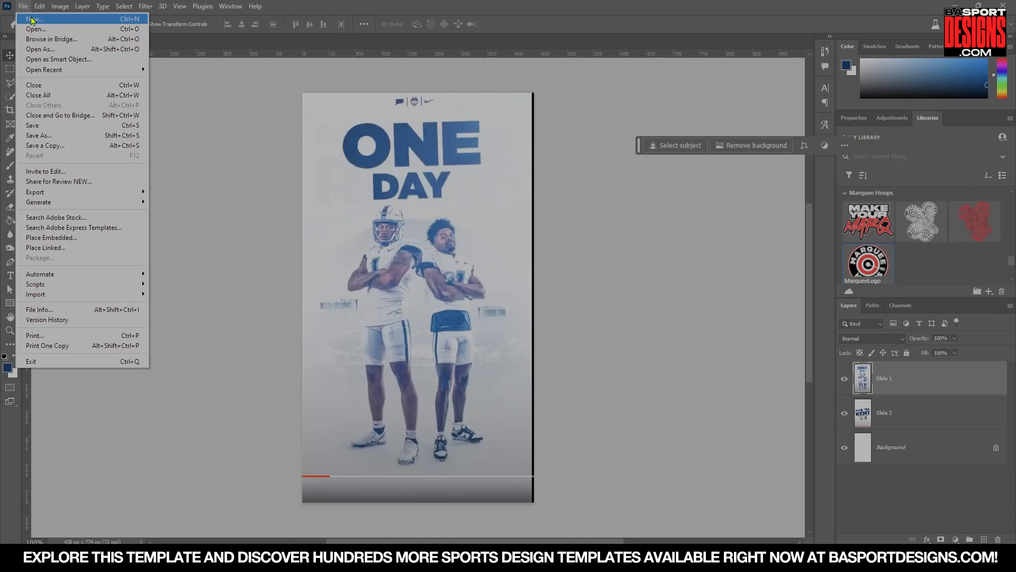
# Create a new document 1080 px wide and 1920 px high.
pyautogui.click(32, 21)
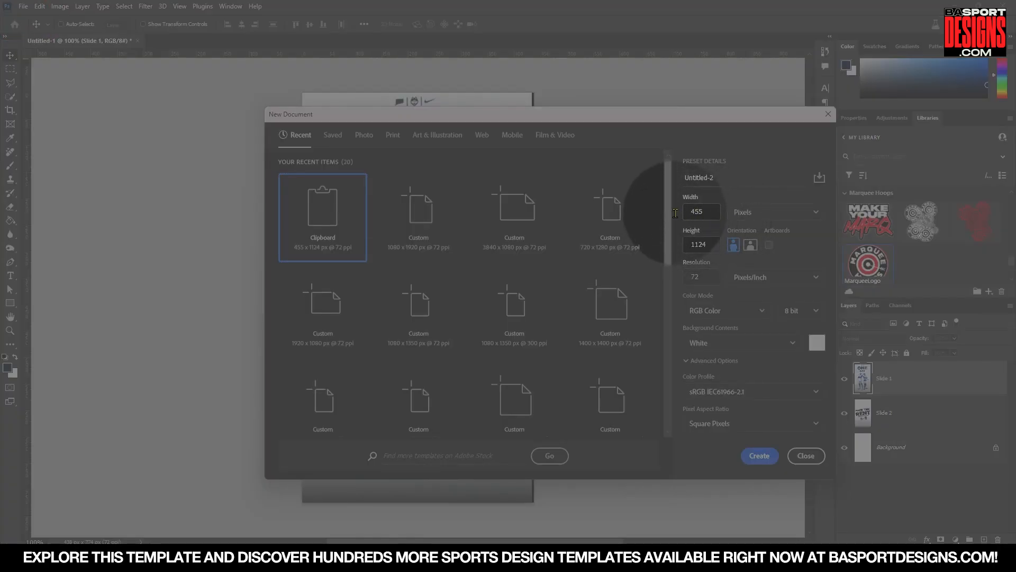
pyautogui.moveTo(714, 212); pyautogui.dragTo(658, 212)
pyautogui.write('1080')
pyautogui.press('Tab')
pyautogui.write('1920')
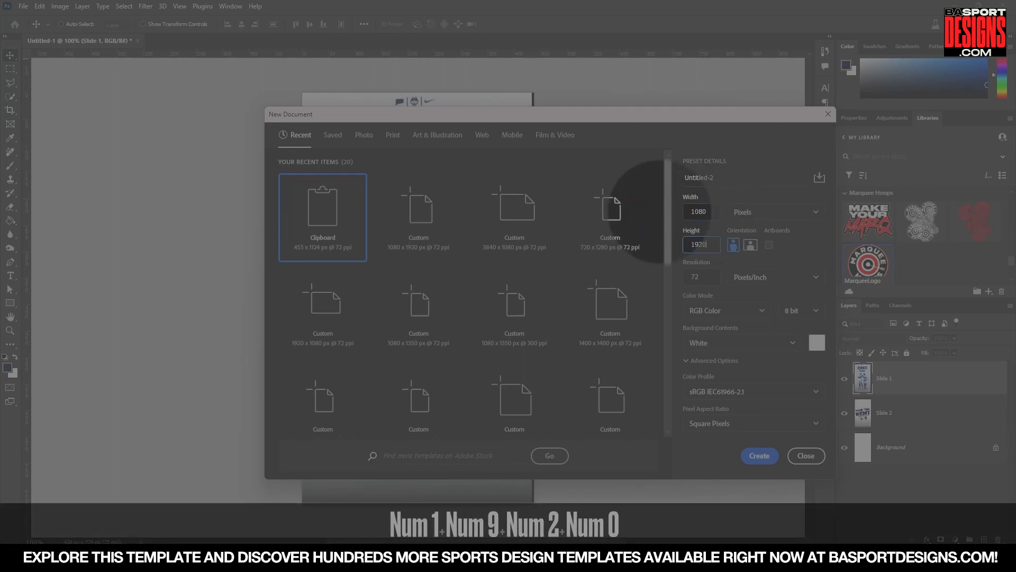
pyautogui.click(759, 455)
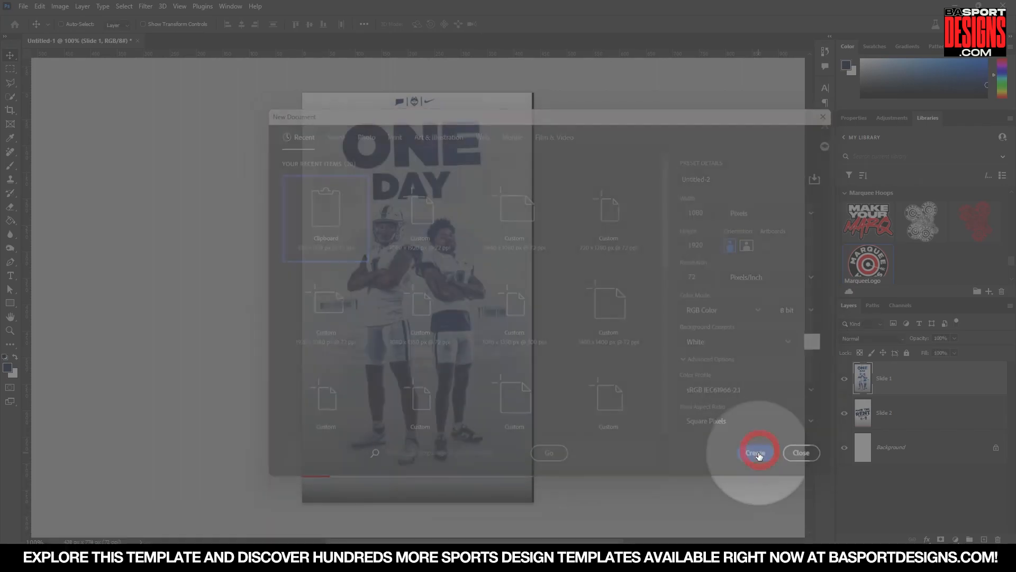
# Add a new layer, fill it with black, and set its opacity to 10%.
pyautogui.press('Delete')
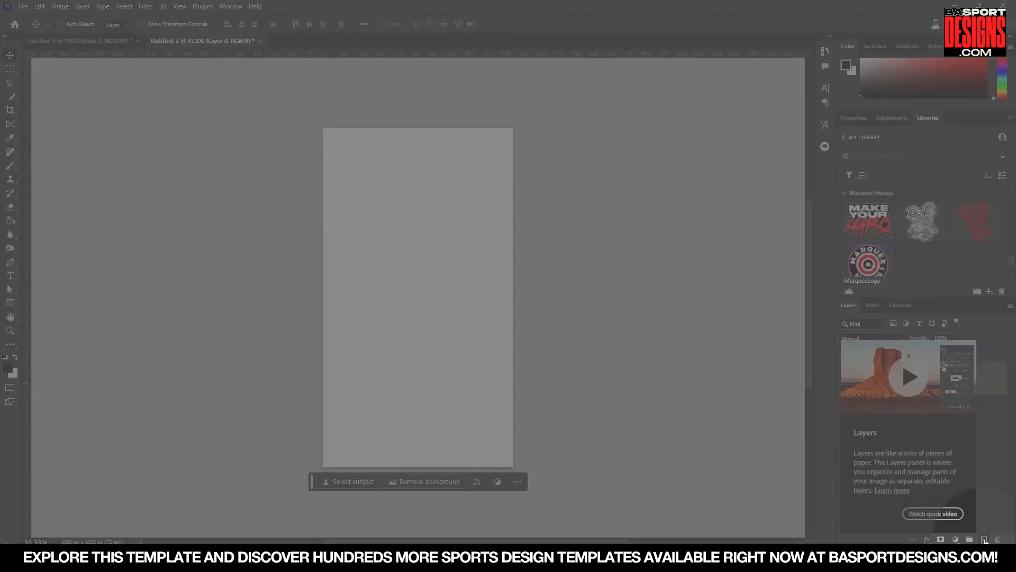
pyautogui.click(985, 540)
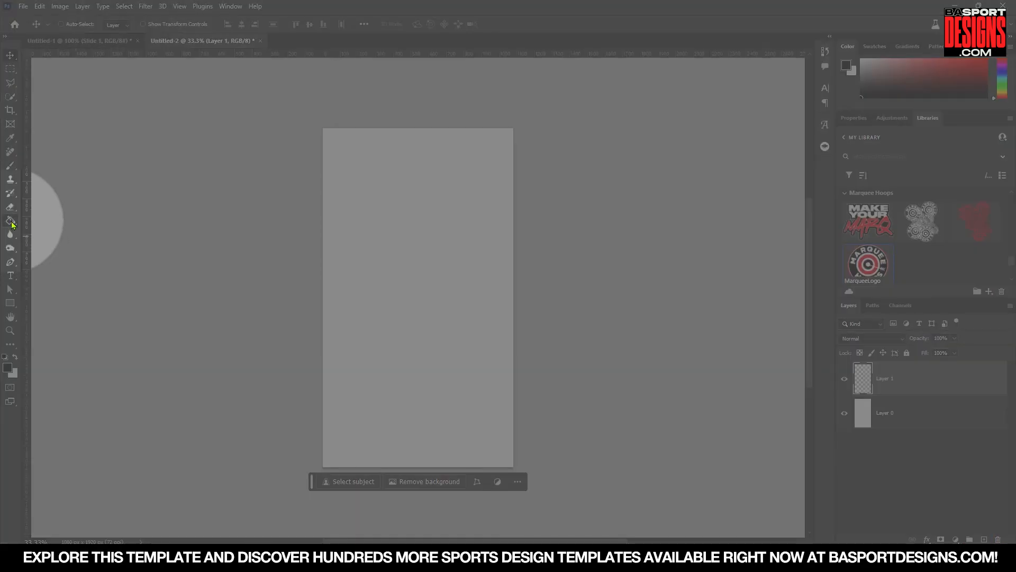
pyautogui.click(11, 223)
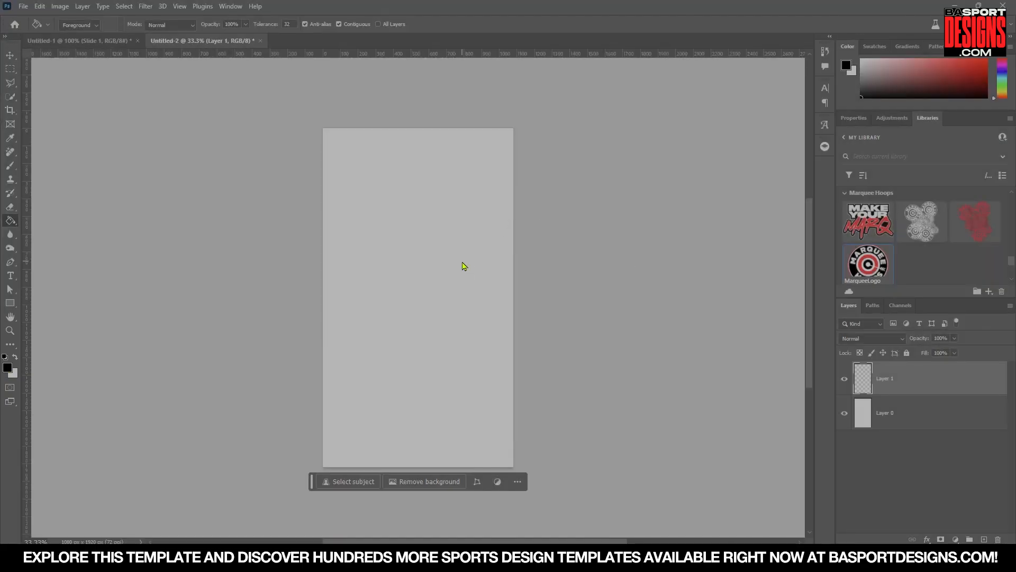
pyautogui.click(462, 261)
pyautogui.click(945, 339)
pyautogui.write('10')
pyautogui.press('Return')
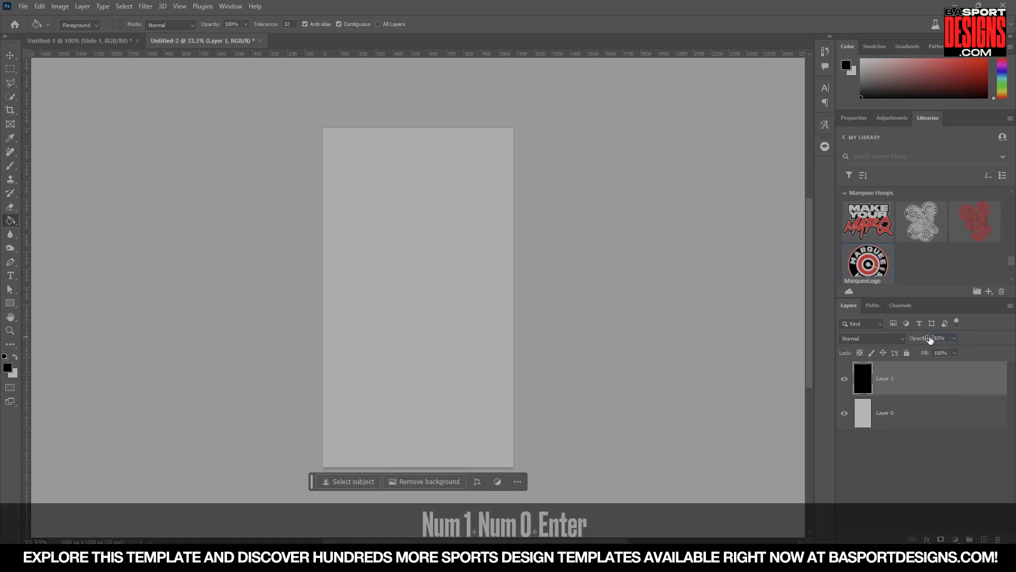
# Switch to the player 10 photo and remove its background with the remove.bg plugin.
pyautogui.click(845, 378)
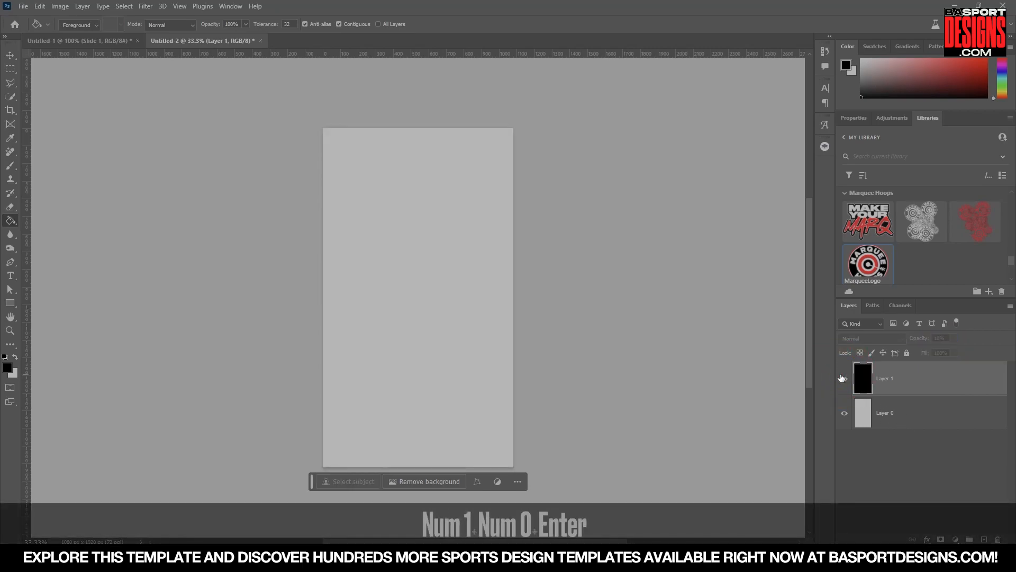
pyautogui.click(845, 378)
pyautogui.click(10, 55)
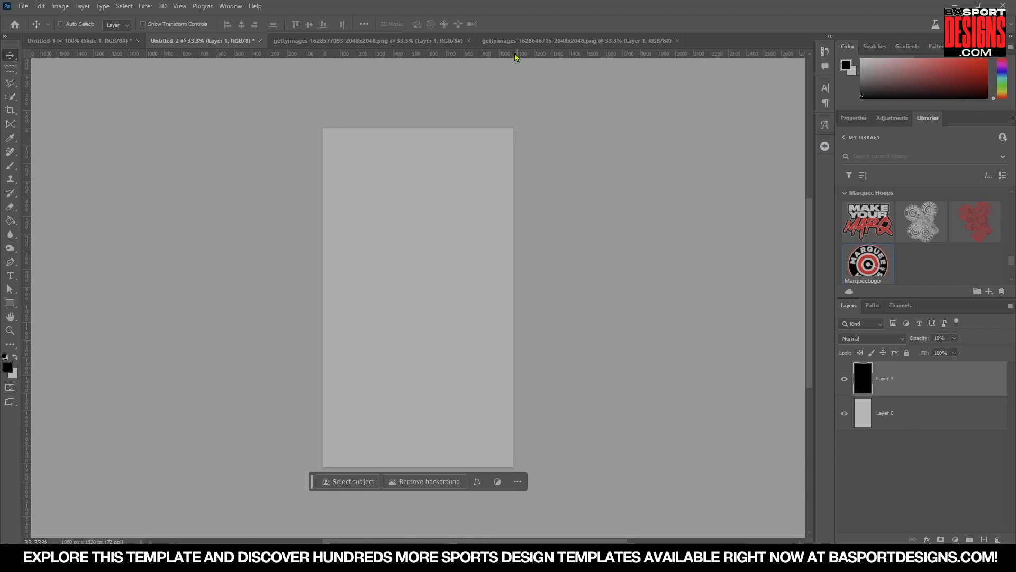
pyautogui.click(517, 46)
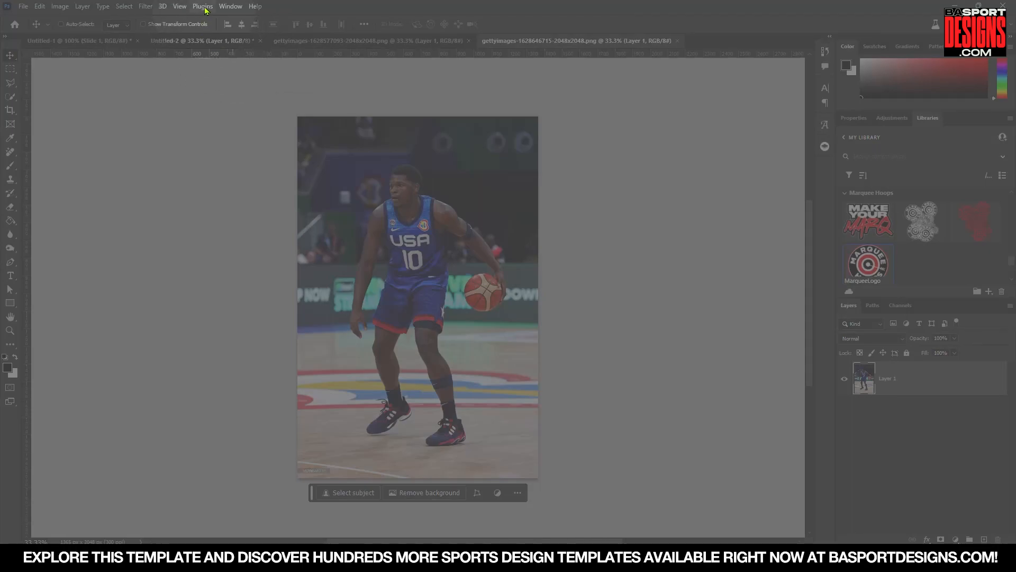
pyautogui.click(203, 7)
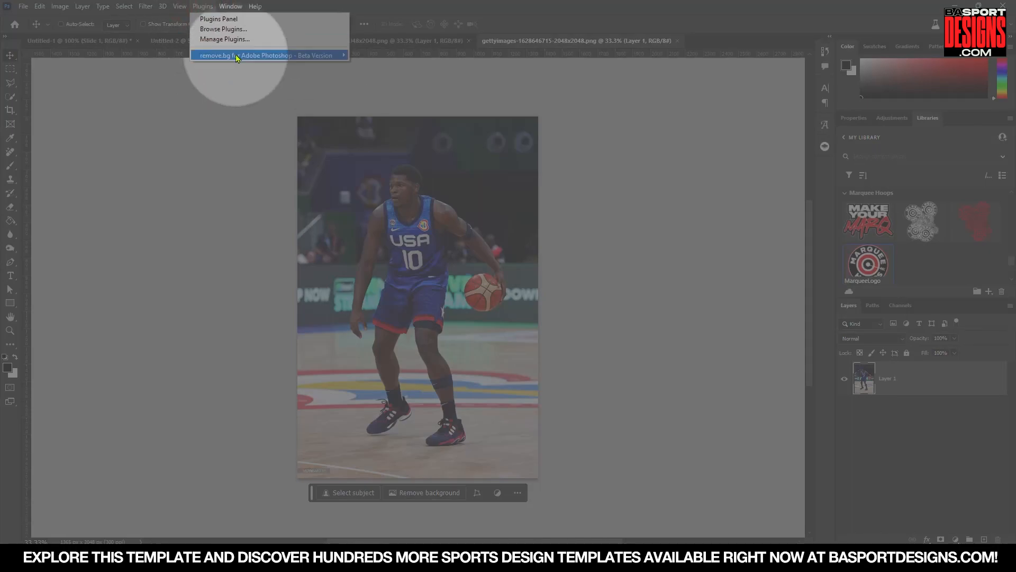
pyautogui.moveTo(238, 56)
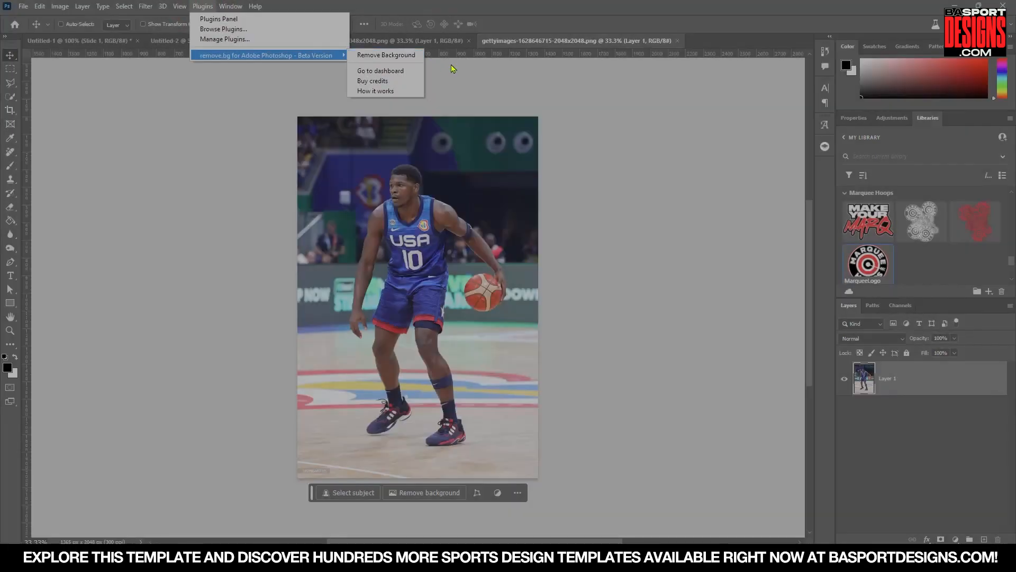
pyautogui.click(650, 205)
pyautogui.click(824, 146)
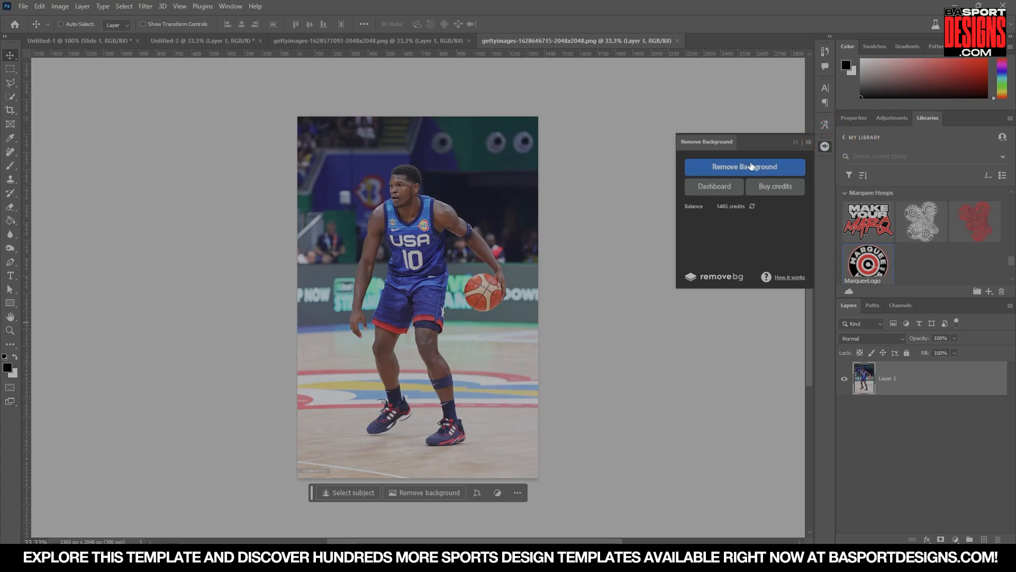
pyautogui.click(753, 168)
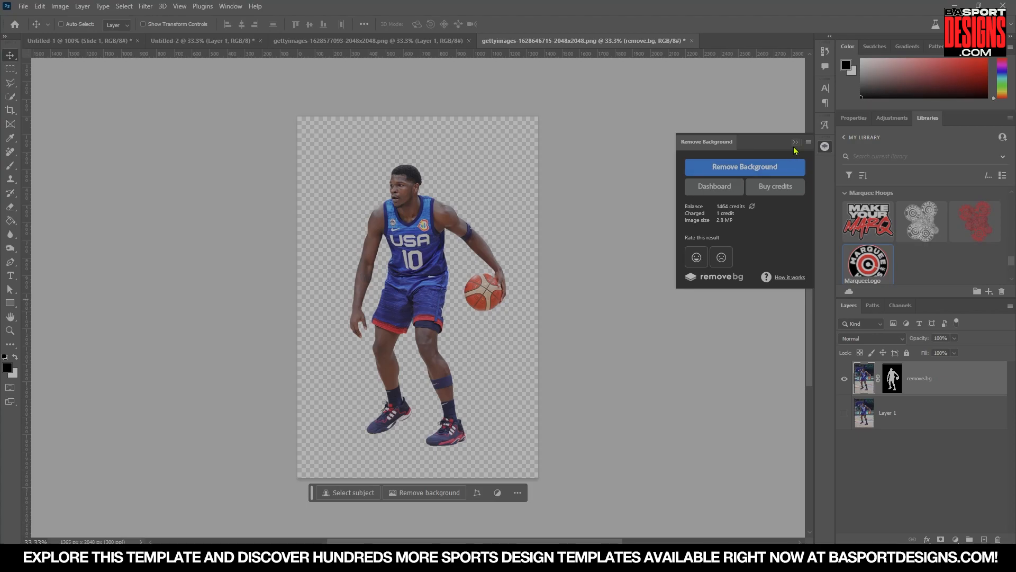
pyautogui.click(796, 142)
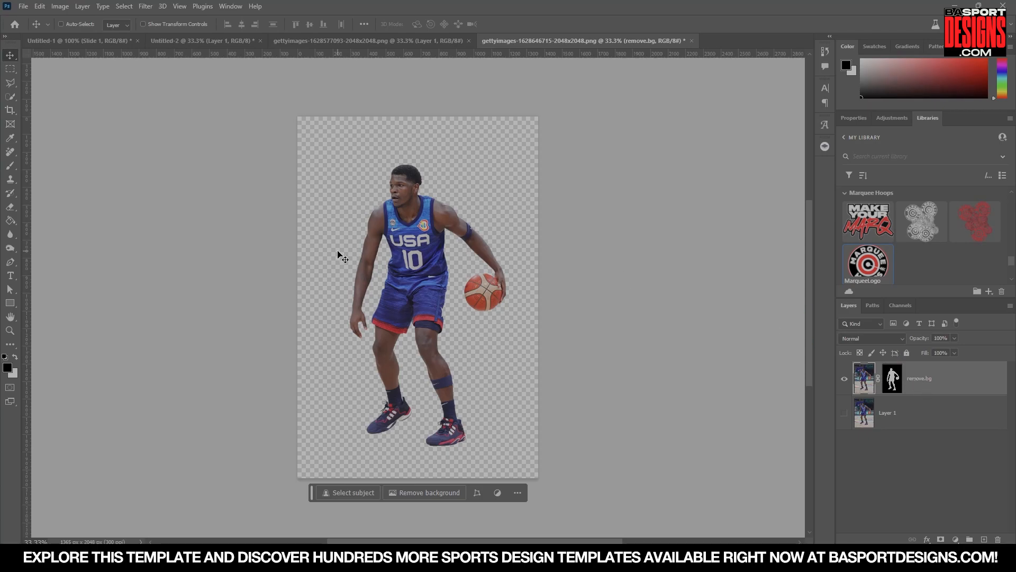
# Show the original photo layer and convert both the cutout and the original photo layers to smart objects.
pyautogui.click(846, 412)
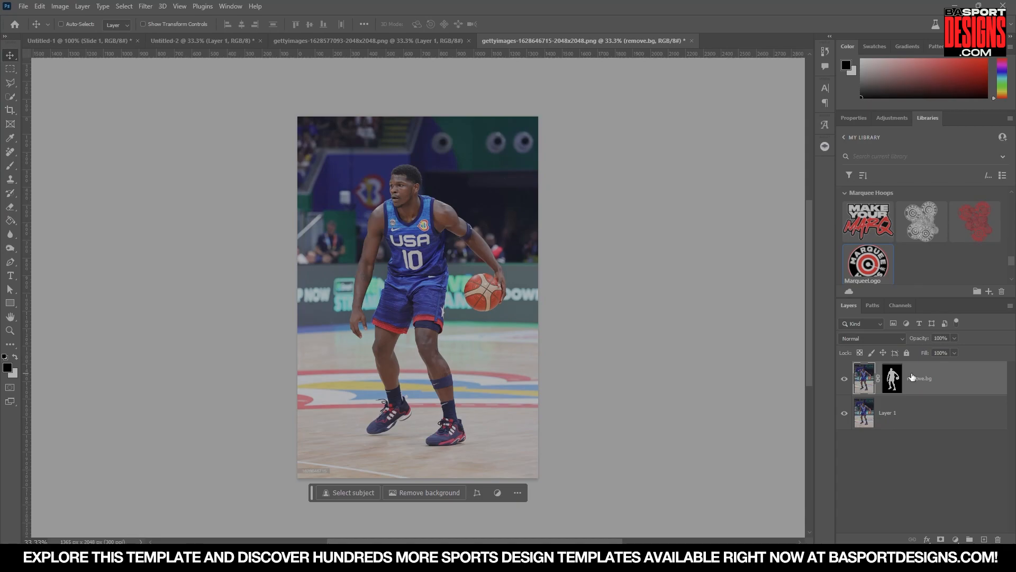
pyautogui.click(909, 417)
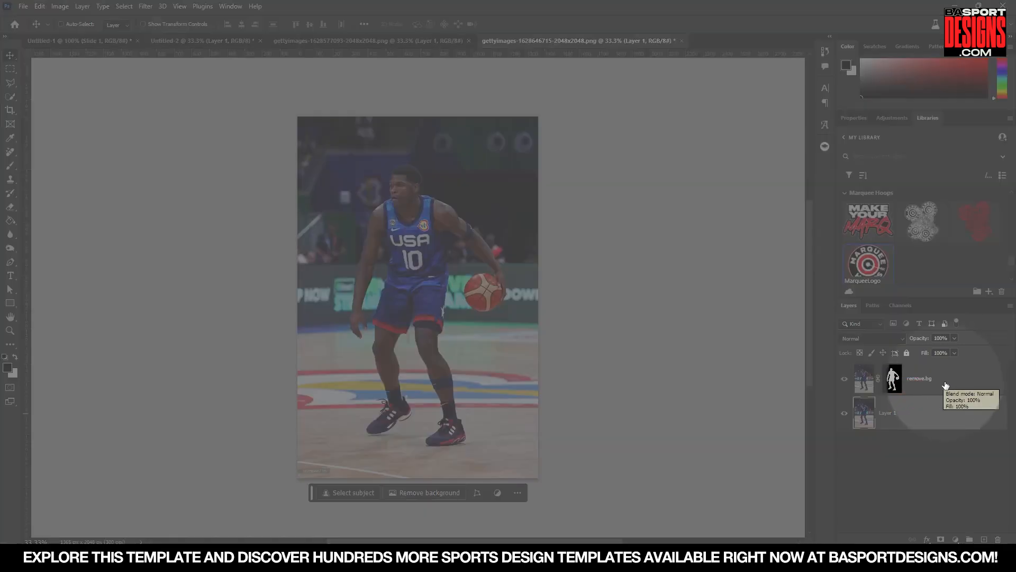
pyautogui.rightClick(906, 379)
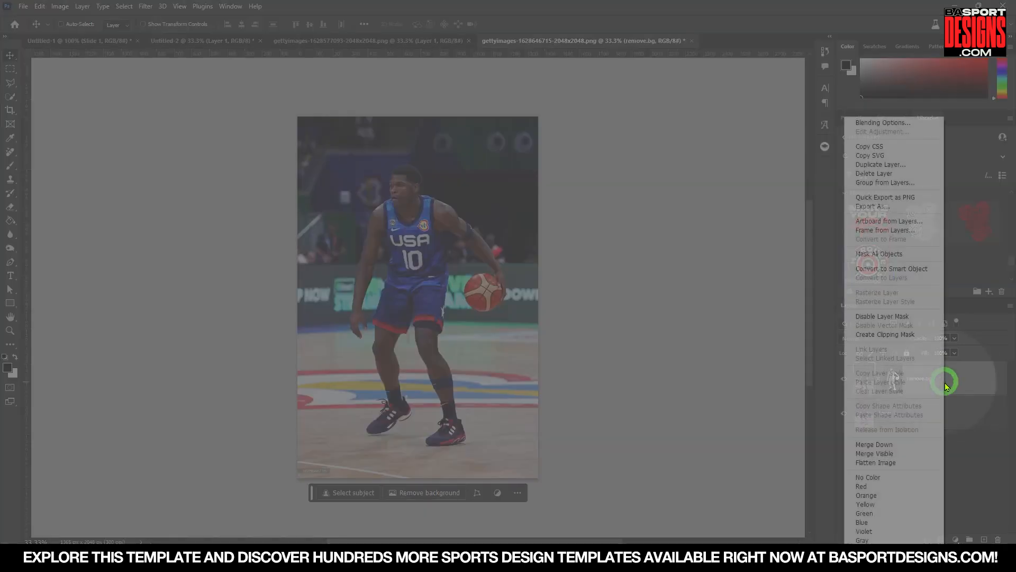
pyautogui.click(892, 269)
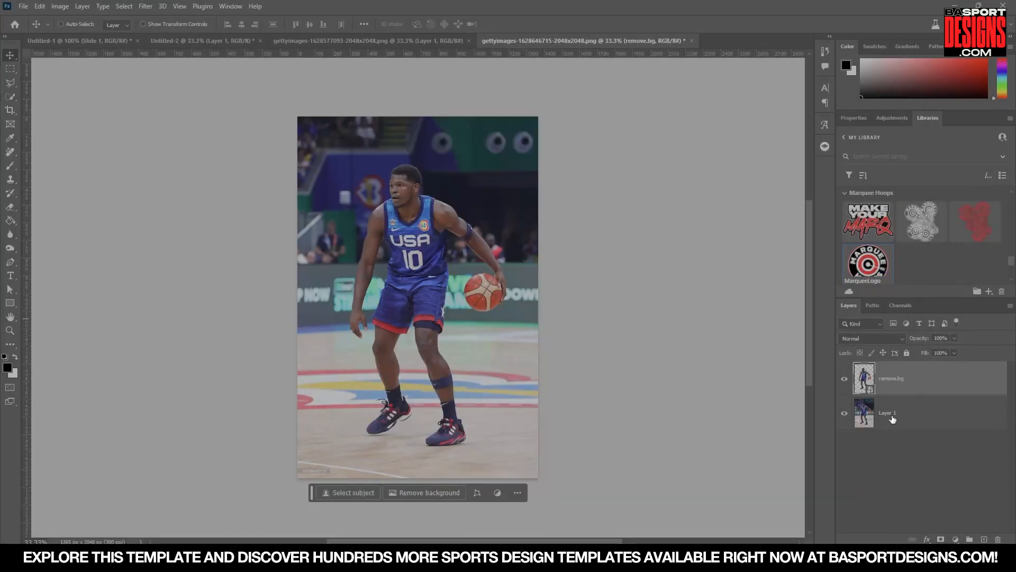
pyautogui.click(893, 420)
pyautogui.click(845, 415)
pyautogui.click(845, 416)
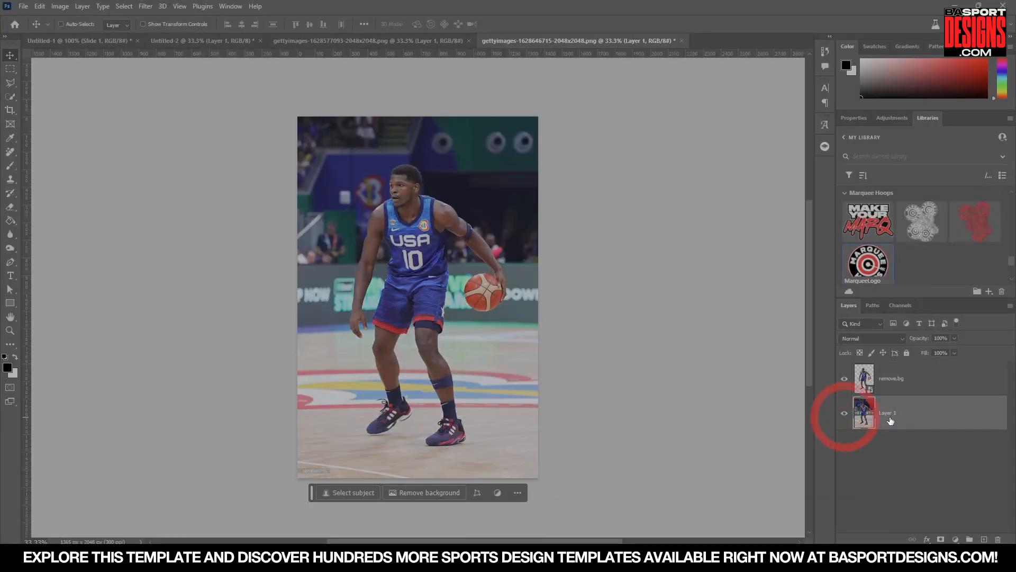
pyautogui.rightClick(946, 418)
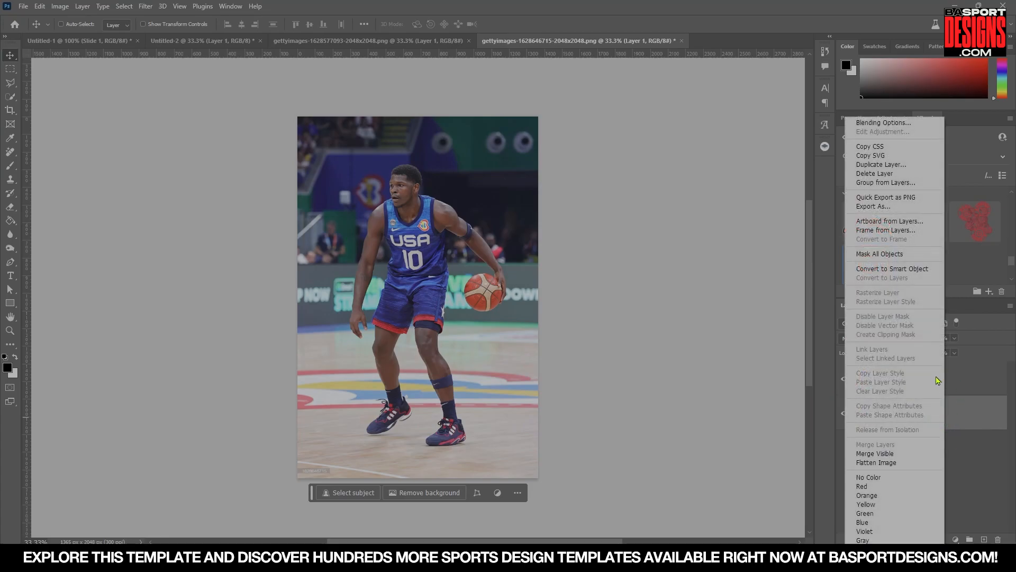
pyautogui.click(894, 271)
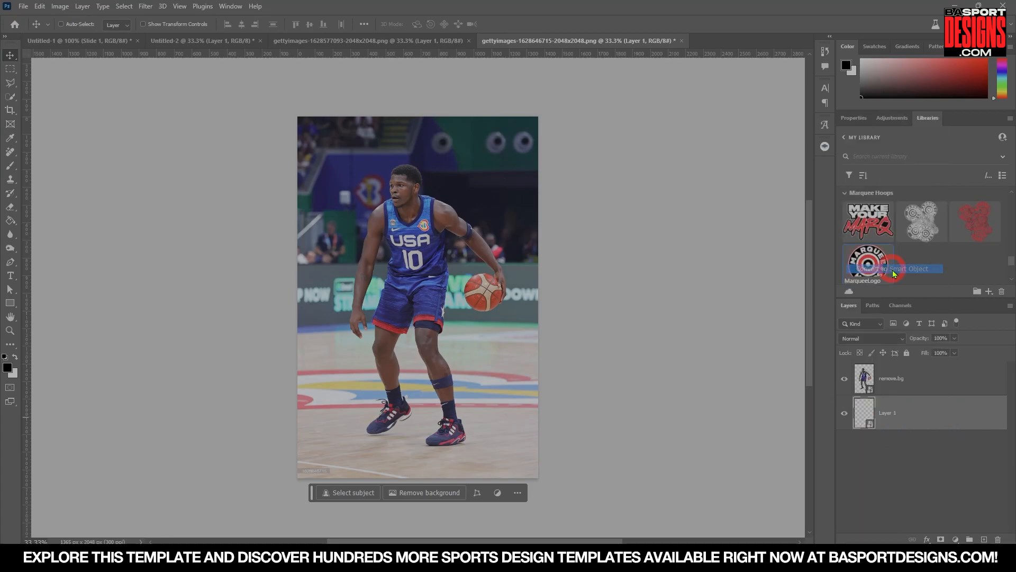
# Link the remove.bg cutout layer with the original photo layer.
pyautogui.keyDown('shift'); pyautogui.click(907, 390); pyautogui.keyUp('shift')
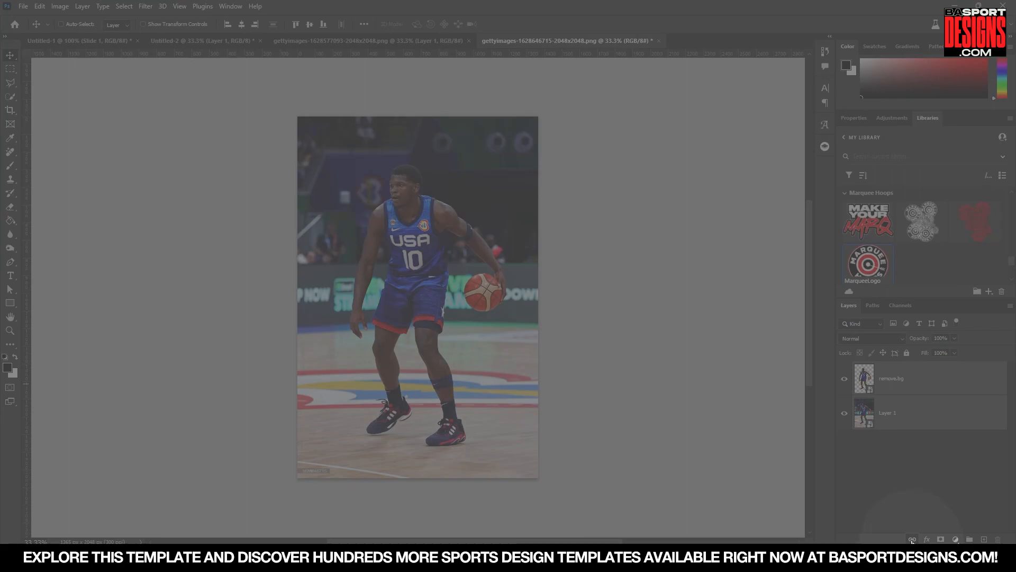
pyautogui.click(912, 539)
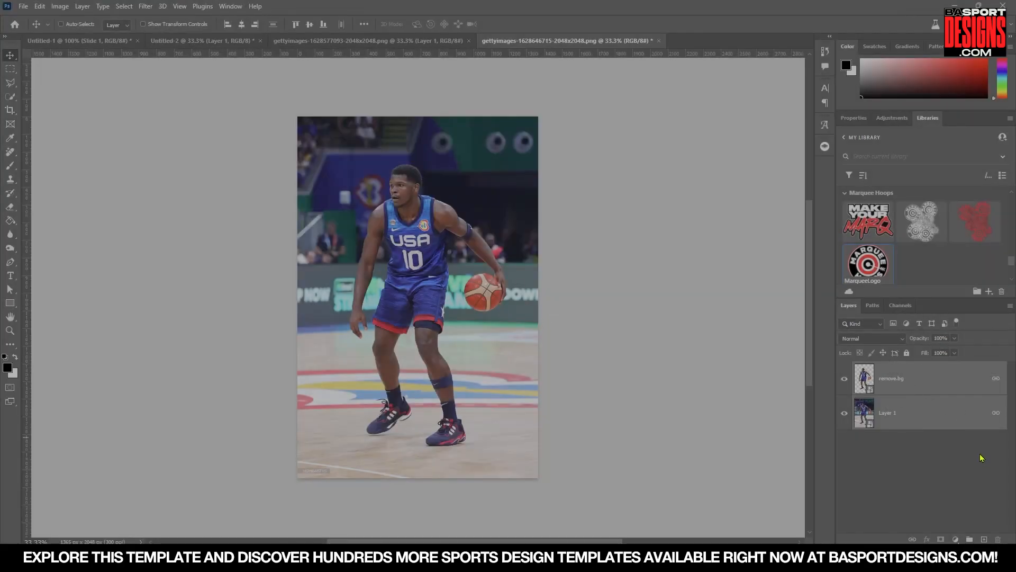
pyautogui.click(914, 386)
pyautogui.moveTo(493, 281)
pyautogui.mouseDown()
pyautogui.moveTo(481, 236)
pyautogui.moveTo(504, 272)
pyautogui.mouseUp()
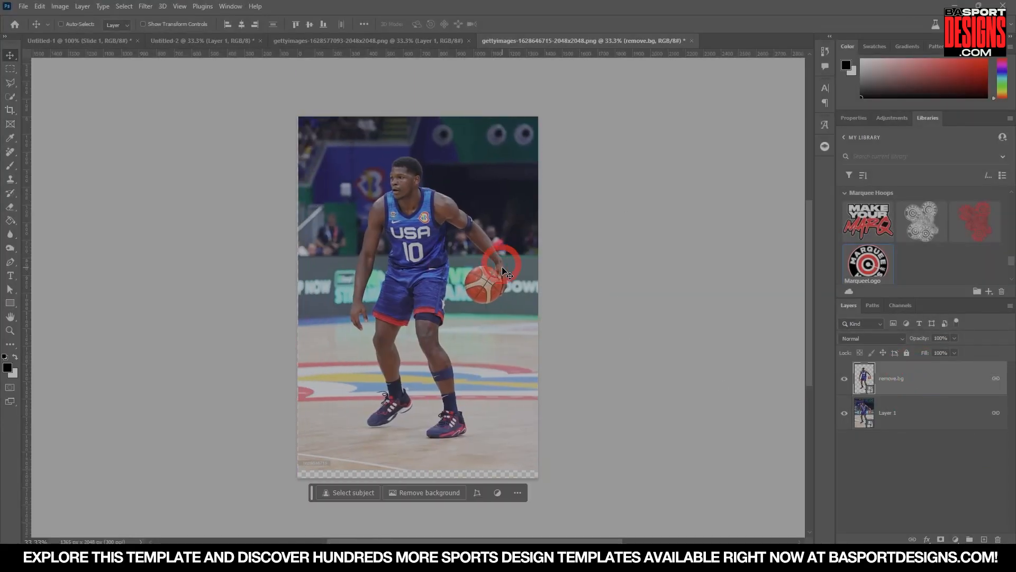
pyautogui.hotkey('ctrl', 'z')
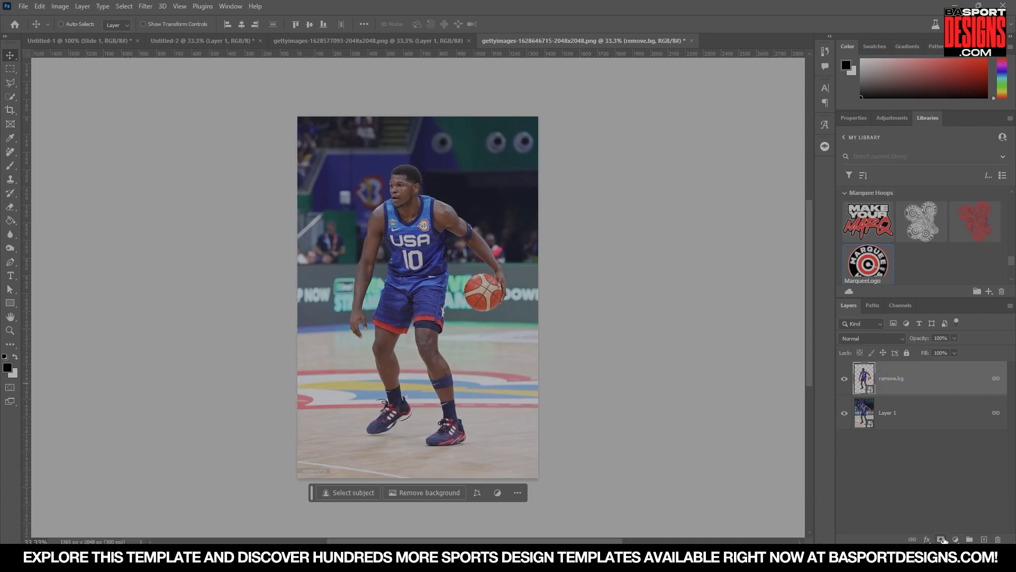
# Add a layer mask to the original photo layer and invert it to hide the photo.
pyautogui.hotkey('alt', '[')
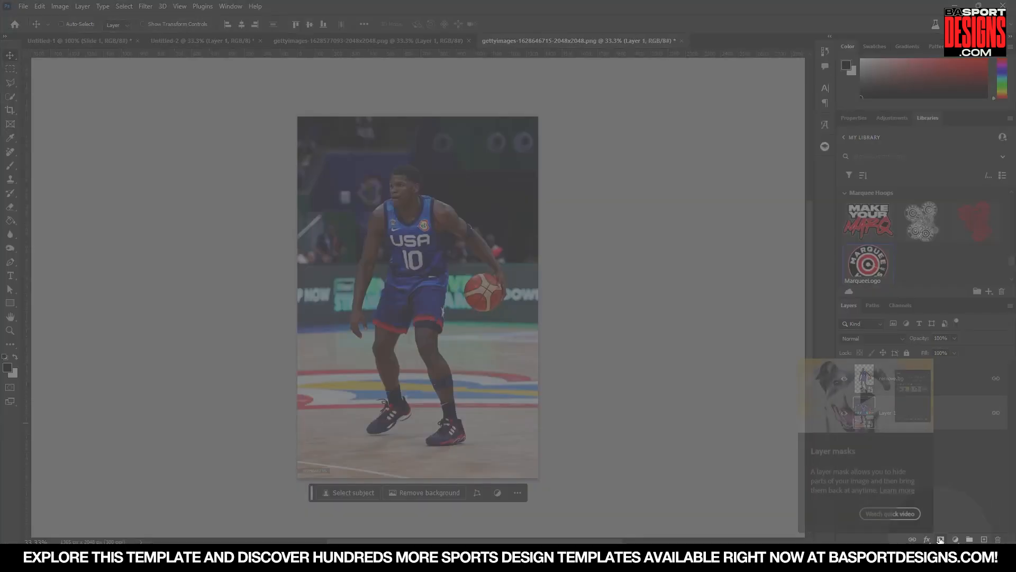
pyautogui.click(941, 539)
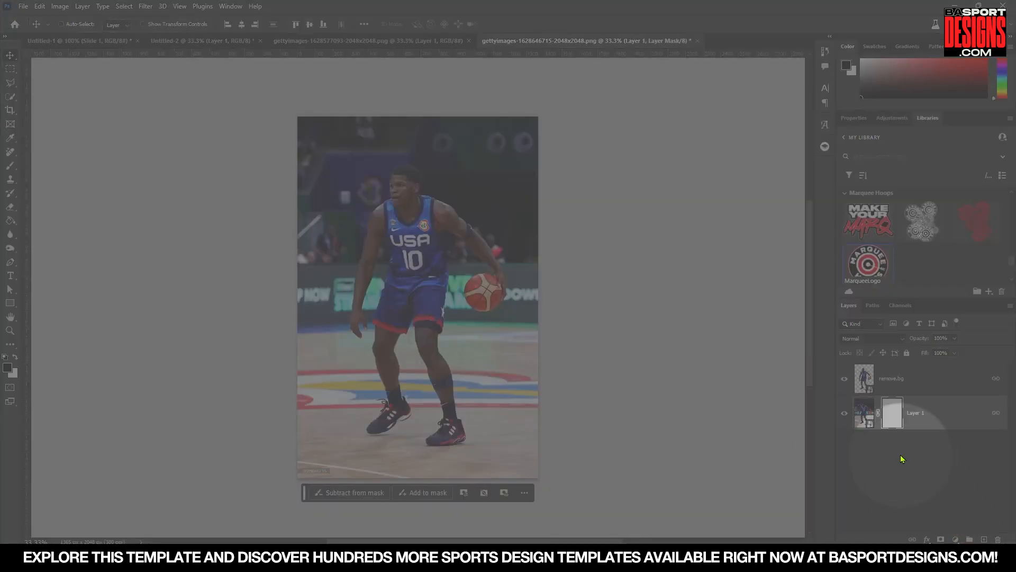
pyautogui.click(845, 415)
pyautogui.click(845, 415)
pyautogui.press('ctrl')
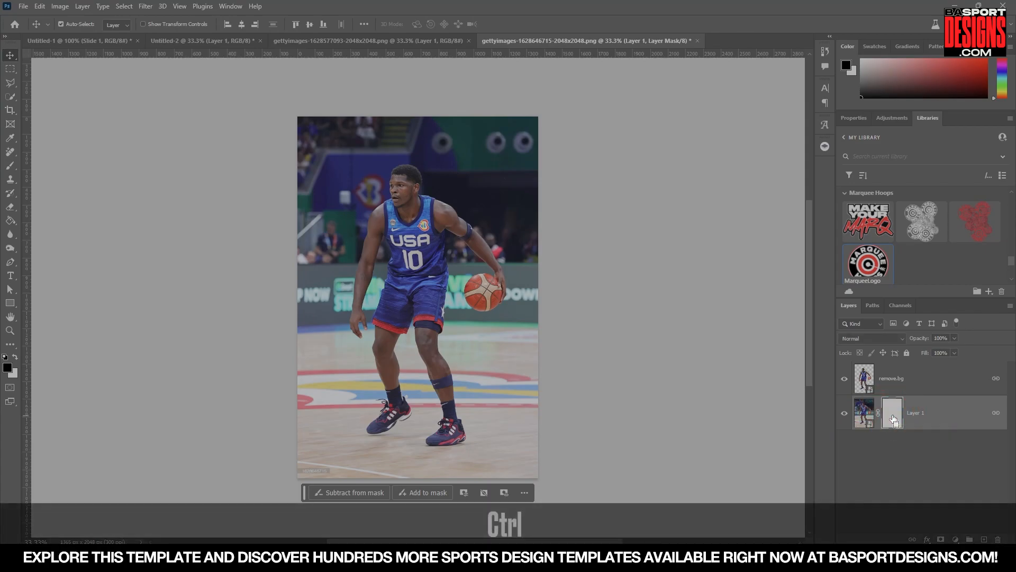
pyautogui.hotkey('ctrl', 'i')
# Drag the player 10 layers into the new poster document and close the photo without saving.
pyautogui.click(899, 381)
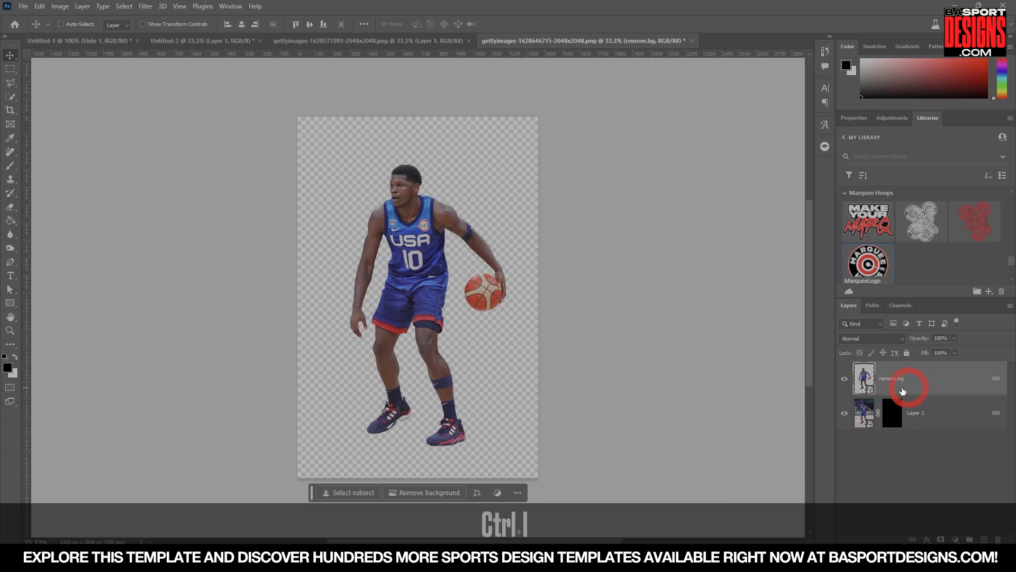
pyautogui.moveTo(495, 38); pyautogui.dragTo(372, 311)
pyautogui.moveTo(380, 365); pyautogui.dragTo(388, 249)
pyautogui.click(499, 311)
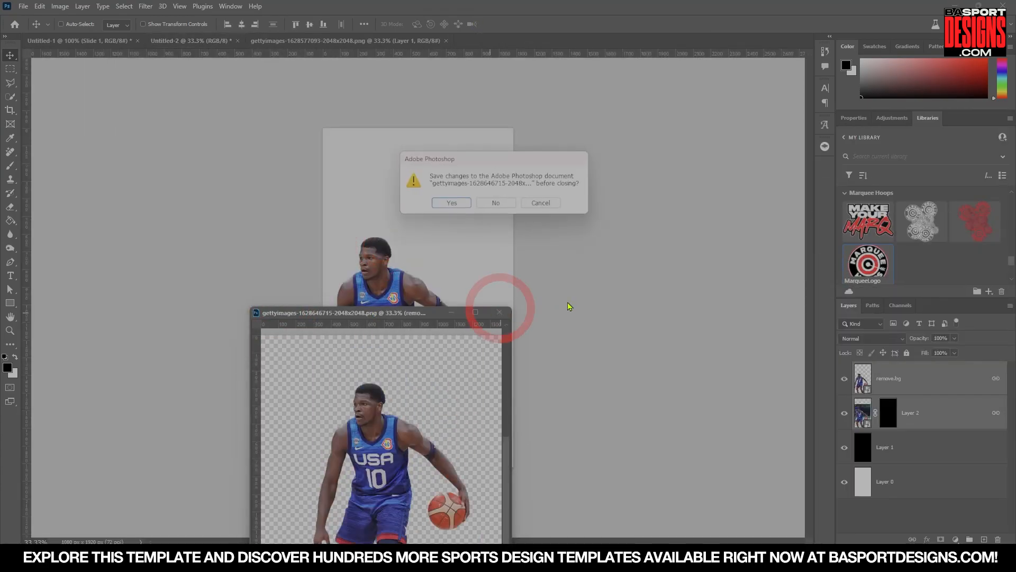
pyautogui.click(497, 203)
# Position the player 10 cutout roughly centred on the poster canvas.
pyautogui.moveTo(389, 330); pyautogui.dragTo(434, 254)
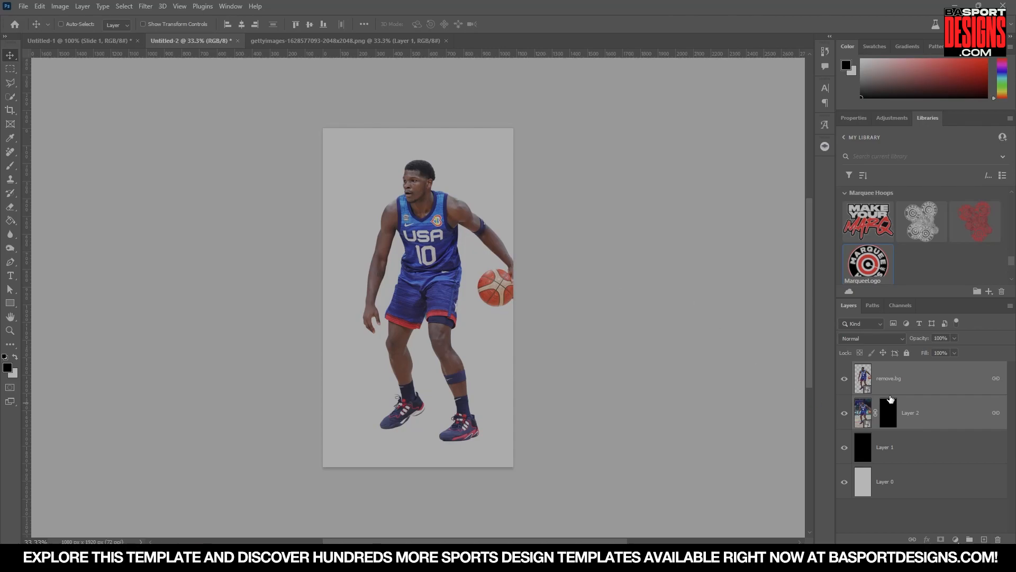
pyautogui.moveTo(424, 257); pyautogui.dragTo(410, 257)
# Switch to the player 15 photo and remove its background with the remove.bg plugin.
pyautogui.click(329, 42)
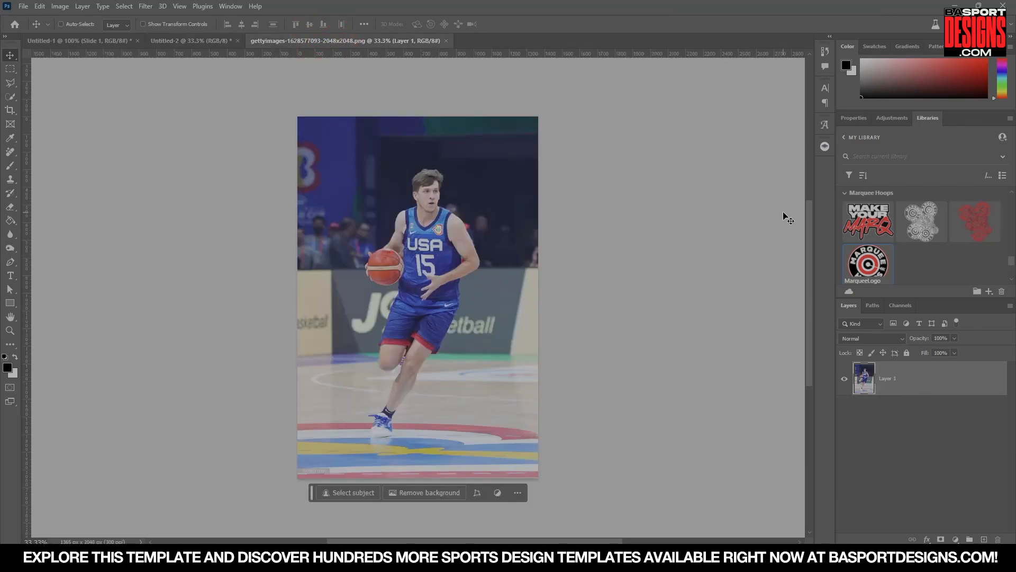
pyautogui.click(824, 147)
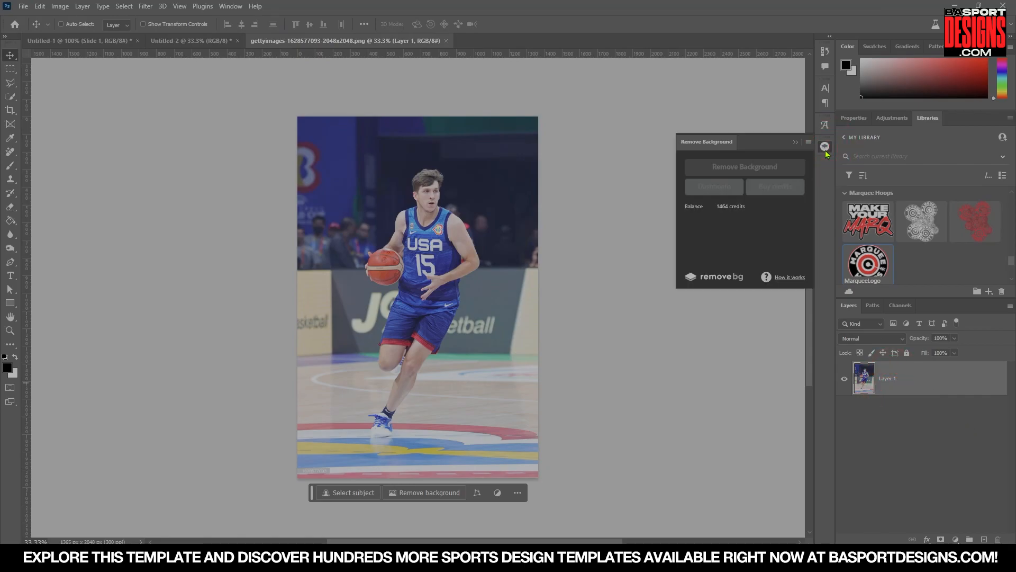
pyautogui.click(730, 168)
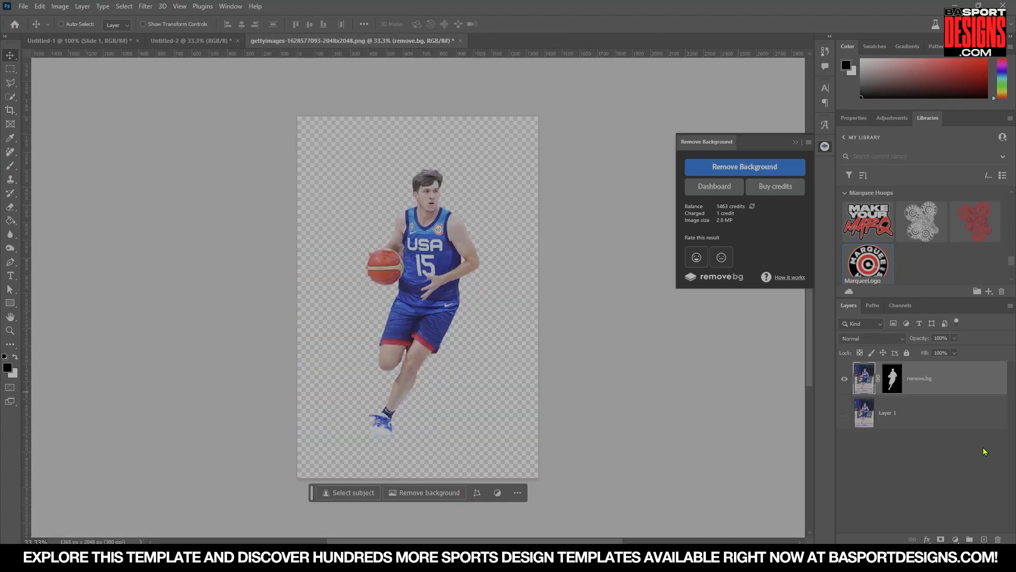
# Scale the player 15 cutout down and move player 10 further to the right on the poster.
pyautogui.hotkey('ctrl', 't')
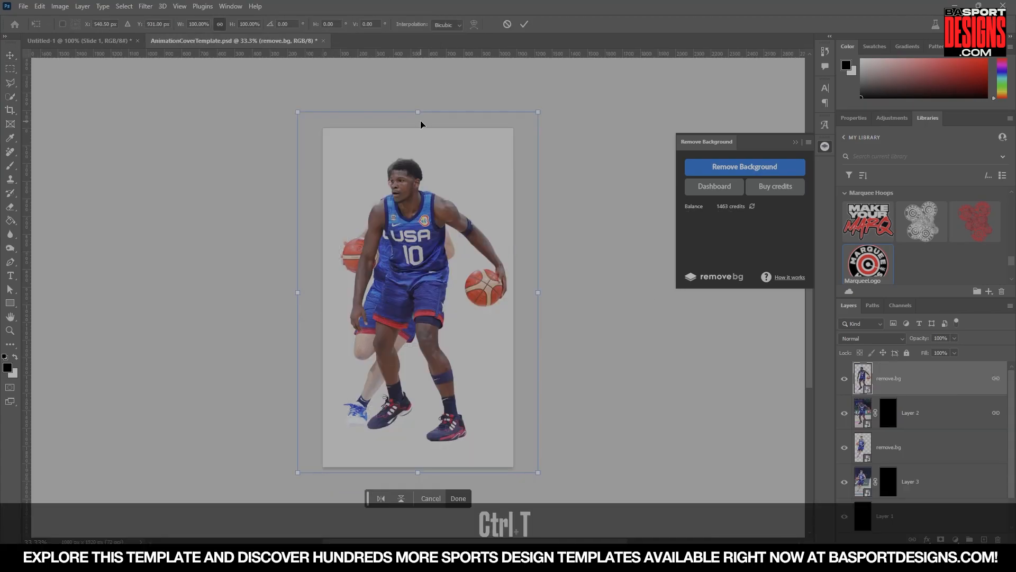
pyautogui.moveTo(420, 127); pyautogui.dragTo(420, 184)
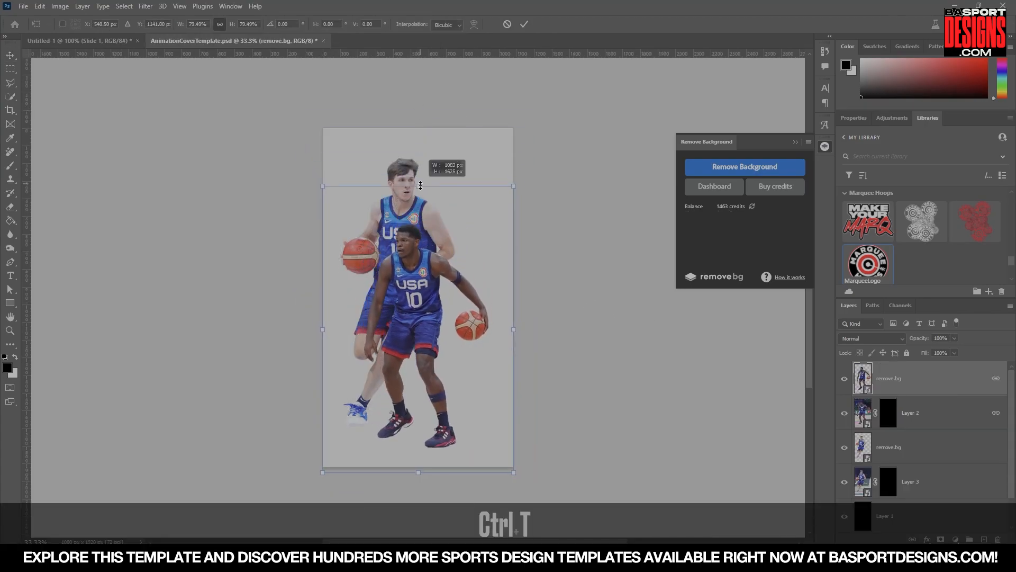
pyautogui.moveTo(474, 352); pyautogui.dragTo(519, 338)
pyautogui.press('Return')
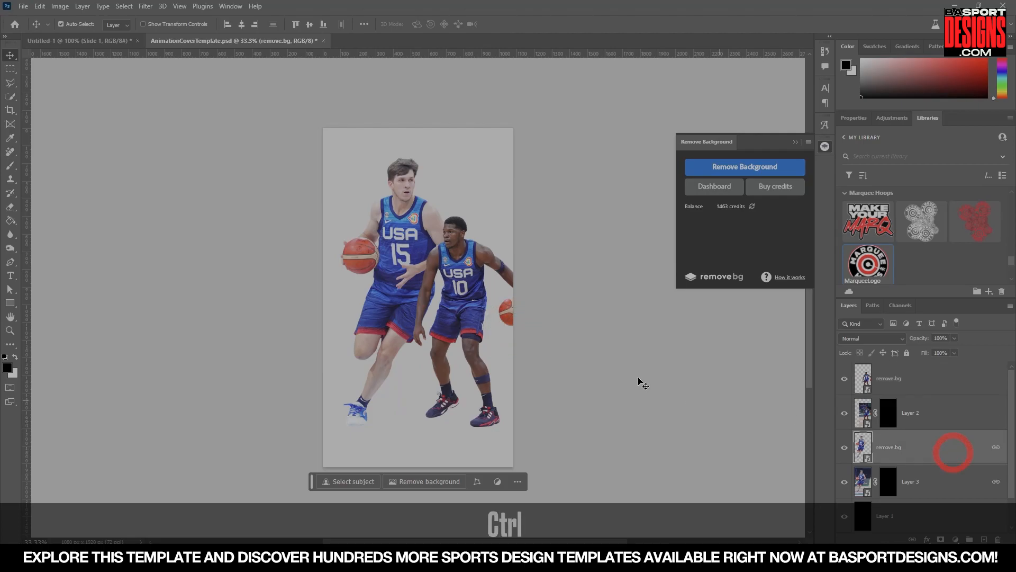
# Scale both linked player cutouts down together and lower them on the poster.
pyautogui.hotkey('ctrl', 't')
pyautogui.moveTo(386, 106); pyautogui.dragTo(402, 215)
pyautogui.moveTo(419, 351); pyautogui.dragTo(404, 313)
pyautogui.press('Return')
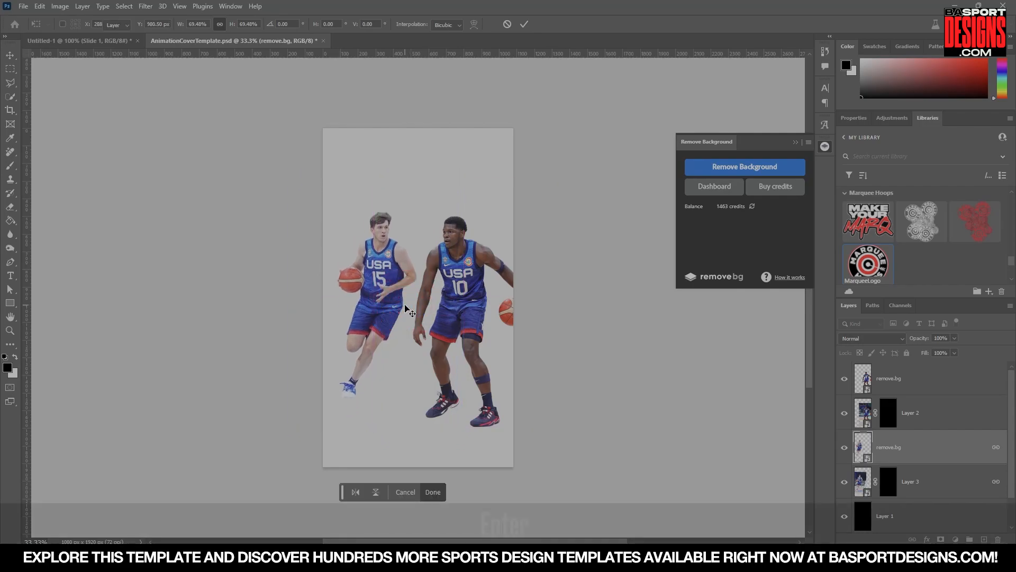
# Move player 10 slightly left so it overlaps player 15.
pyautogui.click(951, 388)
pyautogui.moveTo(485, 346); pyautogui.dragTo(458, 332)
pyautogui.click(924, 446)
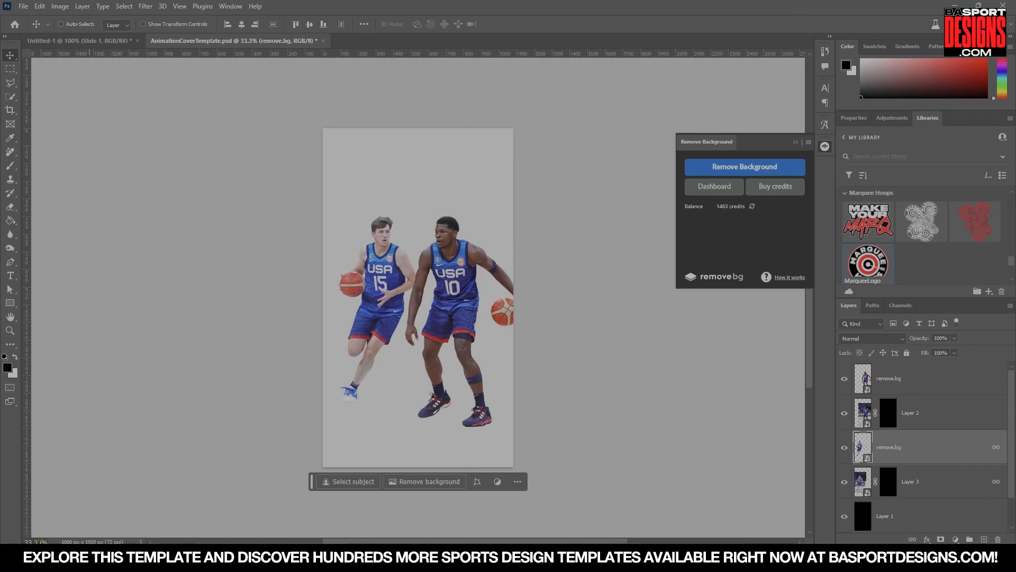
# Close the Remove Background panel, zoom to 100%, and select the layer mask of Layer 2.
pyautogui.click(44, 540)
pyautogui.write('100')
pyautogui.press('Return')
pyautogui.click(795, 142)
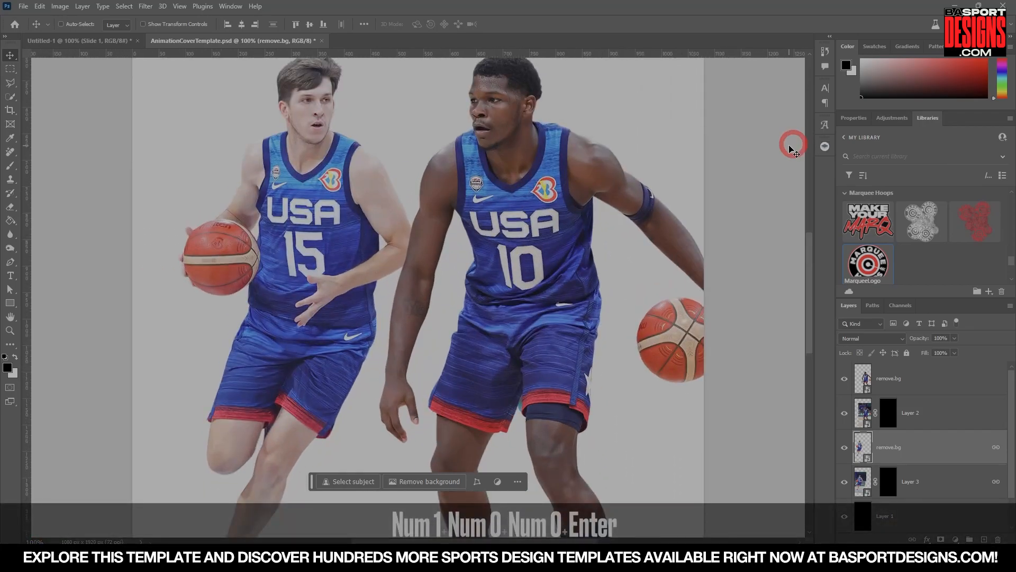
pyautogui.scroll(-5, 499, 277)
pyautogui.moveTo(501, 290); pyautogui.dragTo(467, 208)
pyautogui.scroll(5, 466, 208)
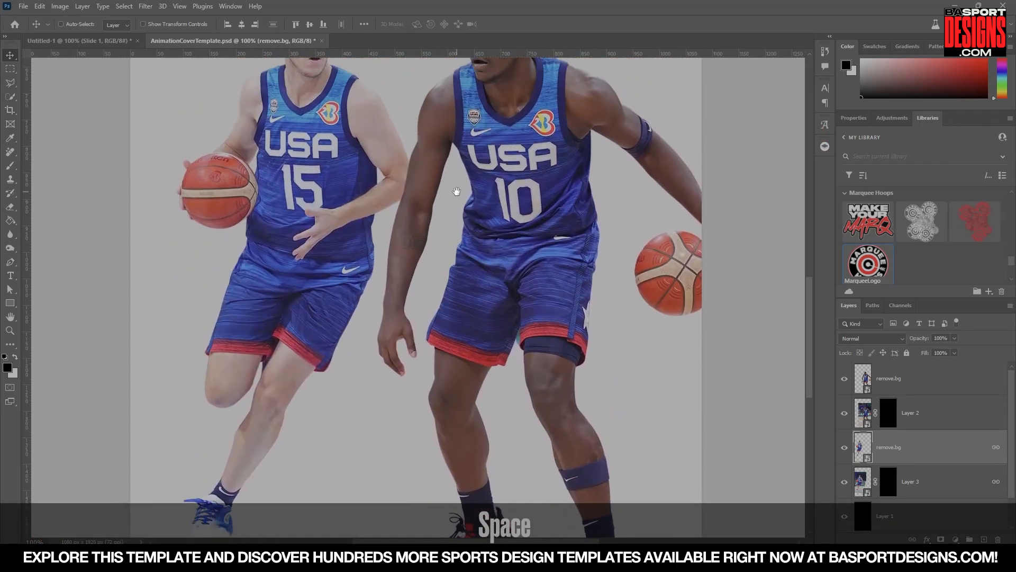
pyautogui.scroll(-5, 474, 183)
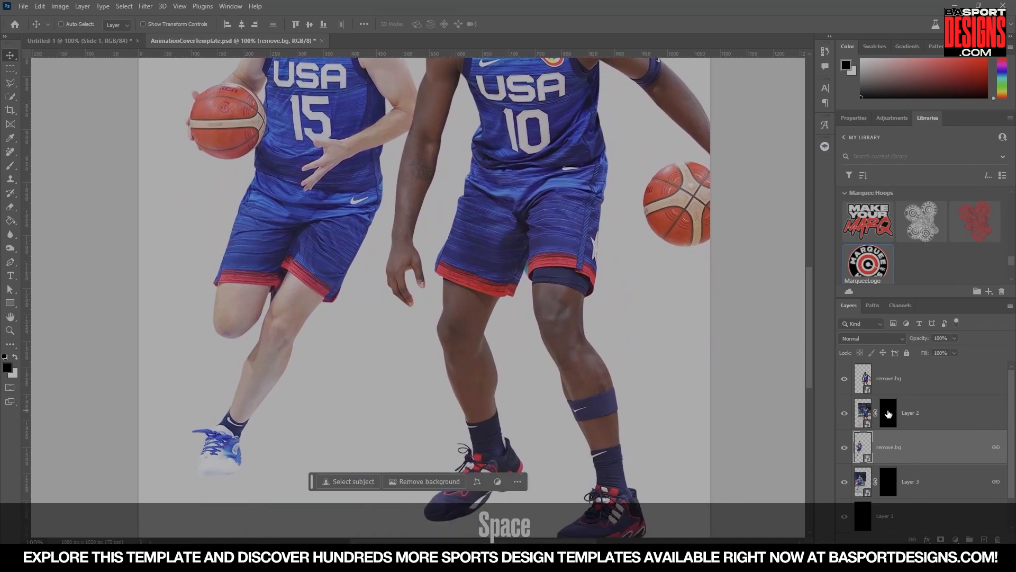
pyautogui.click(889, 413)
pyautogui.scroll(-3, 644, 390)
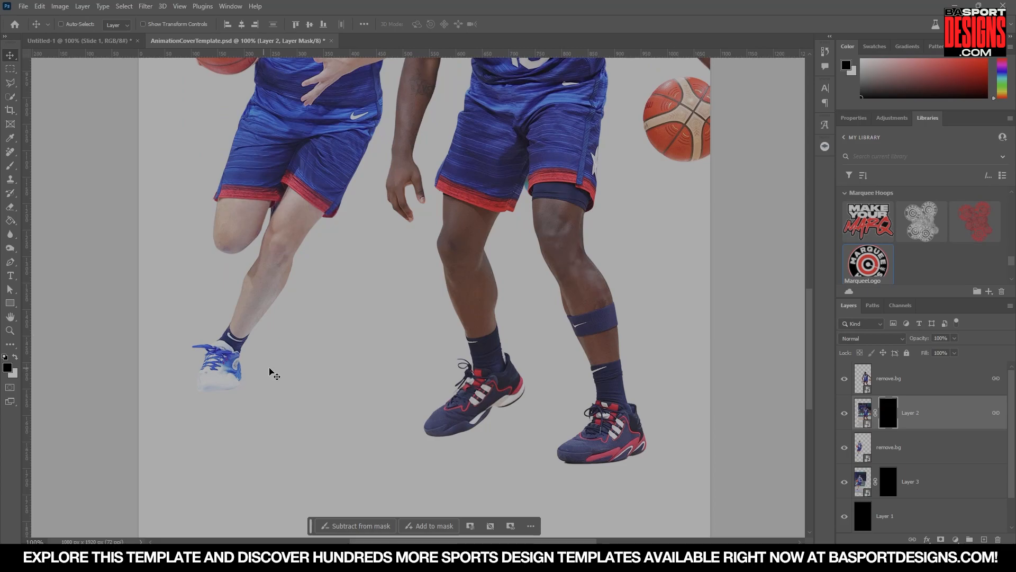
# Switch to the Brush tool and set it to 0% hardness and 23% flow.
pyautogui.press('b')
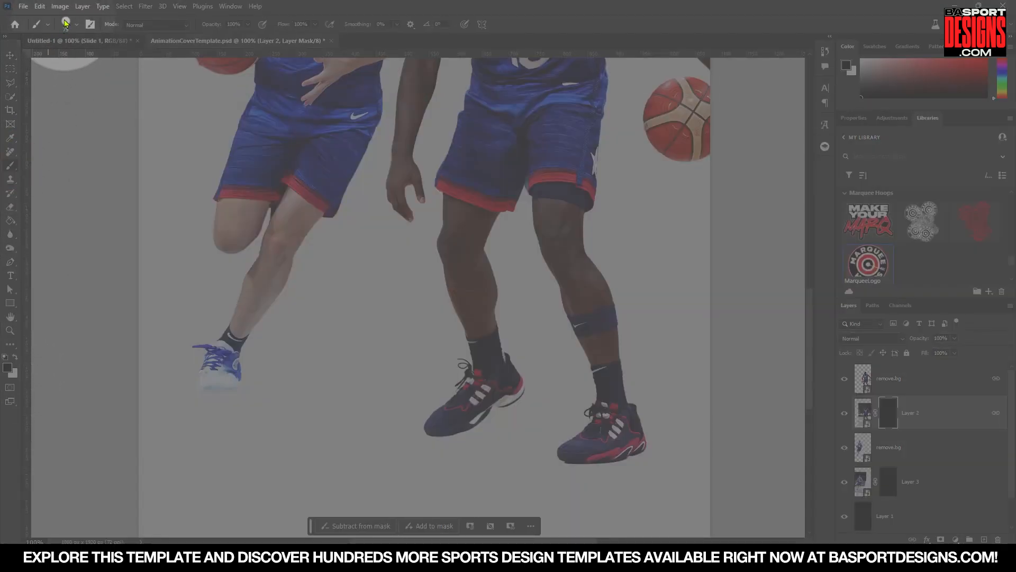
pyautogui.click(66, 24)
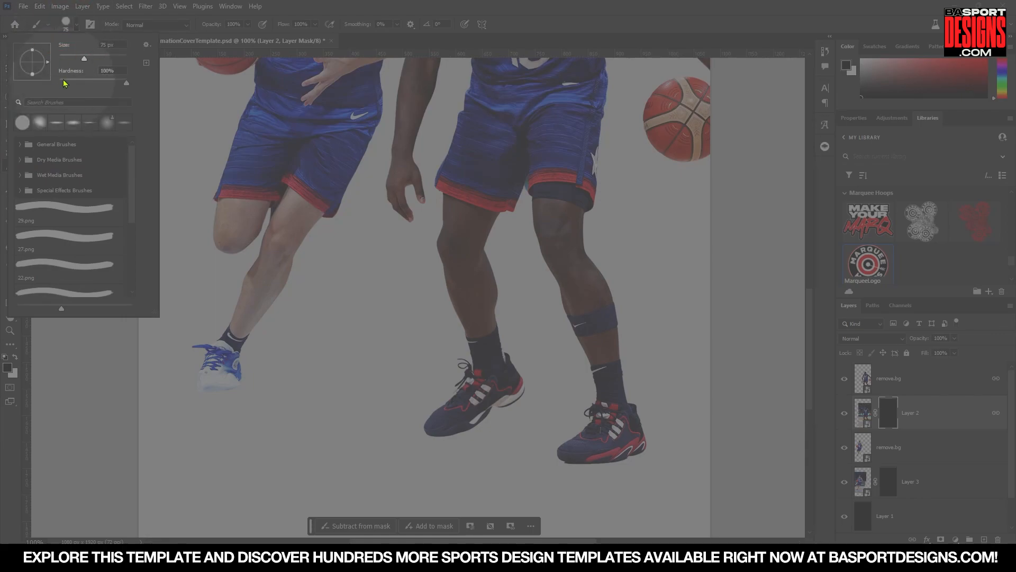
pyautogui.moveTo(103, 83)
pyautogui.mouseDown()
pyautogui.moveTo(33, 79)
pyautogui.moveTo(33, 66)
pyautogui.mouseUp()
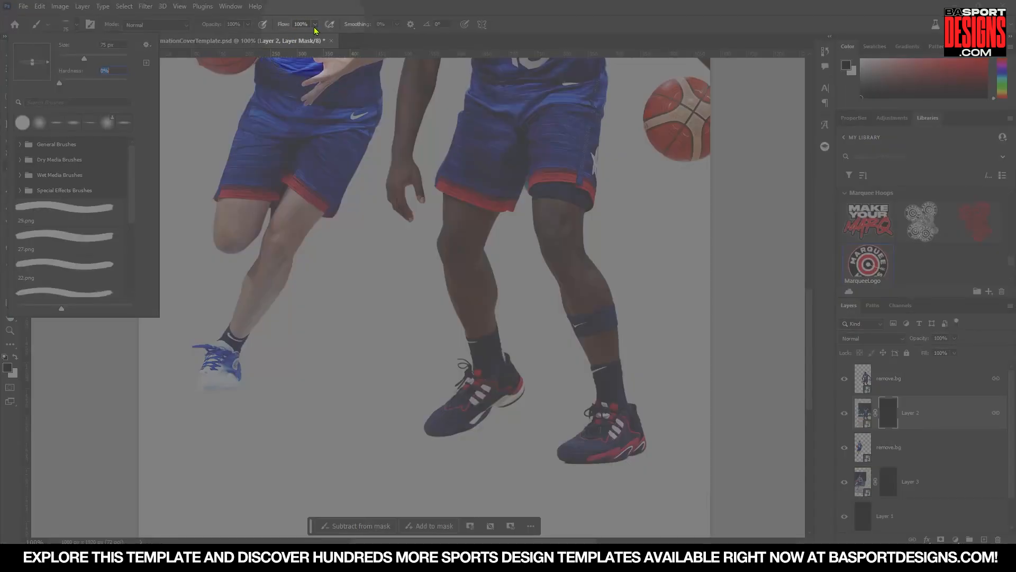
pyautogui.moveTo(314, 27); pyautogui.dragTo(278, 38)
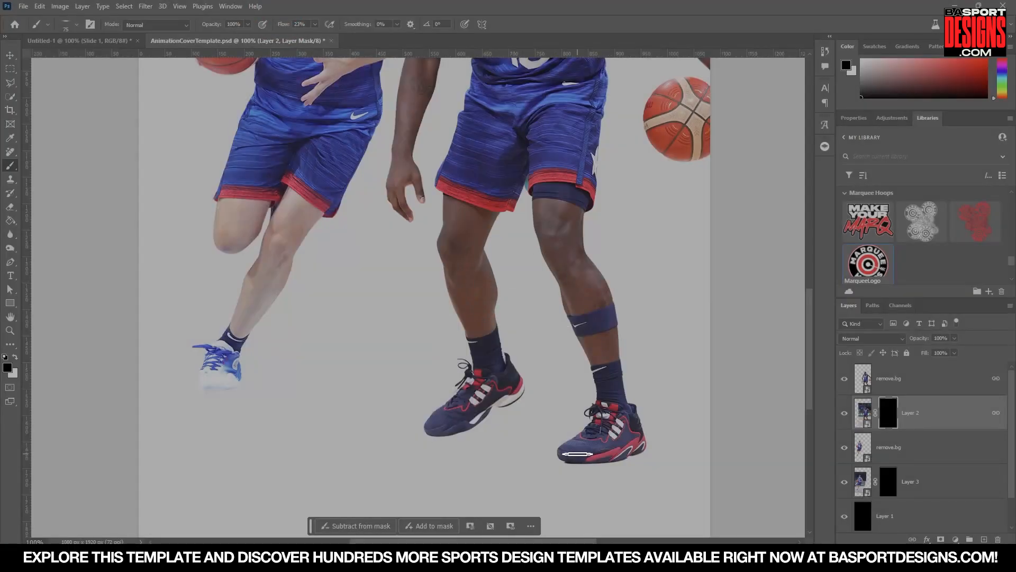
# Paint white on the mask beneath player 10's right shoe to reveal a soft floor shadow.
pyautogui.press(']')
pyautogui.press(']')
pyautogui.press(']')
pyautogui.press(']')
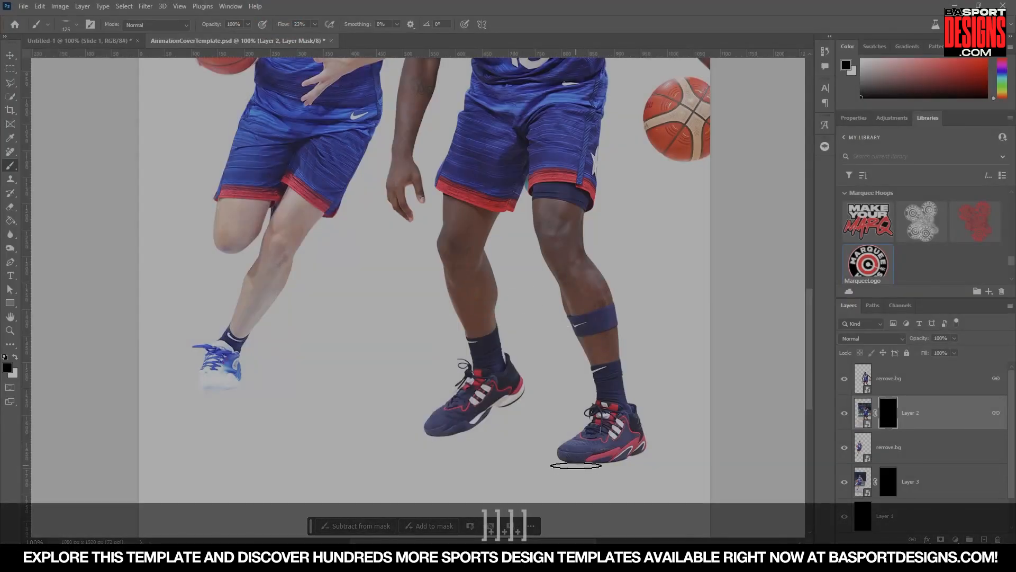
pyautogui.press(']')
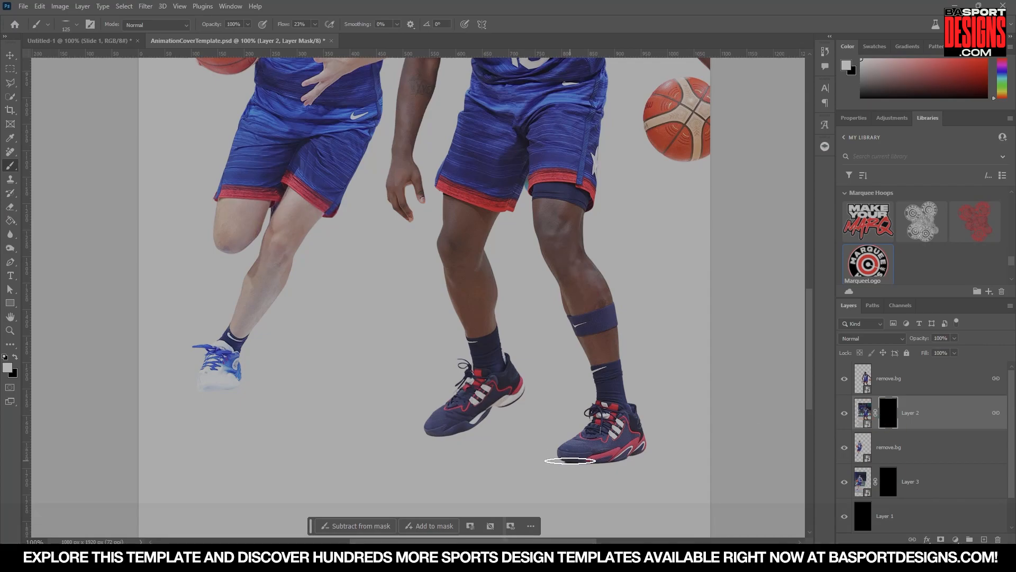
pyautogui.press('[')
pyautogui.press('[')
pyautogui.click(578, 464)
pyautogui.click(599, 463)
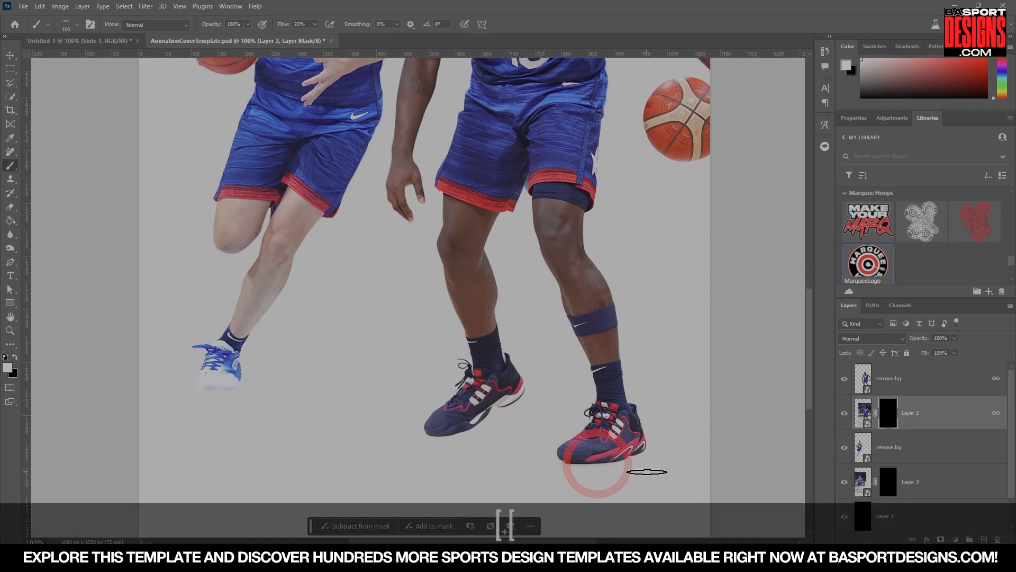
pyautogui.press(']')
pyautogui.click(602, 460)
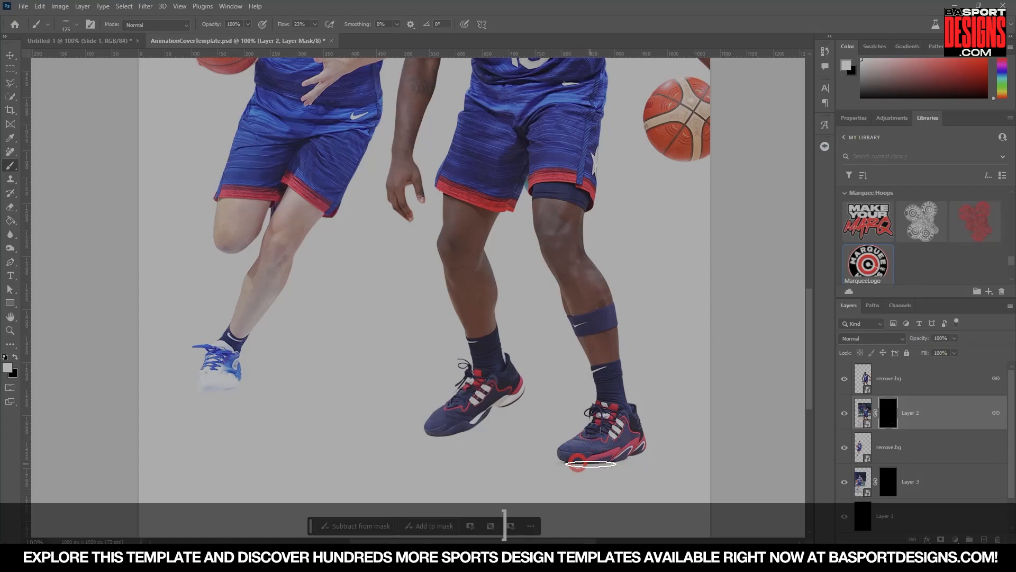
# Try painting larger strokes on the mask around player 10's legs, then undo both strokes.
pyautogui.moveTo(529, 291)
pyautogui.mouseDown()
pyautogui.moveTo(408, 351)
pyautogui.moveTo(513, 281)
pyautogui.moveTo(411, 284)
pyautogui.moveTo(503, 120)
pyautogui.moveTo(459, 154)
pyautogui.mouseUp()
pyautogui.scroll(3, 548, 273)
pyautogui.moveTo(474, 263); pyautogui.dragTo(503, 157)
pyautogui.scroll(-3, 556, 324)
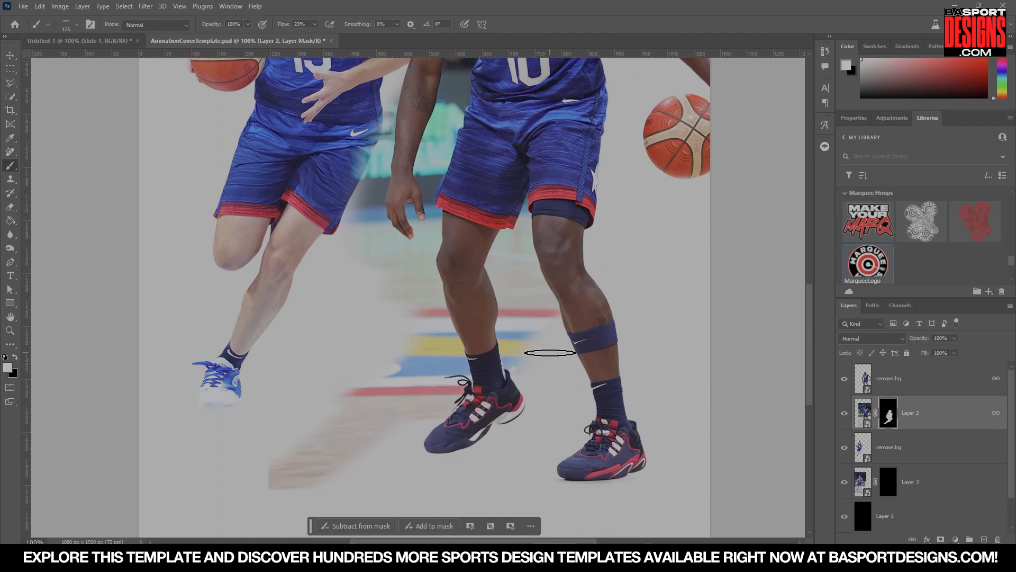
pyautogui.hotkey('ctrl', 'z')
pyautogui.hotkey('ctrl', 'z')
# Enlarge the brush and paint a wider soft shadow under player 10's right shoe on the mask.
pyautogui.scroll(-2, 553, 355)
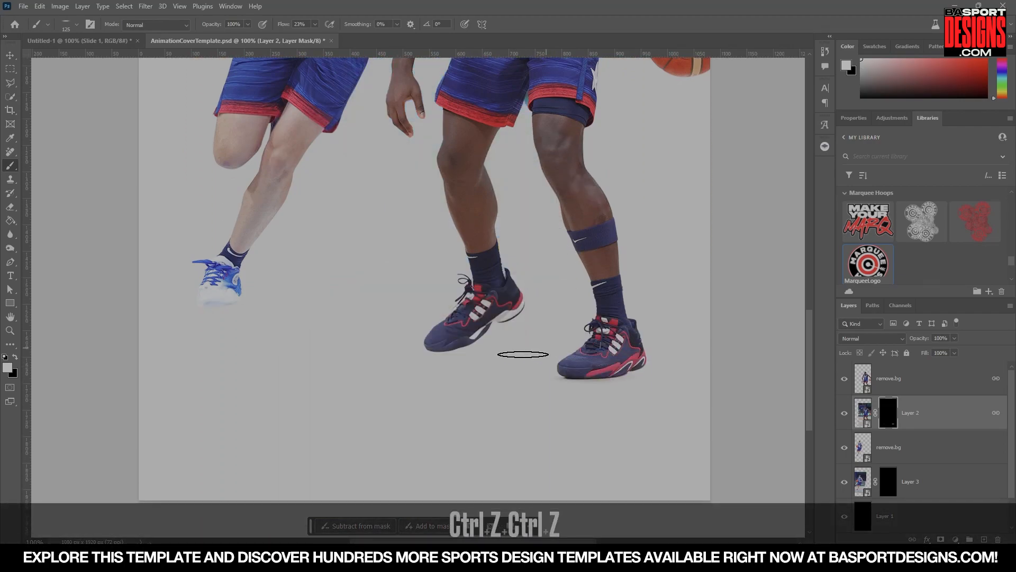
pyautogui.press(']')
pyautogui.press(']')
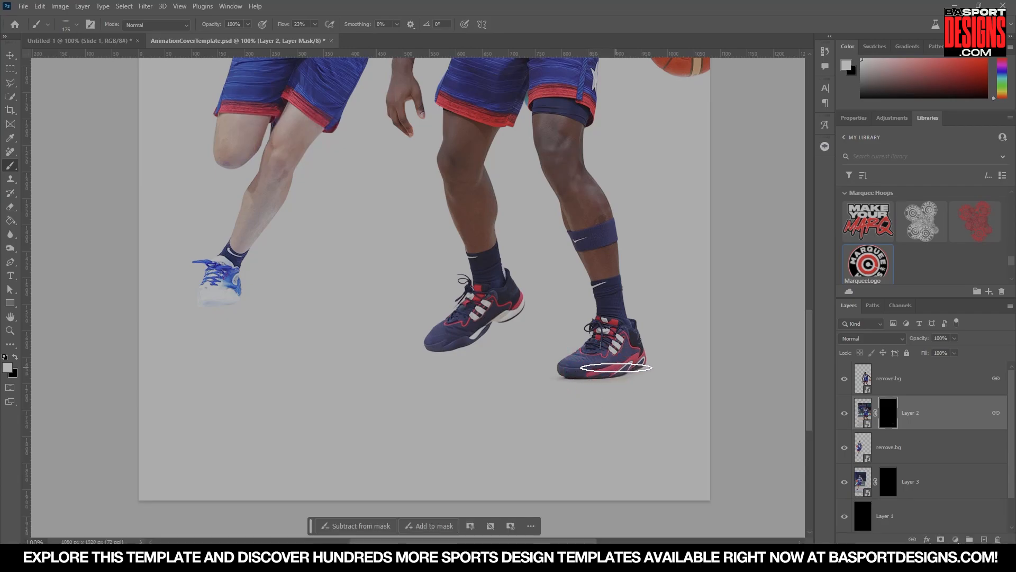
pyautogui.press(']')
pyautogui.press(']')
pyautogui.press(']')
pyautogui.press(']')
pyautogui.press(']')
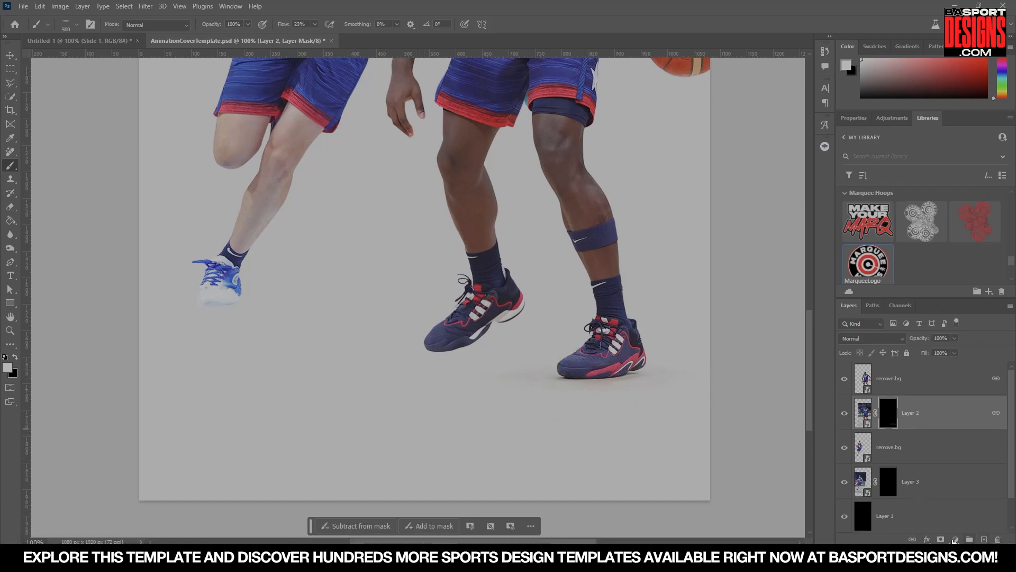
# Add a Hue/Saturation adjustment layer and set its saturation to -100.
pyautogui.click(956, 539)
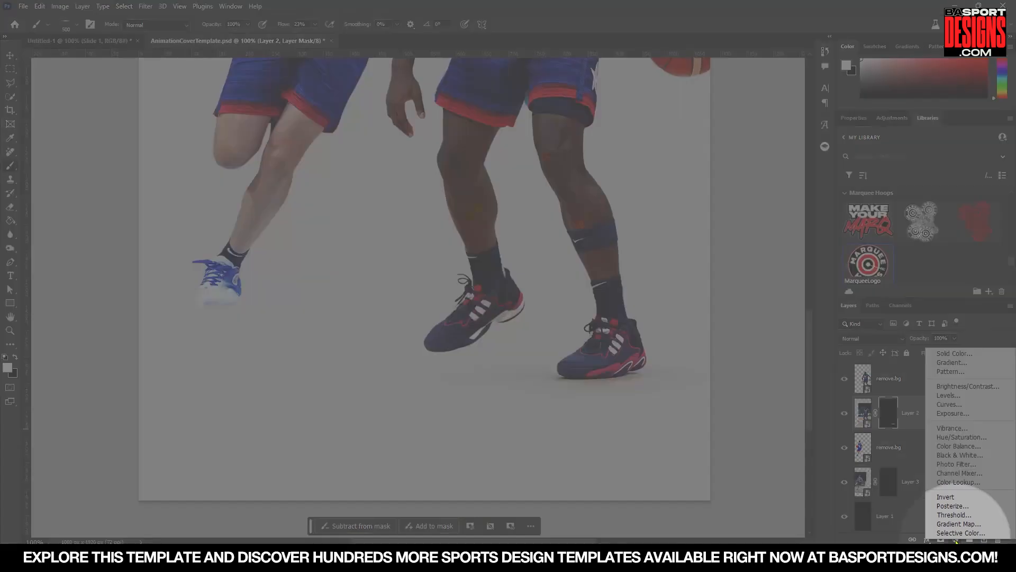
pyautogui.click(956, 439)
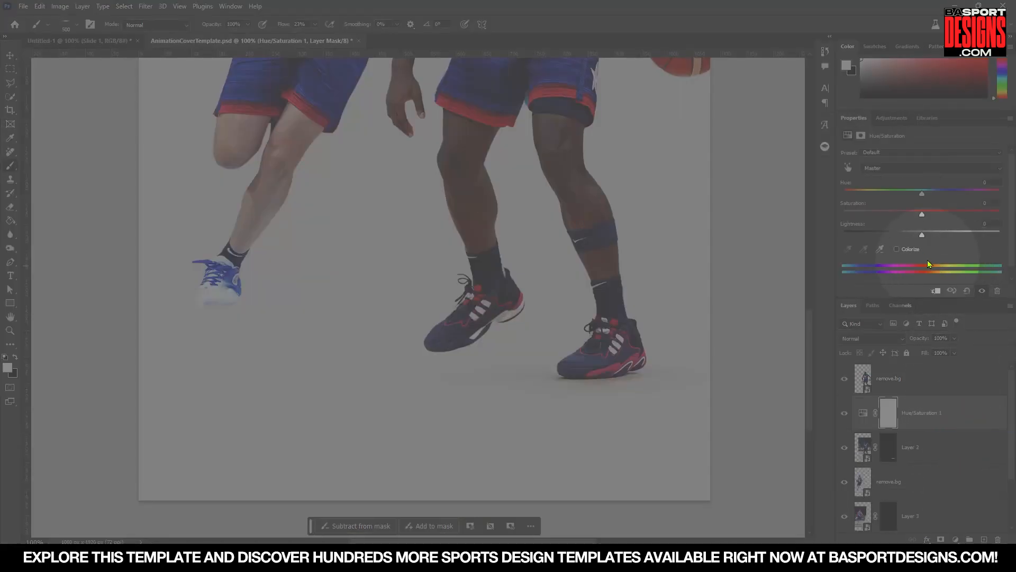
pyautogui.moveTo(923, 214); pyautogui.dragTo(821, 211)
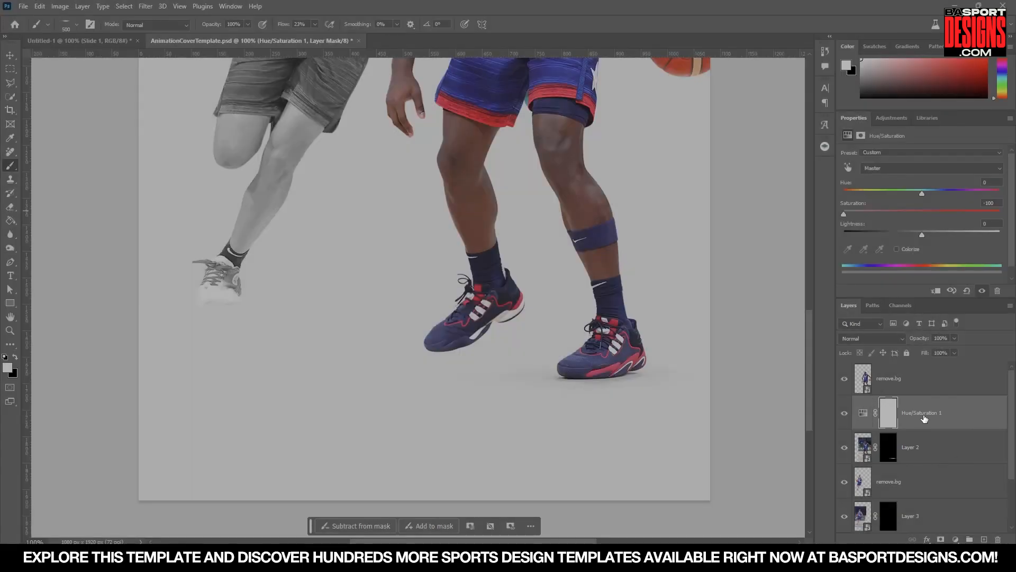
# Clip the Hue/Saturation adjustment to Layer 2 as a clipping mask.
pyautogui.scroll(10, 445, 234)
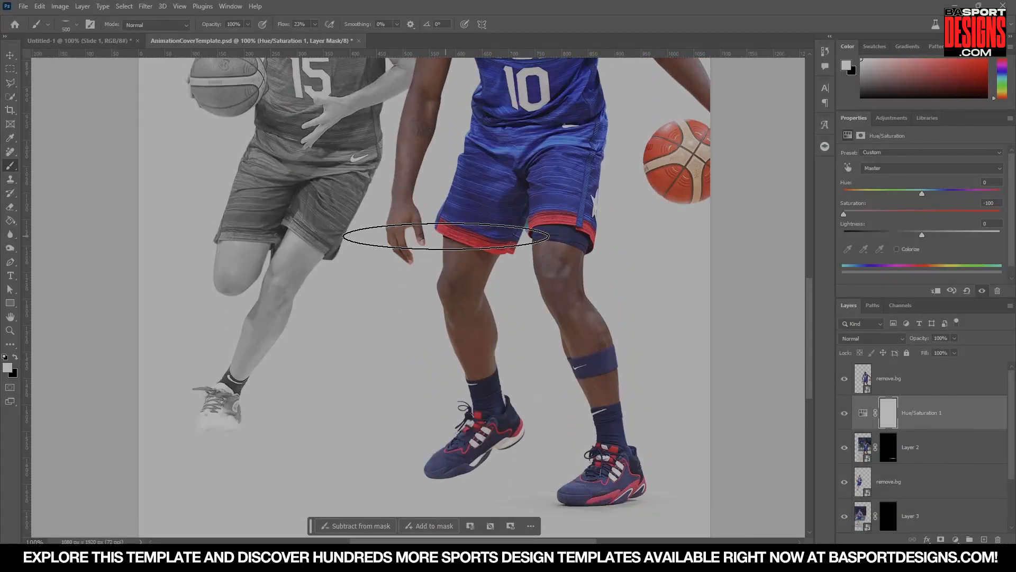
pyautogui.scroll(5, 446, 230)
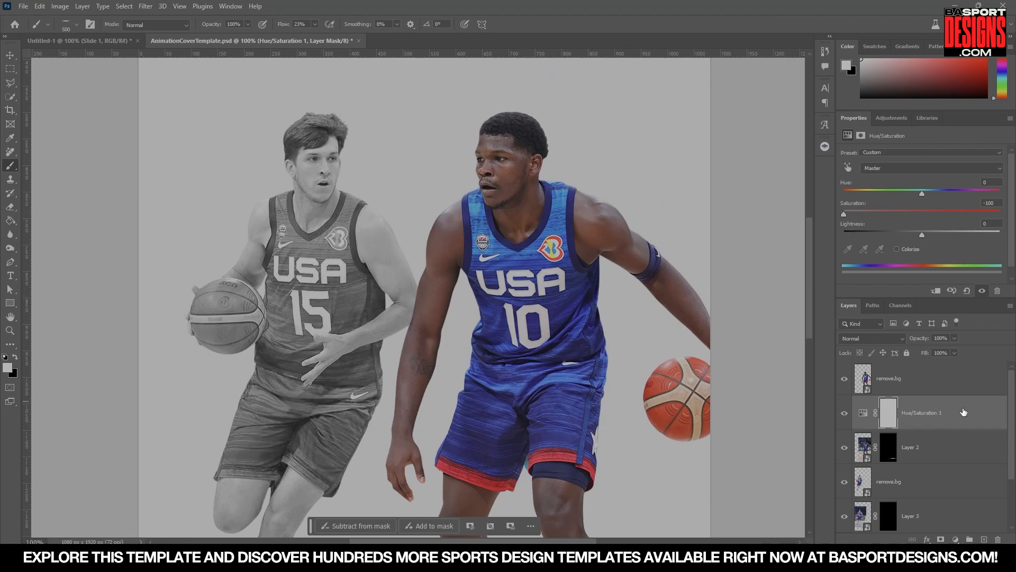
pyautogui.rightClick(964, 412)
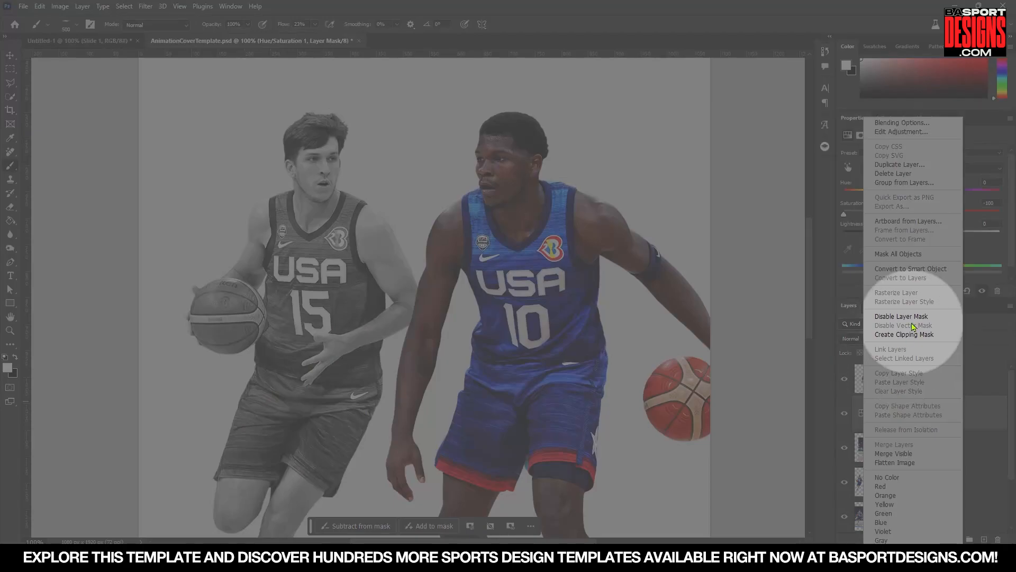
pyautogui.click(906, 335)
pyautogui.scroll(-10, 669, 336)
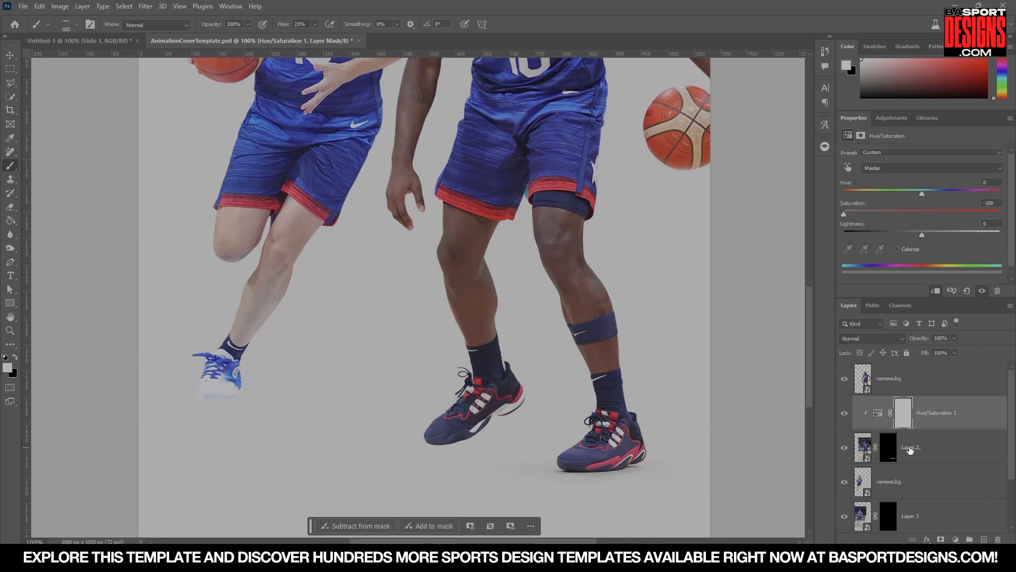
# Add a Levels adjustment above it and lower the output white level to 148.
pyautogui.click(932, 425)
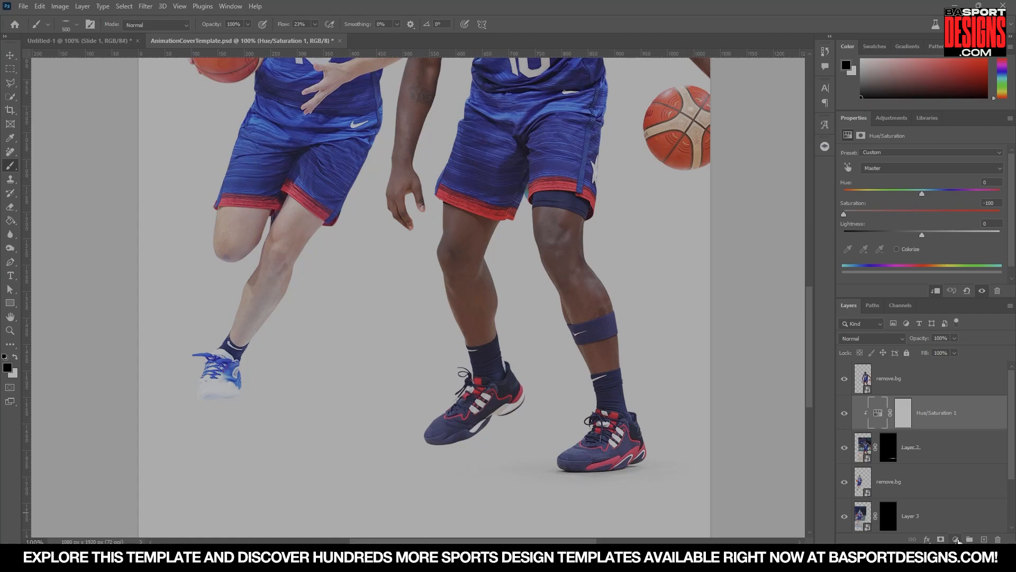
pyautogui.click(956, 540)
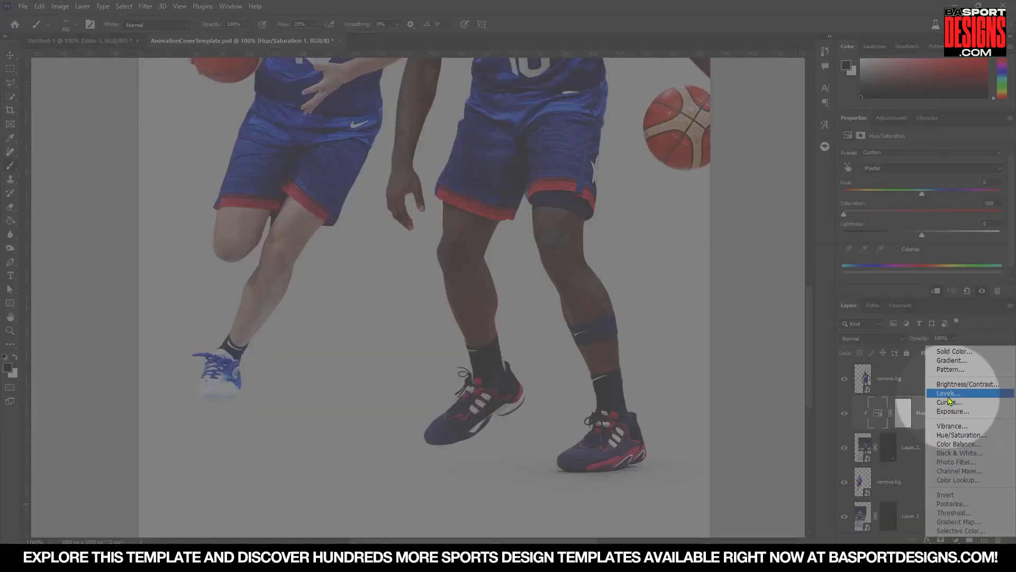
pyautogui.click(948, 393)
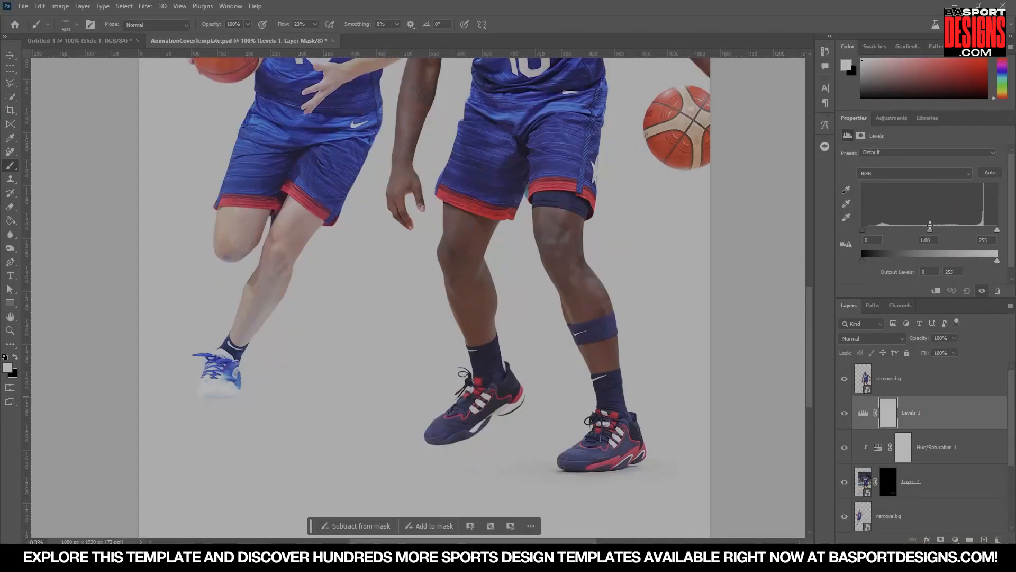
pyautogui.scroll(-1, 906, 253)
pyautogui.scroll(-1, 906, 254)
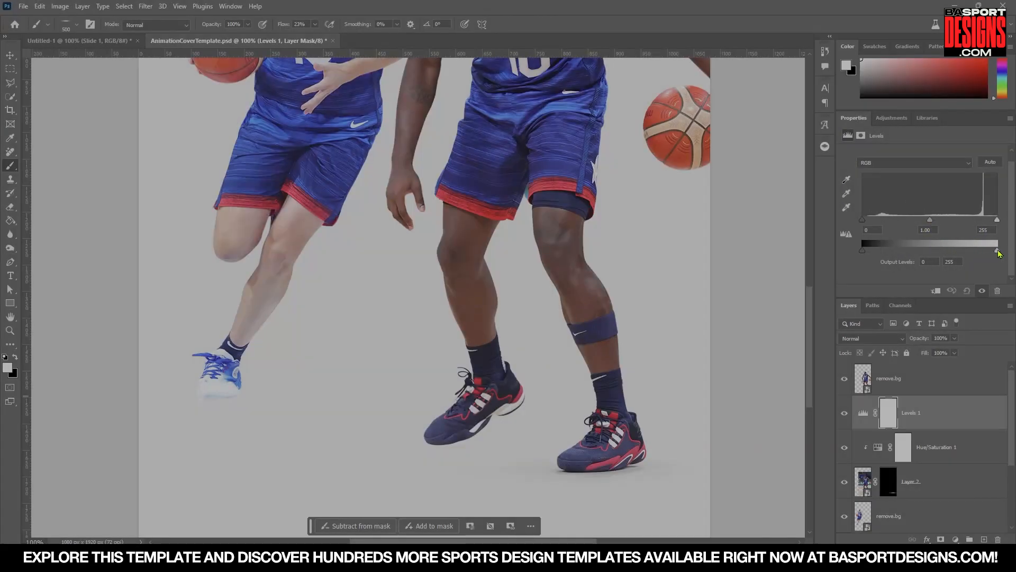
pyautogui.moveTo(1000, 254); pyautogui.dragTo(945, 254)
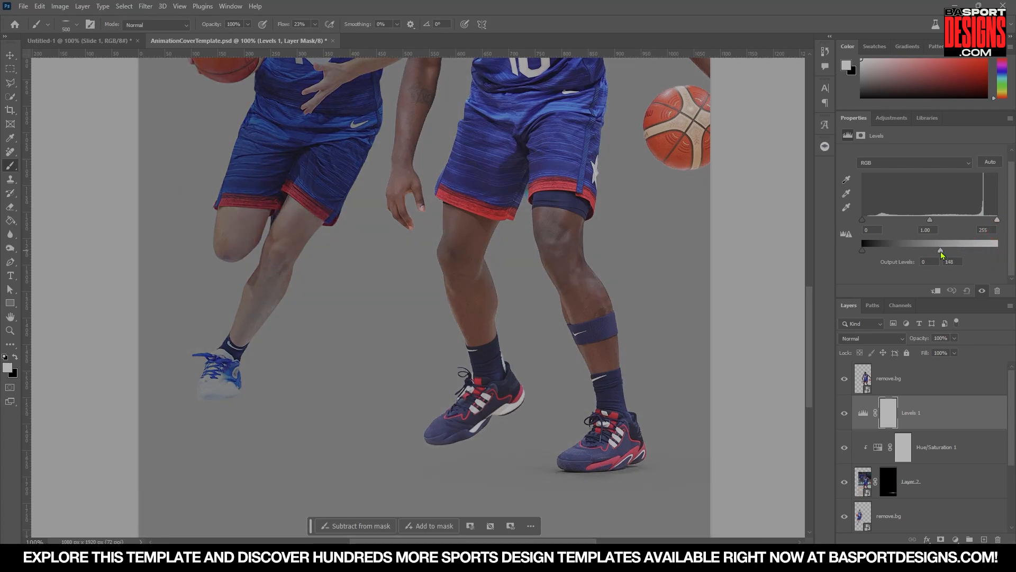
# Clip the Levels adjustment to Layer 2 as a clipping mask.
pyautogui.rightClick(952, 418)
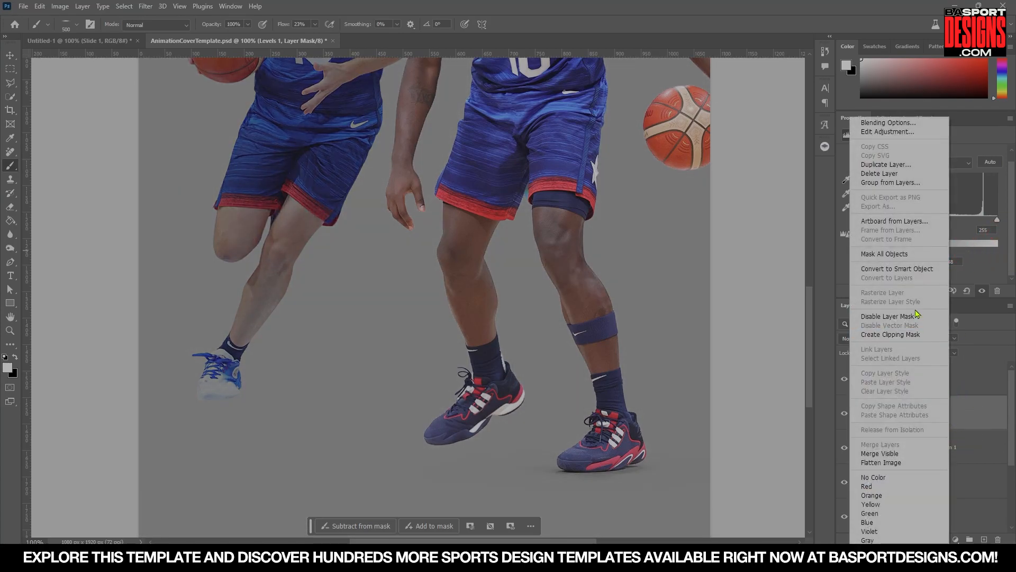
pyautogui.click(916, 334)
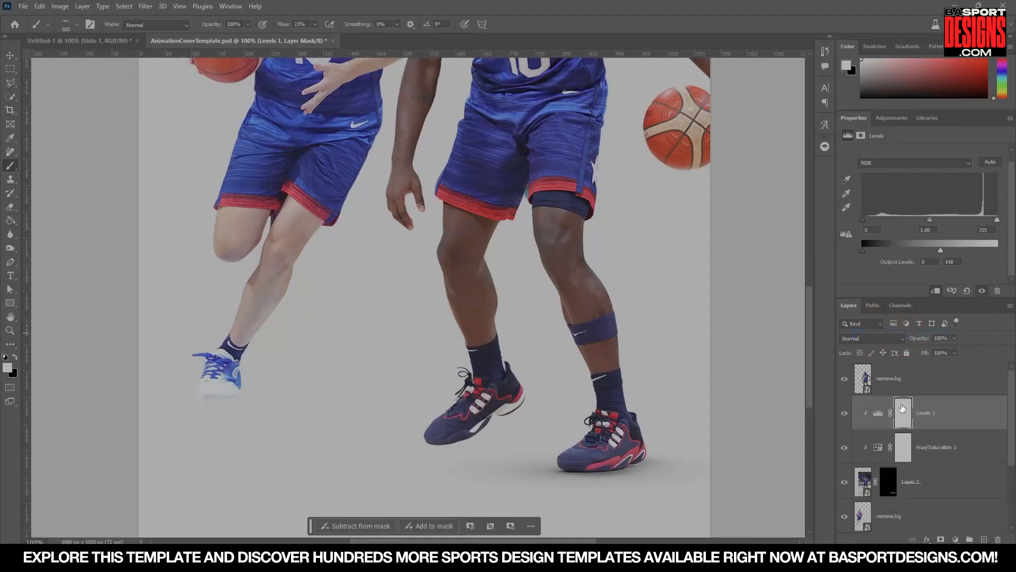
pyautogui.scroll(-2, 604, 467)
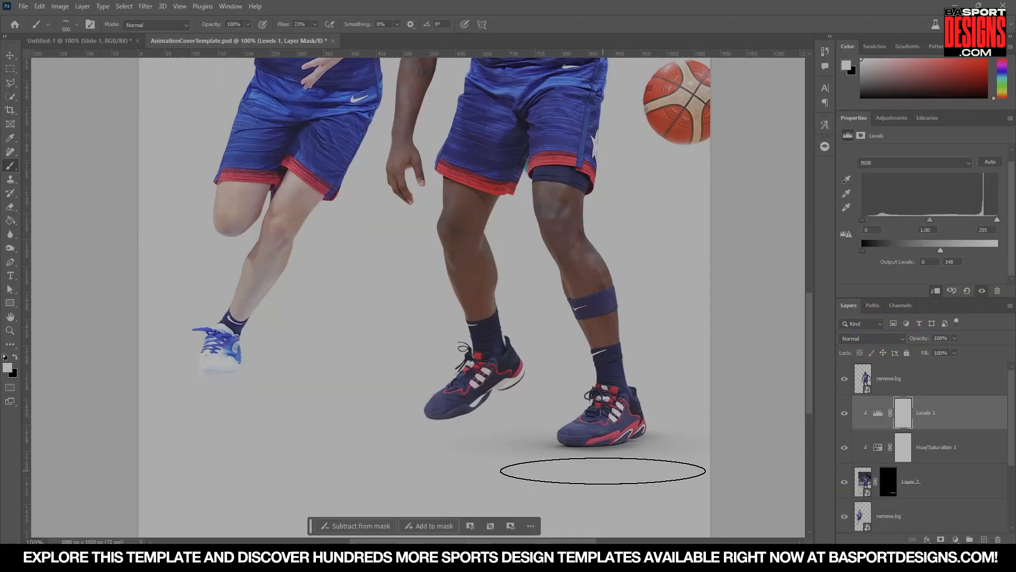
# Select Layer 2's mask and paint black over the existing shadow under the right player's back shoe to clear it.
pyautogui.click(877, 413)
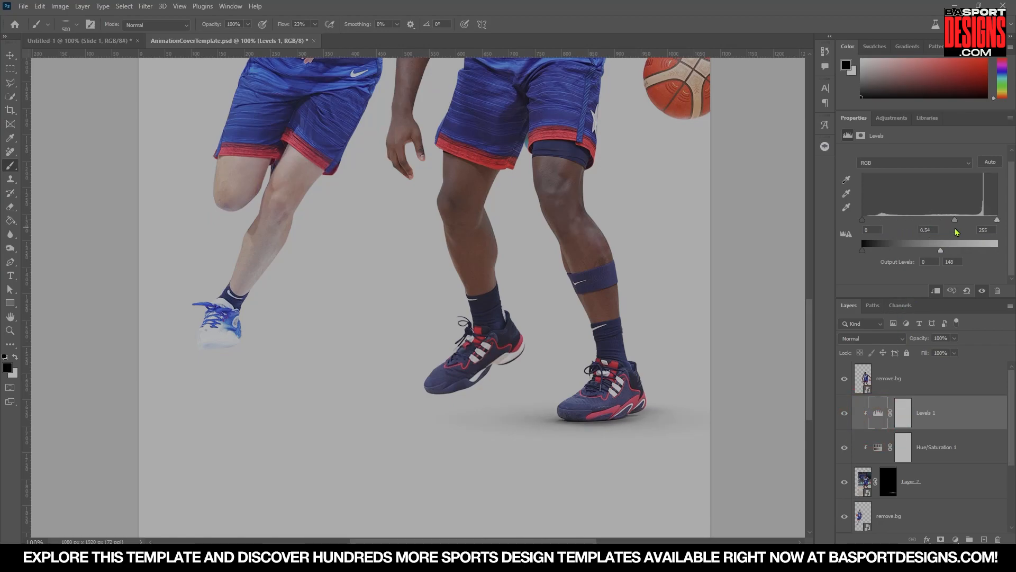
pyautogui.click(888, 482)
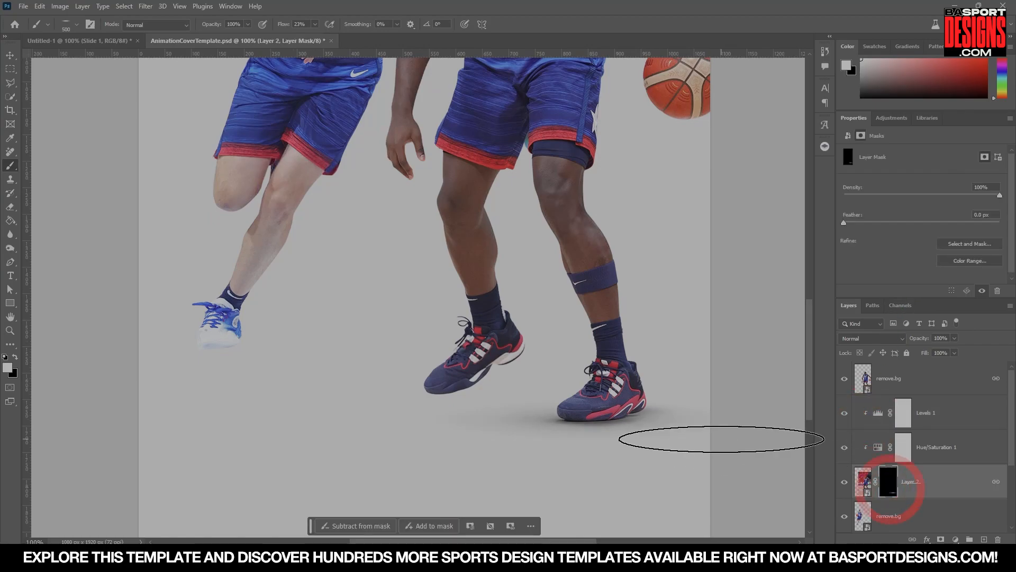
pyautogui.scroll(-1, 715, 437)
pyautogui.click(15, 357)
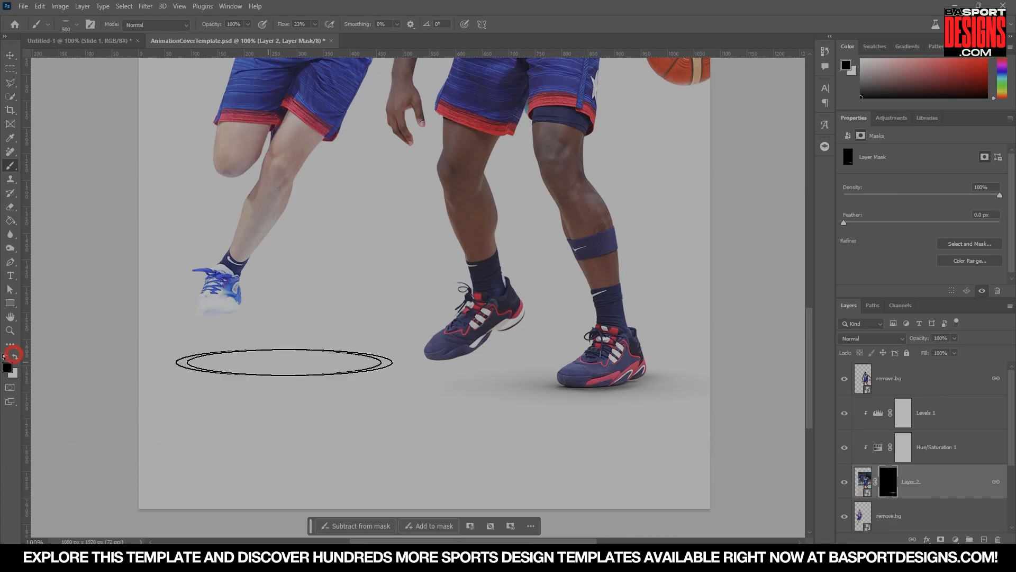
pyautogui.click(614, 358)
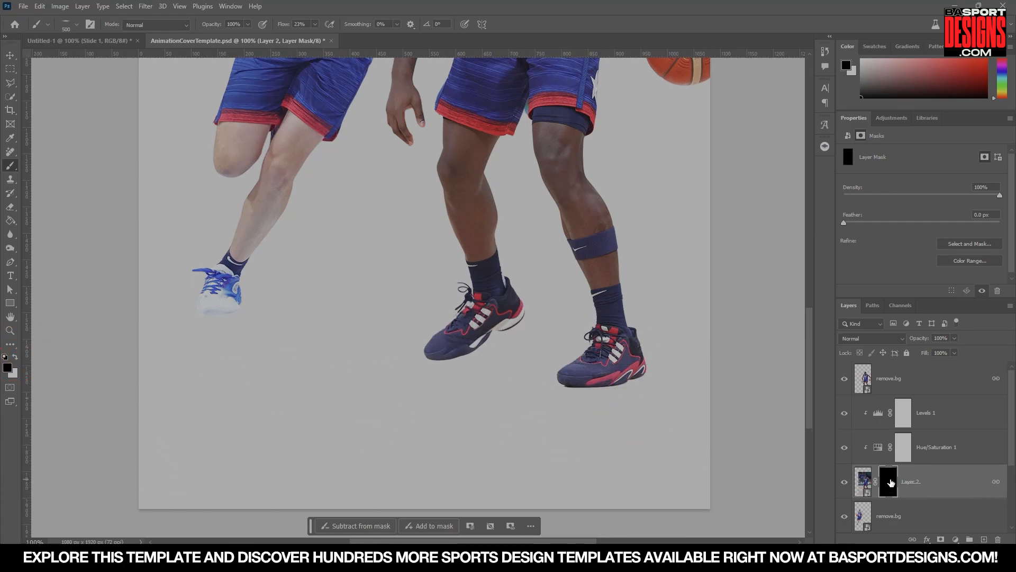
pyautogui.click(15, 357)
# Paint a thin white contact shadow under the right shoe's sole on Layer 2's mask with a small brush.
pyautogui.write('2500')
pyautogui.press('Return')
pyautogui.press('space')
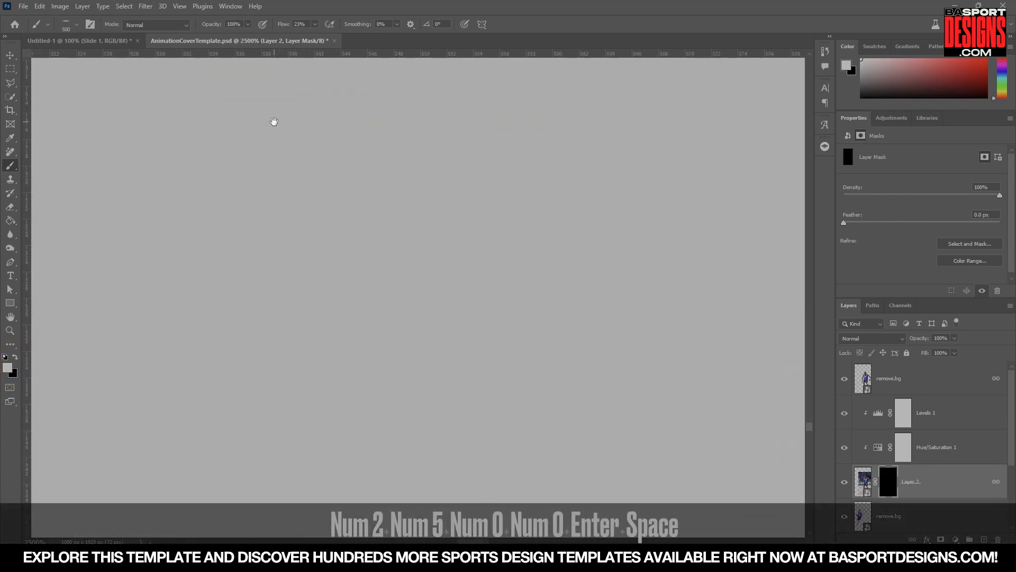
pyautogui.moveTo(450, 493); pyautogui.dragTo(374, 379)
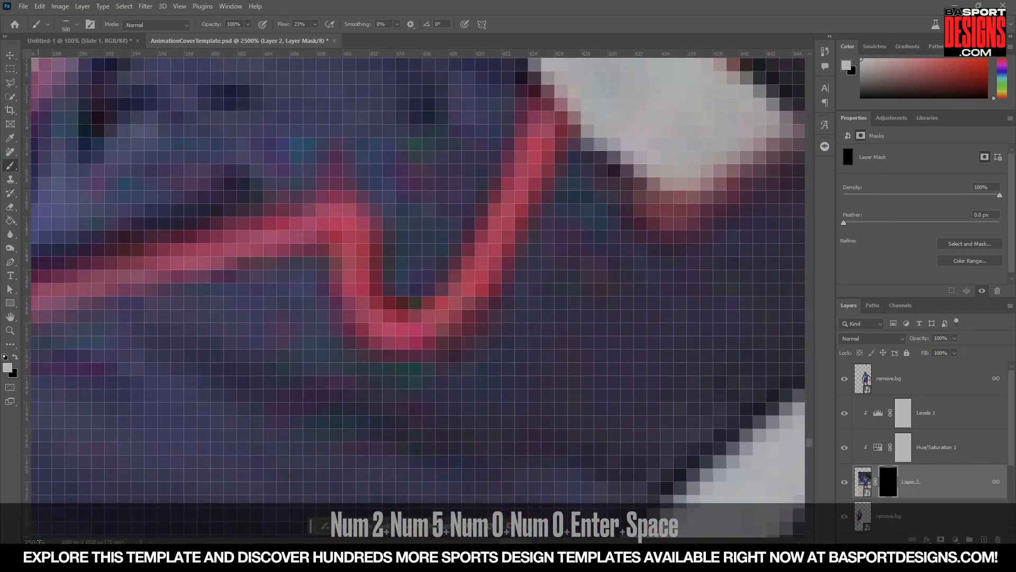
pyautogui.click(37, 542)
pyautogui.hotkey('ctrl', 'a')
pyautogui.write('250')
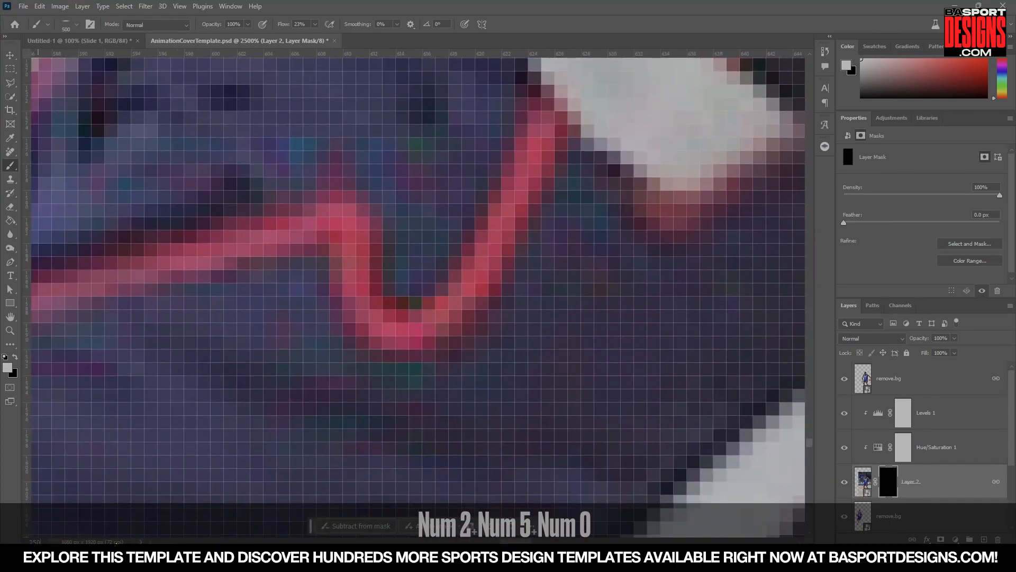
pyautogui.press('Return')
pyautogui.press('space')
pyautogui.moveTo(328, 301); pyautogui.dragTo(323, 296)
pyautogui.press('[')
pyautogui.press('[')
pyautogui.press('[')
pyautogui.press('[')
pyautogui.press('[')
pyautogui.press('[')
pyautogui.press('[')
pyautogui.press('[')
pyautogui.press('[')
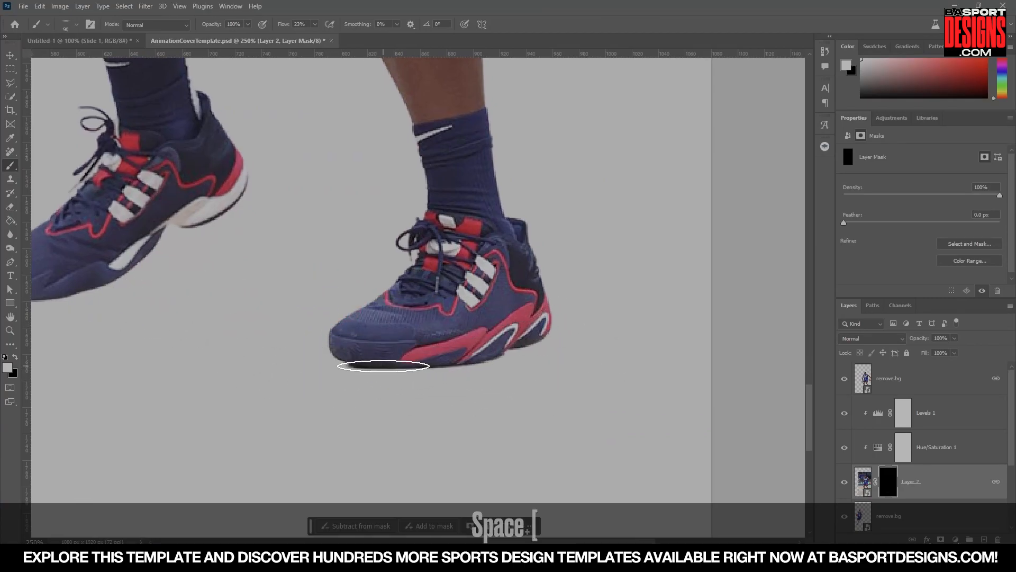
pyautogui.moveTo(382, 365)
pyautogui.mouseDown()
pyautogui.moveTo(455, 362)
pyautogui.moveTo(498, 346)
pyautogui.mouseUp()
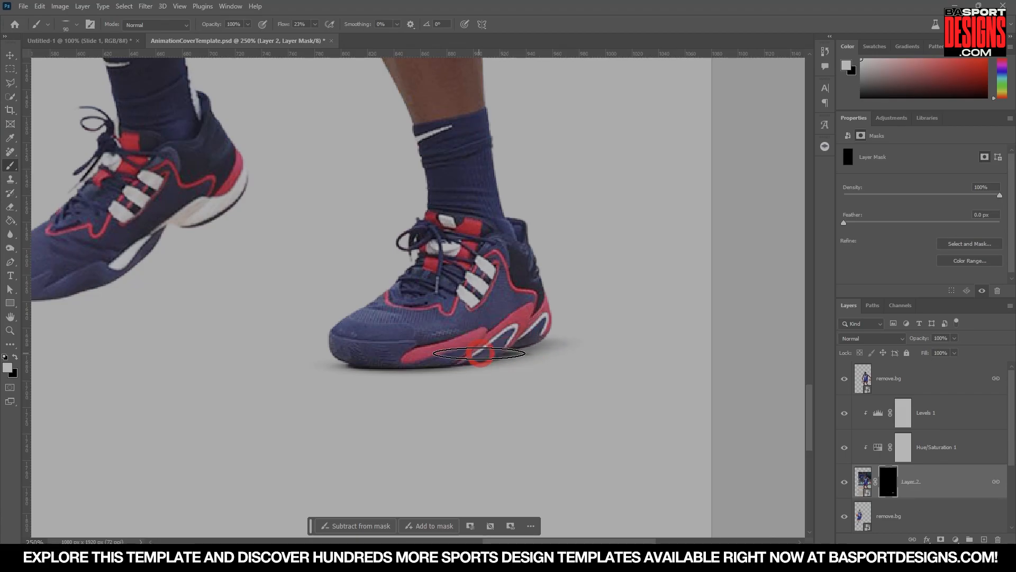
pyautogui.moveTo(379, 365); pyautogui.dragTo(464, 362)
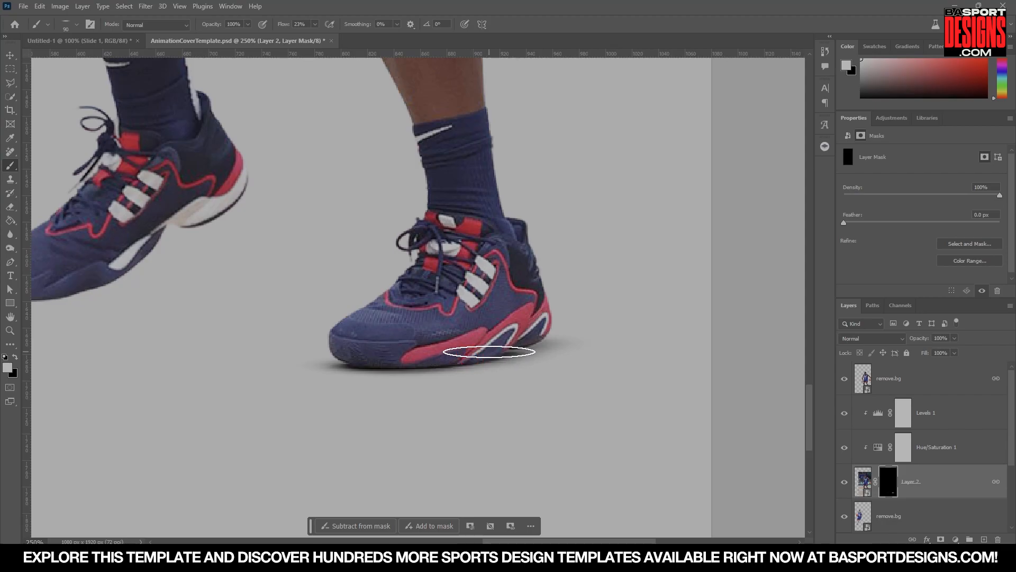
# Widen the right shoe's floor shadow on the mask with larger soft brush dabs beneath the sole.
pyautogui.press(']')
pyautogui.press(']')
pyautogui.press(']')
pyautogui.press(']')
pyautogui.press(']')
pyautogui.press(']')
pyautogui.press(']')
pyautogui.press(']')
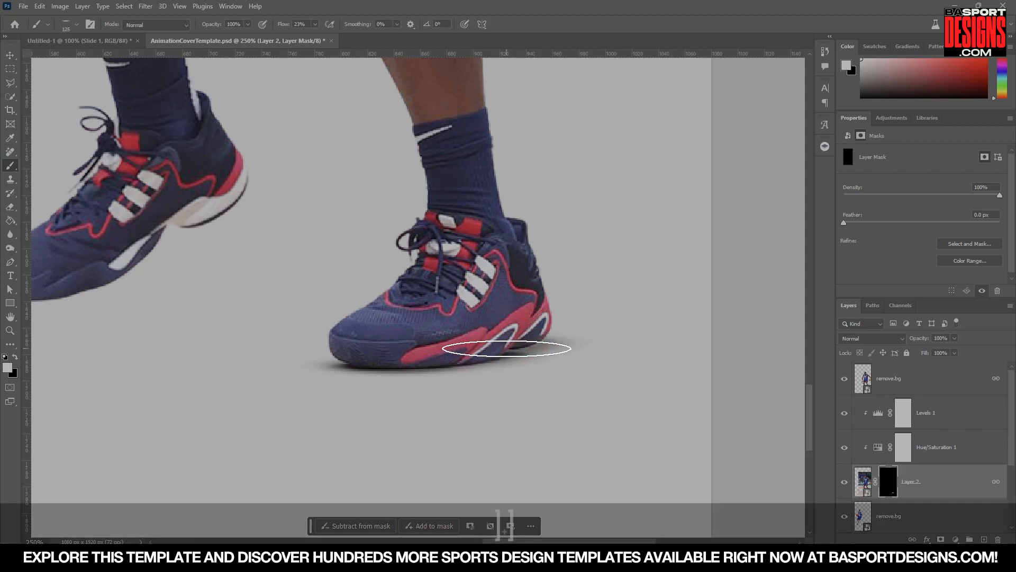
pyautogui.moveTo(401, 359)
pyautogui.mouseDown()
pyautogui.moveTo(440, 374)
pyautogui.moveTo(373, 374)
pyautogui.mouseUp()
pyautogui.press('[')
pyautogui.press('[')
pyautogui.press(']')
pyautogui.press(']')
pyautogui.click(352, 369)
pyautogui.press('[')
pyautogui.press('[')
pyautogui.press('[')
pyautogui.press(']')
# Undo the last two brush strokes on Layer 2's mask.
pyautogui.press(']')
pyautogui.press(']')
pyautogui.press(']')
pyautogui.click(367, 370)
pyautogui.press(']')
pyautogui.write('100')
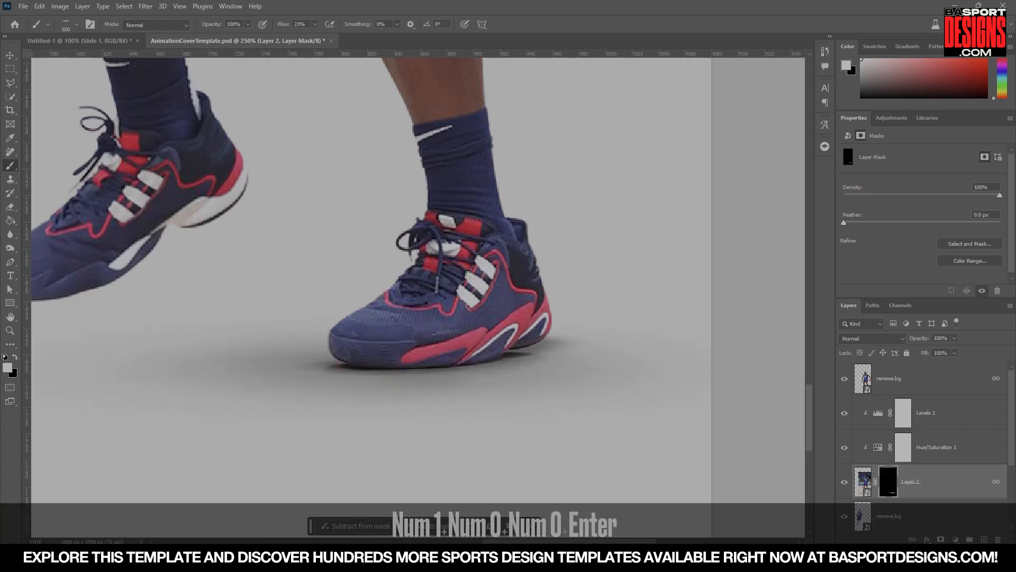
pyautogui.press('Return')
pyautogui.moveTo(356, 411); pyautogui.dragTo(462, 464)
pyautogui.hotkey('ctrl', 'z')
pyautogui.hotkey('ctrl', 'z')
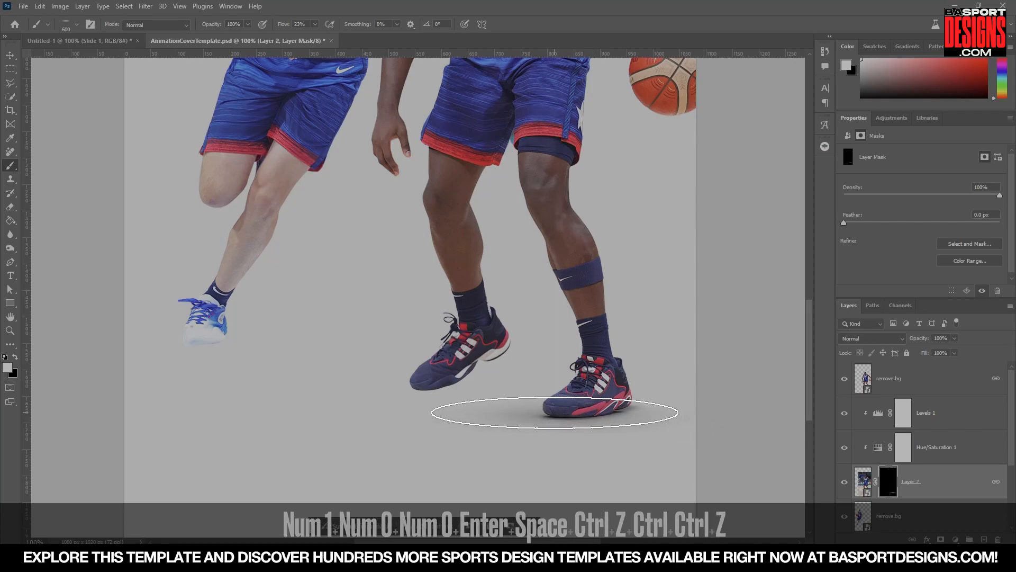
# Paint a soft white floor shadow under the right player's front shoe on Layer 2's mask, adjusting brush size.
pyautogui.press('[')
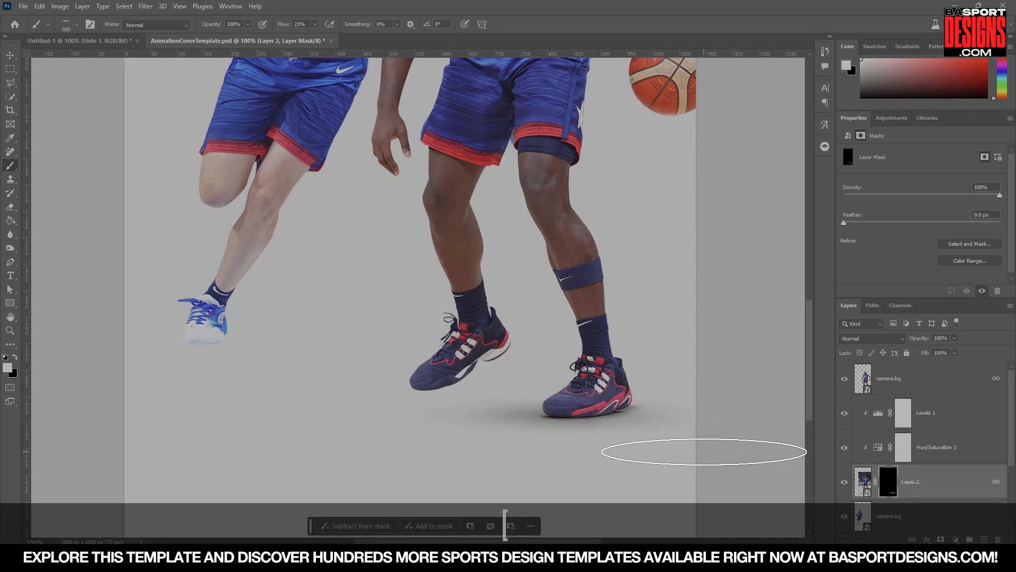
pyautogui.click(15, 358)
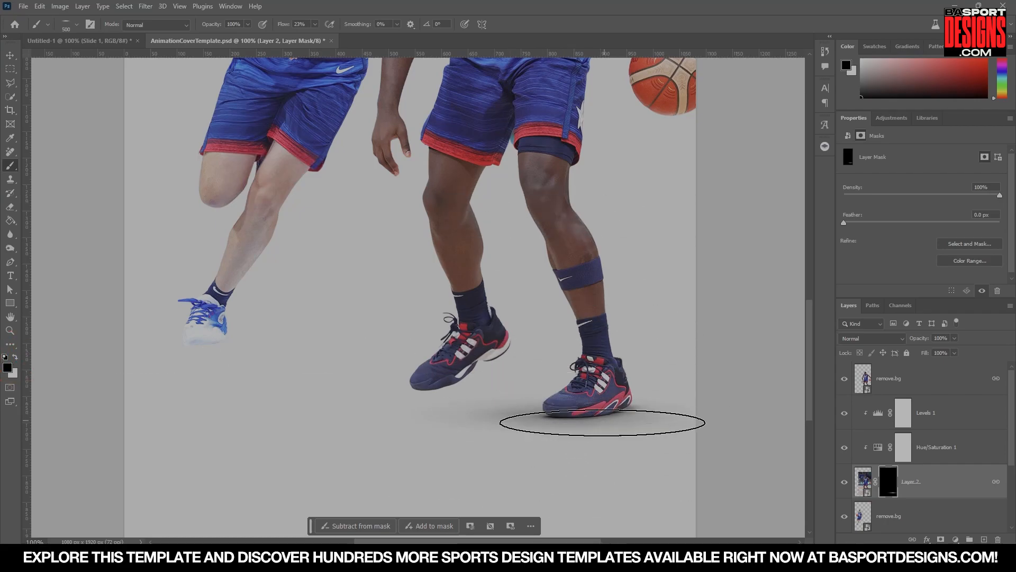
pyautogui.click(15, 357)
pyautogui.press('[')
pyautogui.press('[')
pyautogui.press('[')
pyautogui.press('[')
pyautogui.press('[')
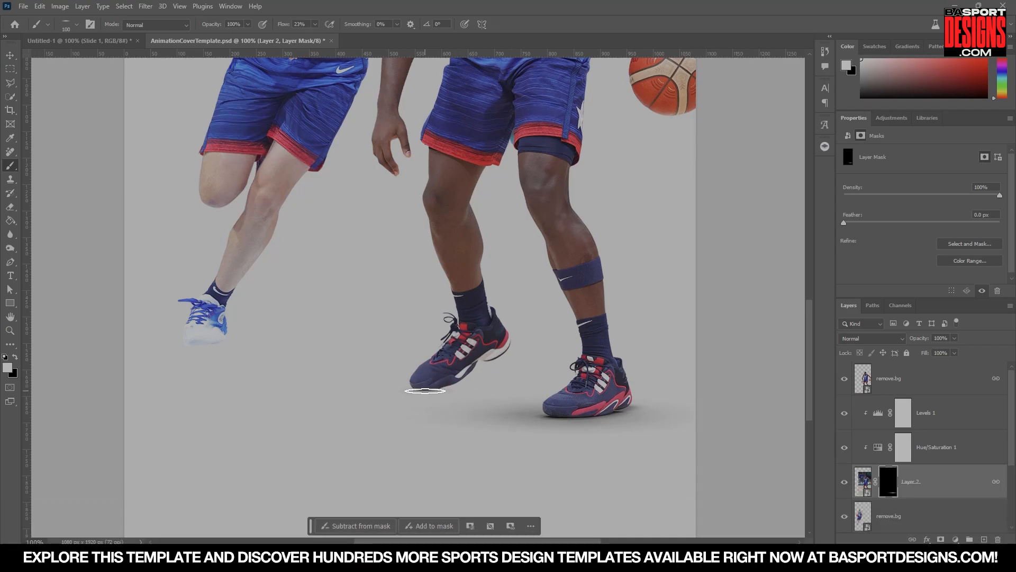
pyautogui.press(']')
pyautogui.press(']')
pyautogui.press(']')
pyautogui.press(']')
pyautogui.press(']')
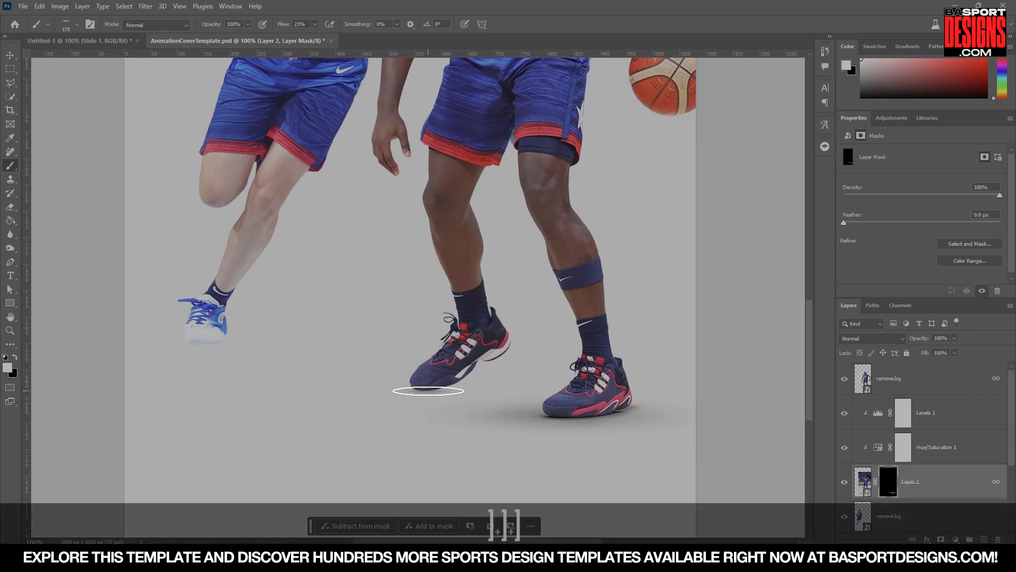
pyautogui.press(']')
pyautogui.press(']')
pyautogui.press(']')
pyautogui.press(']')
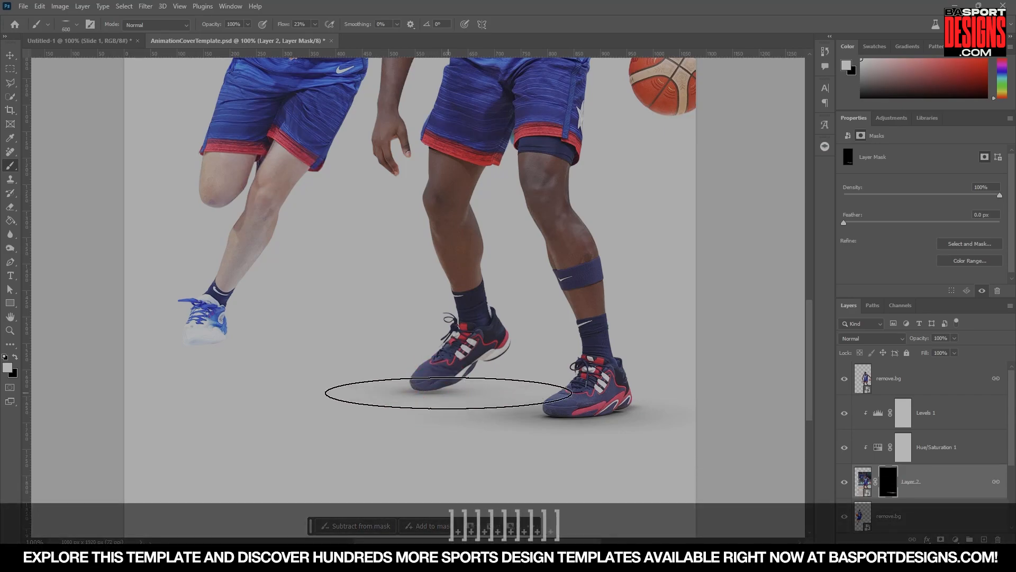
pyautogui.press('[')
pyautogui.press('[')
pyautogui.press('[')
pyautogui.press('[')
pyautogui.press('[')
pyautogui.press('[')
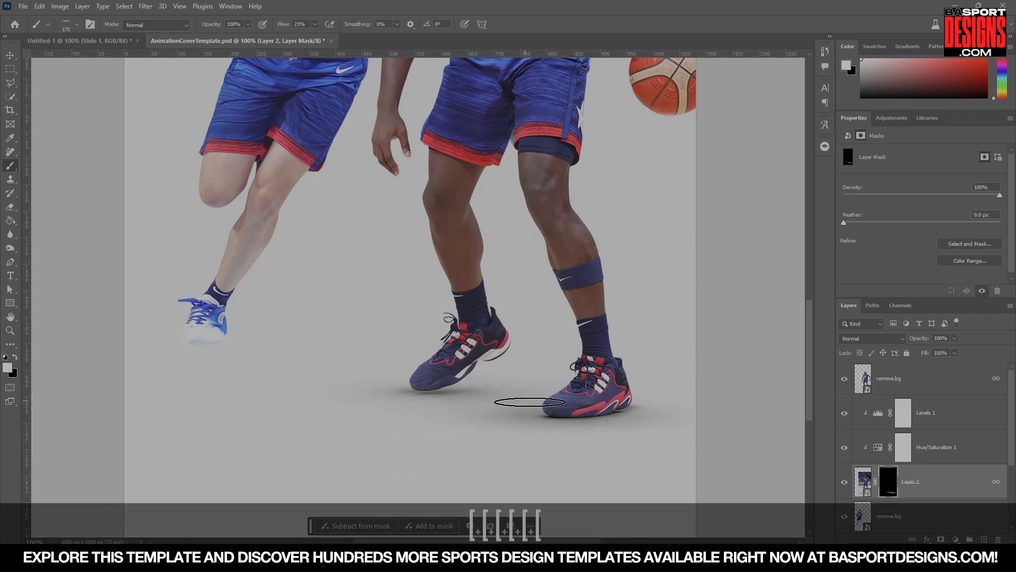
# Duplicate Layer 2 together with its Hue/Saturation and Levels adjustment layers.
pyautogui.scroll(3, 456, 394)
pyautogui.scroll(-2, 456, 395)
pyautogui.scroll(-2, 453, 397)
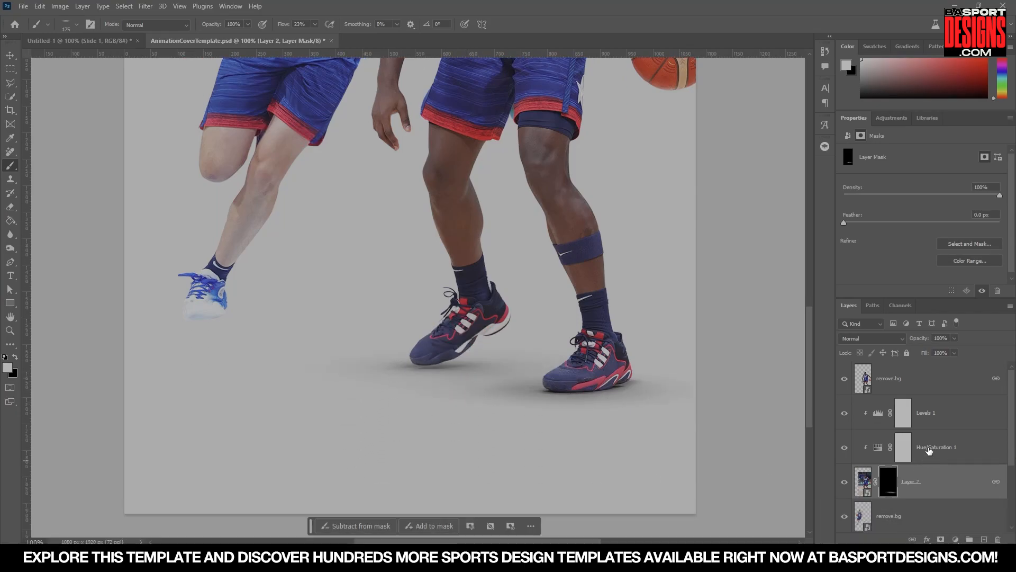
pyautogui.click(924, 453)
pyautogui.keyDown('shift'); pyautogui.click(936, 424); pyautogui.keyUp('shift')
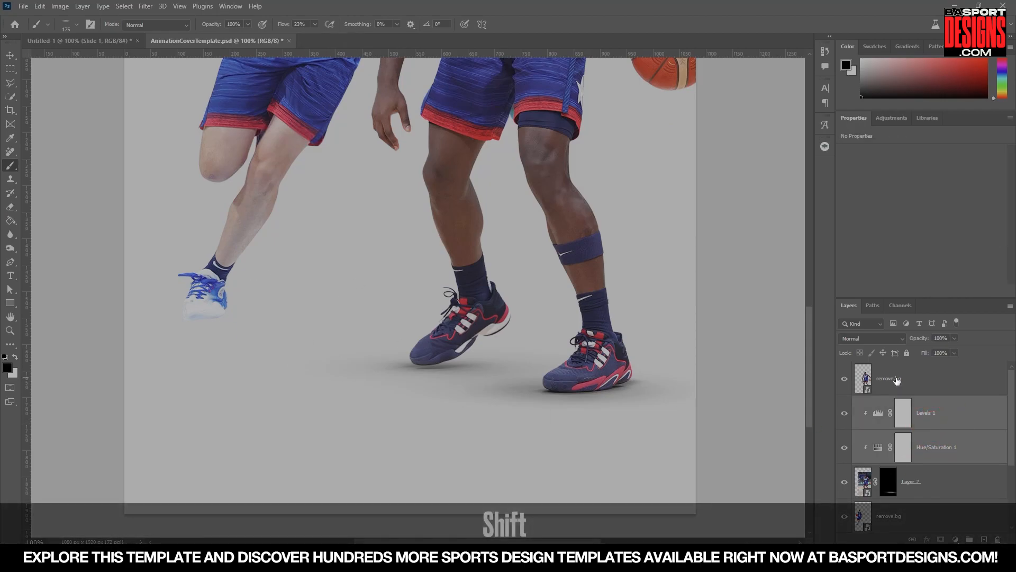
pyautogui.press('ctrl')
pyautogui.press('ctrl')
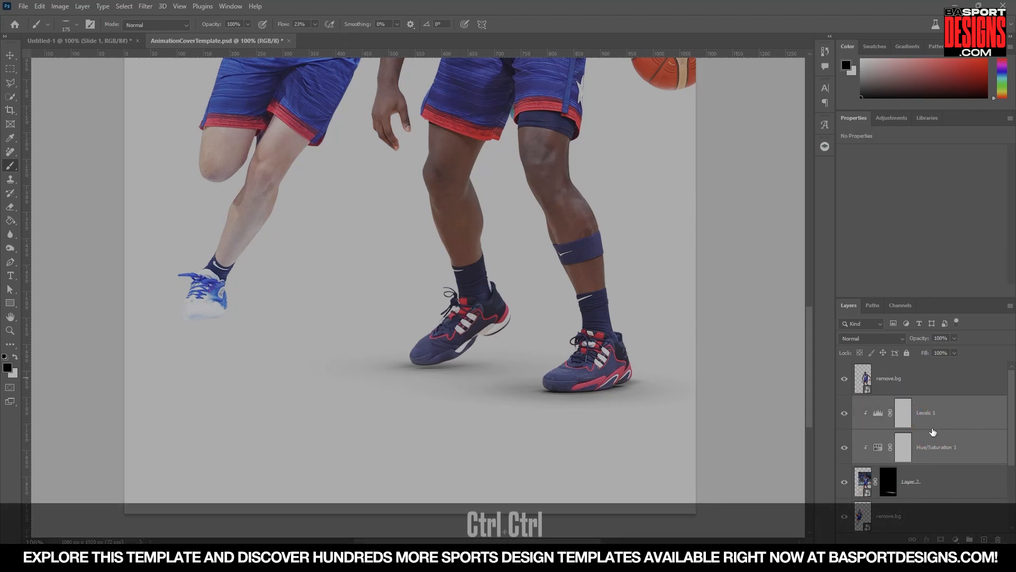
pyautogui.hotkey('ctrl', 'j')
pyautogui.scroll(-2, 939, 467)
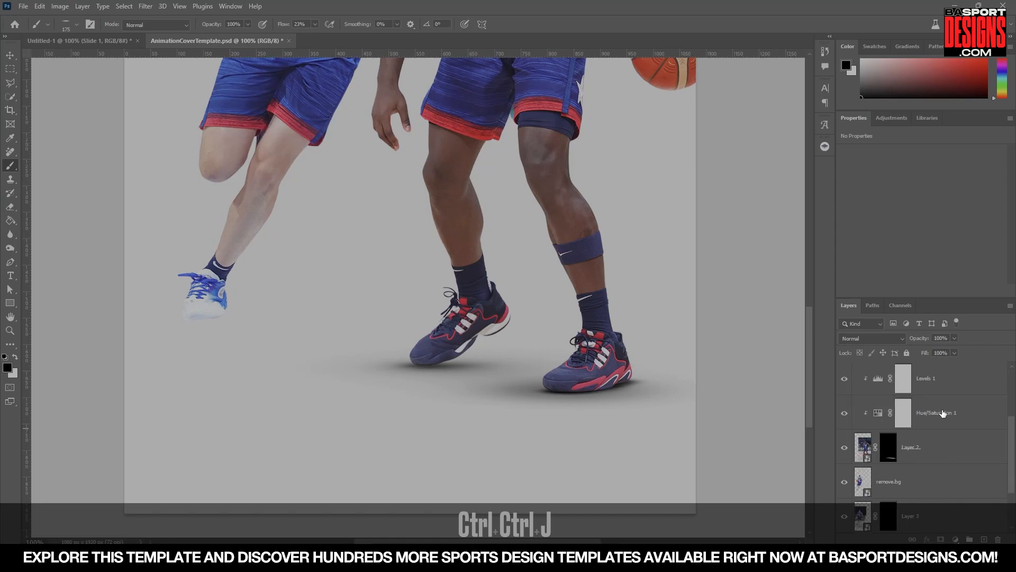
pyautogui.scroll(1, 937, 418)
# Move the duplicated shadow layers beneath the lower remove.bg cutout and clip the adjustment copies to Layer 3.
pyautogui.moveTo(932, 418); pyautogui.dragTo(912, 516)
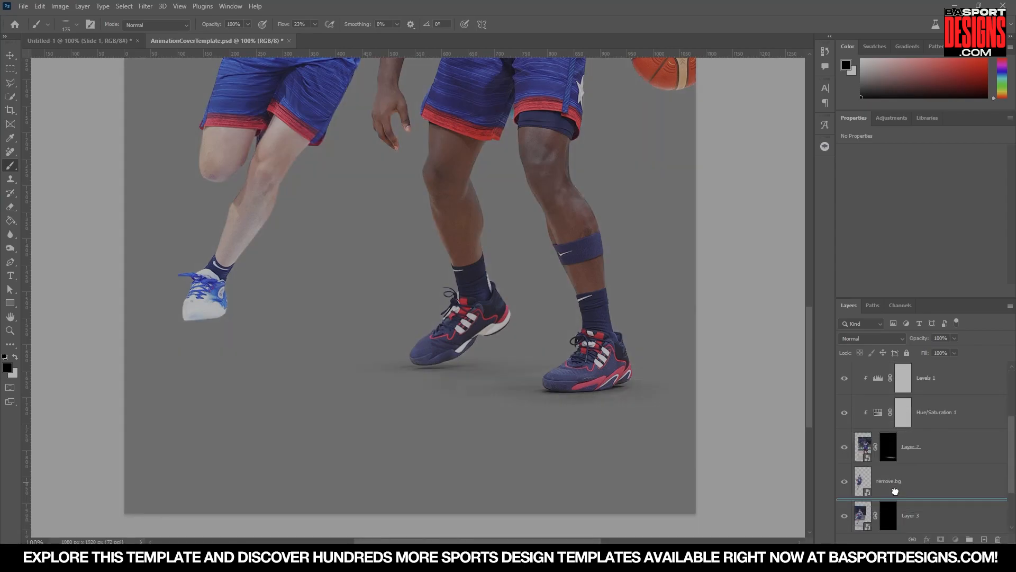
pyautogui.scroll(2, 931, 477)
pyautogui.hotkey('ctrl', 'alt', 'g')
# Select Layer 3's mask, switch to black, and paint out parts of the copied shadow around the shoe.
pyautogui.scroll(-2, 934, 479)
pyautogui.click(890, 447)
pyautogui.press('x')
pyautogui.click(35, 541)
pyautogui.write('350')
pyautogui.press('Return')
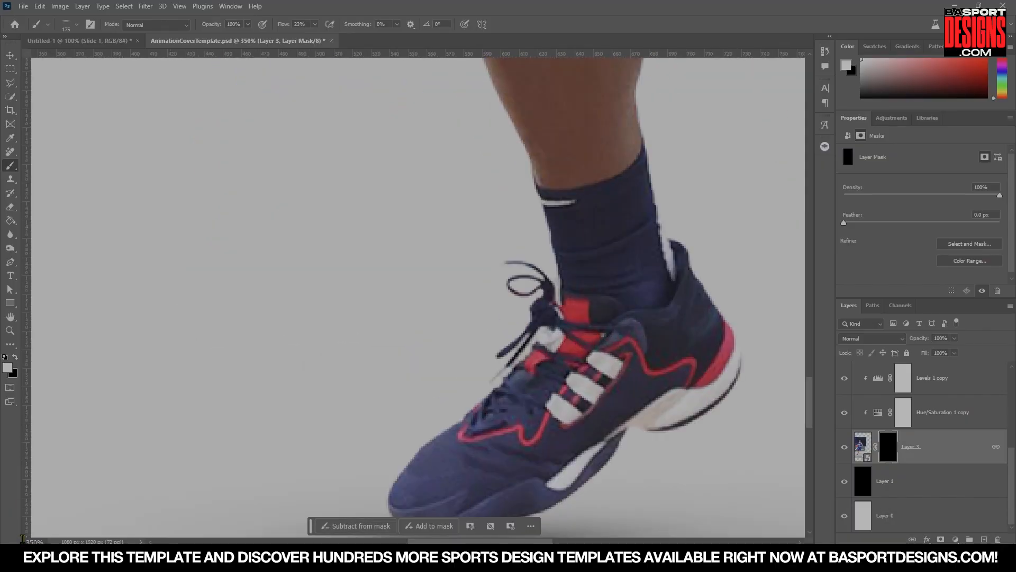
pyautogui.moveTo(80, 397); pyautogui.dragTo(449, 352)
pyautogui.press('[')
pyautogui.press('[')
pyautogui.press('[')
pyautogui.press('[')
pyautogui.press('[')
pyautogui.press('[')
pyautogui.press('[')
pyautogui.moveTo(342, 334); pyautogui.dragTo(402, 326)
# Undo the last brush stroke on Layer 3's mask.
pyautogui.press(']')
pyautogui.press(']')
pyautogui.press(']')
pyautogui.press(']')
pyautogui.press(']')
pyautogui.press(']')
pyautogui.press(']')
pyautogui.click(35, 542)
pyautogui.write('100')
pyautogui.press('Return')
pyautogui.press(']')
pyautogui.press(']')
pyautogui.press(']')
pyautogui.press(']')
pyautogui.click(35, 542)
pyautogui.write('50')
pyautogui.press('Return')
pyautogui.press(']')
pyautogui.press(']')
pyautogui.press(']')
pyautogui.press(']')
pyautogui.hotkey('ctrl', 'z')
pyautogui.click(35, 542)
pyautogui.write('25')
pyautogui.press('Return')
pyautogui.press('space')
pyautogui.click(35, 542)
pyautogui.write('50')
pyautogui.press('Return')
pyautogui.scroll(-3, 561, 249)
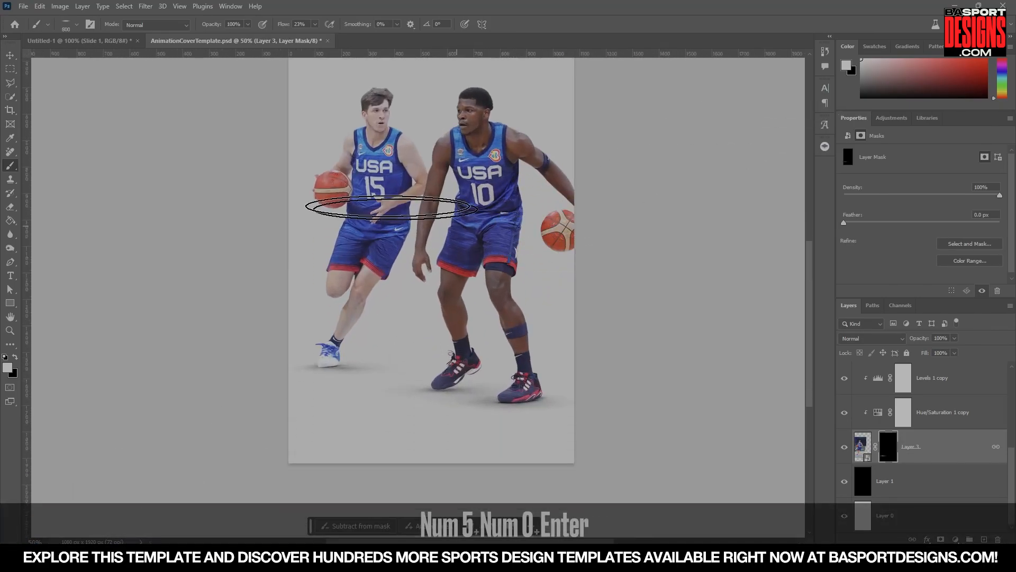
# Select the top remove.bg smart object and open the Camera Raw Filter on it.
pyautogui.click(10, 55)
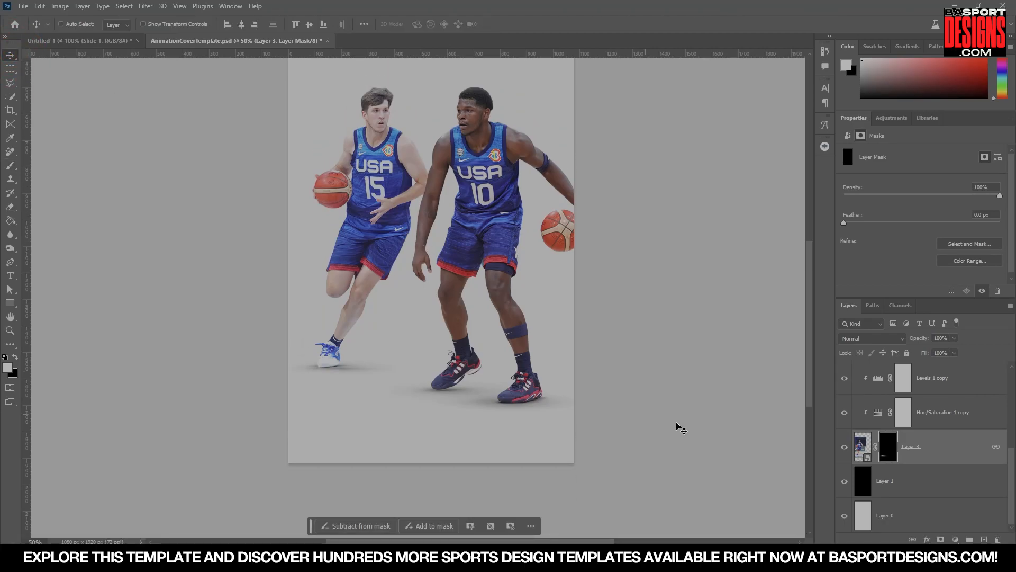
pyautogui.scroll(5, 932, 434)
pyautogui.click(937, 392)
pyautogui.scroll(1, 546, 267)
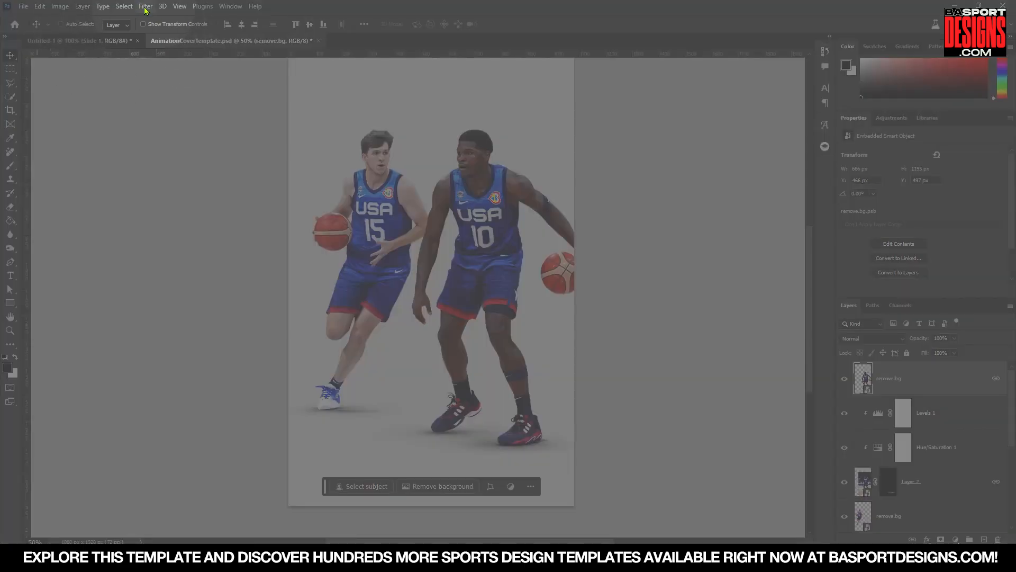
pyautogui.click(145, 6)
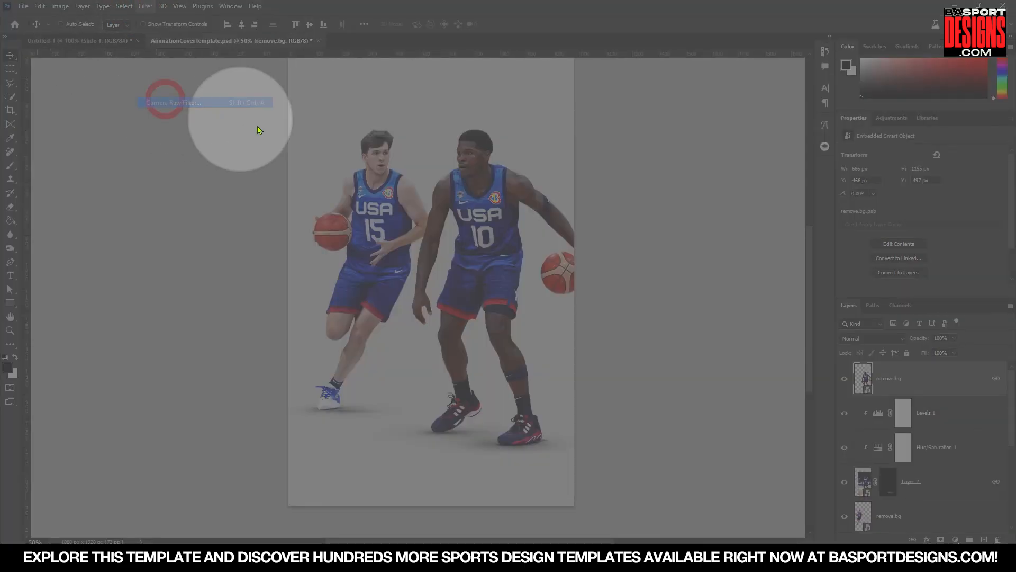
pyautogui.click(212, 114)
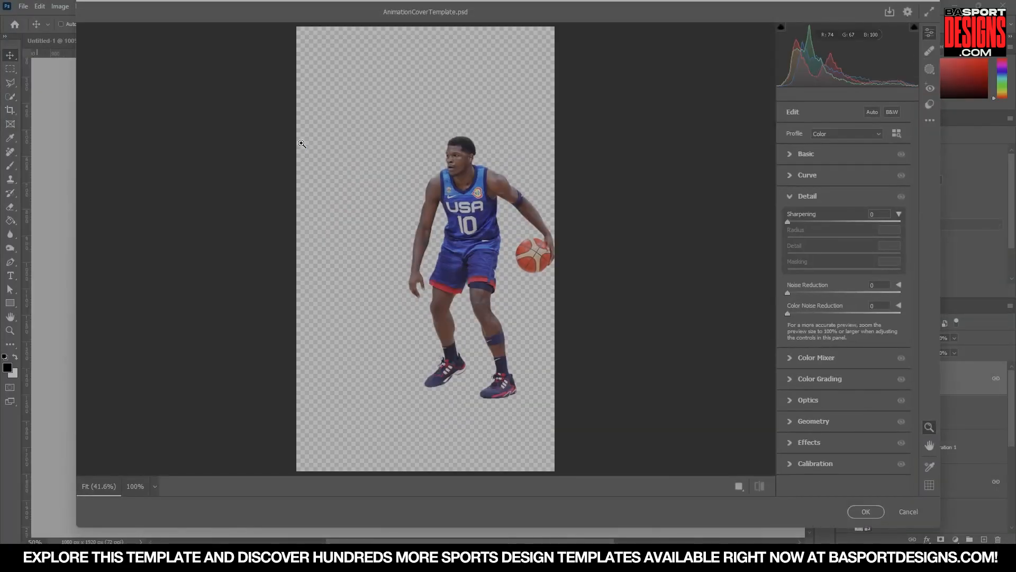
# Apply Camera Raw's Auto adjustment to the player cutout.
pyautogui.click(877, 113)
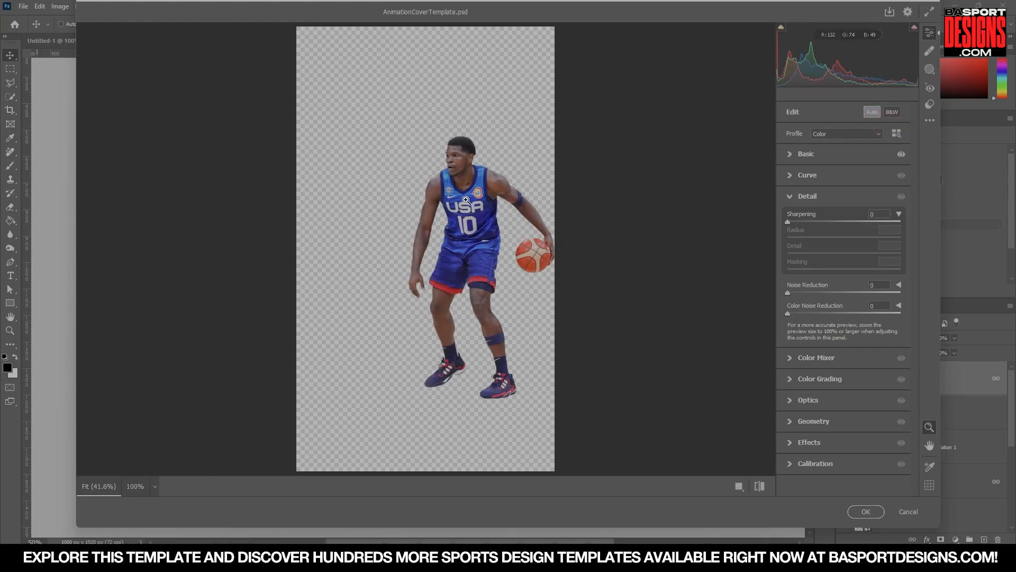
pyautogui.click(476, 198)
pyautogui.press('space')
pyautogui.moveTo(527, 217); pyautogui.dragTo(408, 180)
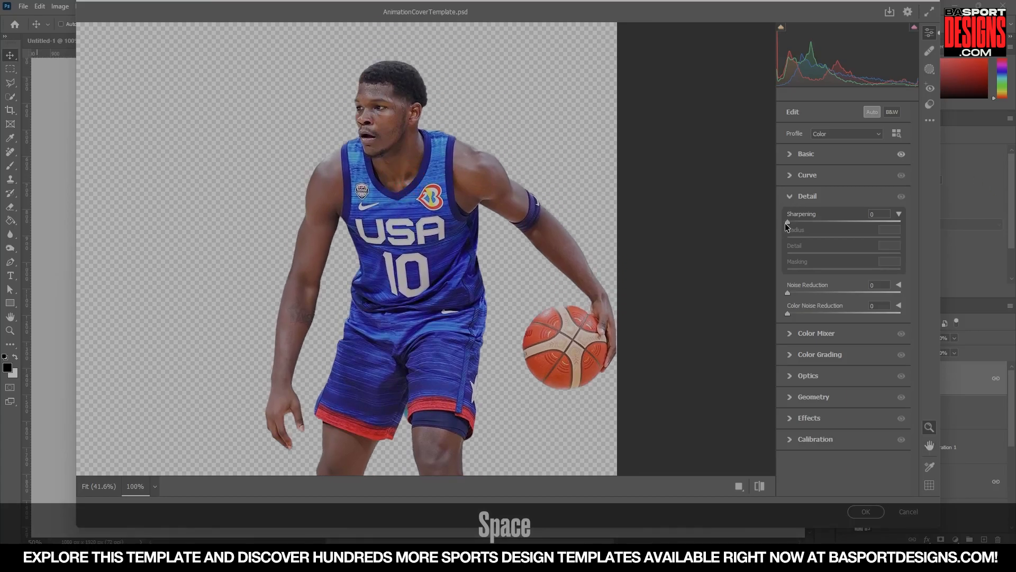
# Set sharpening to 102, toggle the Detail section's preview to compare, and expand the Basic settings.
pyautogui.moveTo(789, 222); pyautogui.dragTo(818, 223)
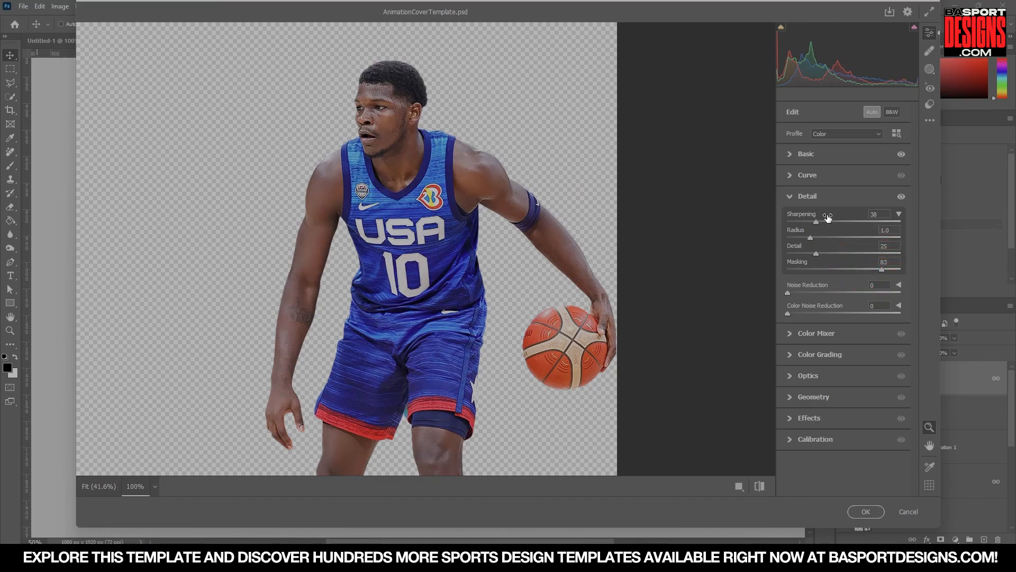
pyautogui.moveTo(877, 223); pyautogui.dragTo(888, 221)
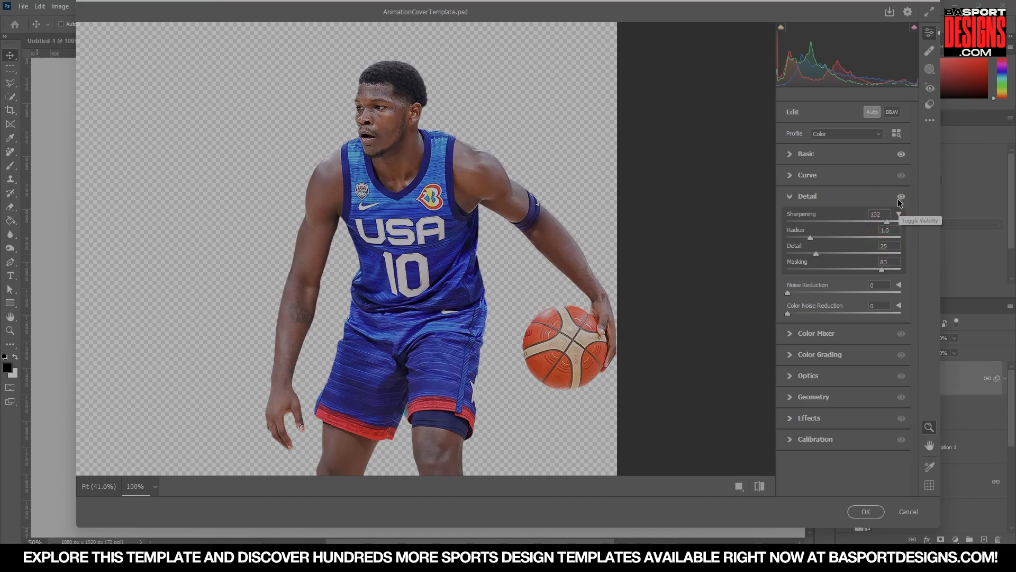
pyautogui.click(900, 197)
pyautogui.click(793, 154)
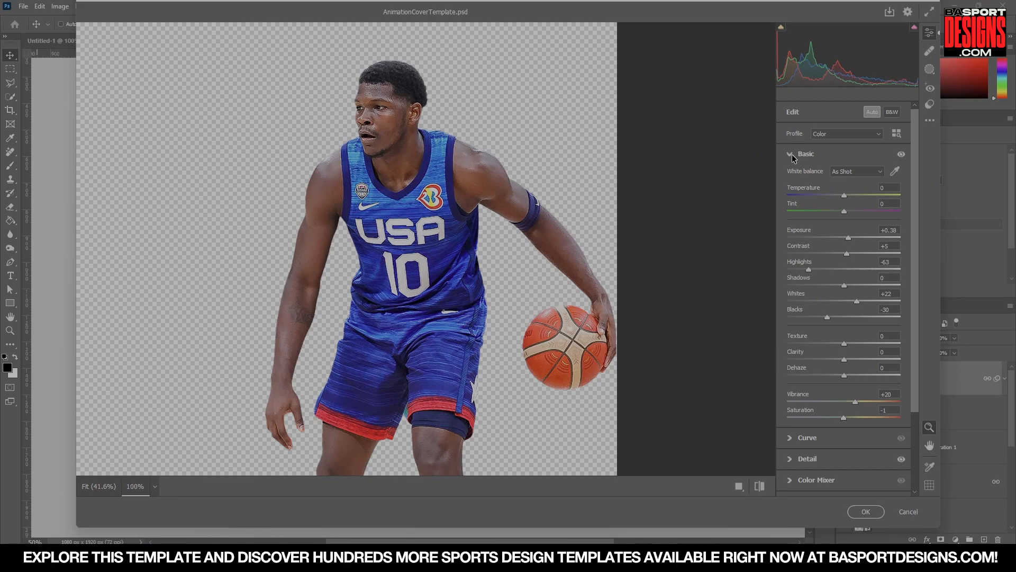
# In Camera Raw, raise Texture to +100 and Clarity to +65 on the player cutout.
pyautogui.moveTo(845, 344); pyautogui.dragTo(881, 361)
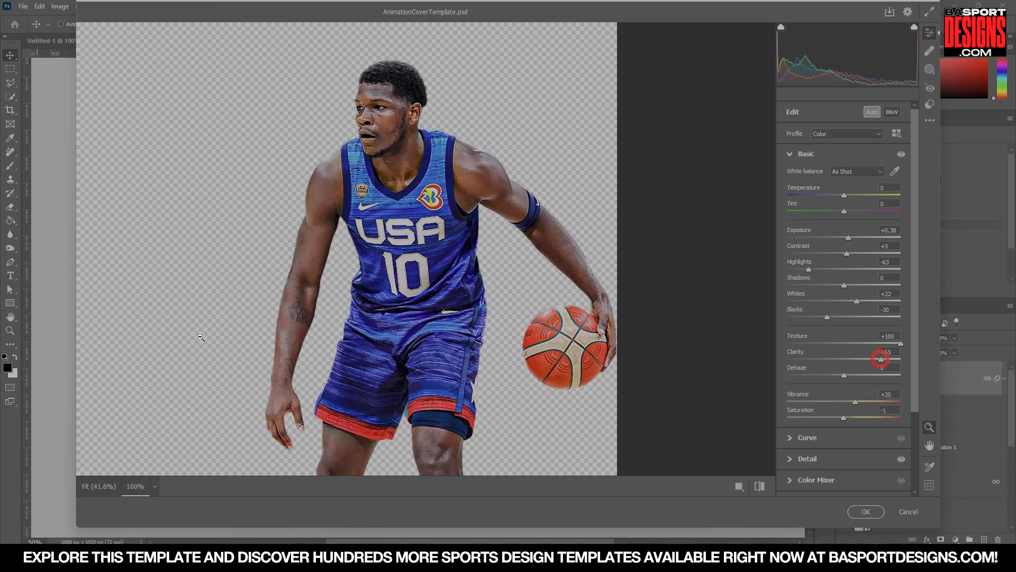
pyautogui.scroll(-6, 375, 320)
pyautogui.scroll(2, 375, 320)
pyautogui.scroll(5, 375, 321)
# Set Contrast to -26, Dehaze to -31 and Blacks to -93, then apply the Camera Raw Filter.
pyautogui.moveTo(846, 258); pyautogui.dragTo(829, 254)
pyautogui.moveTo(843, 377); pyautogui.dragTo(827, 377)
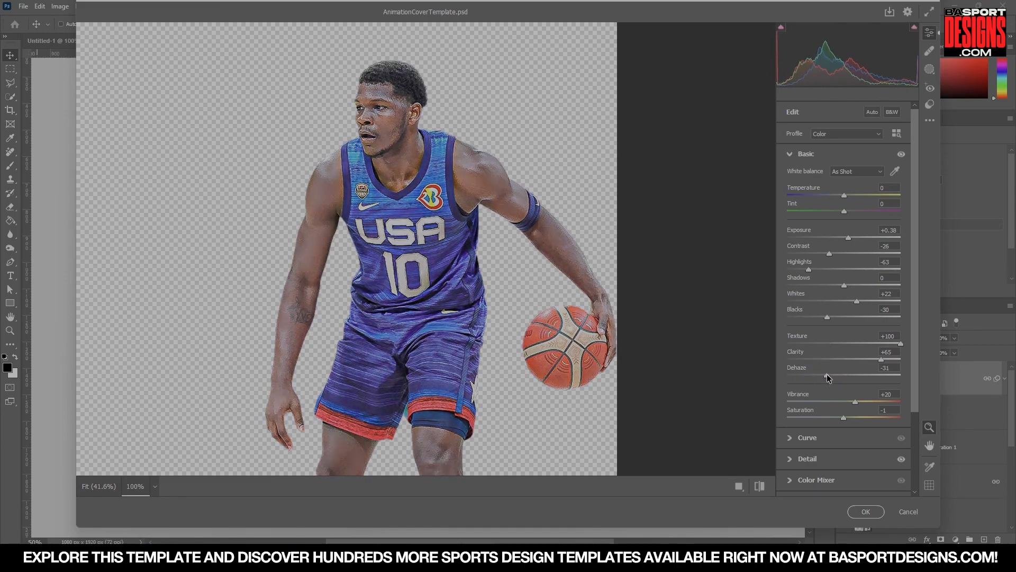
pyautogui.moveTo(831, 319); pyautogui.dragTo(791, 321)
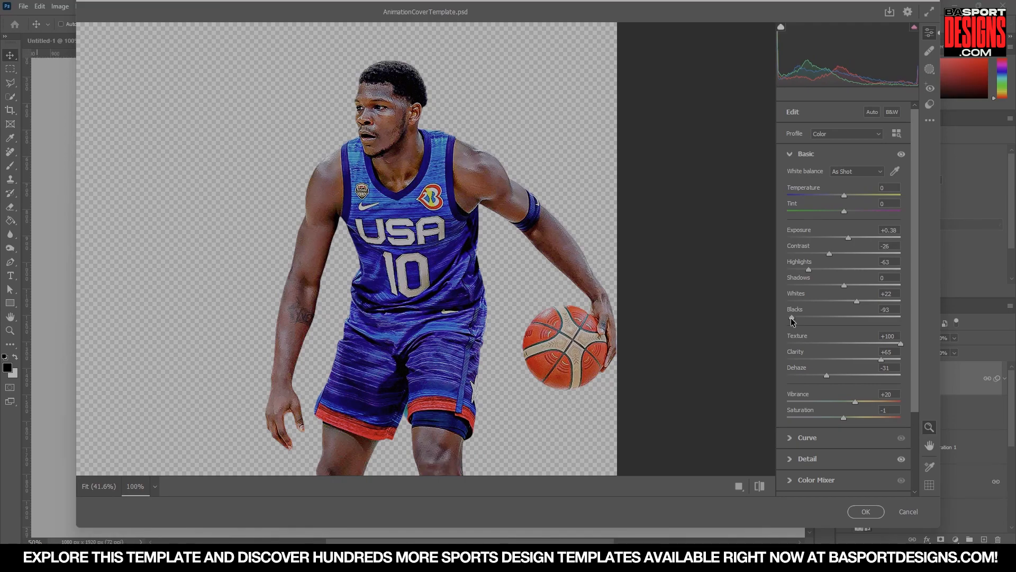
pyautogui.click(865, 512)
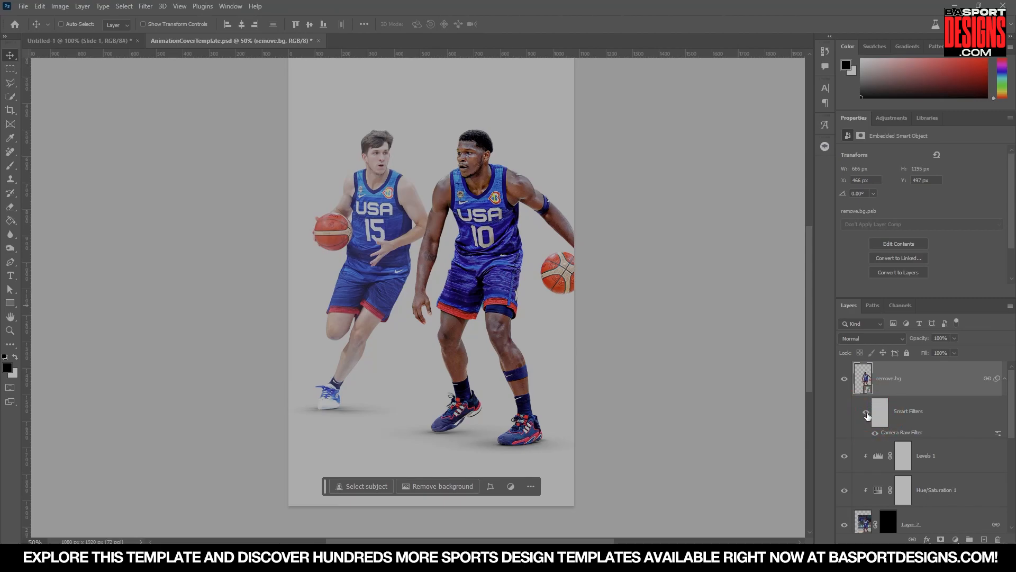
# Toggle the Camera Raw smart filter's visibility to compare the player before and after the enhancement.
pyautogui.click(867, 413)
pyautogui.click(867, 414)
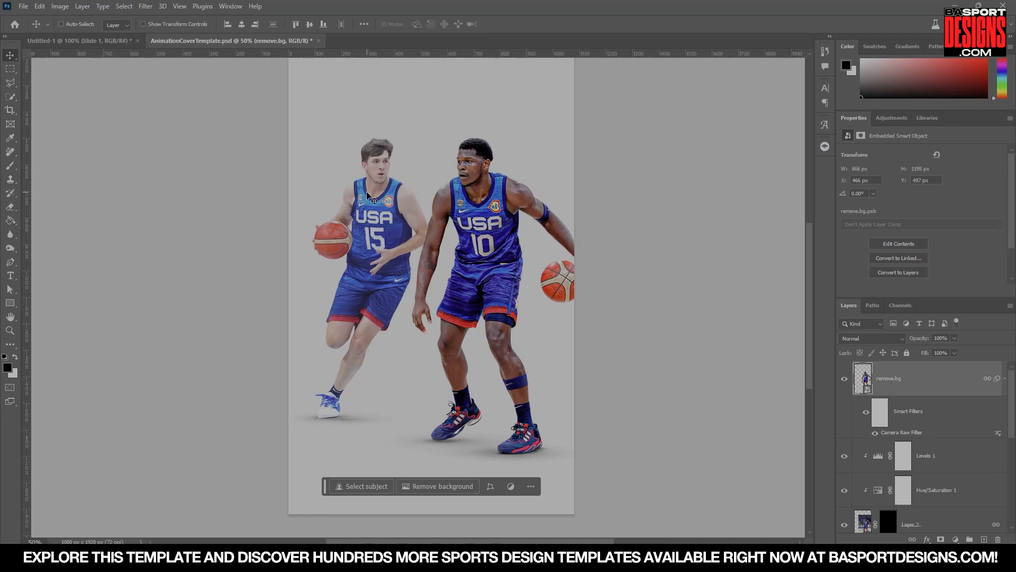
pyautogui.scroll(-3, 905, 418)
pyautogui.scroll(3, 905, 420)
pyautogui.scroll(-3, 924, 427)
pyautogui.scroll(3, 913, 414)
pyautogui.moveTo(887, 299); pyautogui.dragTo(887, 242)
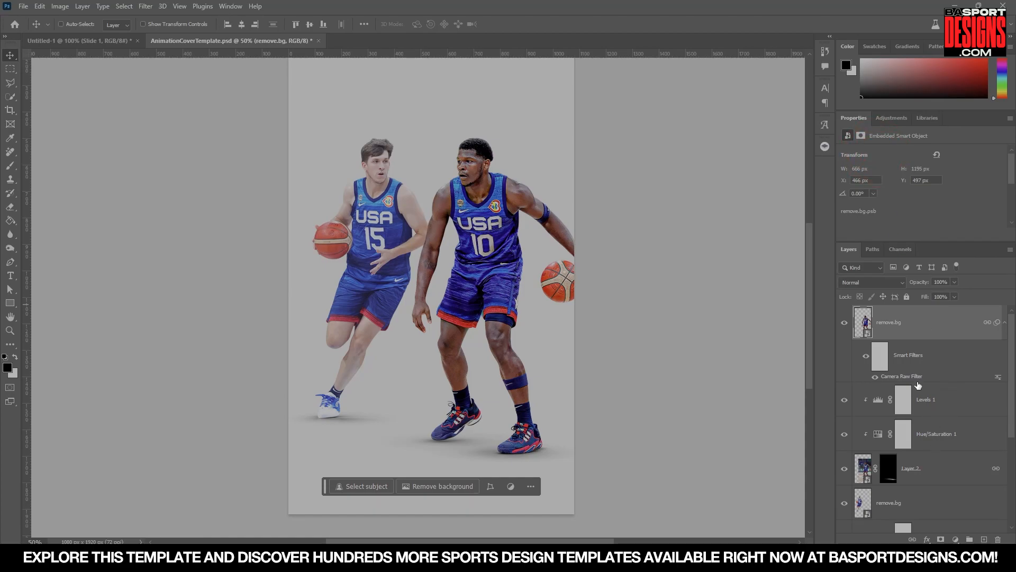
# Copy the Camera Raw Filter onto the second player's remove.bg layer.
pyautogui.press('alt')
pyautogui.moveTo(913, 380); pyautogui.dragTo(920, 488)
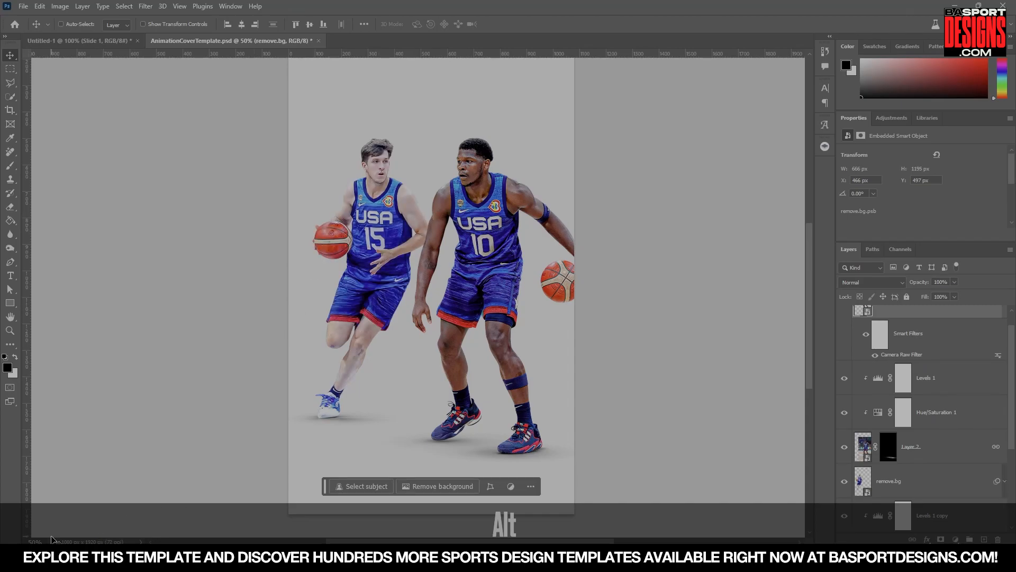
pyautogui.write('25')
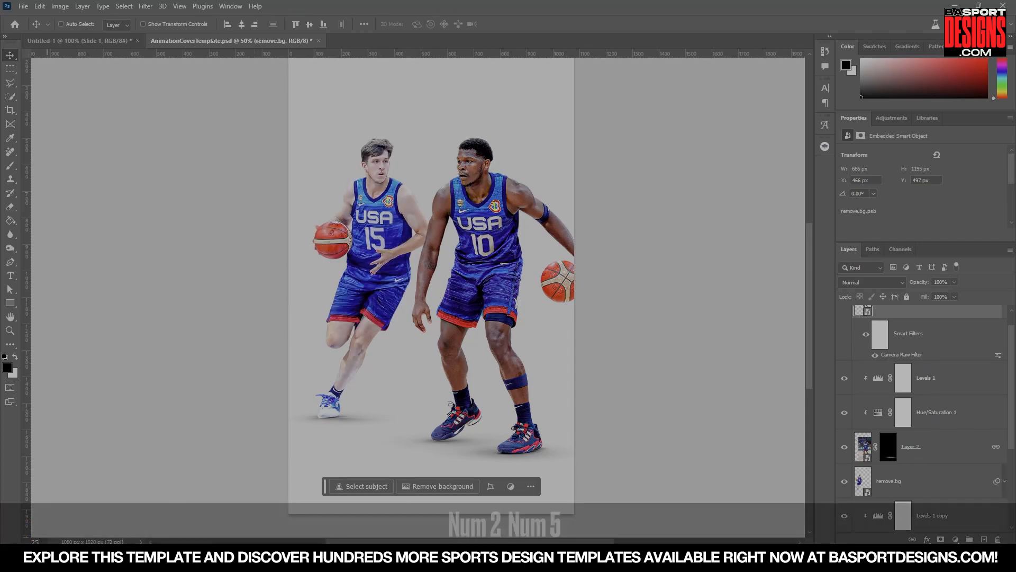
pyautogui.press('Return')
# Convert the top player layer with its Levels and Hue/Saturation adjustments into one smart object named Player 1.
pyautogui.click(898, 325)
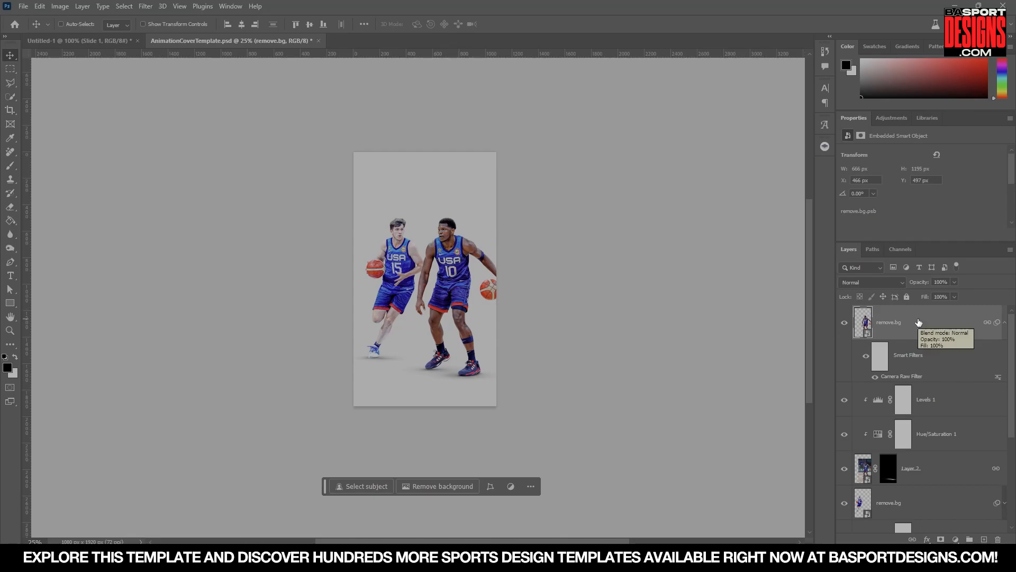
pyautogui.keyDown('ctrl'); pyautogui.click(947, 416); pyautogui.keyUp('ctrl')
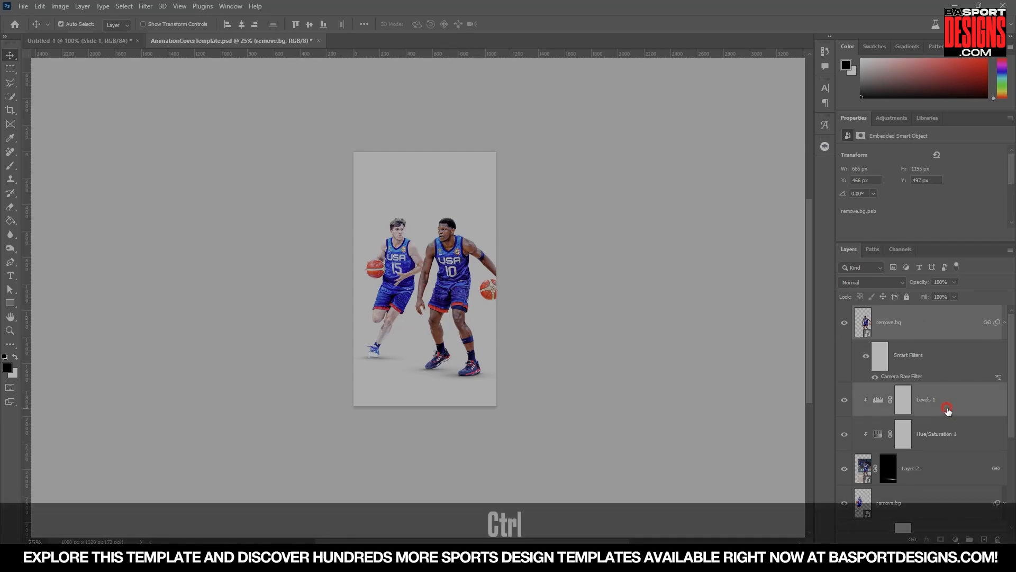
pyautogui.keyDown('ctrl'); pyautogui.click(959, 440); pyautogui.keyUp('ctrl')
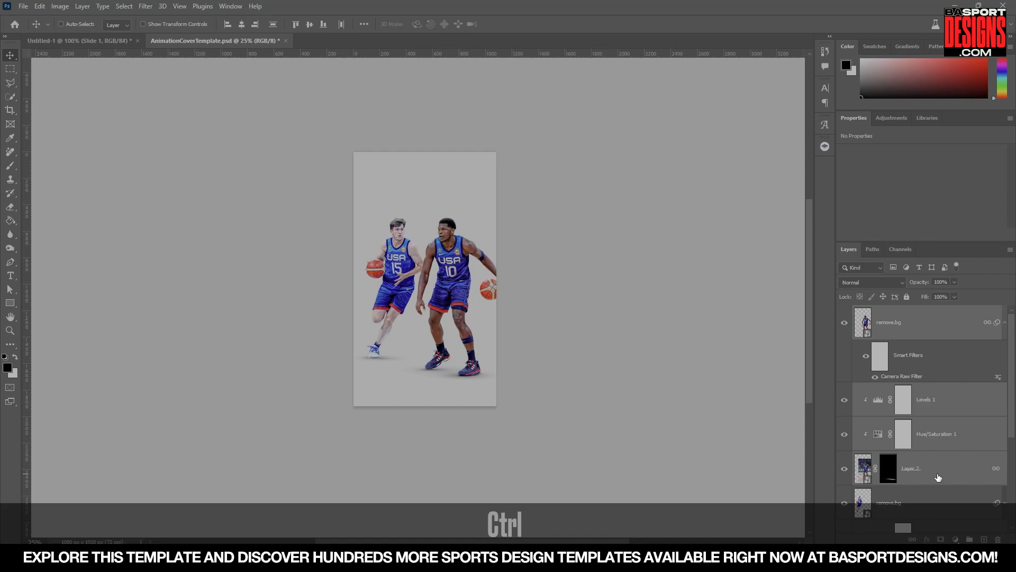
pyautogui.rightClick(921, 321)
pyautogui.click(862, 218)
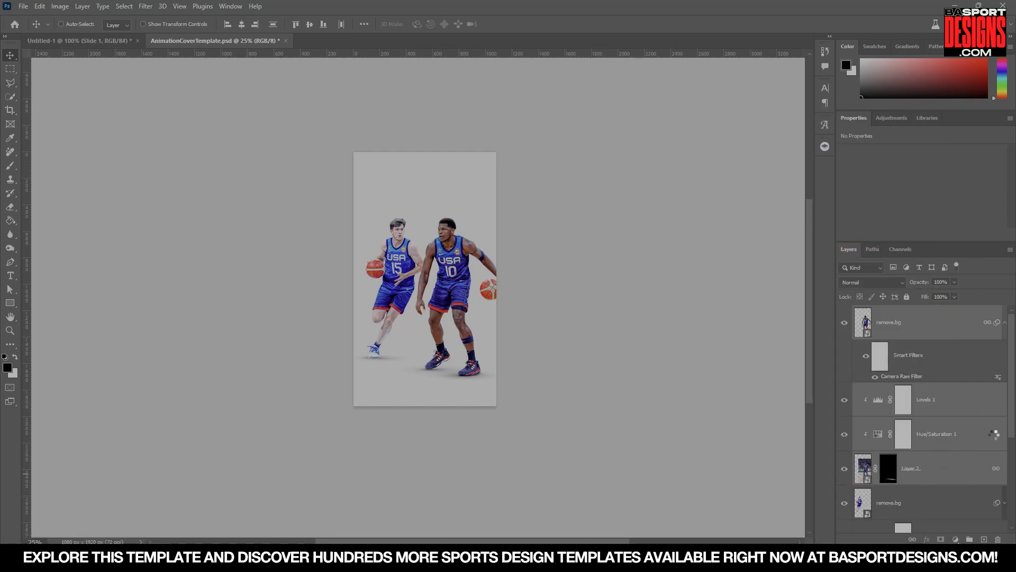
pyautogui.doubleClick(874, 324)
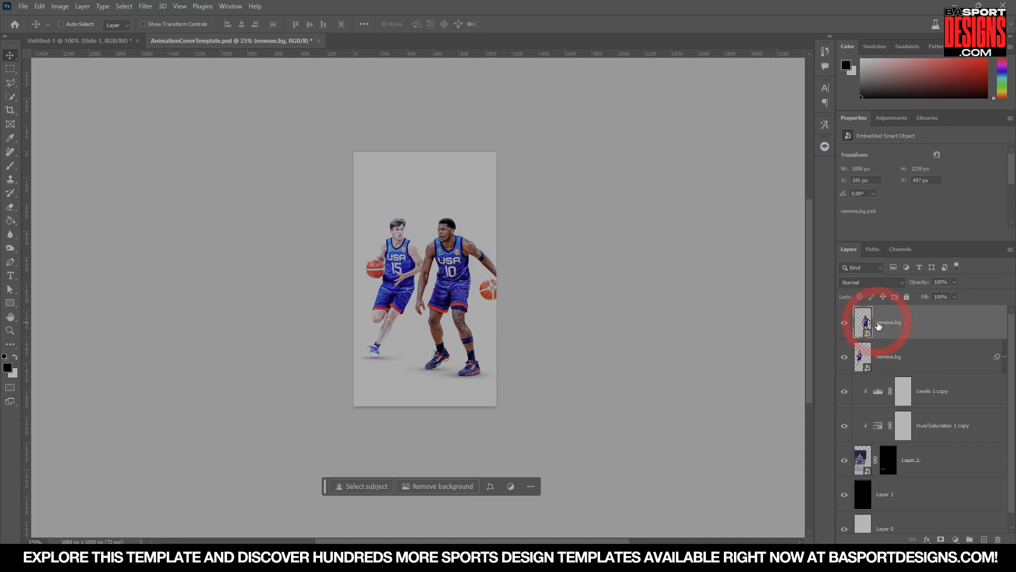
pyautogui.write('Player 1')
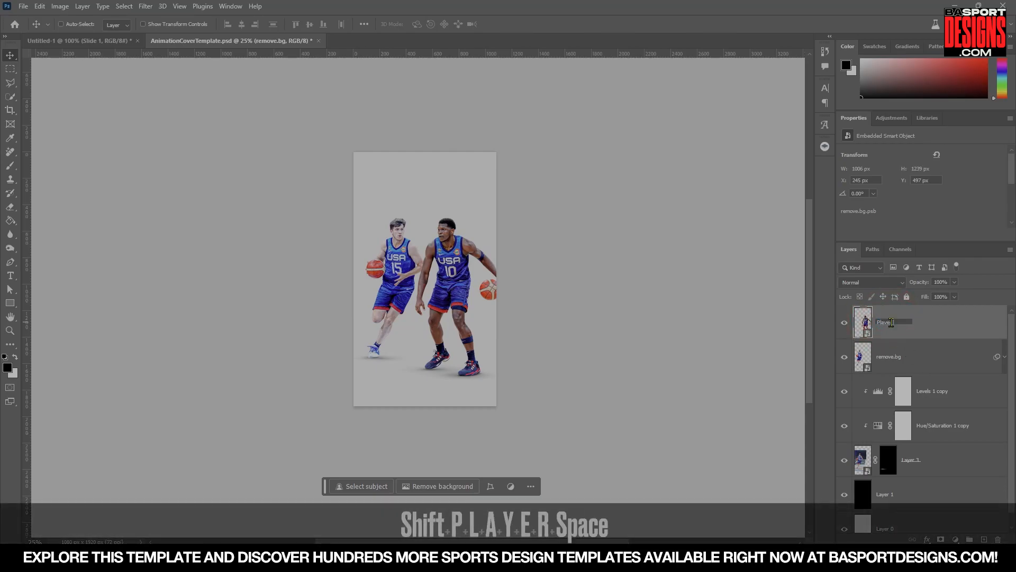
pyautogui.press('Return')
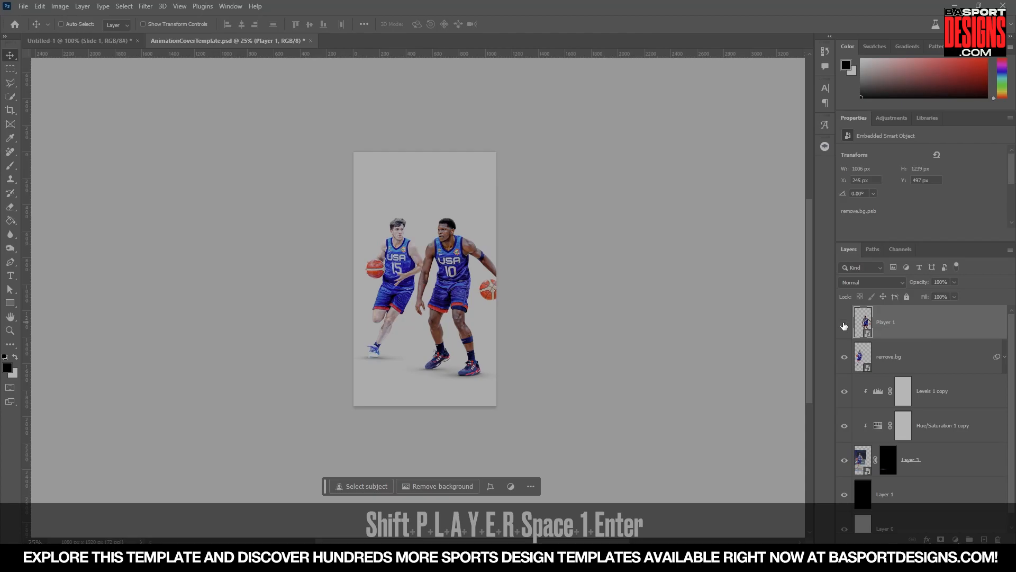
# Open Player 1's smart object contents to inspect them, then close that document without saving.
pyautogui.doubleClick(863, 323)
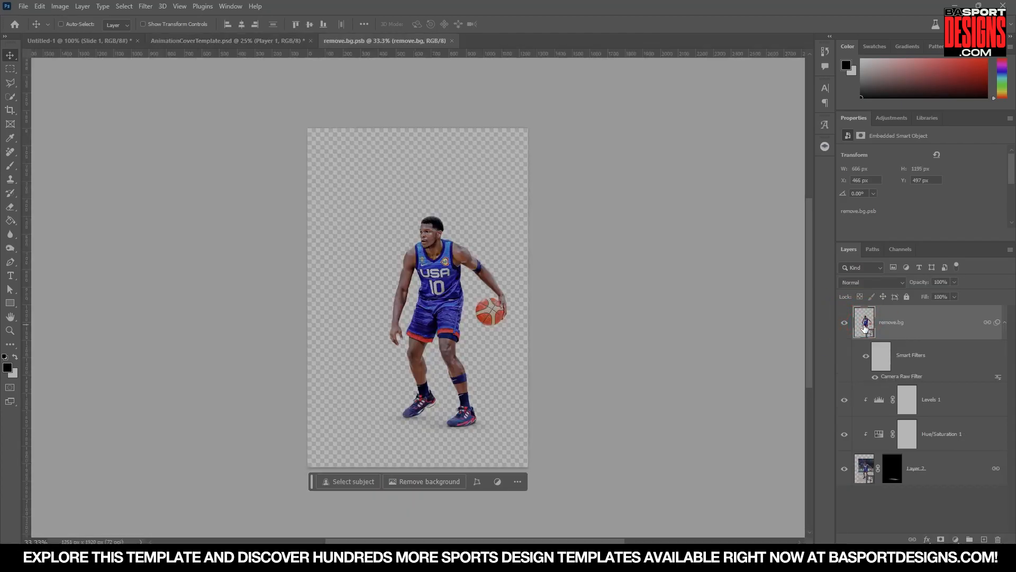
pyautogui.click(256, 39)
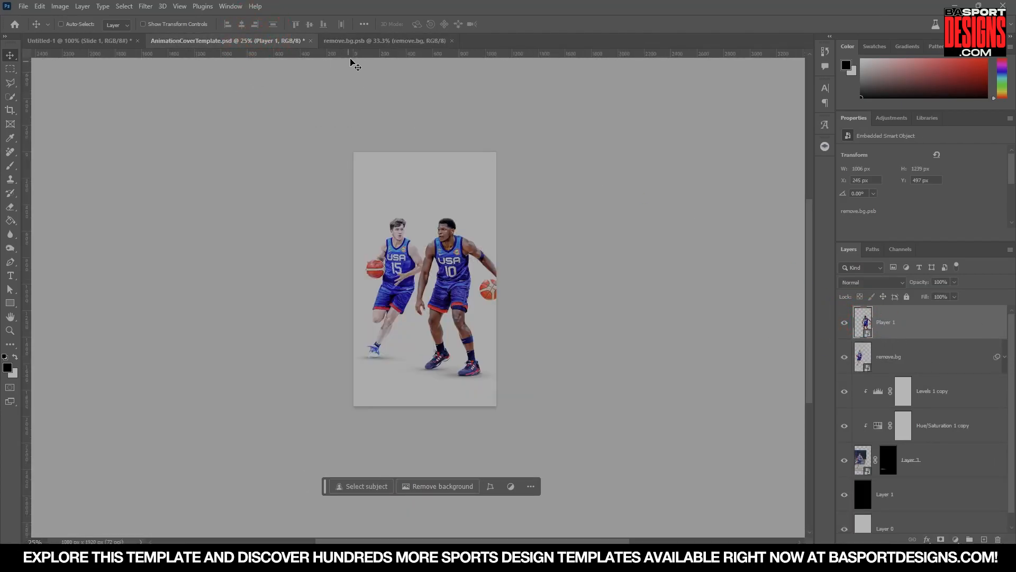
pyautogui.click(366, 41)
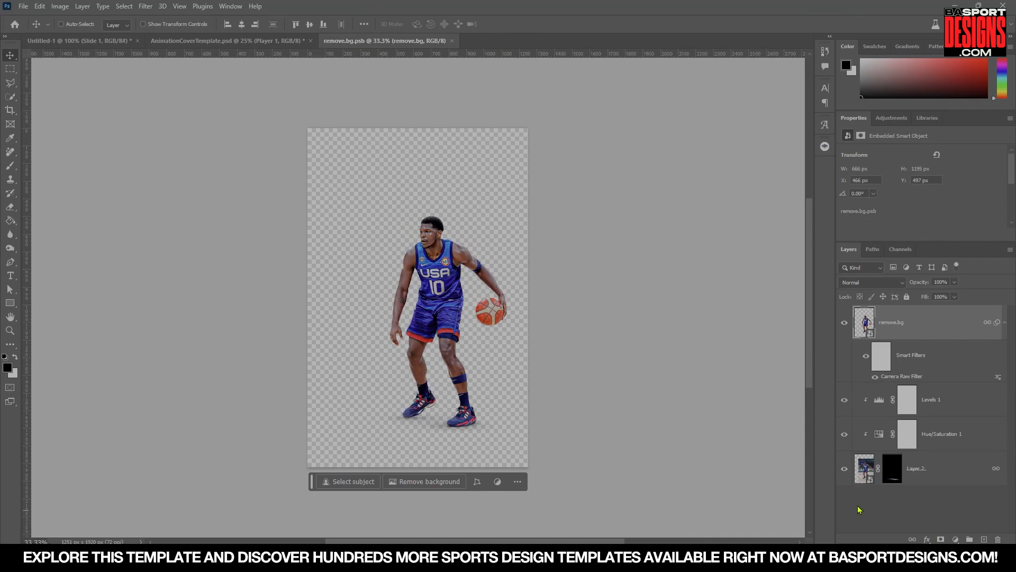
pyautogui.click(849, 471)
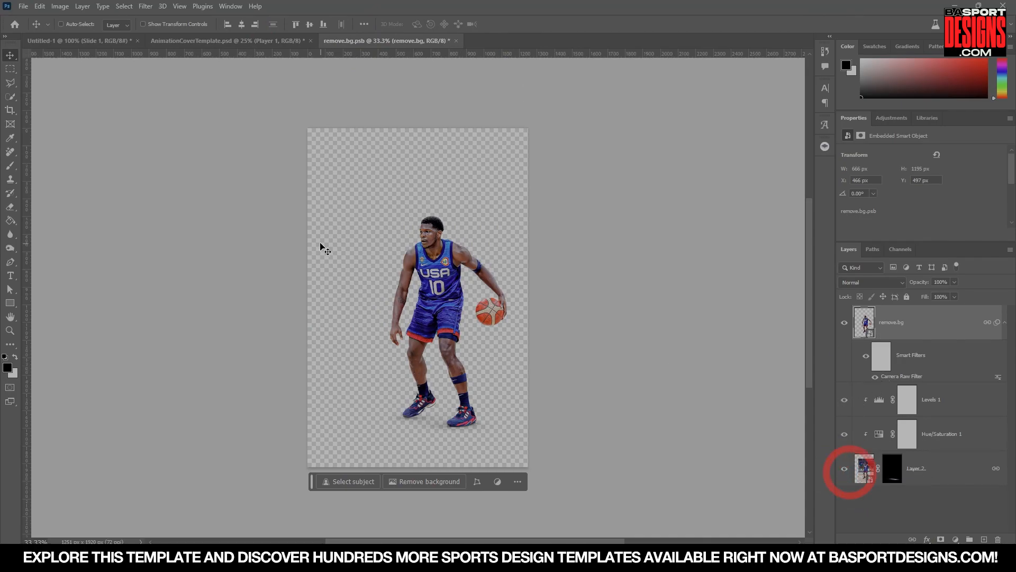
pyautogui.click(456, 40)
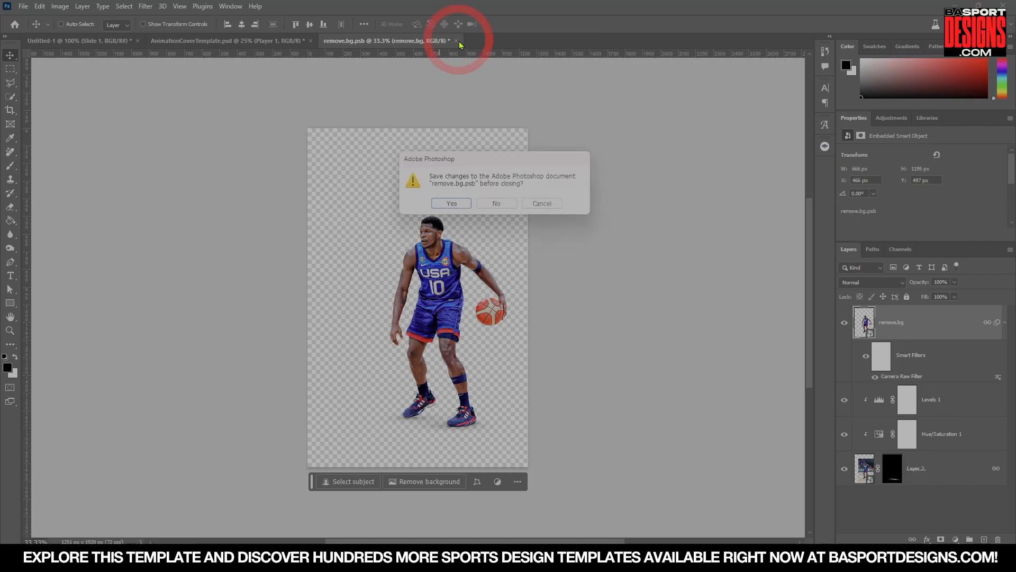
pyautogui.click(496, 204)
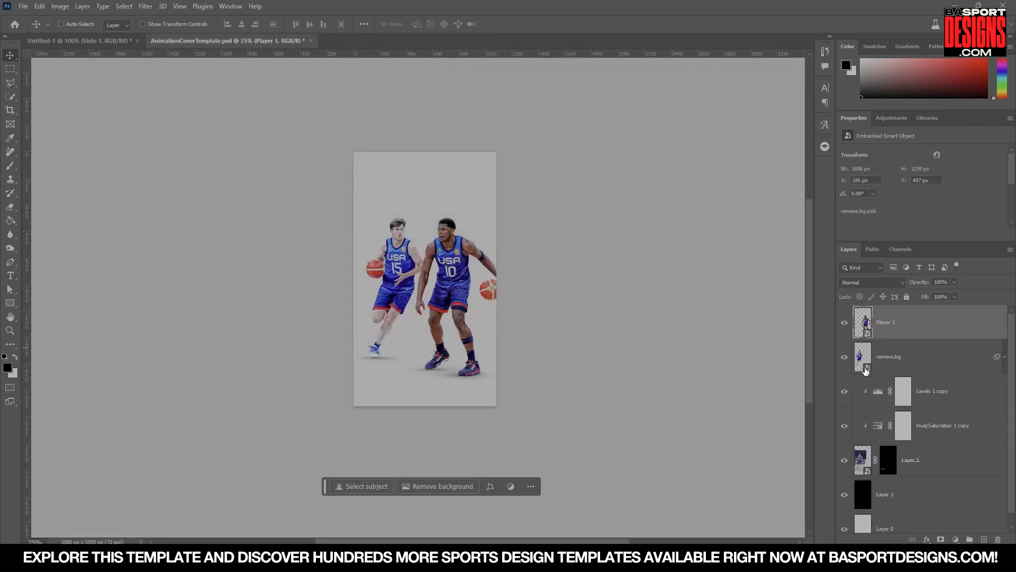
# Select the second player's layer with its adjustment layers and scale that player up on the canvas.
pyautogui.click(910, 360)
pyautogui.keyDown('shift'); pyautogui.click(930, 468); pyautogui.keyUp('shift')
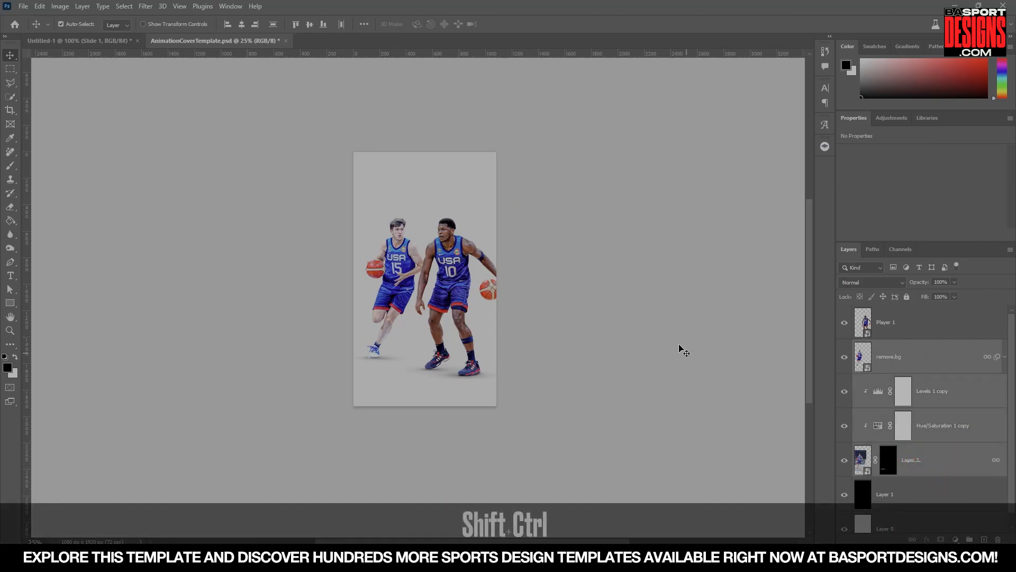
pyautogui.hotkey('ctrl', 'shift', 't')
pyautogui.click(508, 210)
pyautogui.moveTo(392, 174); pyautogui.dragTo(399, 144)
pyautogui.press('Return')
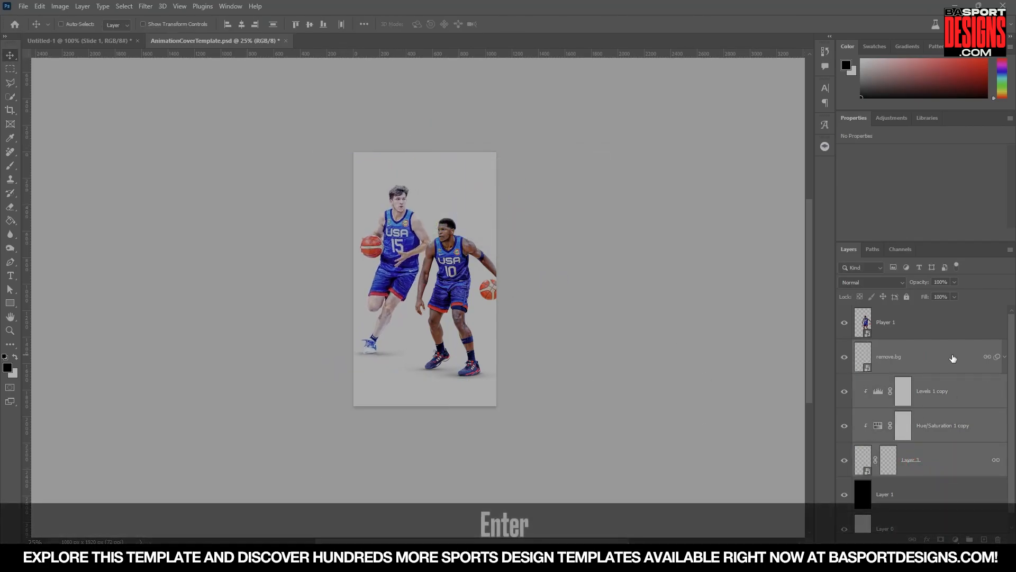
# Convert the selected second-player layers into a smart object named Player 2.
pyautogui.rightClick(934, 361)
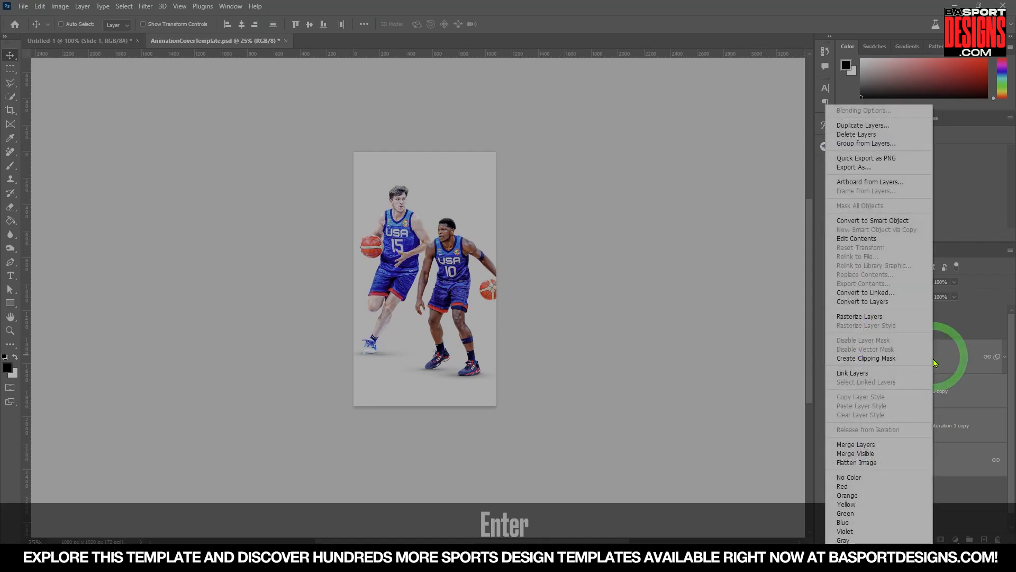
pyautogui.click(879, 222)
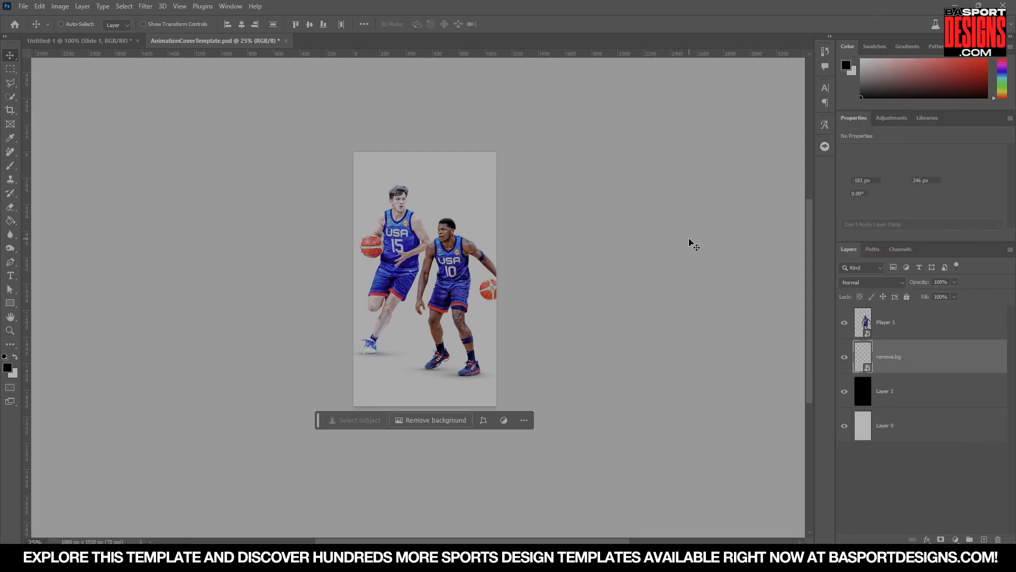
pyautogui.doubleClick(893, 359)
pyautogui.write('Player 2')
pyautogui.press('Return')
# Scale Player 2 down slightly and shift it a little to the left.
pyautogui.hotkey('ctrl', 't')
pyautogui.moveTo(413, 152); pyautogui.dragTo(413, 207)
pyautogui.press('Return')
pyautogui.moveTo(453, 297); pyautogui.dragTo(447, 297)
# Select both player layers and nudge them slightly right and down into position.
pyautogui.keyDown('shift'); pyautogui.click(935, 356); pyautogui.keyUp('shift')
pyautogui.press('Right')
pyautogui.press('Right')
pyautogui.press('Right')
pyautogui.press('Down')
pyautogui.press('Left')
pyautogui.press('Down')
pyautogui.press('Down')
pyautogui.press('Down')
pyautogui.press('Down')
pyautogui.press('Left')
pyautogui.press('Down')
pyautogui.press('Right')
pyautogui.press('Right')
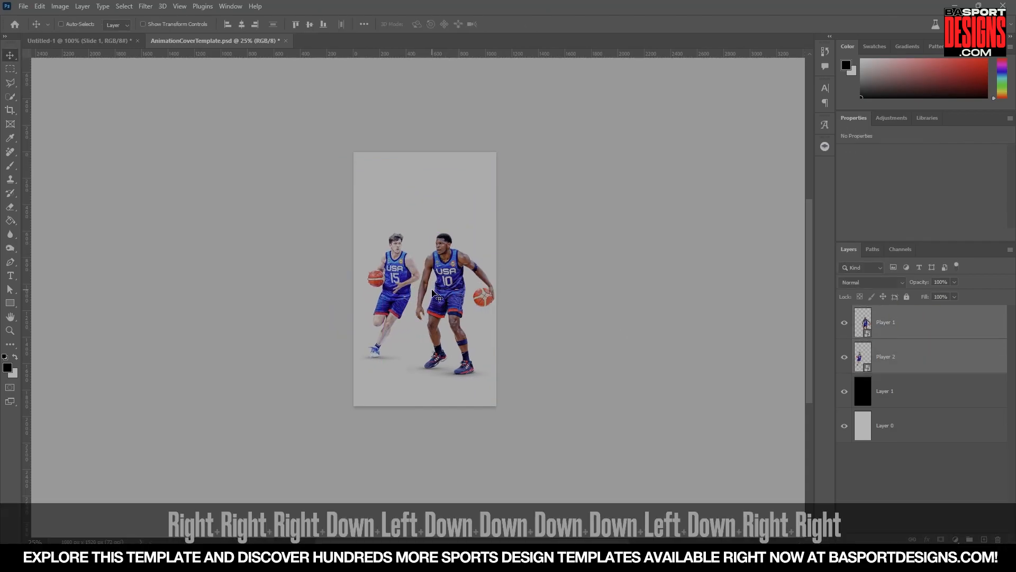
# Import an American flag photo from the browser as a new layer above Layer 1.
pyautogui.click(898, 403)
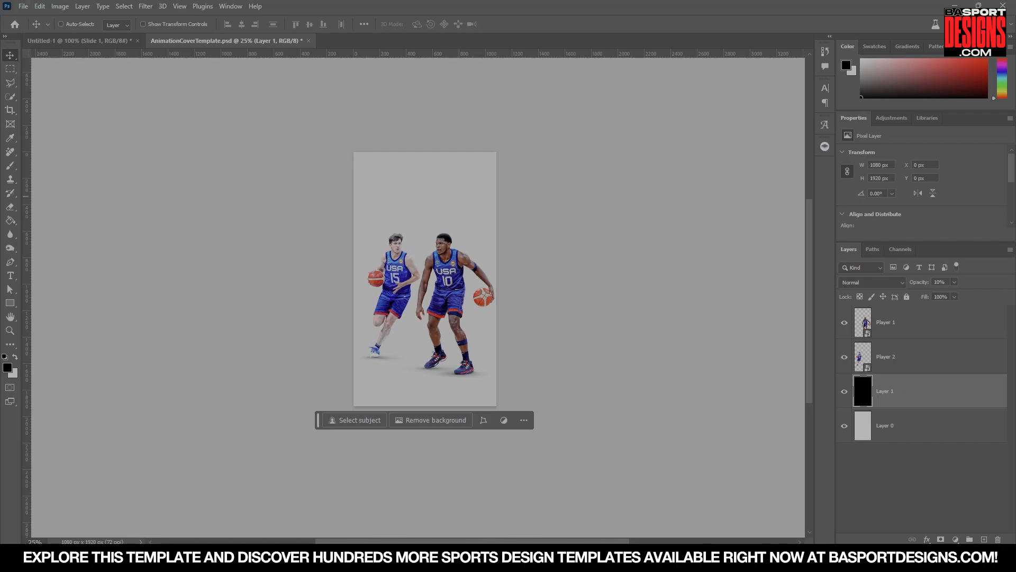
pyautogui.hotkey('alt', 'Tab')
pyautogui.hotkey('alt', 'Tab')
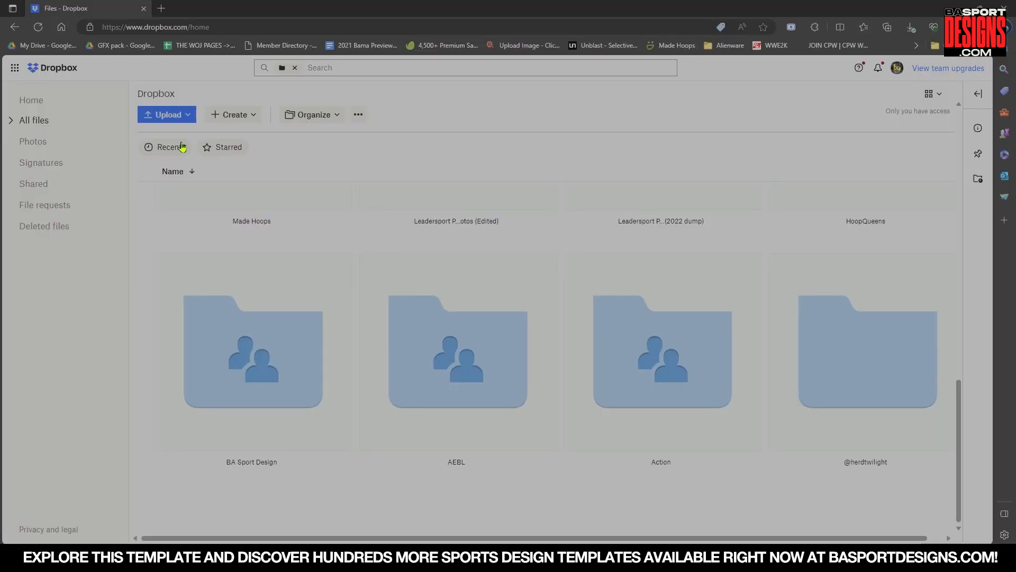
pyautogui.moveTo(223, 13); pyautogui.dragTo(0, 16)
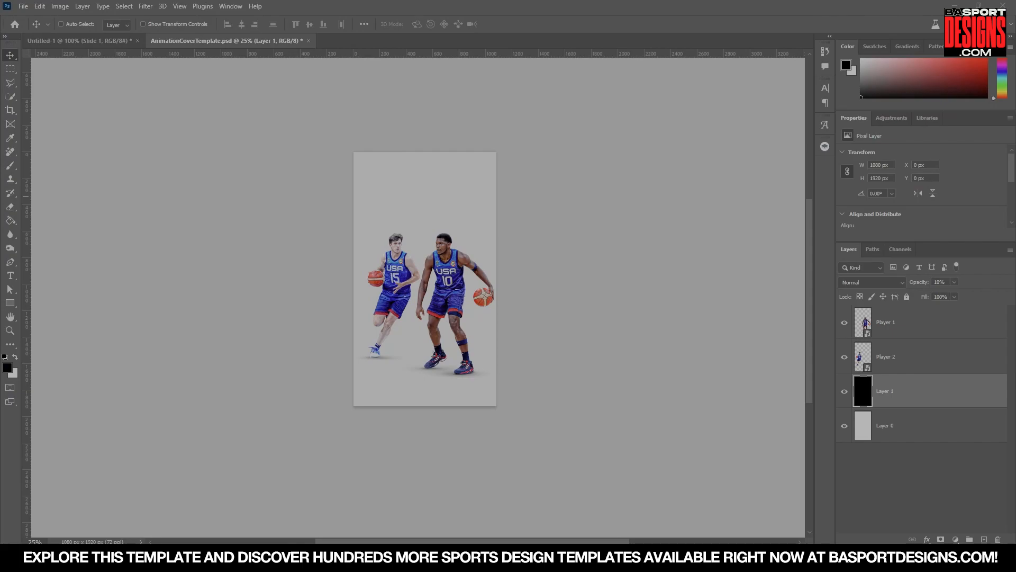
pyautogui.moveTo(0, 212); pyautogui.dragTo(258, 346)
pyautogui.moveTo(489, 430); pyautogui.dragTo(496, 235)
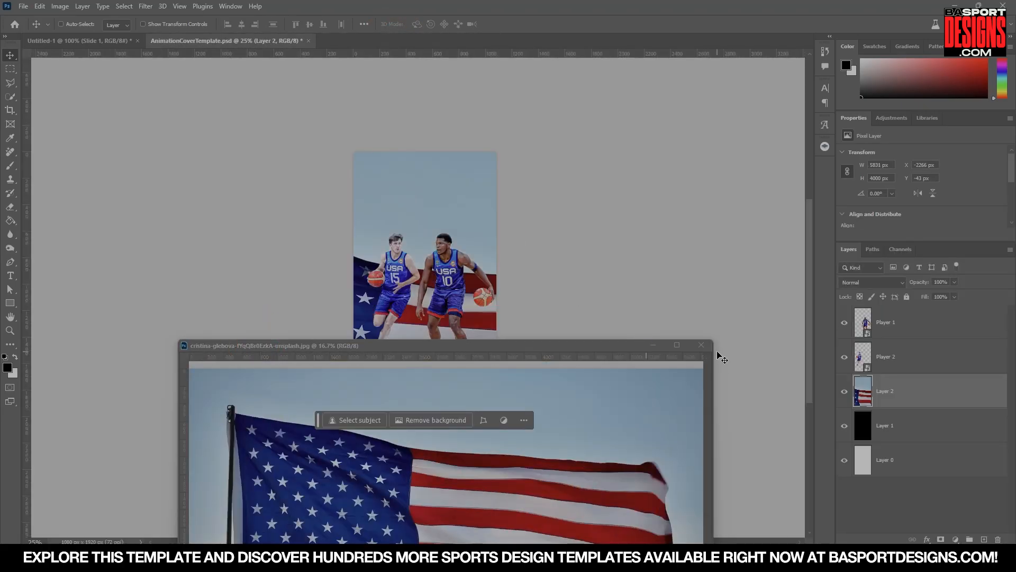
pyautogui.click(701, 344)
# Convert the flag layer into a smart object.
pyautogui.rightClick(918, 393)
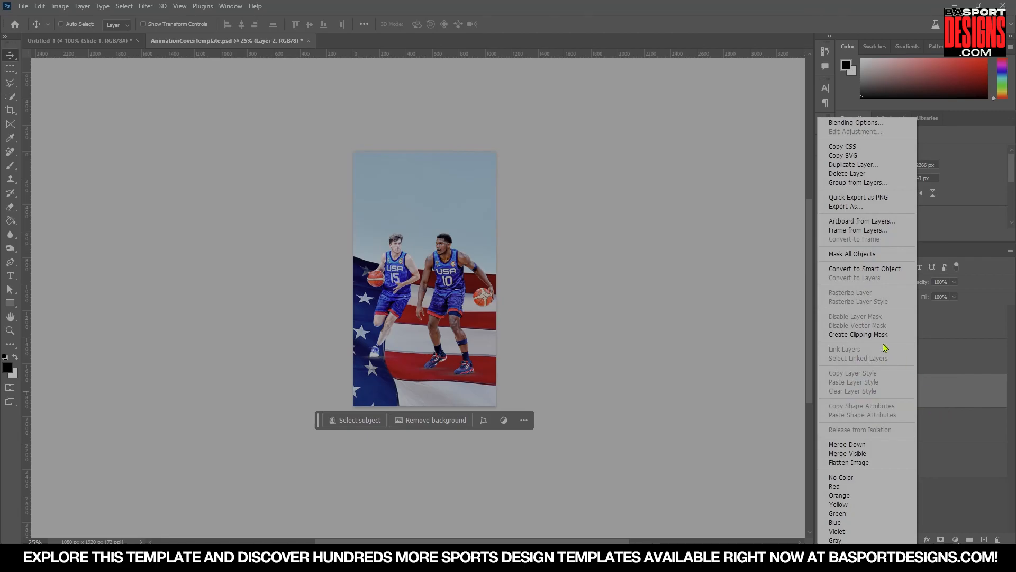
pyautogui.click(865, 268)
pyautogui.click(69, 43)
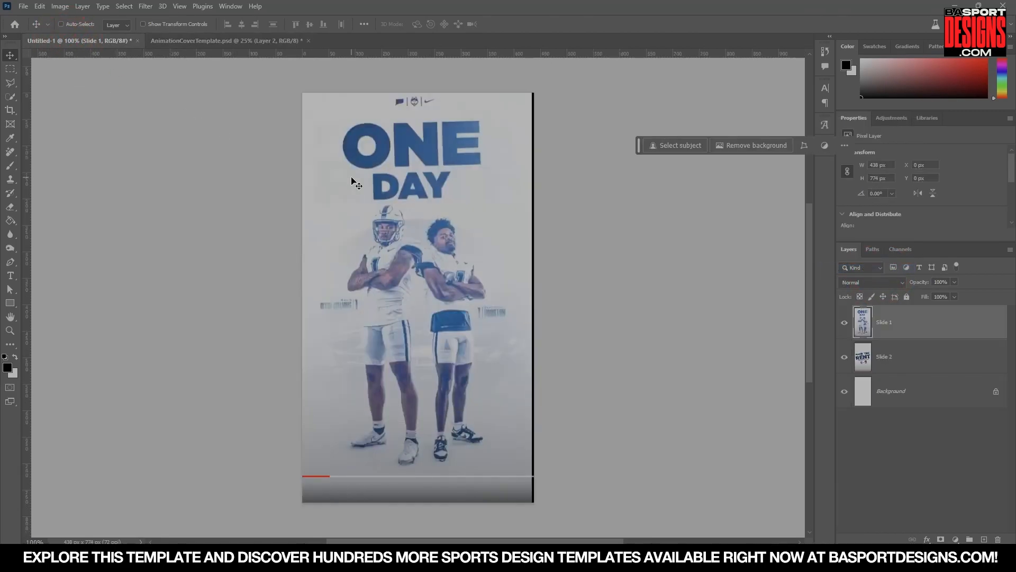
pyautogui.click(215, 41)
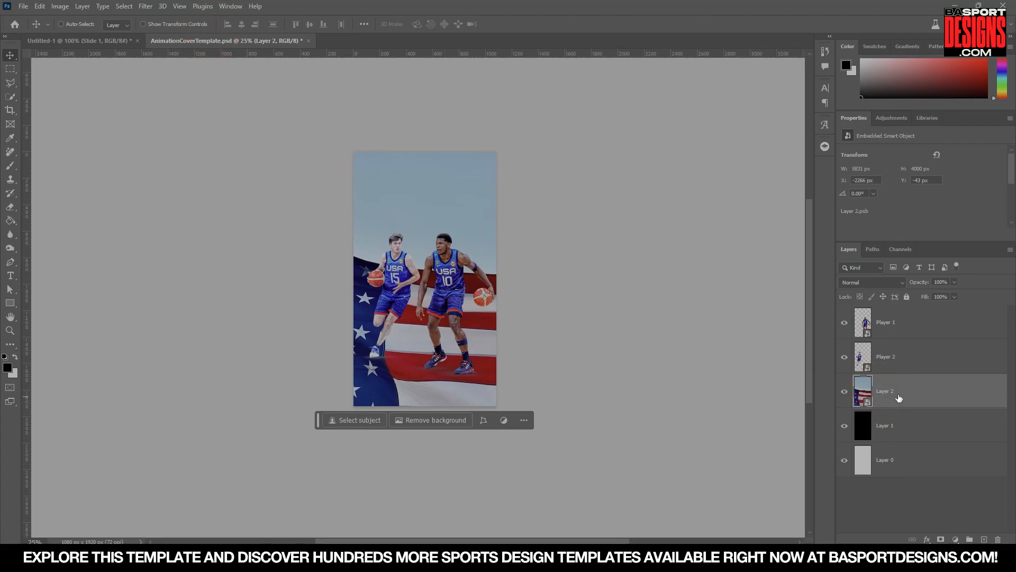
pyautogui.rightClick(899, 399)
pyautogui.click(933, 222)
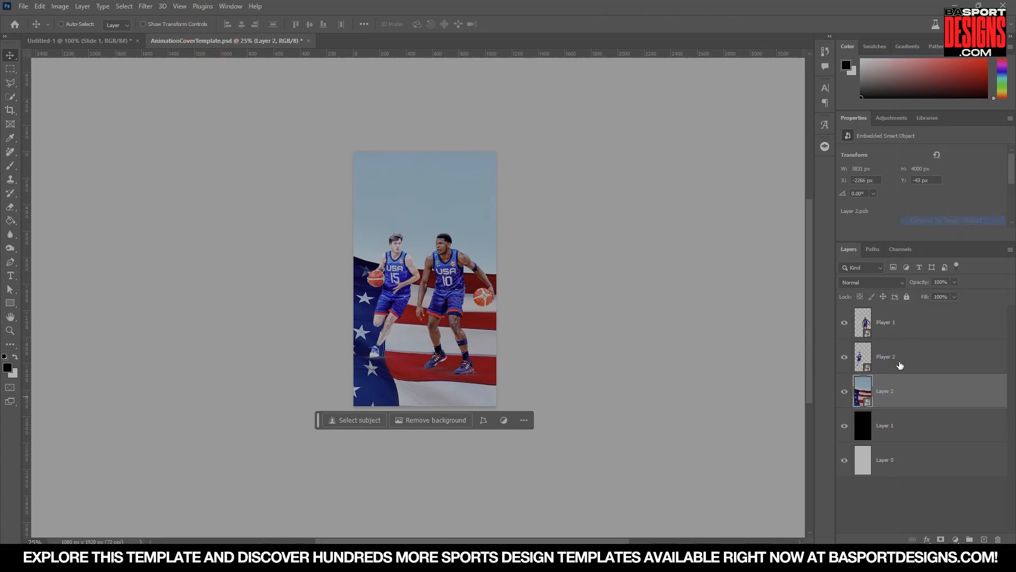
# Scale the flag down to about 25% and position it behind the players across the poster's middle.
pyautogui.hotkey('ctrl', 't')
pyautogui.moveTo(446, 154); pyautogui.dragTo(443, 427)
pyautogui.moveTo(446, 468); pyautogui.dragTo(439, 218)
pyautogui.moveTo(433, 173); pyautogui.dragTo(433, 271)
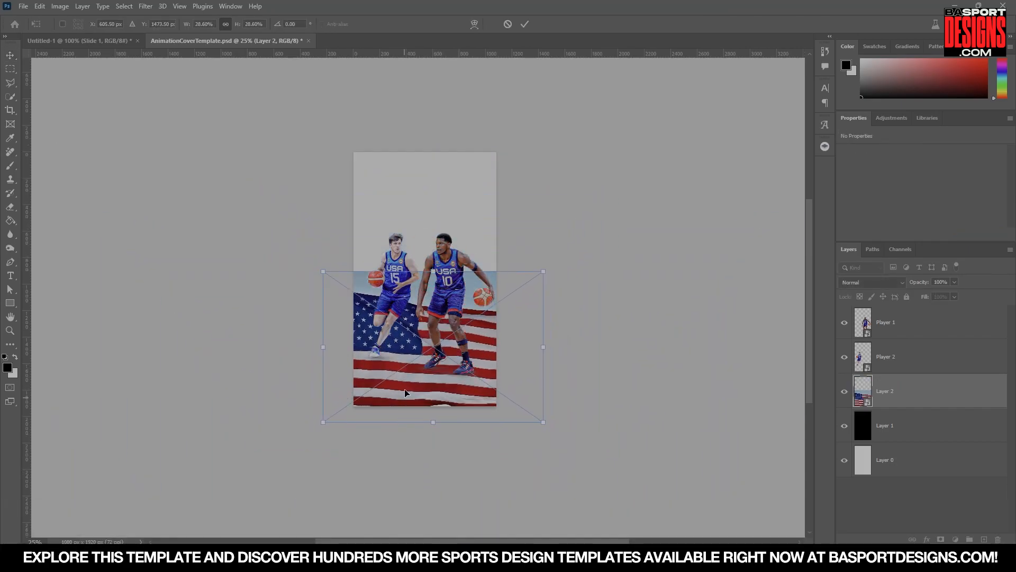
pyautogui.moveTo(405, 401); pyautogui.dragTo(418, 333)
pyautogui.moveTo(433, 209)
pyautogui.mouseDown()
pyautogui.moveTo(434, 267)
pyautogui.moveTo(416, 227)
pyautogui.moveTo(417, 197)
pyautogui.mouseUp()
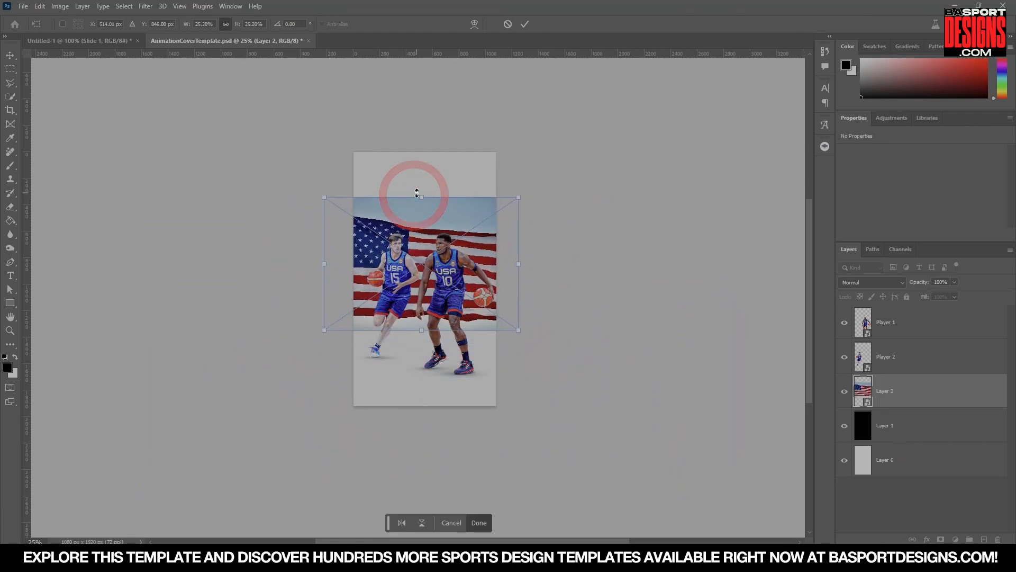
pyautogui.press('Return')
pyautogui.moveTo(424, 253); pyautogui.dragTo(428, 248)
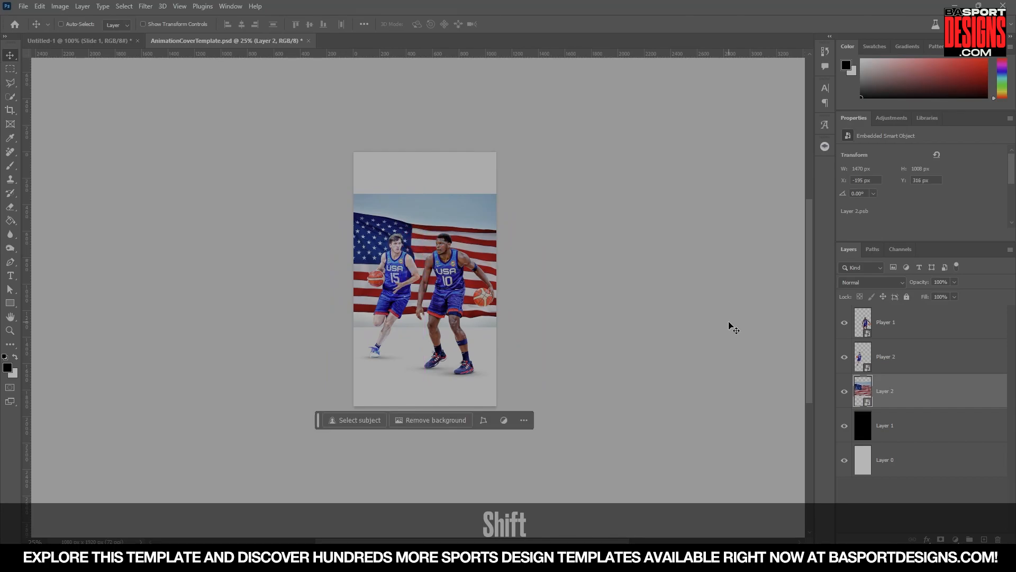
# Open the flag smart object's contents and rasterize its layer.
pyautogui.doubleClick(863, 386)
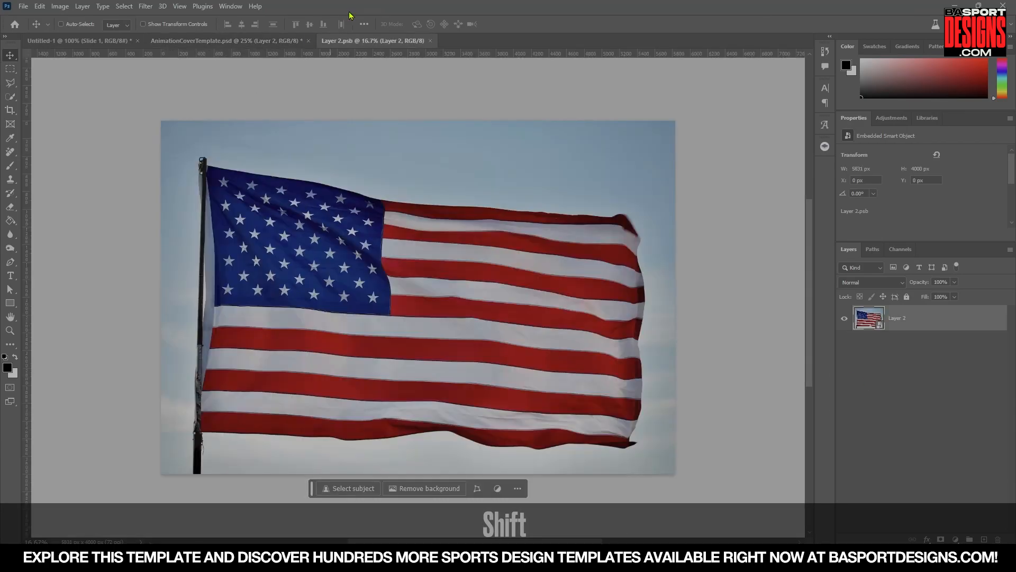
pyautogui.rightClick(885, 322)
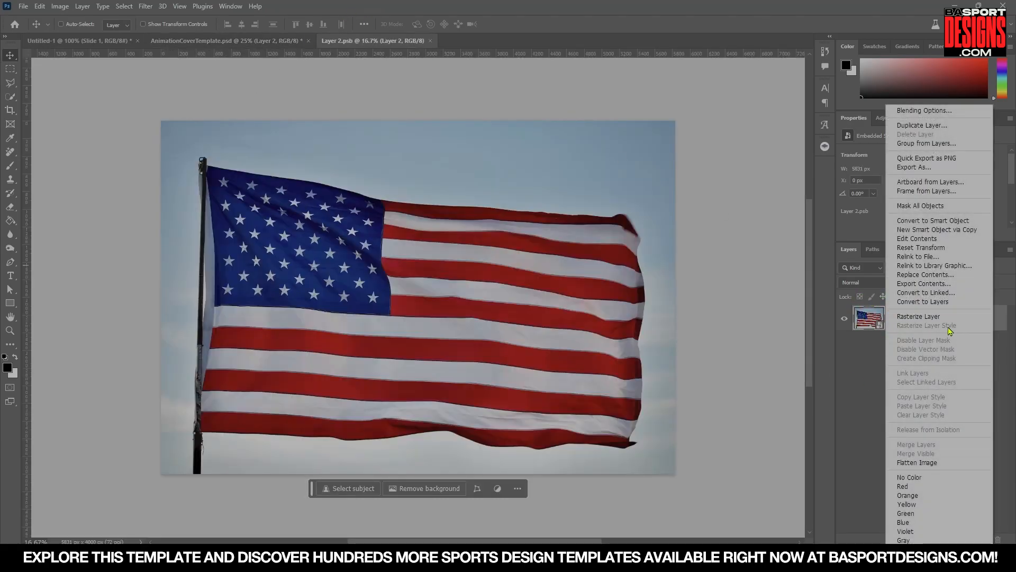
pyautogui.click(917, 318)
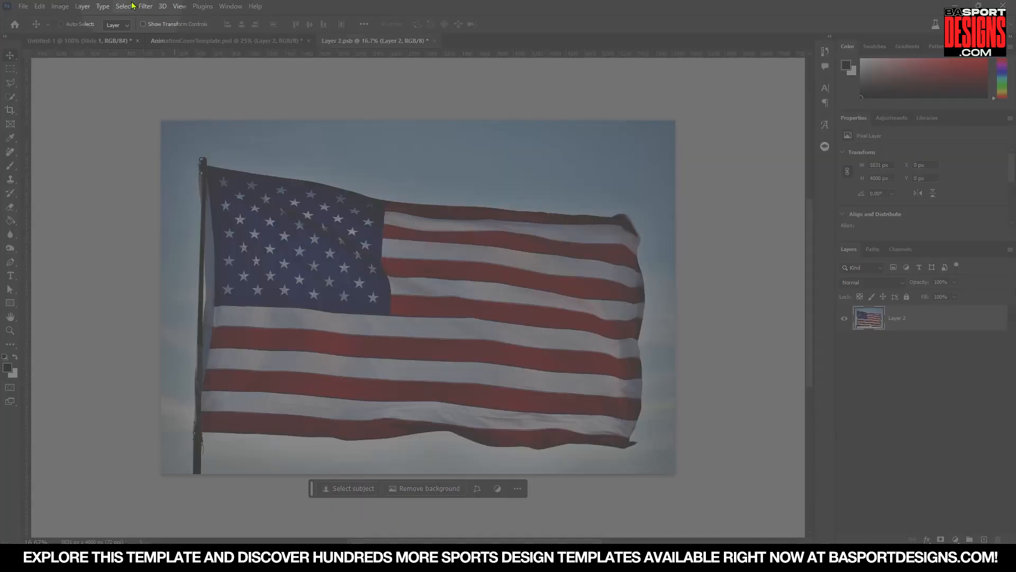
# Select the flag as the subject and refine the selection with the Quick Selection tool in subtract mode.
pyautogui.click(124, 6)
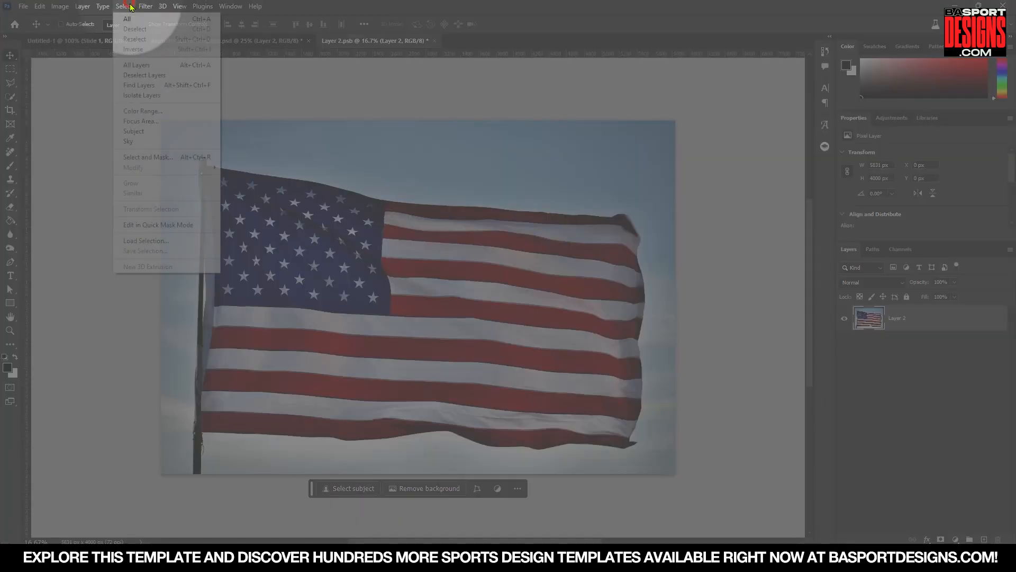
pyautogui.click(139, 141)
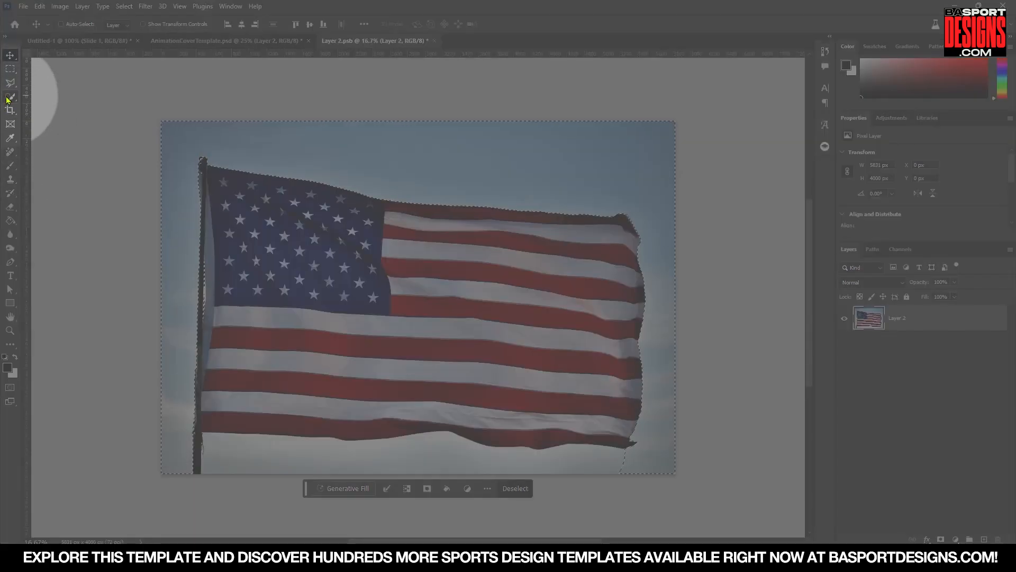
pyautogui.click(8, 97)
pyautogui.rightClick(9, 97)
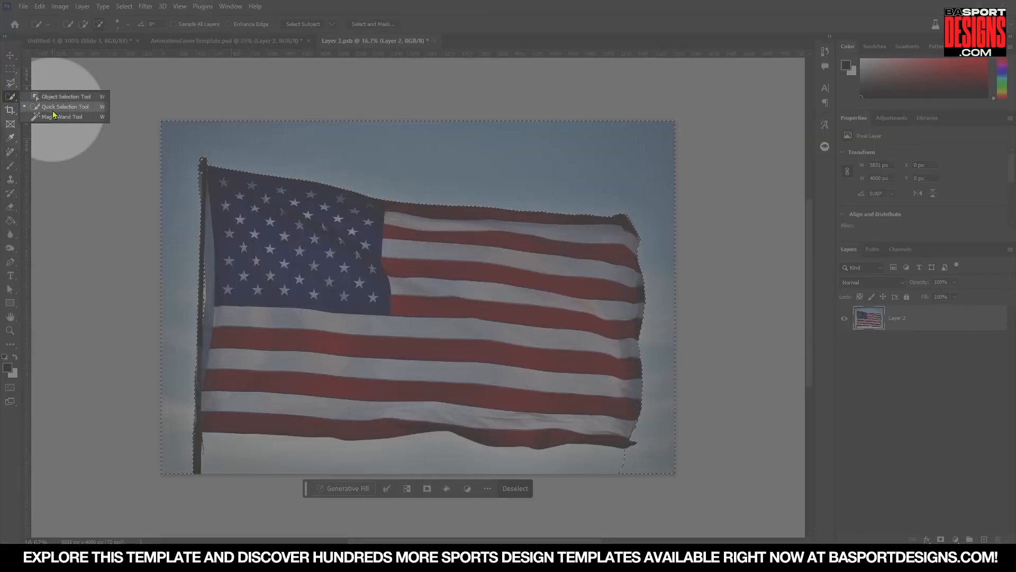
pyautogui.click(53, 110)
pyautogui.click(83, 25)
pyautogui.moveTo(613, 464); pyautogui.dragTo(589, 464)
pyautogui.click(257, 456)
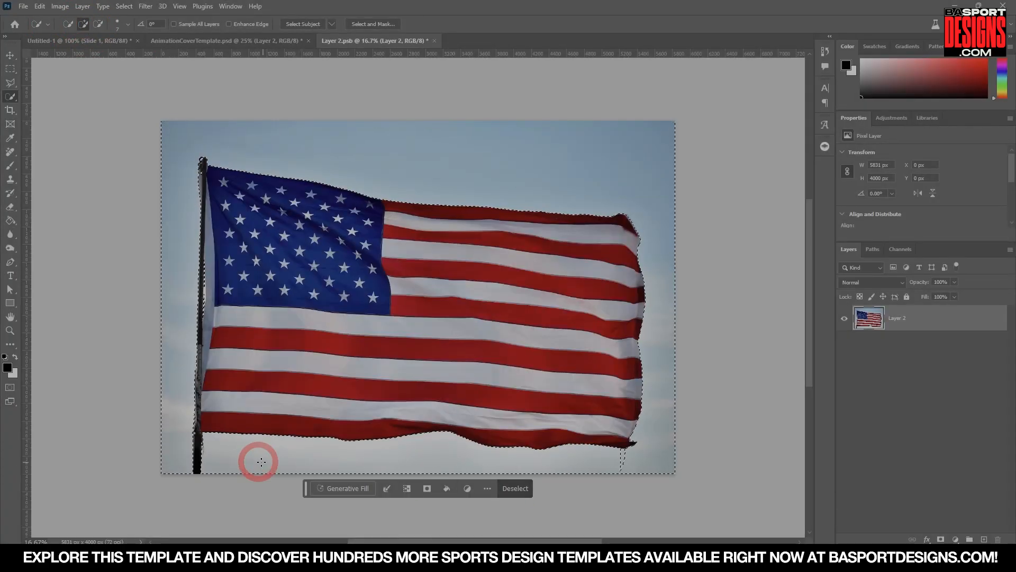
# Add a layer mask from the selection and invert it so only the flag remains visible.
pyautogui.click(941, 539)
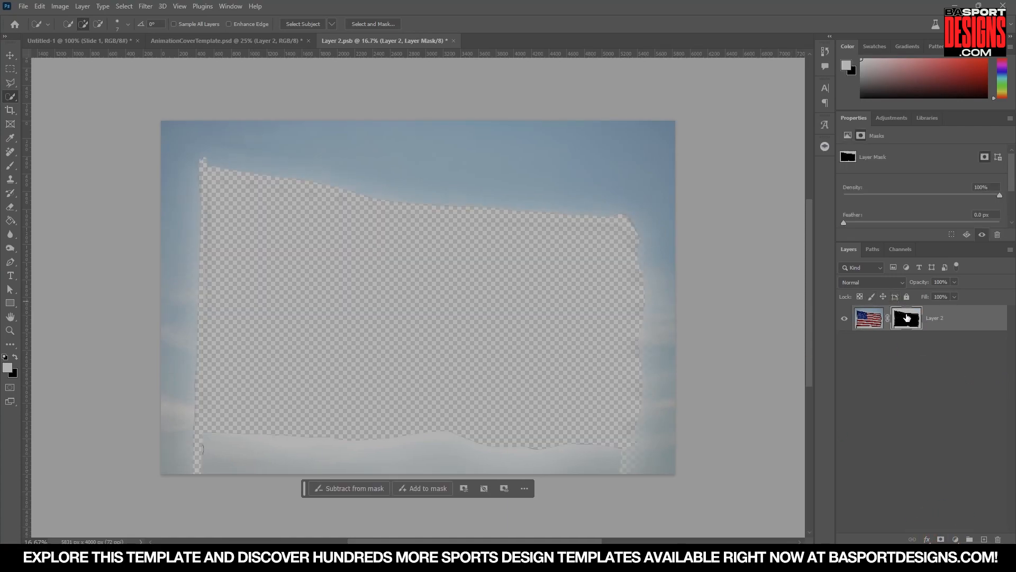
pyautogui.click(906, 317)
pyautogui.hotkey('ctrl', 'i')
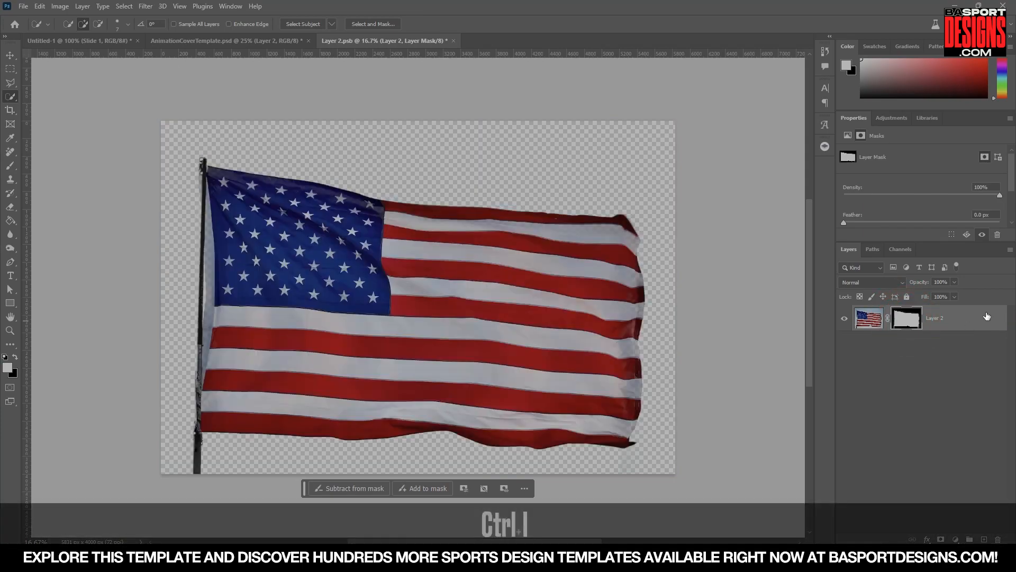
# Close the flag's contents document, saving the changes.
pyautogui.click(453, 41)
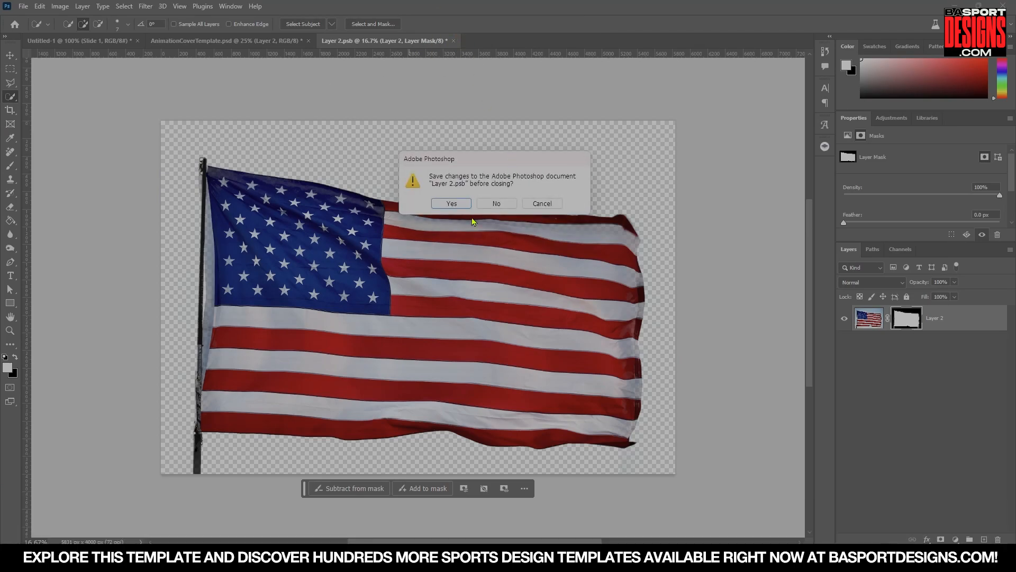
pyautogui.click(452, 203)
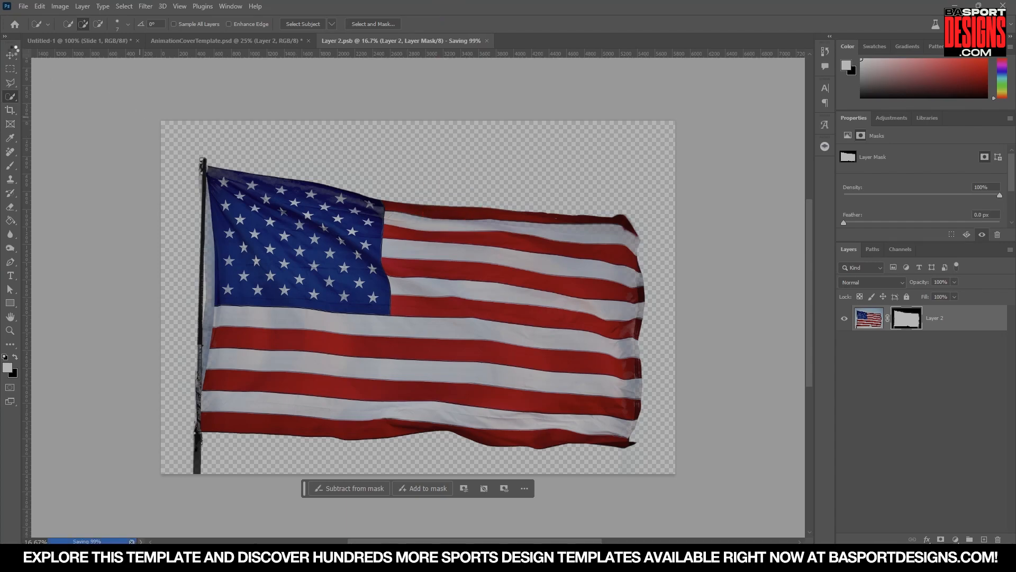
# Compare the poster with the reference cover in the other open document.
pyautogui.press('v')
pyautogui.moveTo(492, 289); pyautogui.dragTo(492, 286)
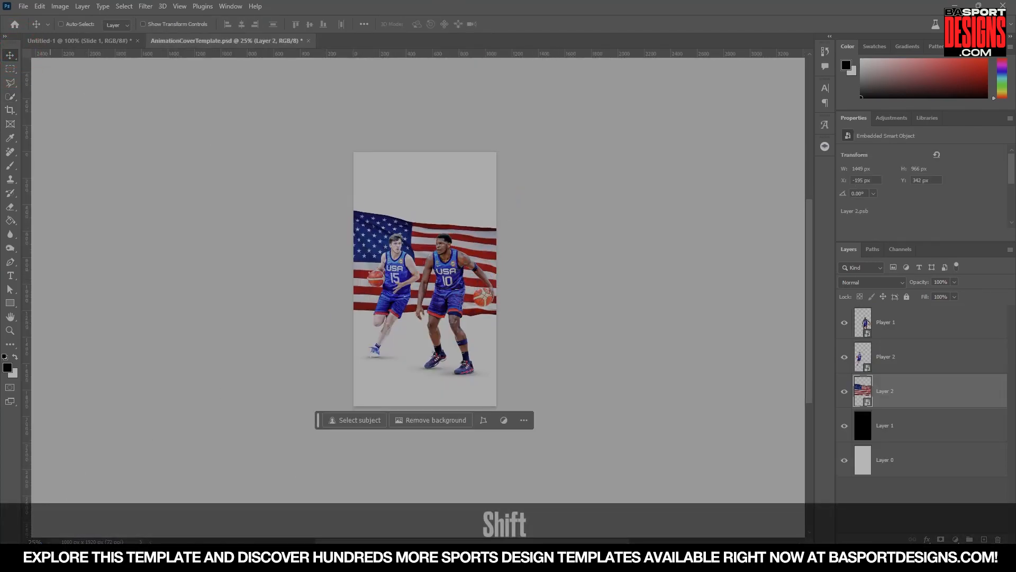
pyautogui.write('15')
pyautogui.press('Return')
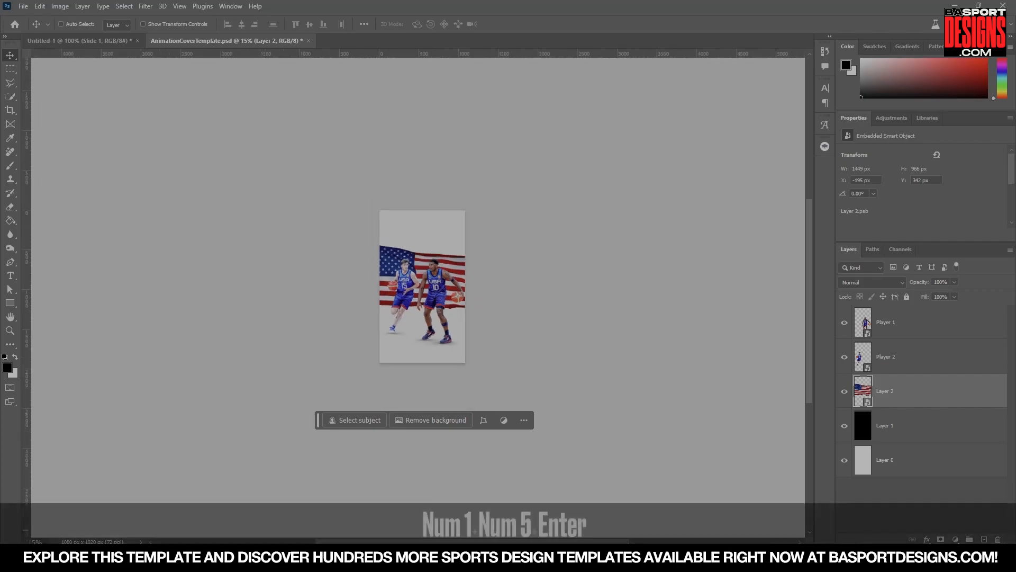
pyautogui.click(88, 40)
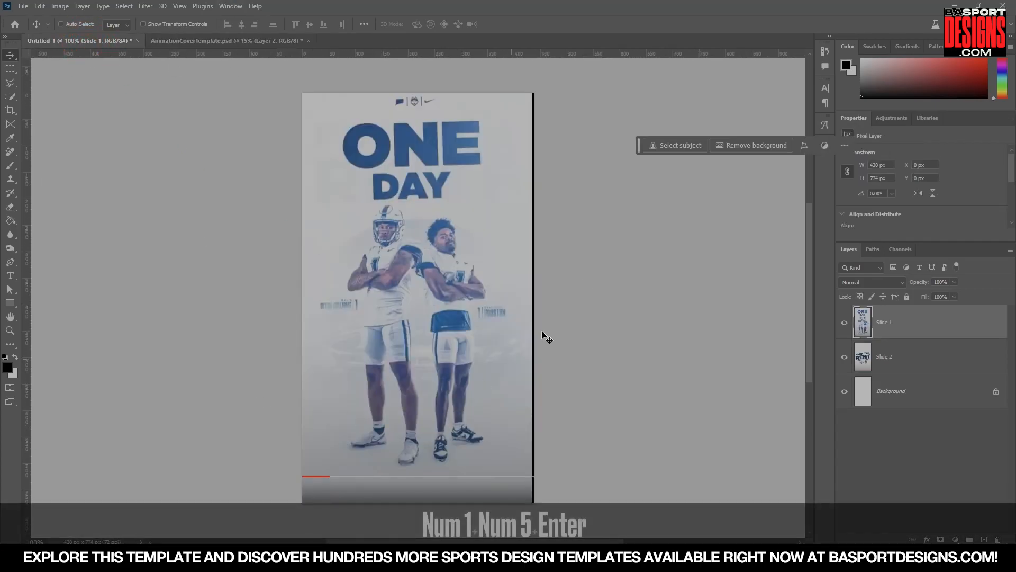
pyautogui.click(228, 41)
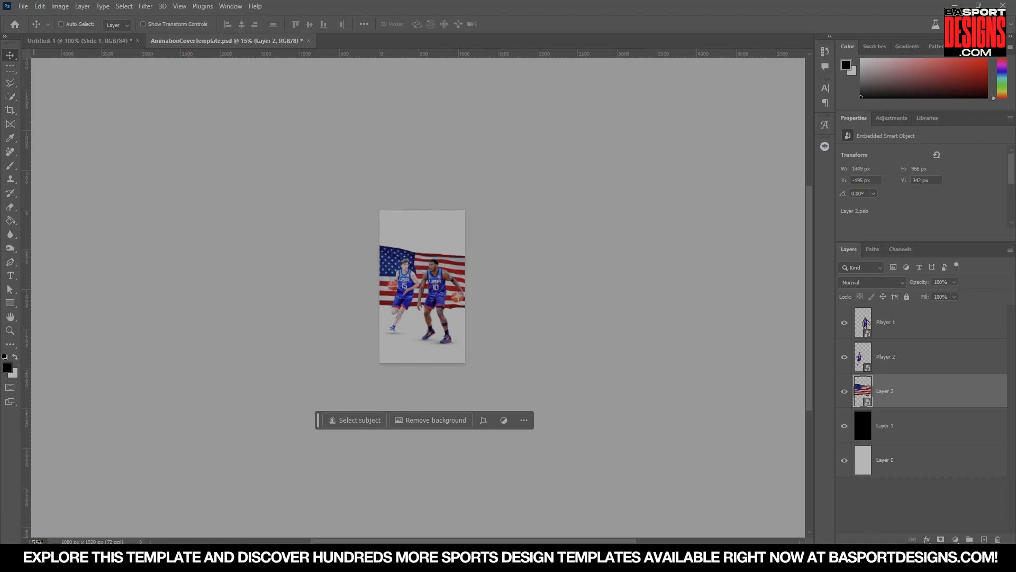
pyautogui.write('50')
pyautogui.press('Return')
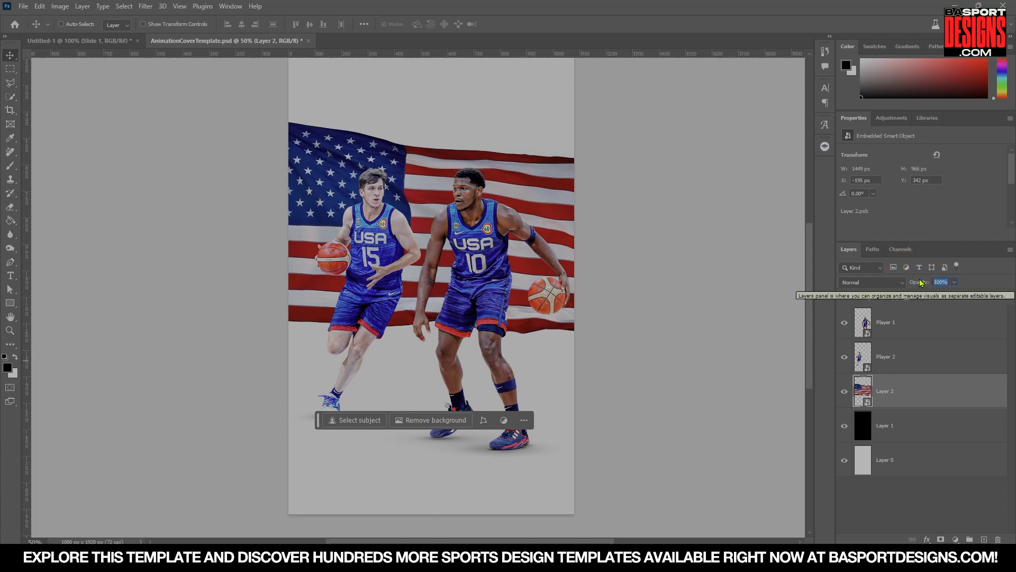
# Set the flag layer's opacity to 25% and rename the layer Background.
pyautogui.write('25')
pyautogui.press('Return')
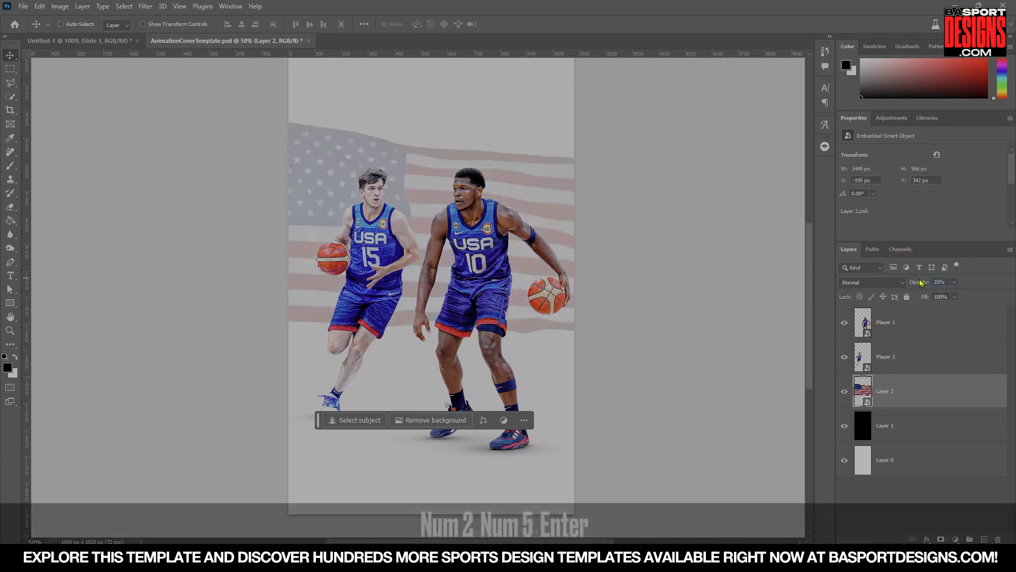
pyautogui.doubleClick(890, 392)
pyautogui.write('Ba')
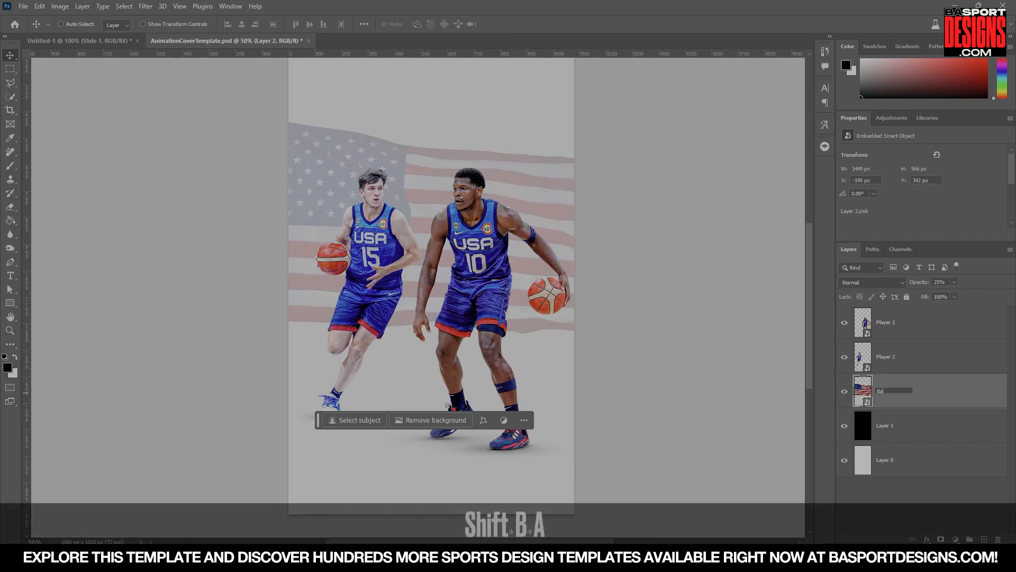
pyautogui.write('ckground')
pyautogui.press('Return')
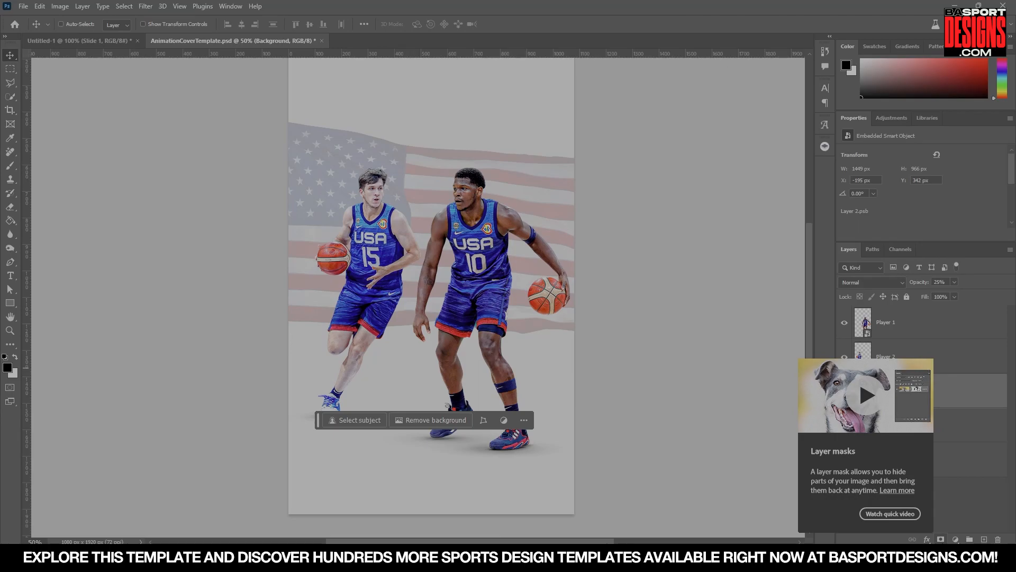
# Add a layer mask to the Background layer and paint it with an 800 px soft brush to fade the flag's edges.
pyautogui.click(941, 539)
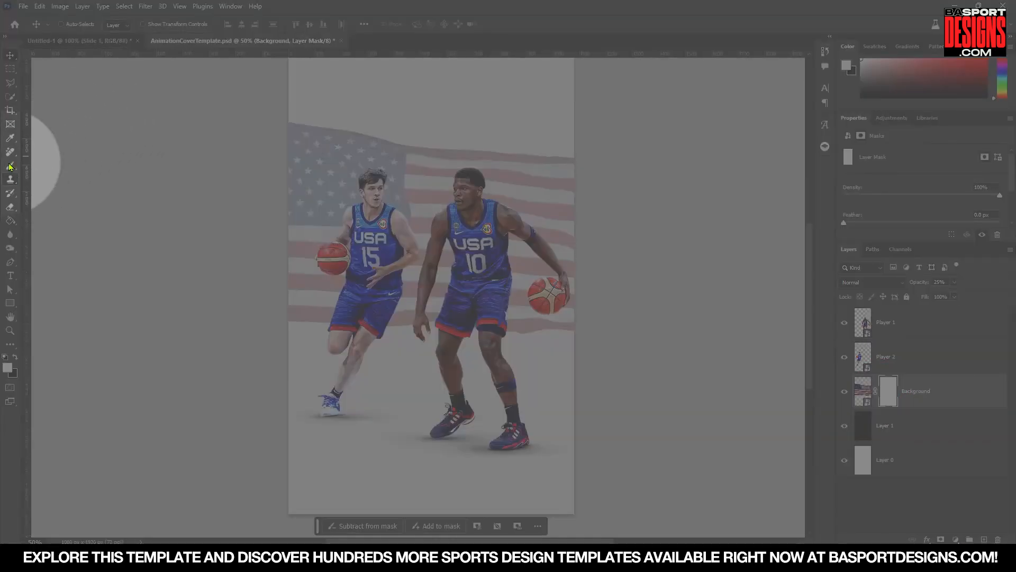
pyautogui.click(11, 165)
pyautogui.click(65, 23)
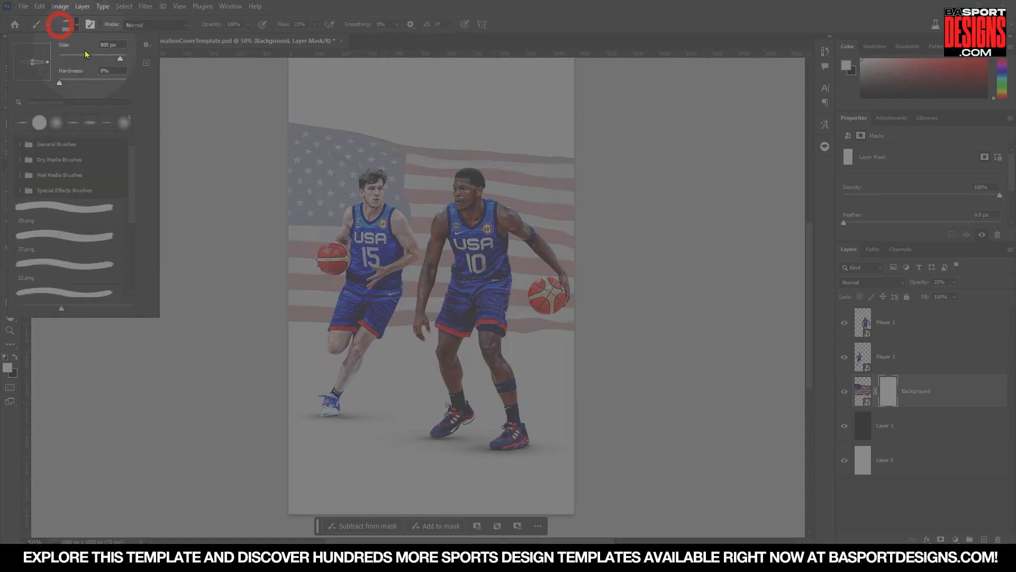
pyautogui.moveTo(30, 67); pyautogui.dragTo(31, 80)
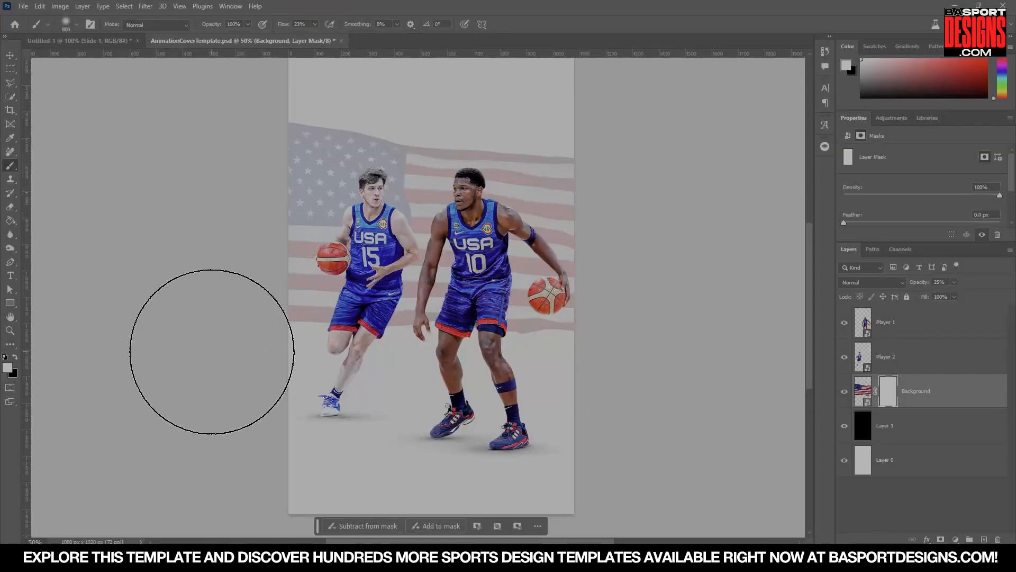
pyautogui.click(284, 332)
pyautogui.moveTo(289, 335); pyautogui.dragTo(322, 350)
pyautogui.click(310, 372)
pyautogui.click(289, 366)
pyautogui.click(394, 377)
pyautogui.click(501, 392)
pyautogui.click(480, 366)
pyautogui.click(542, 330)
pyautogui.click(684, 238)
pyautogui.click(549, 355)
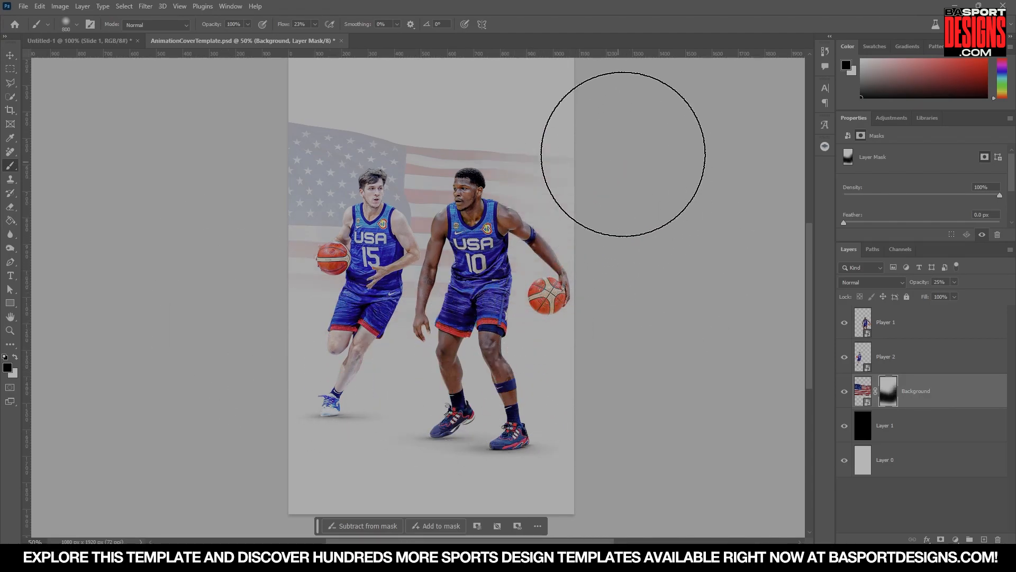
pyautogui.click(610, 178)
# Paint more of the Background mask around the players to blend the flag further.
pyautogui.scroll(2, 437, 414)
pyautogui.scroll(1, 436, 414)
pyautogui.click(245, 181)
pyautogui.click(310, 286)
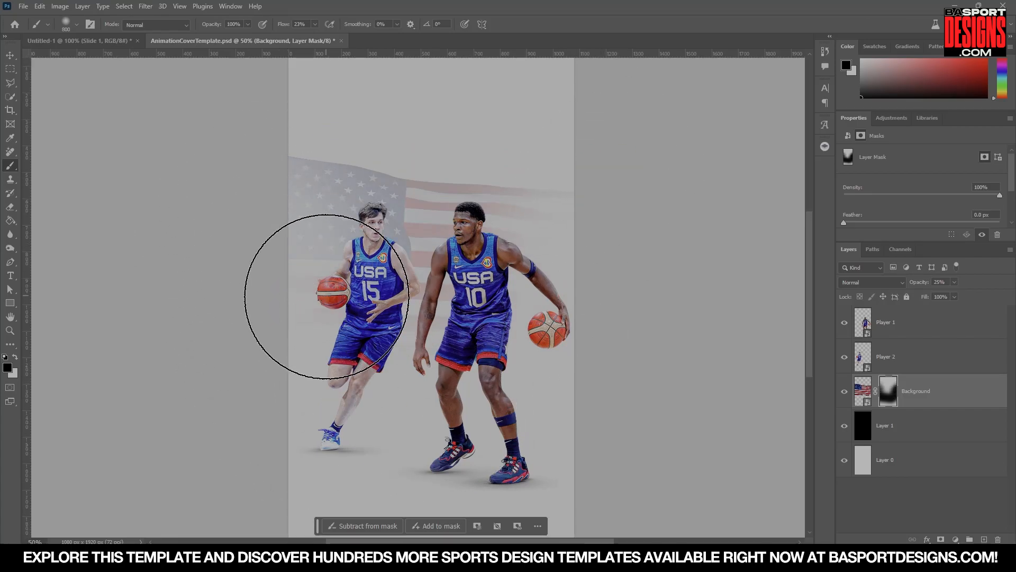
pyautogui.click(551, 220)
pyautogui.click(577, 323)
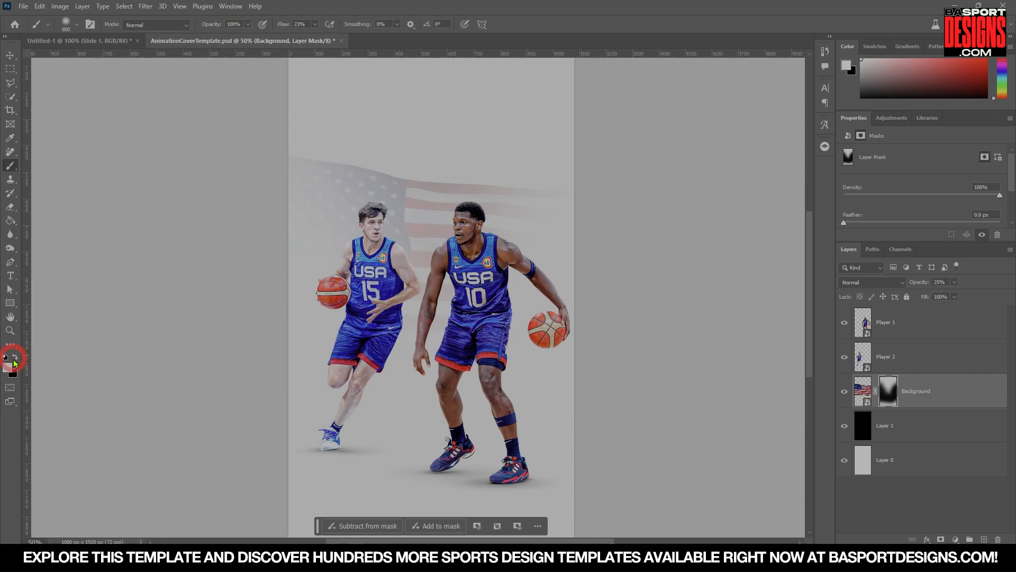
# Set the Background layer's opacity to 20%.
pyautogui.press('[')
pyautogui.press('[')
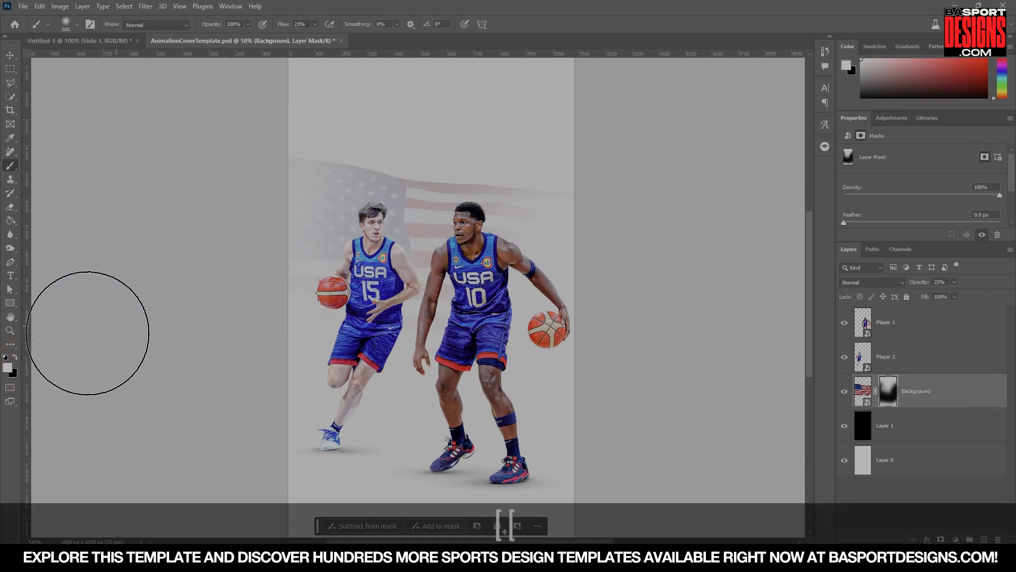
pyautogui.click(15, 357)
pyautogui.press(']')
pyautogui.press(']')
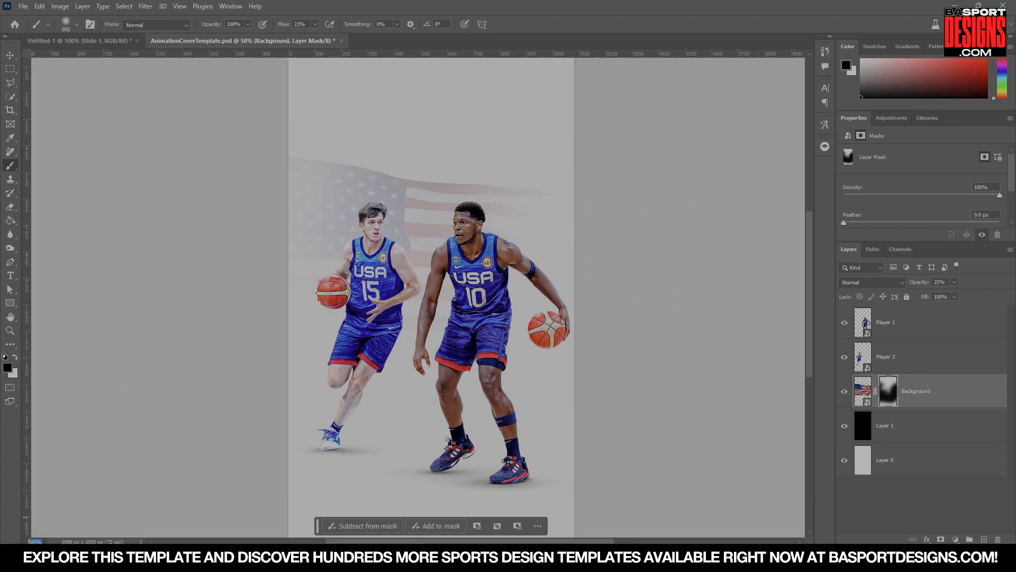
pyautogui.write('25')
pyautogui.press('Return')
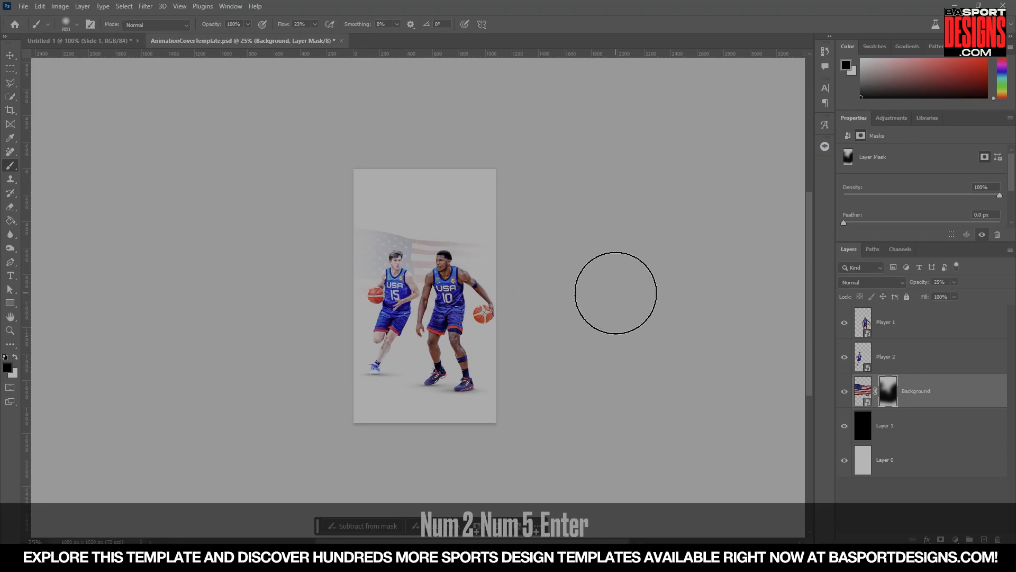
pyautogui.write('20')
pyautogui.press('Return')
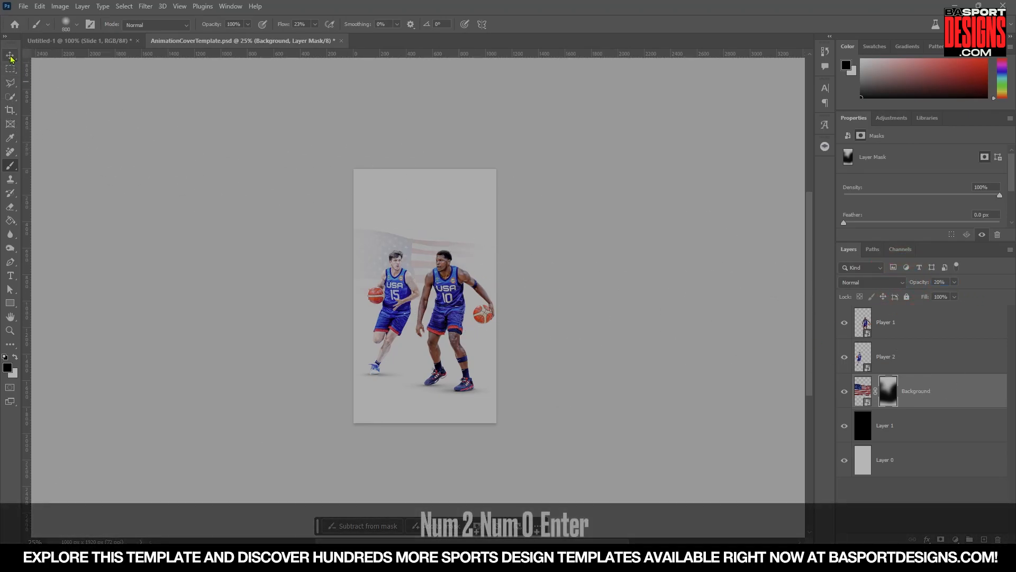
# Review the reference cover design in the other open document.
pyautogui.click(10, 57)
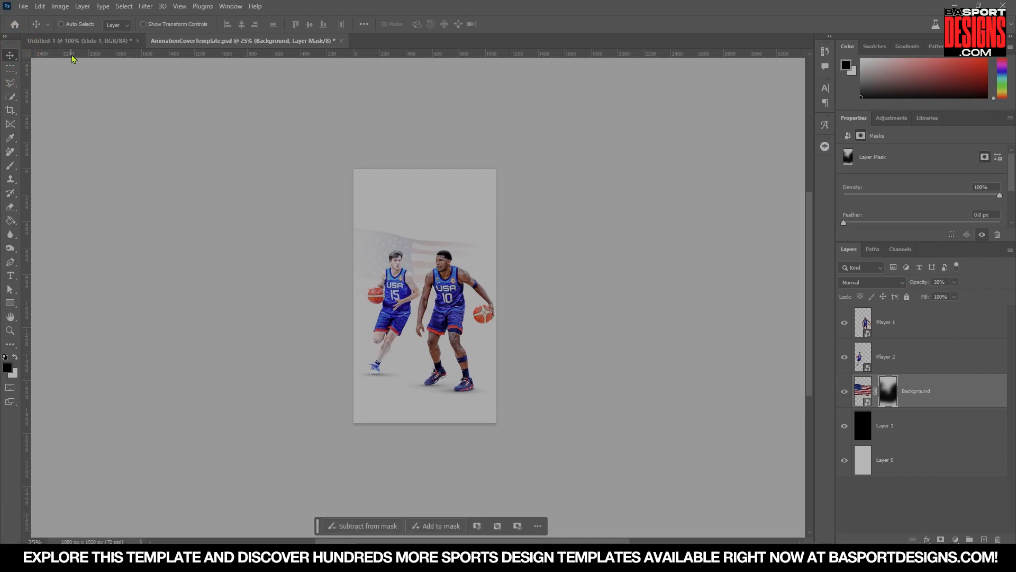
pyautogui.click(69, 40)
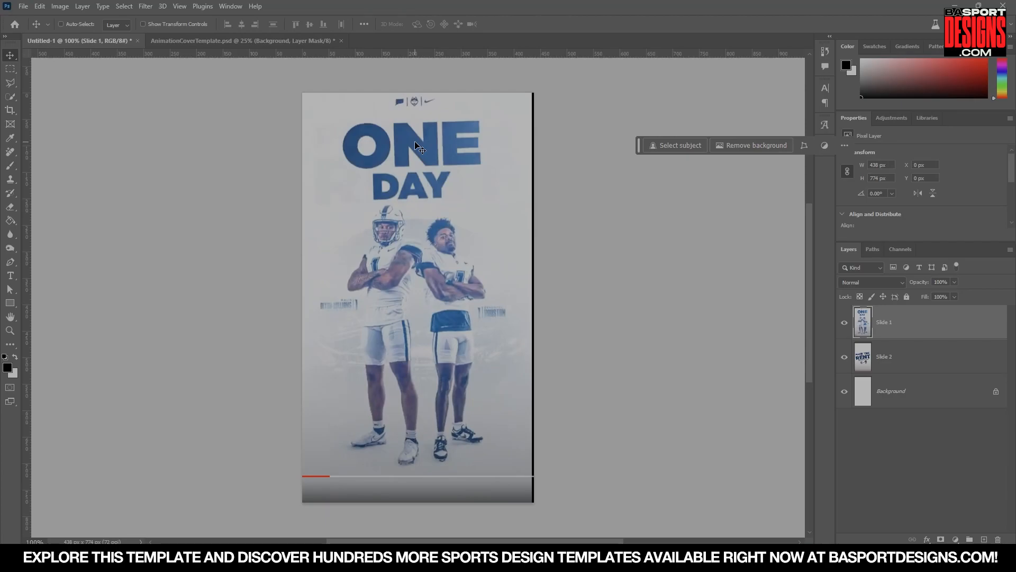
pyautogui.click(201, 40)
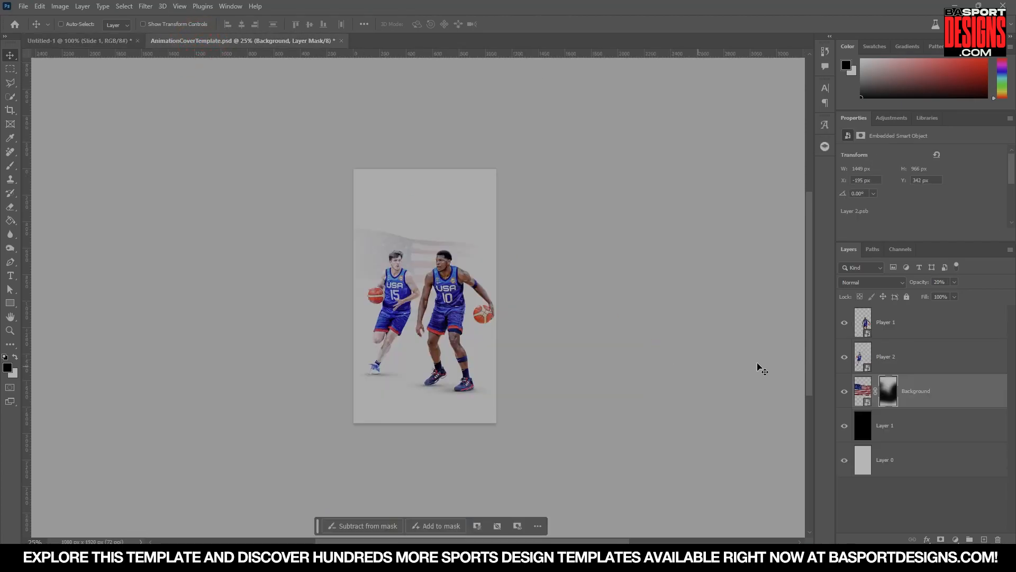
# Select the Type tool and set the font size to 50 pt.
pyautogui.click(9, 276)
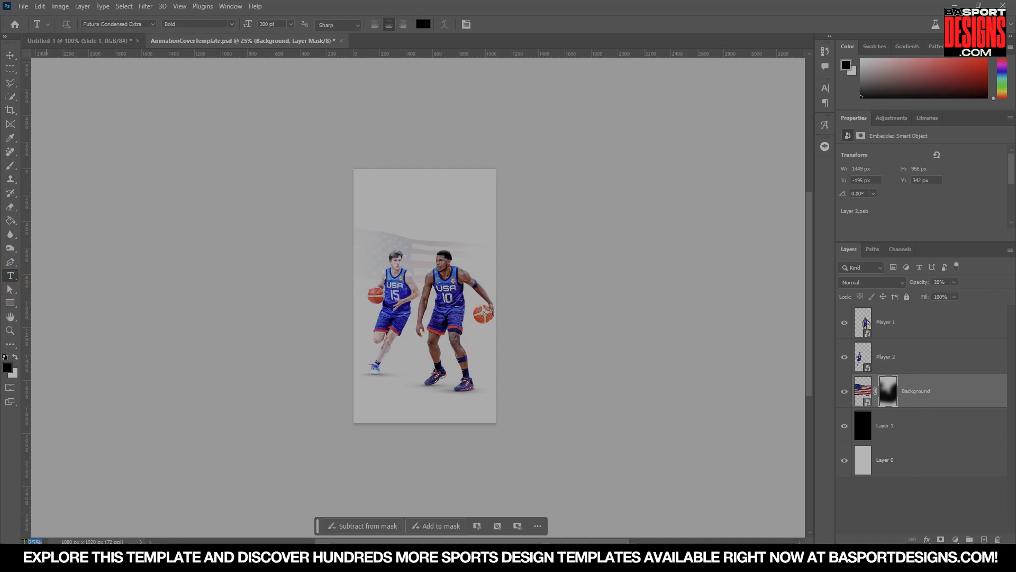
pyautogui.write('50')
pyautogui.press('Return')
# Open the Team USA LOGO.png file.
pyautogui.click(24, 6)
pyautogui.click(31, 28)
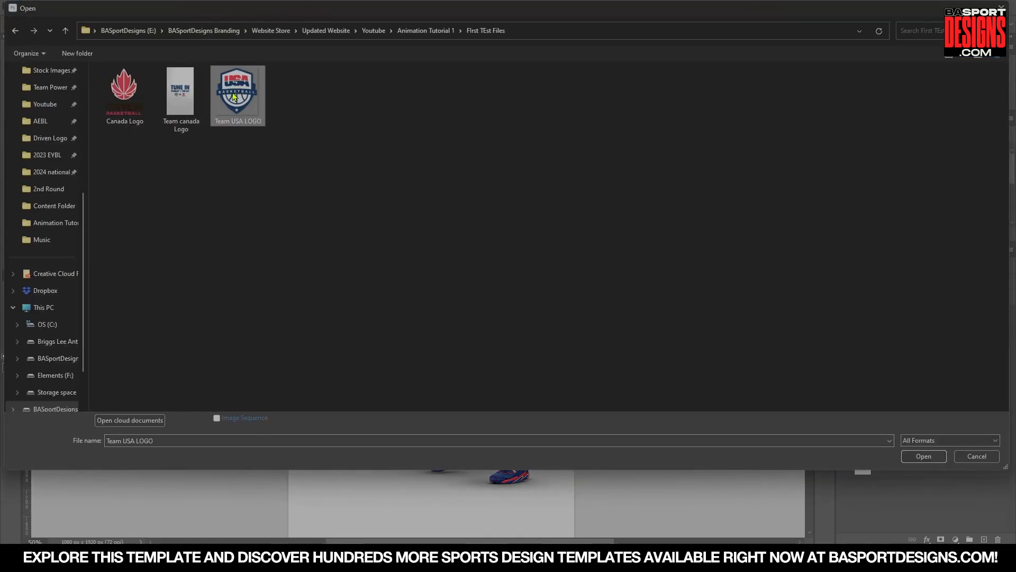
pyautogui.doubleClick(237, 93)
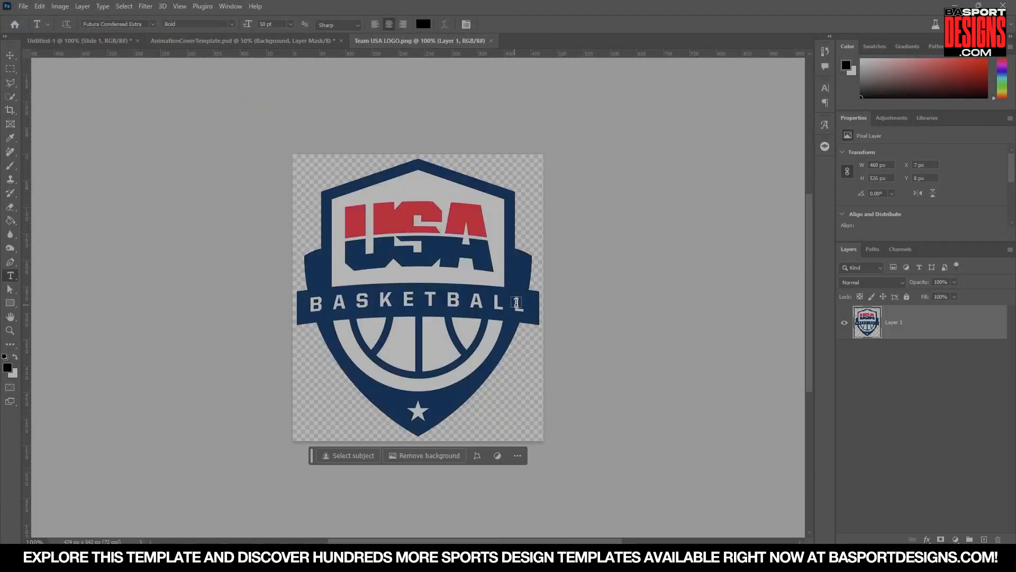
# Sample the navy blue from the Team USA logo as the foreground colour.
pyautogui.press('i')
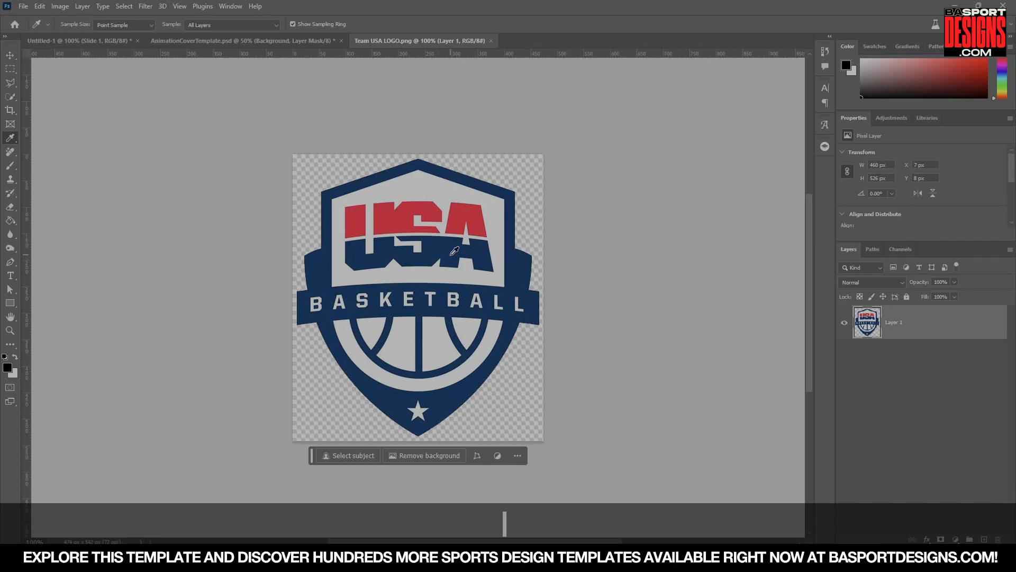
pyautogui.click(454, 250)
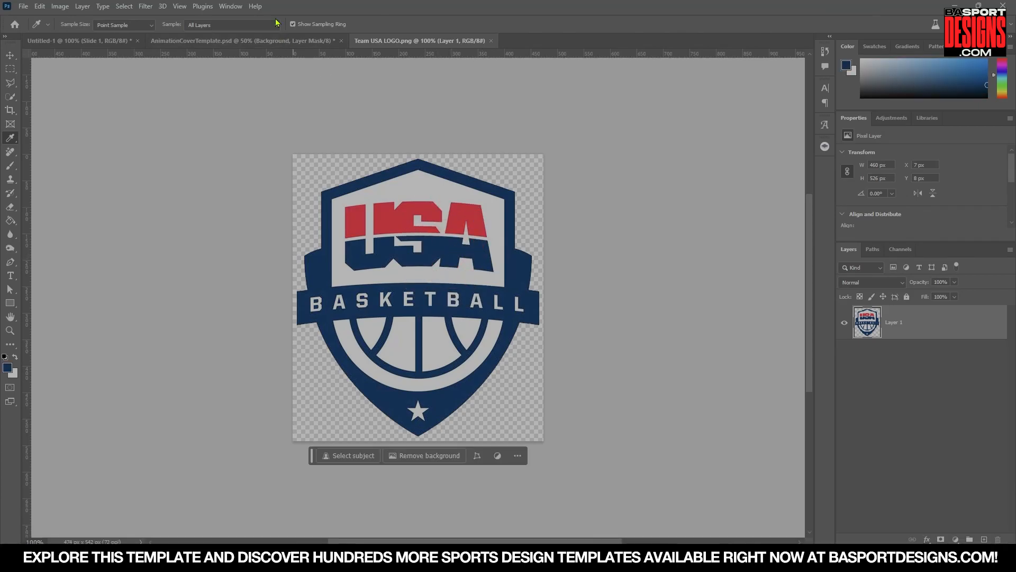
# In the cover document, add a "GAME" text layer above the Background layer near the top of the cover.
pyautogui.click(243, 40)
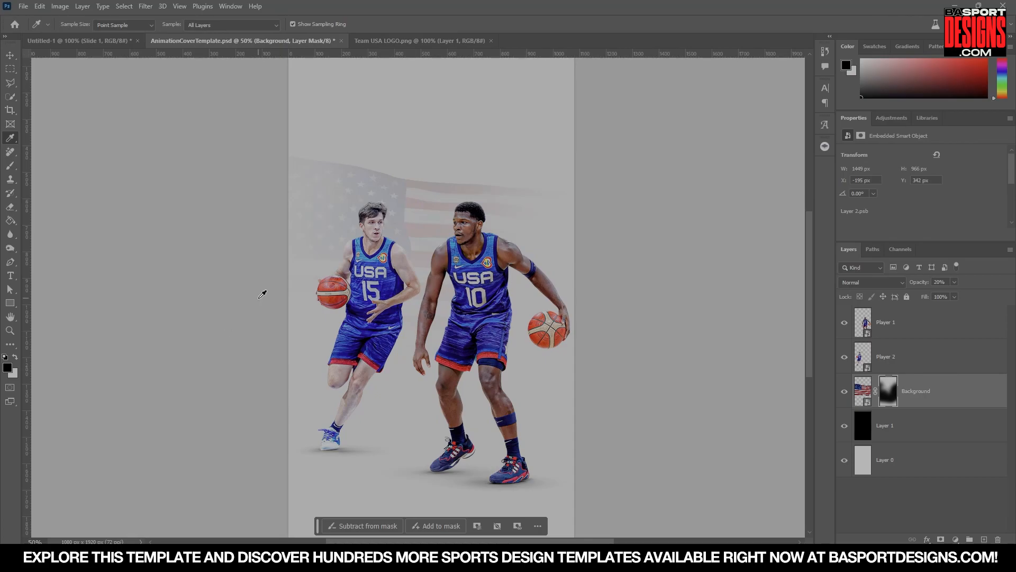
pyautogui.click(964, 400)
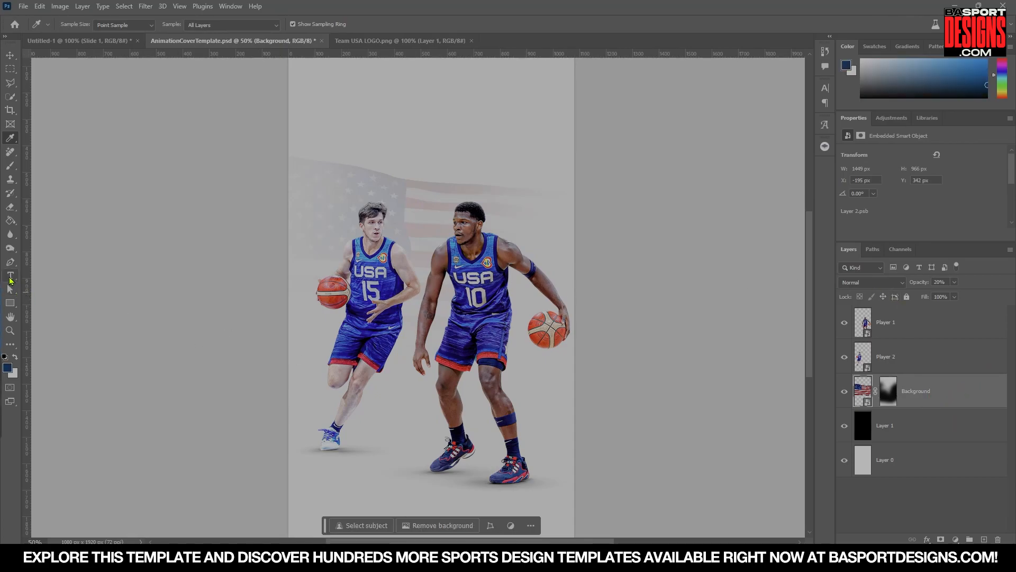
pyautogui.press('t')
pyautogui.click(363, 161)
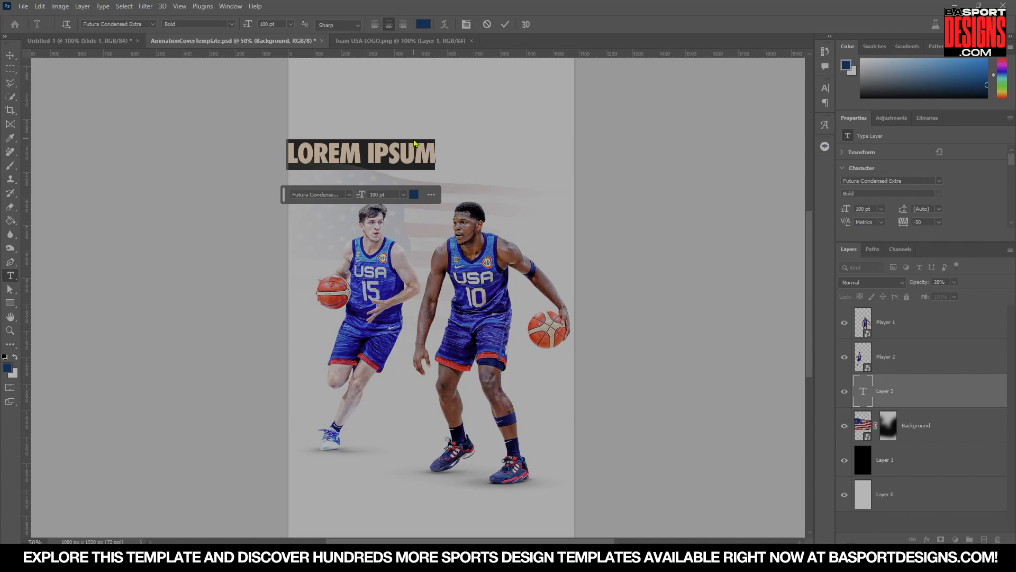
pyautogui.write('G')
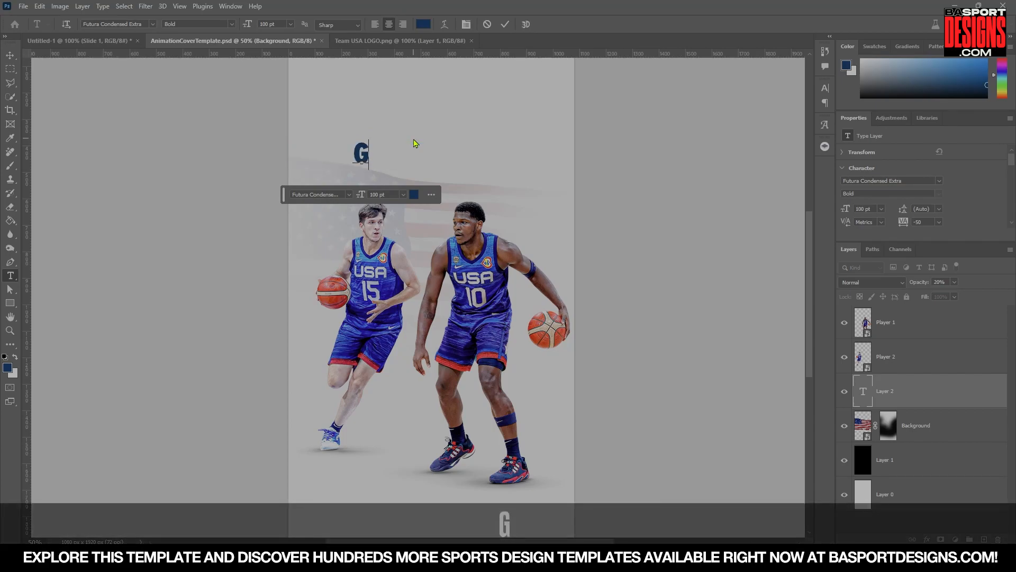
pyautogui.write('AM')
pyautogui.press('BackSpace')
pyautogui.write('AME')
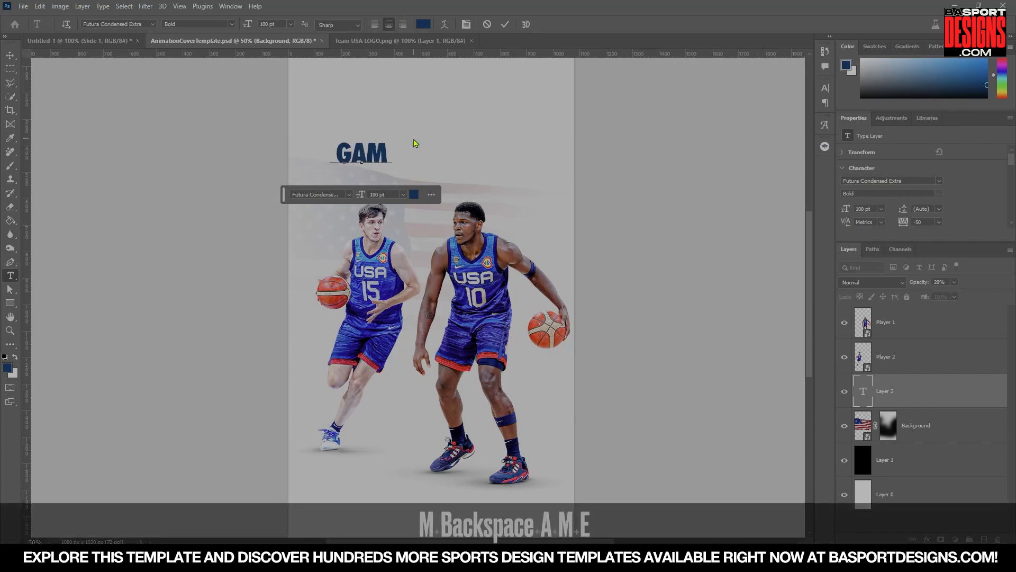
pyautogui.press('Return')
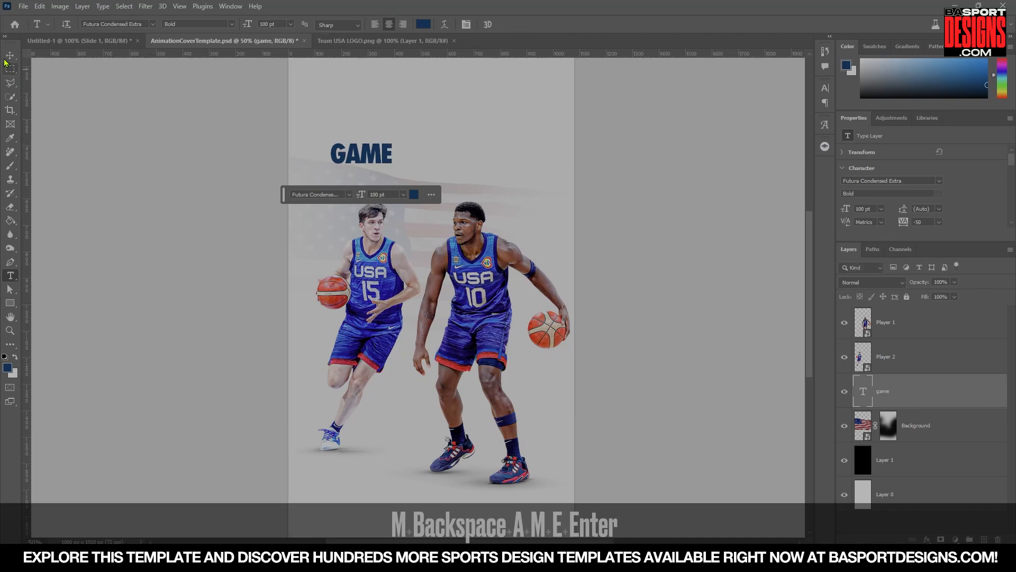
pyautogui.click(10, 55)
# Enlarge the GAME text to about 287 pt and position it at the top of the cover.
pyautogui.moveTo(366, 150); pyautogui.dragTo(445, 224)
pyautogui.hotkey('ctrl', 't')
pyautogui.press('Return')
pyautogui.moveTo(460, 158); pyautogui.dragTo(454, 183)
pyautogui.hotkey('ctrl', 'j')
pyautogui.hotkey('ctrl', 'z')
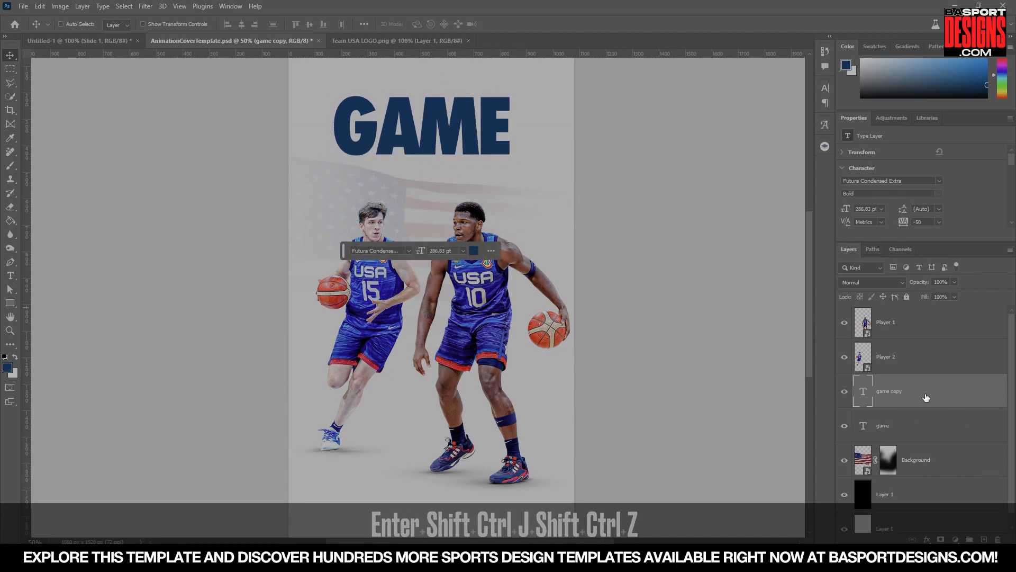
pyautogui.press('Delete')
# Duplicate the GAME text, move the copy below it and retype it as "D".
pyautogui.hotkey('ctrl', 'j')
pyautogui.moveTo(461, 147); pyautogui.dragTo(455, 183)
pyautogui.press('t')
pyautogui.click(448, 196)
pyautogui.hotkey('ctrl', 'a')
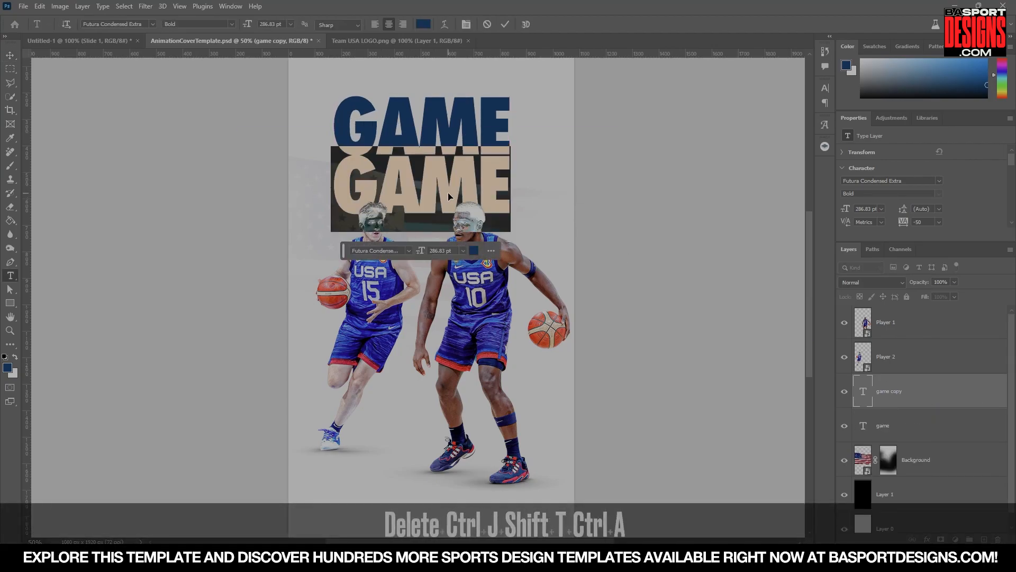
pyautogui.write('d')
pyautogui.press('Return')
# Move the D letter under GAME, duplicate it and retype the copy as "A".
pyautogui.press('v')
pyautogui.moveTo(479, 180); pyautogui.dragTo(431, 188)
pyautogui.hotkey('ctrl', 'j')
pyautogui.press('t')
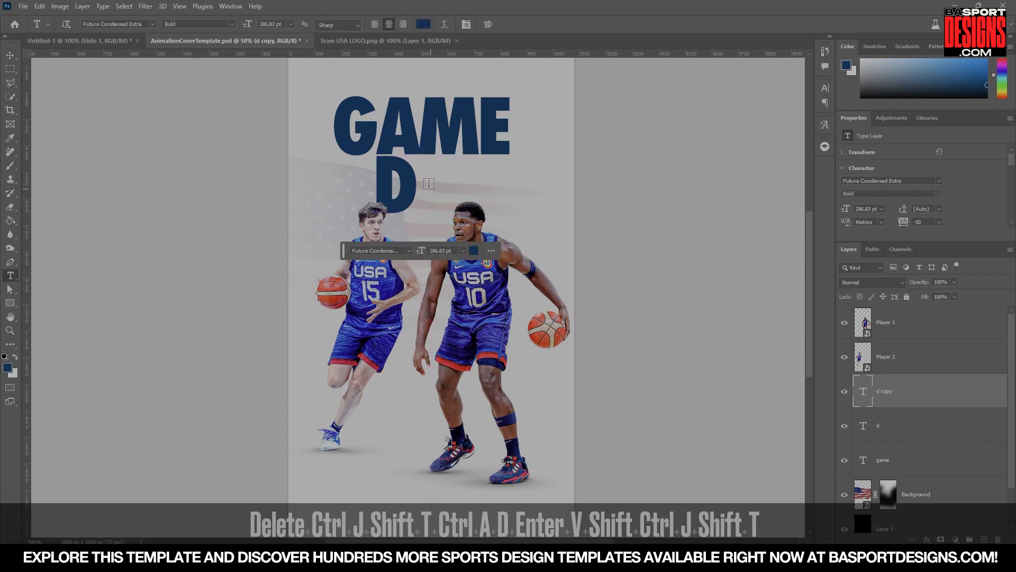
pyautogui.click(414, 183)
pyautogui.hotkey('ctrl', 'a')
pyautogui.write('A')
pyautogui.press('Return')
# Shift the A to the right, duplicate it and retype the copy as "Y" to spell DAY.
pyautogui.press('v')
pyautogui.moveTo(410, 185); pyautogui.dragTo(489, 194)
pyautogui.hotkey('ctrl', 'j')
pyautogui.press('t')
pyautogui.press('y')
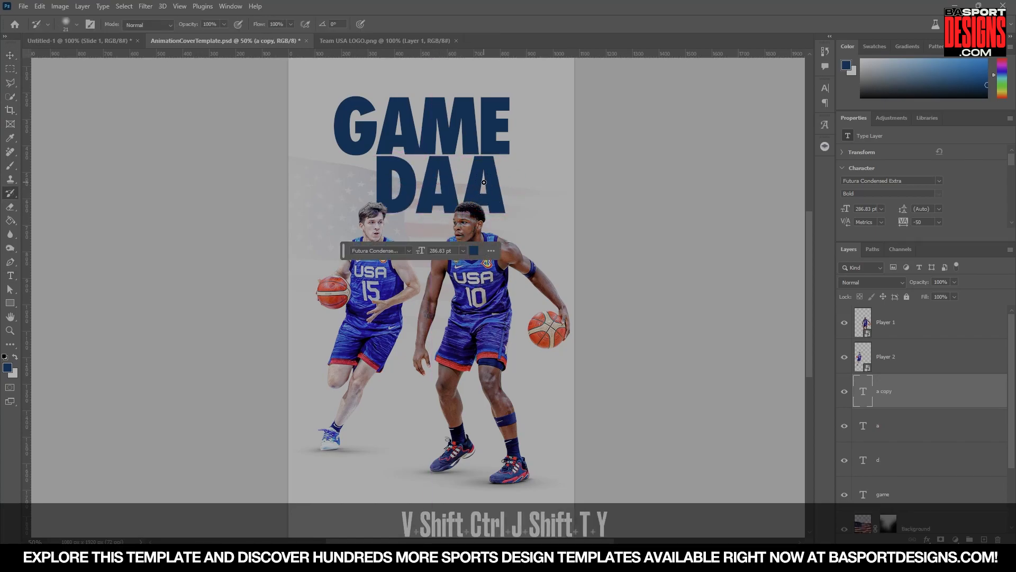
pyautogui.press('t')
pyautogui.click(476, 182)
pyautogui.hotkey('ctrl', 'a')
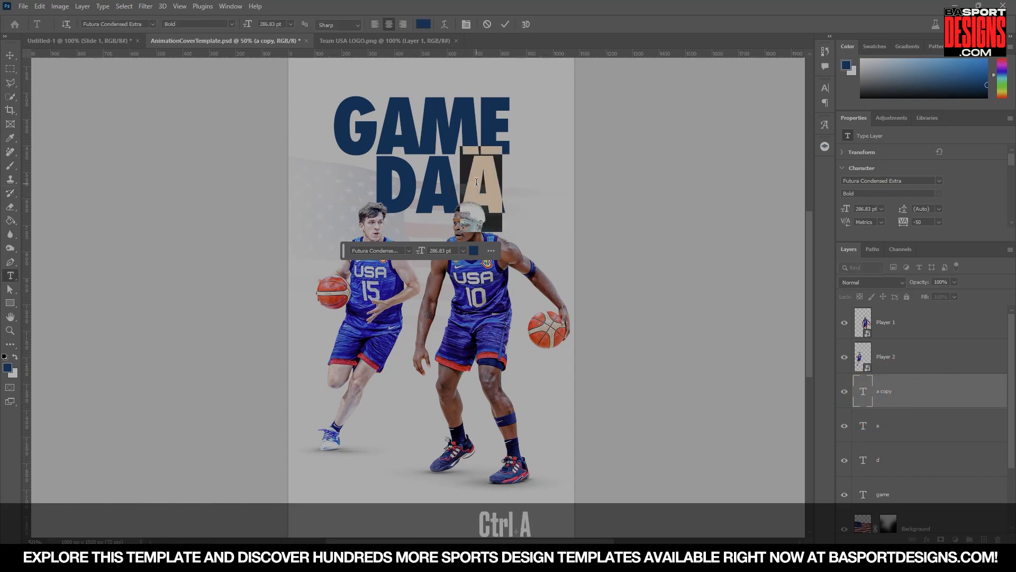
pyautogui.write('Y')
pyautogui.press('Return')
pyautogui.press('v')
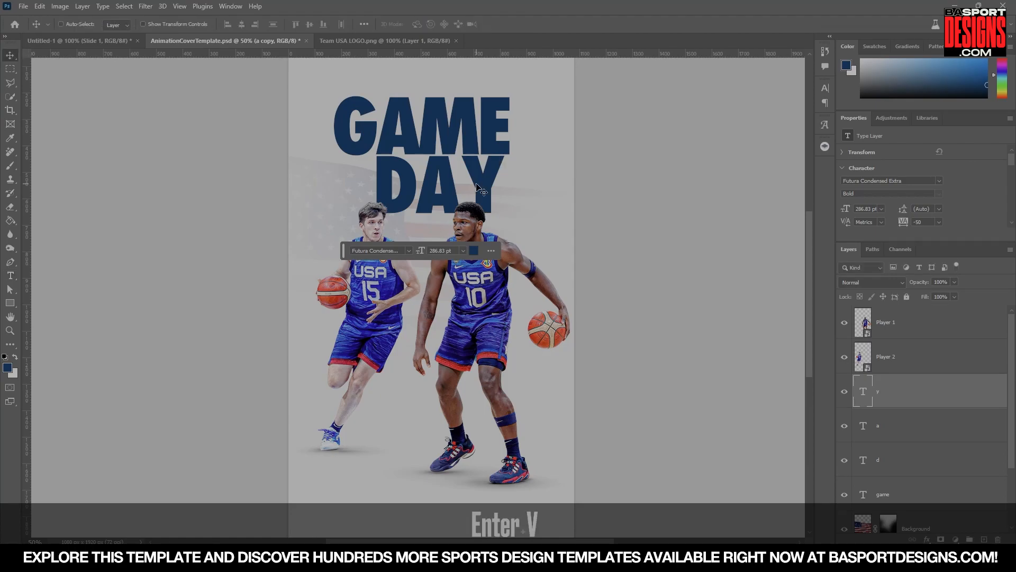
# Bring the Team USA logo into the cover above Player 1 and convert it to a smart object.
pyautogui.hotkey('ctrl', '0')
pyautogui.click(897, 322)
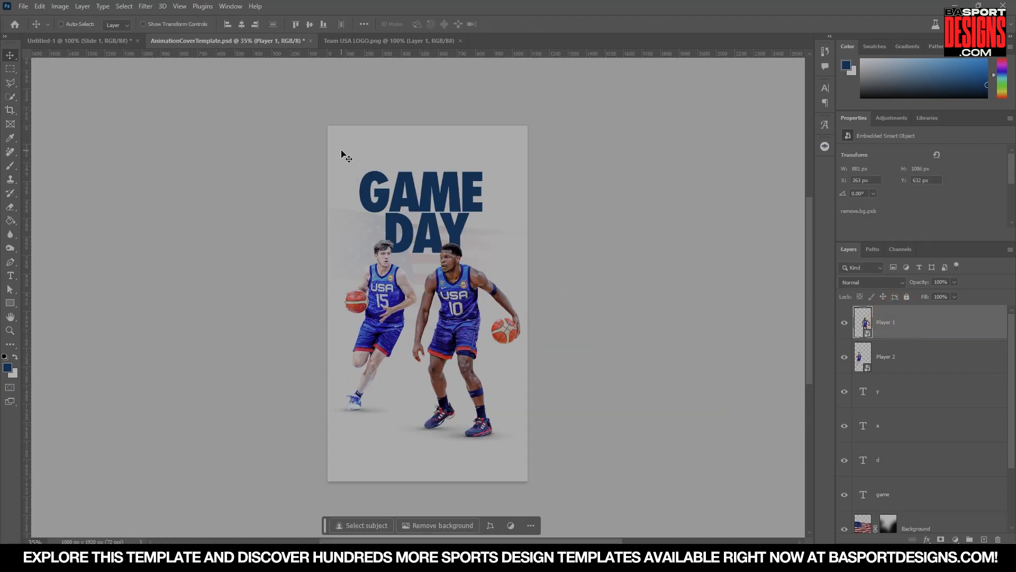
pyautogui.click(363, 40)
pyautogui.moveTo(363, 41); pyautogui.dragTo(415, 177)
pyautogui.click(510, 268)
pyautogui.rightClick(882, 326)
pyautogui.click(921, 268)
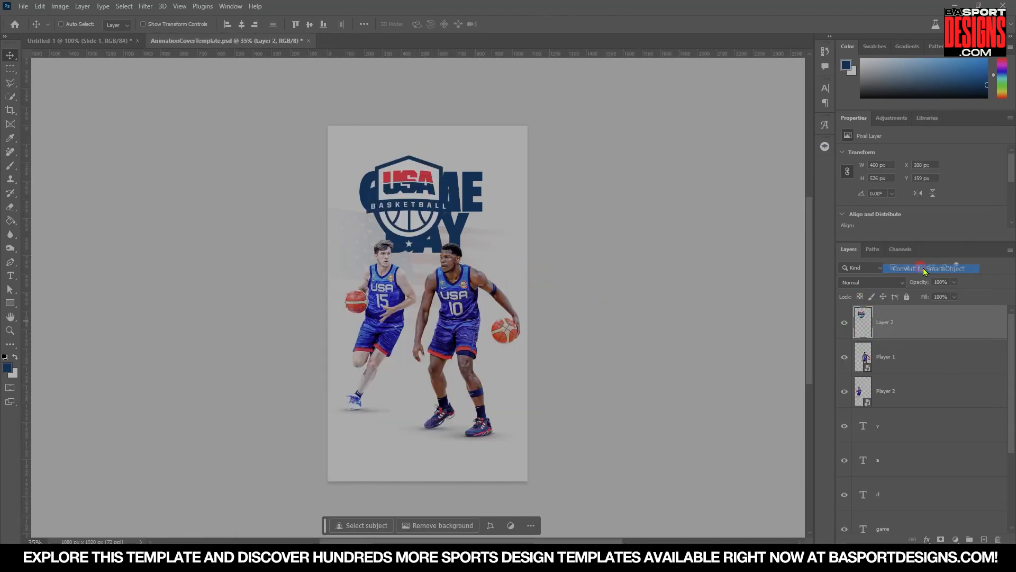
# Rename the logo layer as Logo 1.
pyautogui.doubleClick(883, 323)
pyautogui.write('Logo 1')
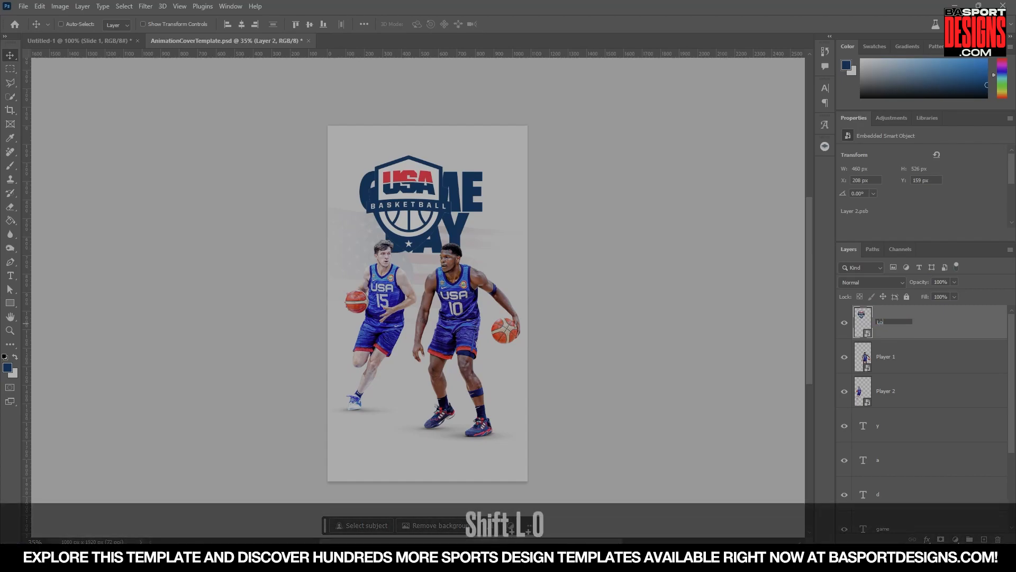
pyautogui.press('Return')
# Scale the logo down to about 87 × 100 px and place it centred above the GAME DAY title.
pyautogui.hotkey('ctrl', 't')
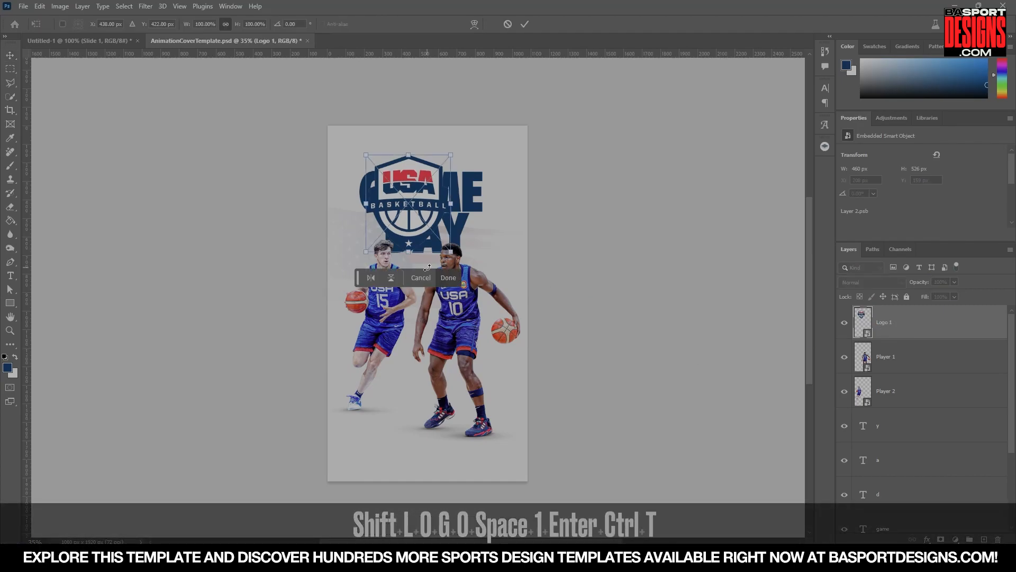
pyautogui.moveTo(450, 213); pyautogui.dragTo(398, 193)
pyautogui.press('Return')
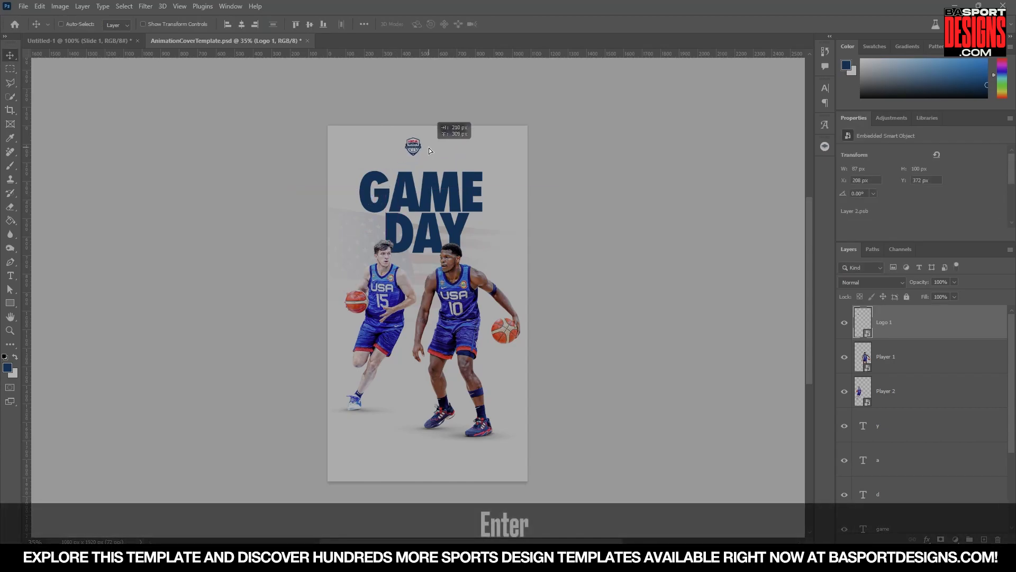
pyautogui.moveTo(429, 151); pyautogui.dragTo(429, 150)
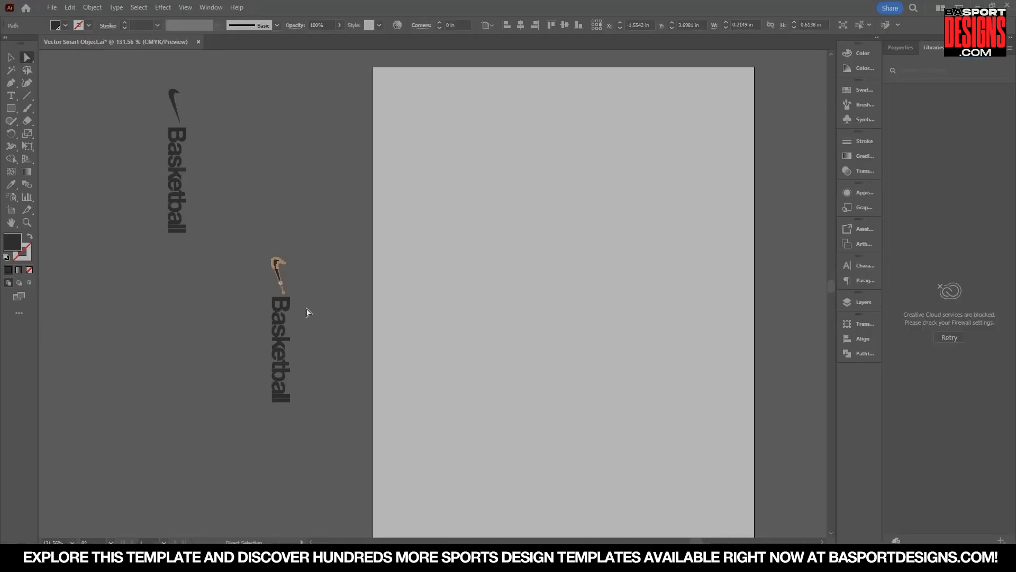
# Copy the Nike swoosh from Illustrator, paste it into the cover and rotate it by 90°.
pyautogui.click(291, 197)
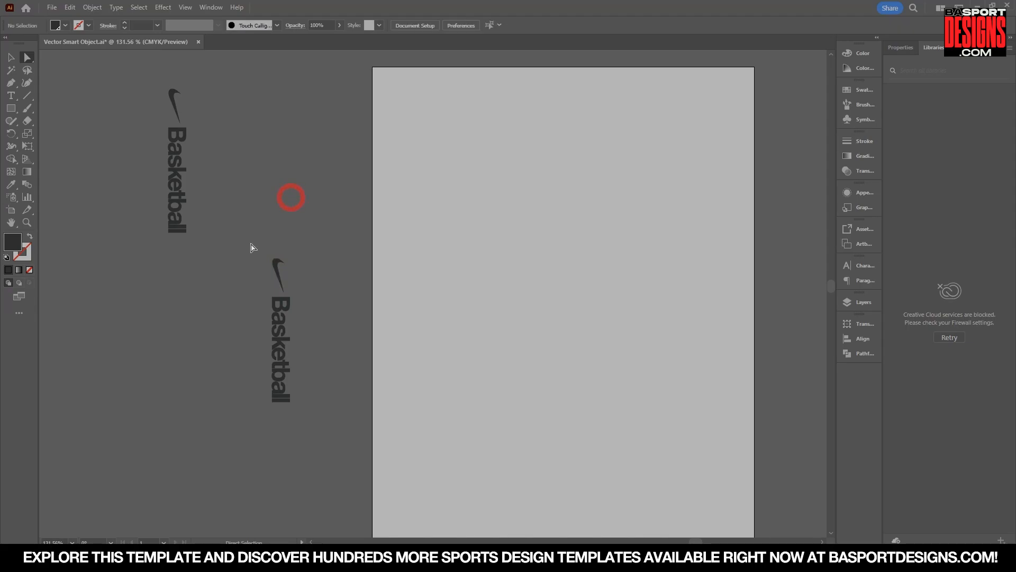
pyautogui.click(276, 269)
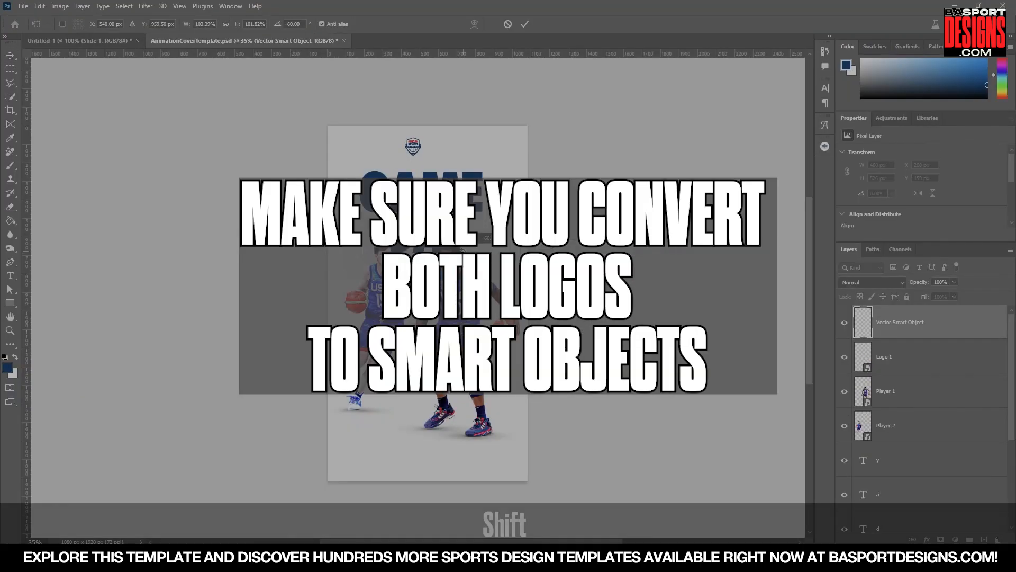
pyautogui.write('90')
pyautogui.press('Return')
# Rename the pasted swoosh layer as Logo 2 and convert it to a smart object.
pyautogui.click(35, 542)
pyautogui.write('100')
pyautogui.press('Return')
pyautogui.press('space')
pyautogui.moveTo(418, 158); pyautogui.dragTo(427, 487)
pyautogui.hotkey('ctrl', 't')
pyautogui.press('Return')
pyautogui.doubleClick(900, 322)
pyautogui.write('Logo 2')
pyautogui.press('Return')
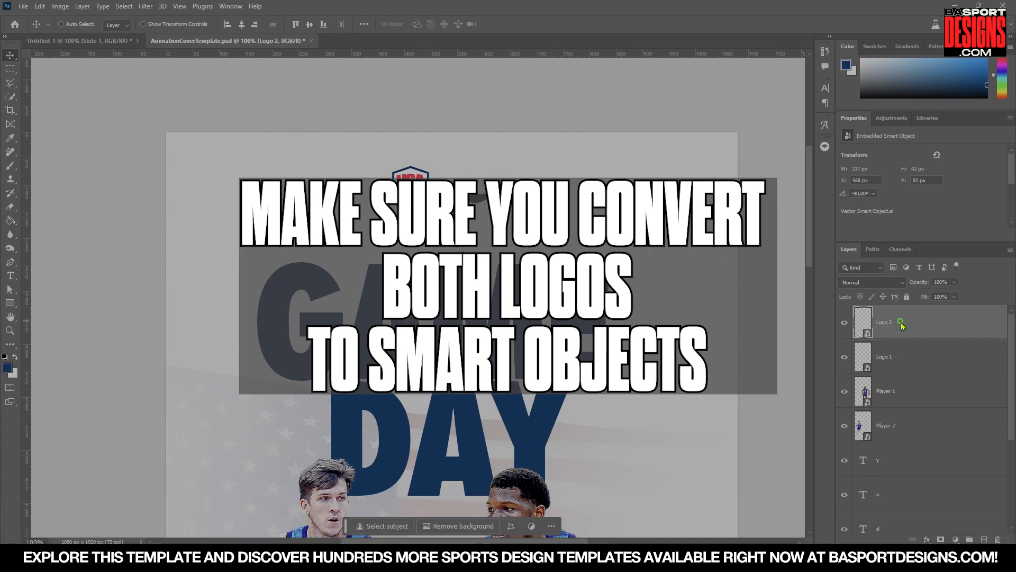
pyautogui.rightClick(900, 321)
pyautogui.click(947, 256)
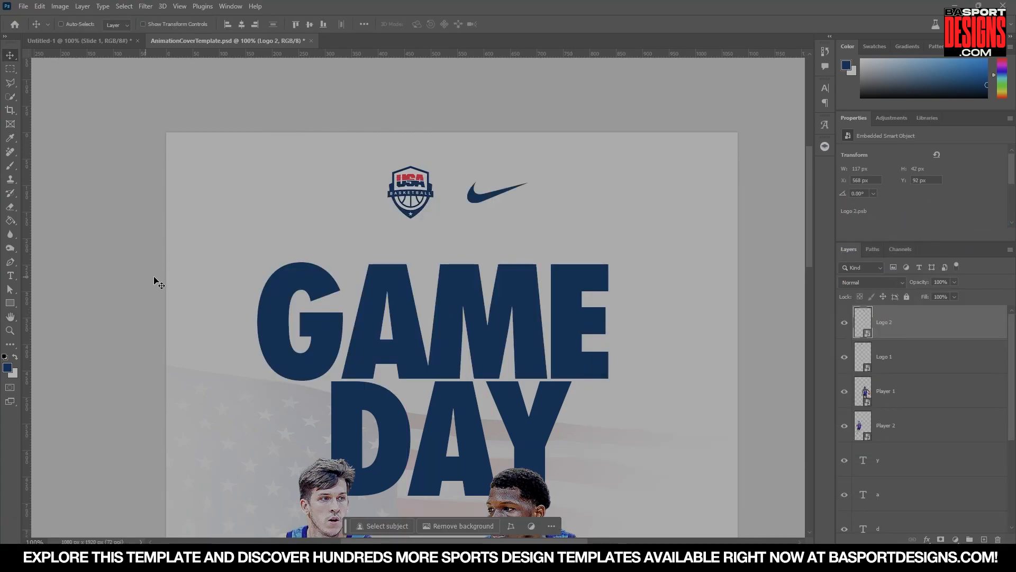
# Sample the logo's red and draw a vertical line about 109 px long between the two logos.
pyautogui.press('i')
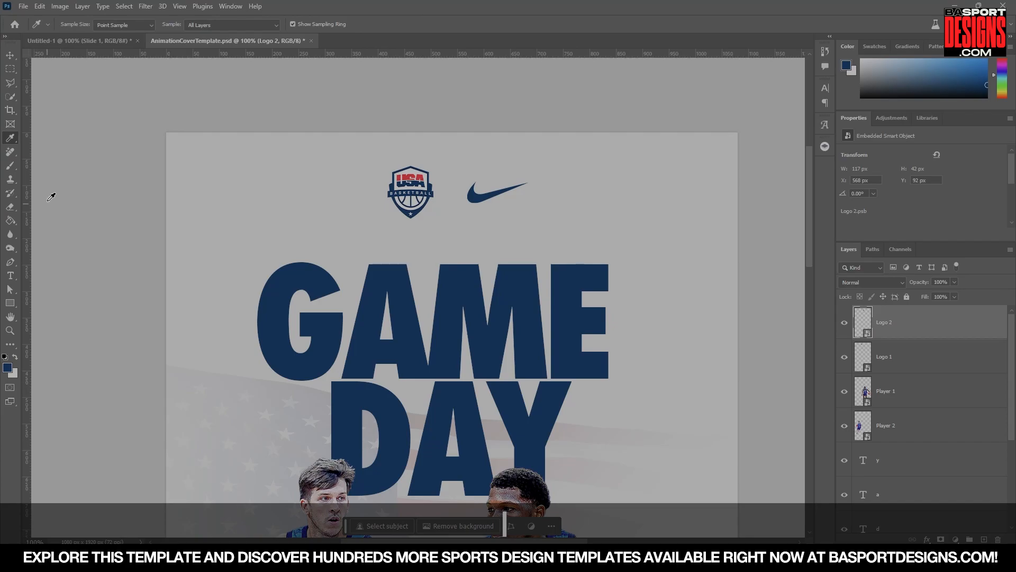
pyautogui.click(409, 171)
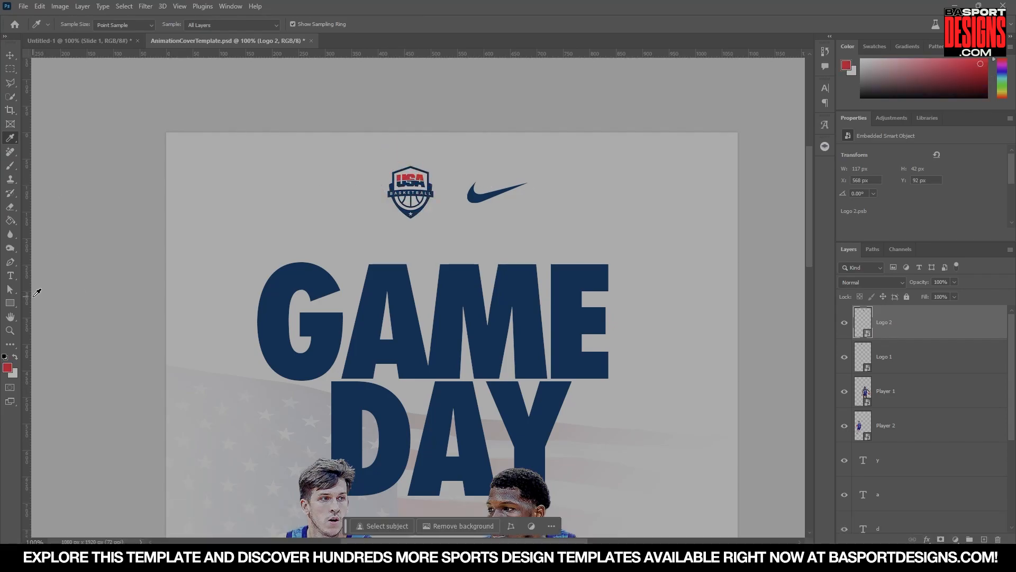
pyautogui.rightClick(14, 303)
pyautogui.click(54, 345)
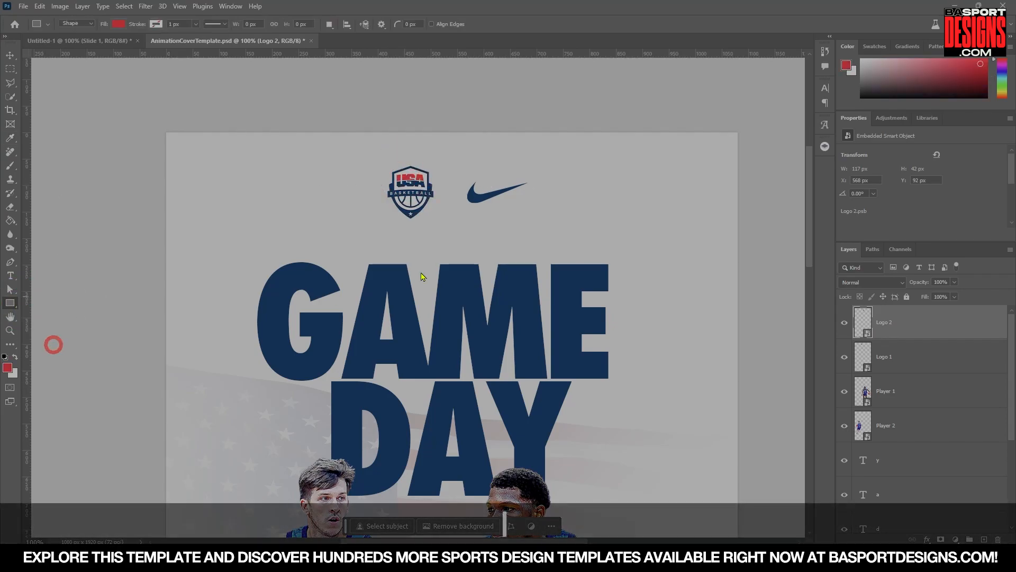
pyautogui.moveTo(450, 163); pyautogui.dragTo(449, 220)
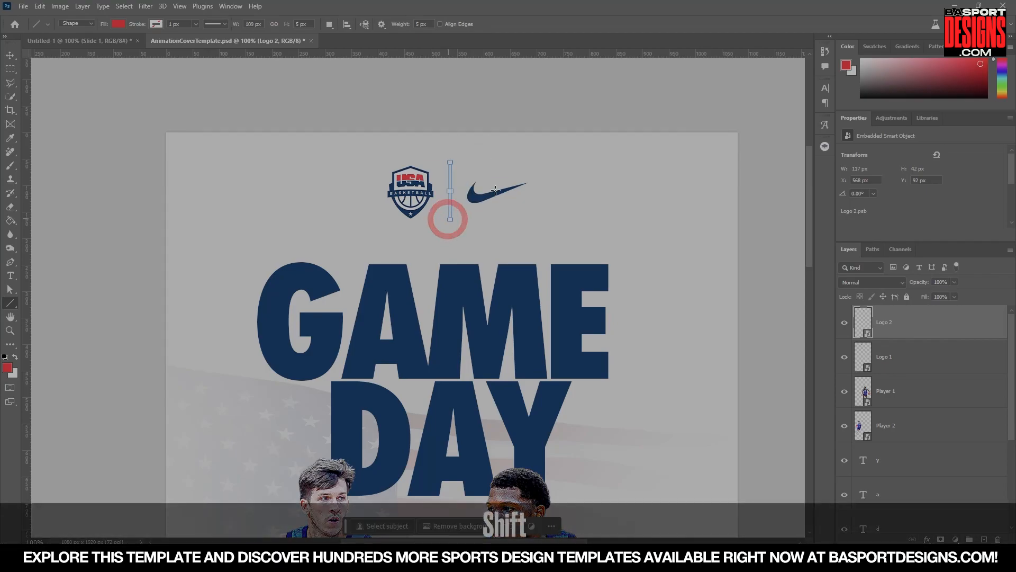
# Select the line and both logos, align their vertical centres to the selection and nudge the line.
pyautogui.click(7, 55)
pyautogui.keyDown('shift'); pyautogui.click(886, 391); pyautogui.keyUp('shift')
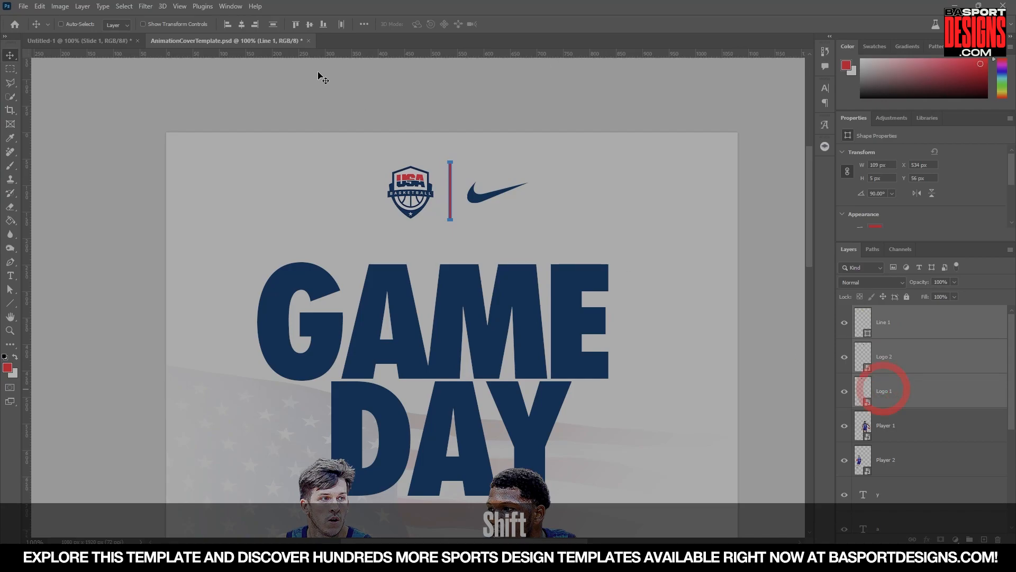
pyautogui.click(364, 24)
pyautogui.click(395, 121)
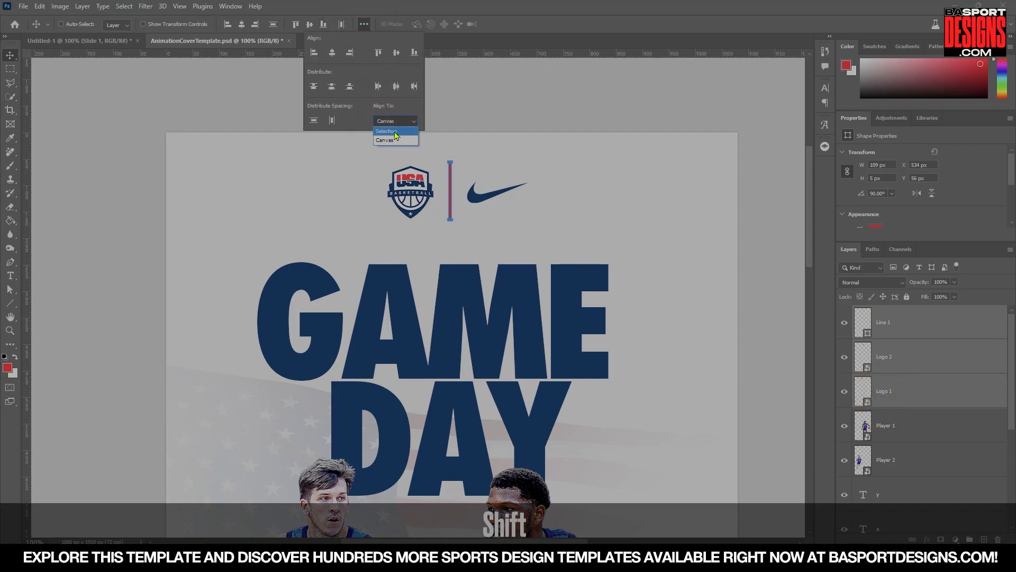
pyautogui.click(397, 136)
pyautogui.click(396, 55)
pyautogui.moveTo(481, 188); pyautogui.dragTo(496, 188)
# Group the line and both logos and name the group Top Logos.
pyautogui.keyDown('shift'); pyautogui.click(970, 540); pyautogui.keyUp('shift')
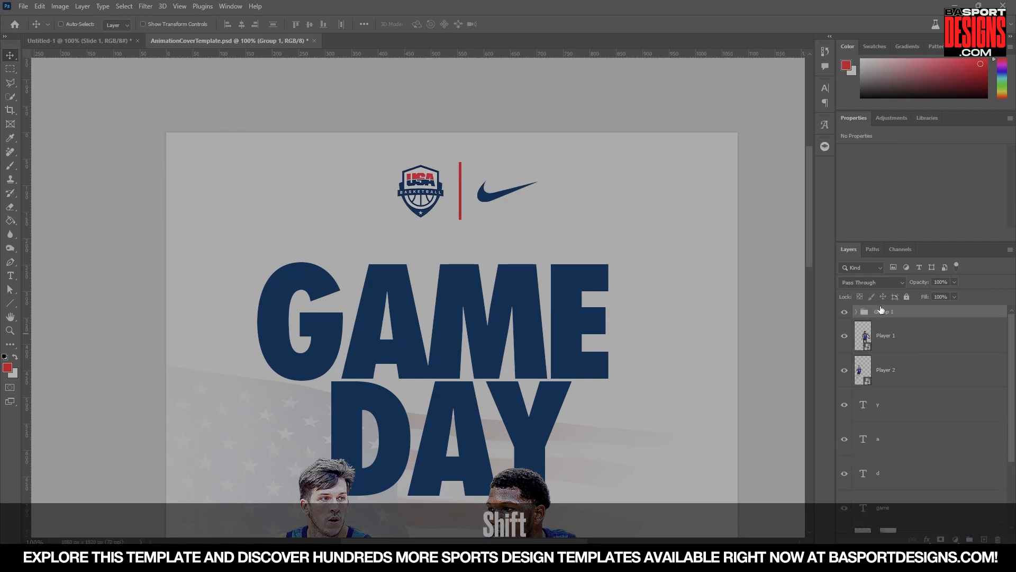
pyautogui.doubleClick(881, 313)
pyautogui.write('Top Logos')
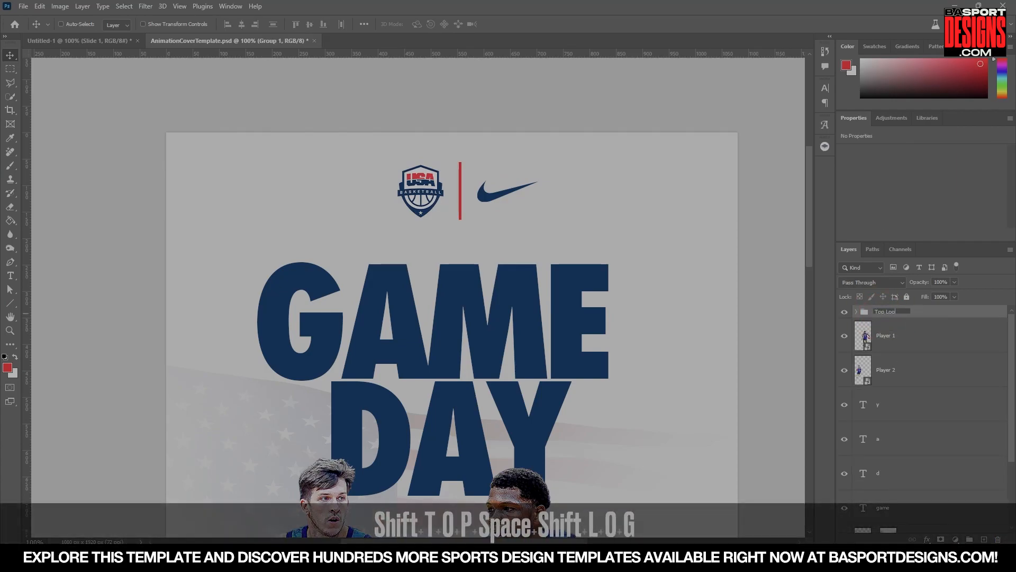
pyautogui.press('Return')
# Centre the Top Logos group horizontally on the canvas.
pyautogui.click(362, 26)
pyautogui.click(401, 122)
pyautogui.click(397, 140)
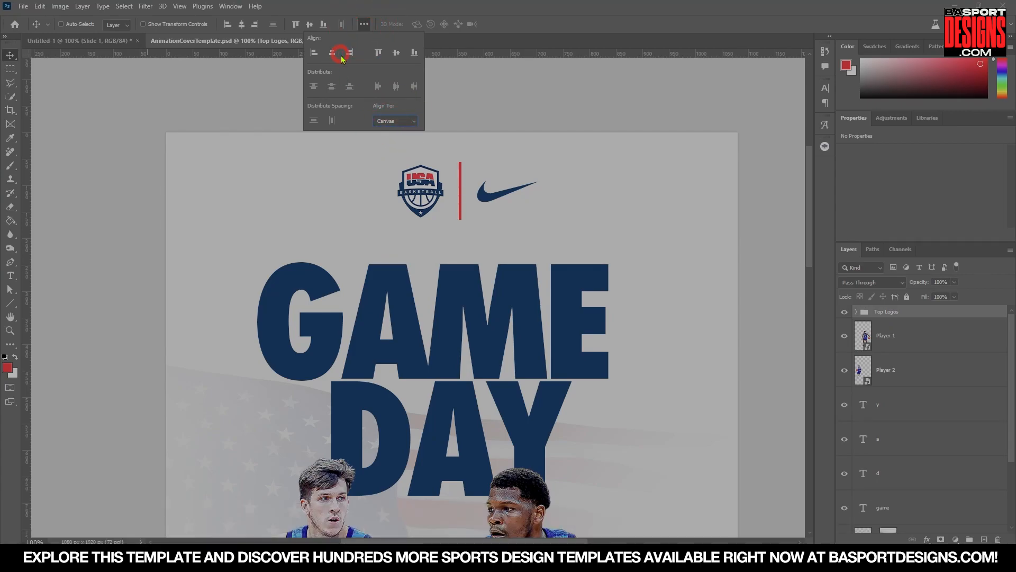
pyautogui.click(332, 53)
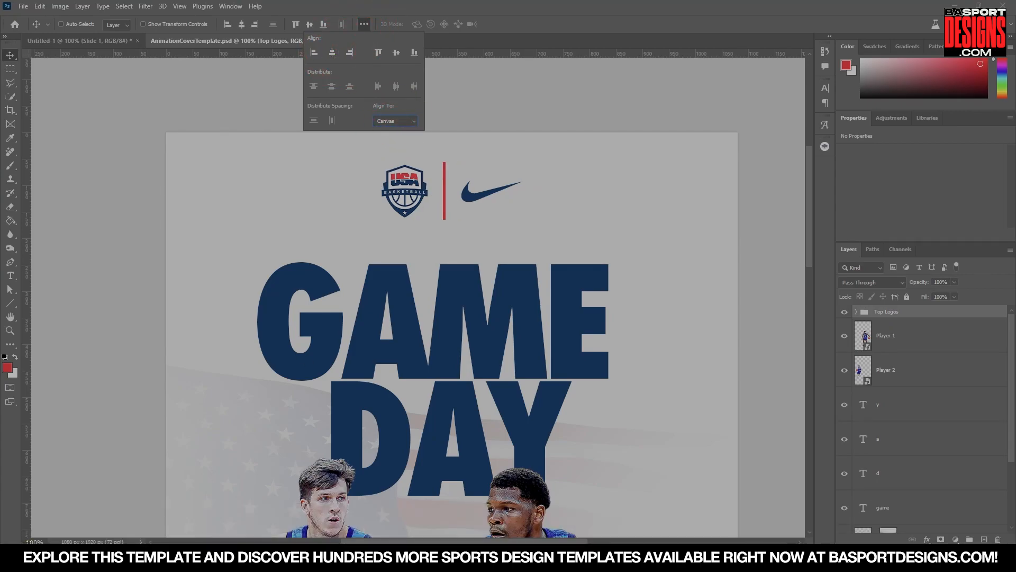
pyautogui.click(29, 541)
pyautogui.write('50')
pyautogui.press('Return')
pyautogui.write('25')
pyautogui.press('Return')
pyautogui.press('space')
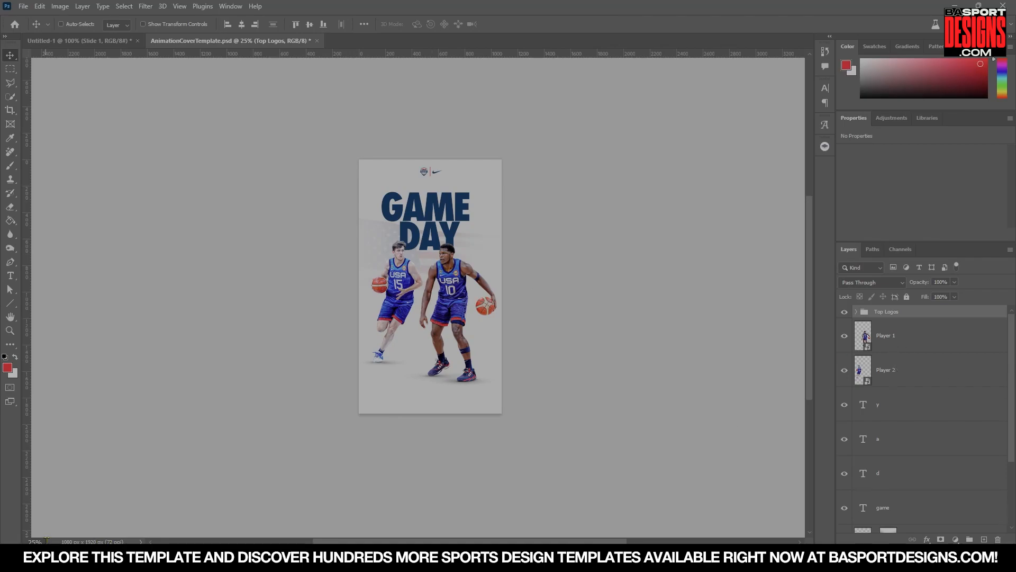
# Add an Exposure adjustment layer above the Top Logos group with exposure -1.20 and gamma correction 0.78.
pyautogui.write('50')
pyautogui.press('Return')
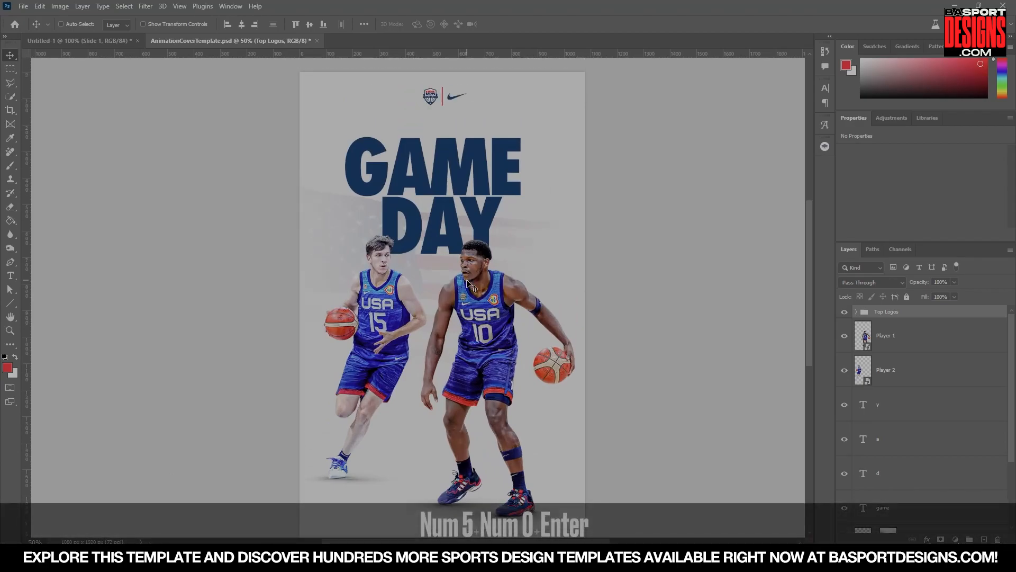
pyautogui.click(896, 314)
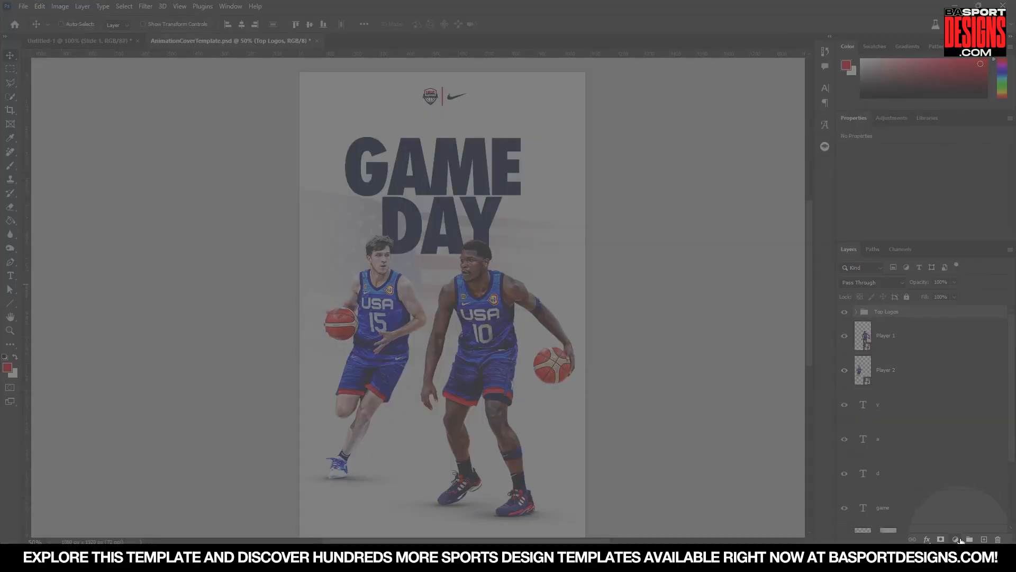
pyautogui.click(956, 539)
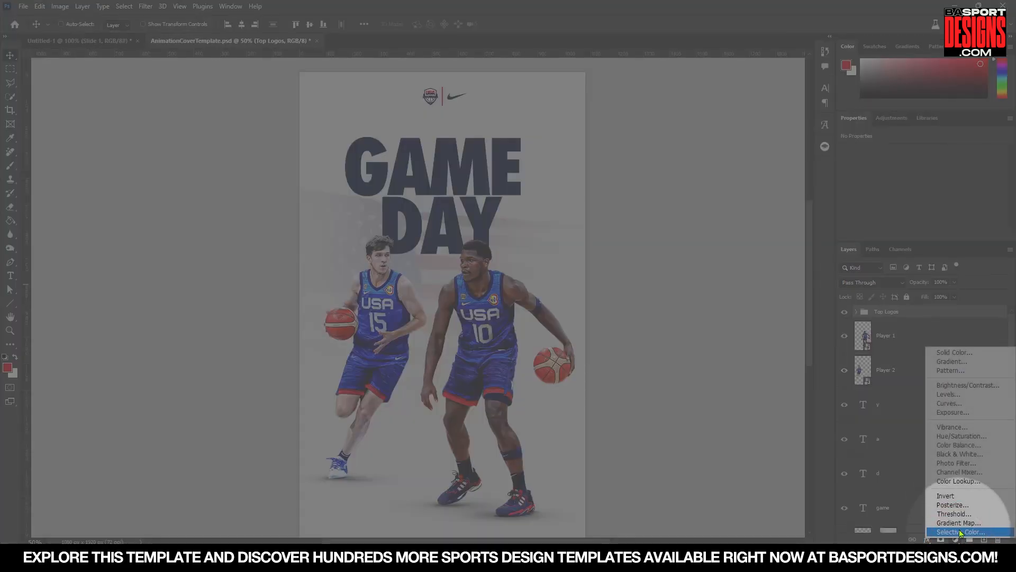
pyautogui.click(949, 416)
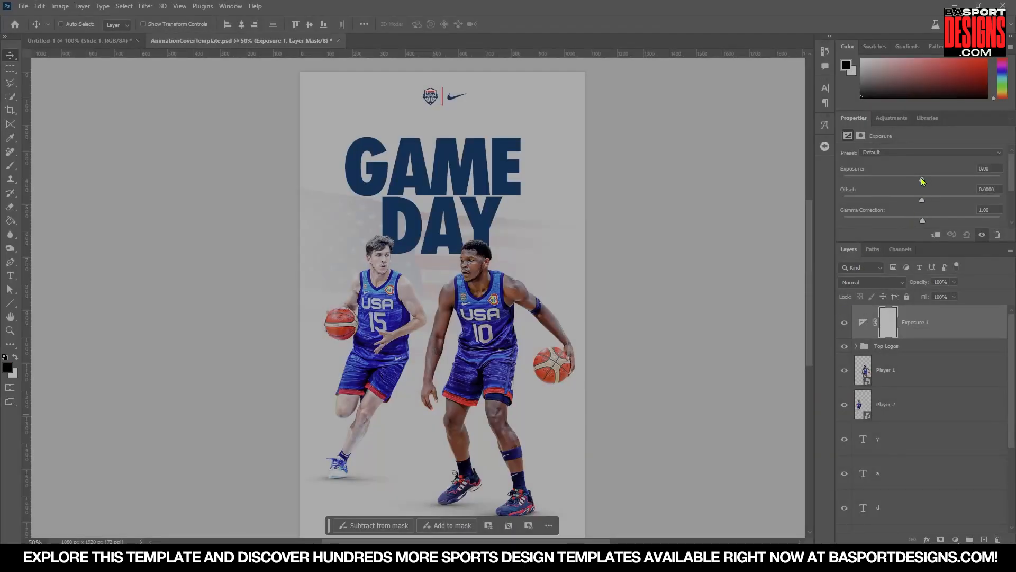
pyautogui.moveTo(922, 181); pyautogui.dragTo(910, 184)
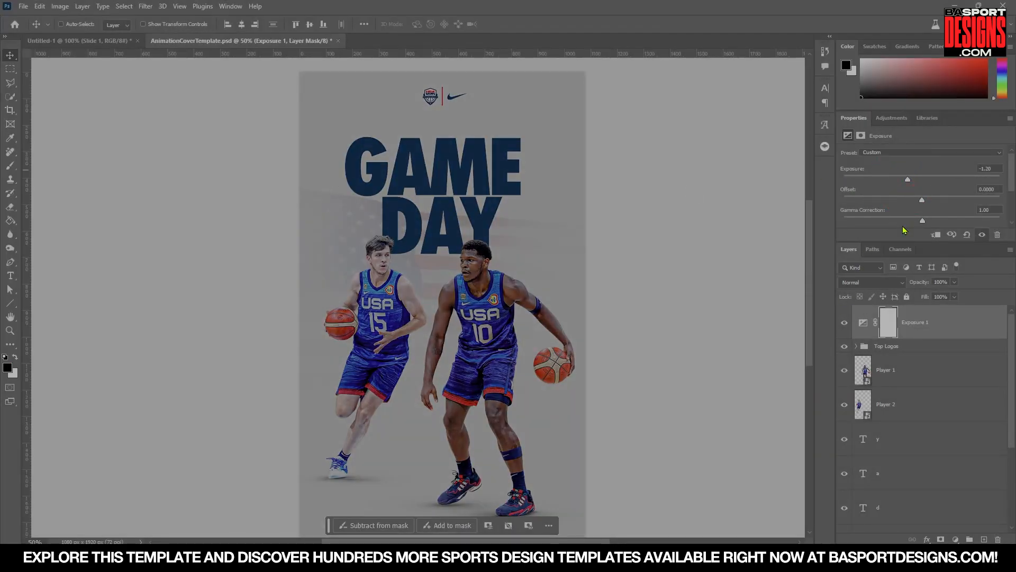
pyautogui.moveTo(923, 224); pyautogui.dragTo(936, 225)
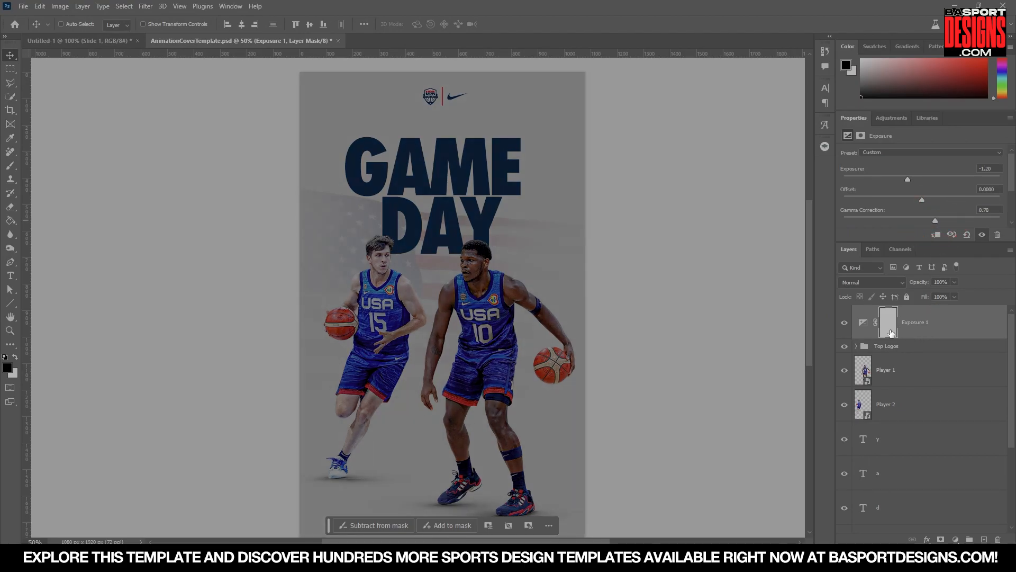
# Invert the Exposure 1 layer mask to black so the darkening is hidden.
pyautogui.click(890, 333)
pyautogui.press('ctrl')
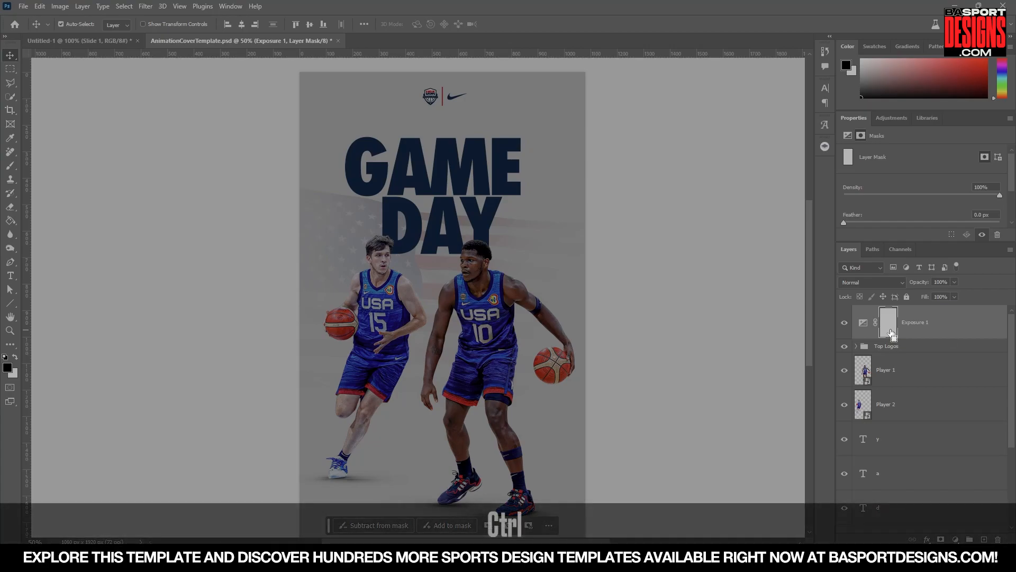
pyautogui.hotkey('ctrl', 'i')
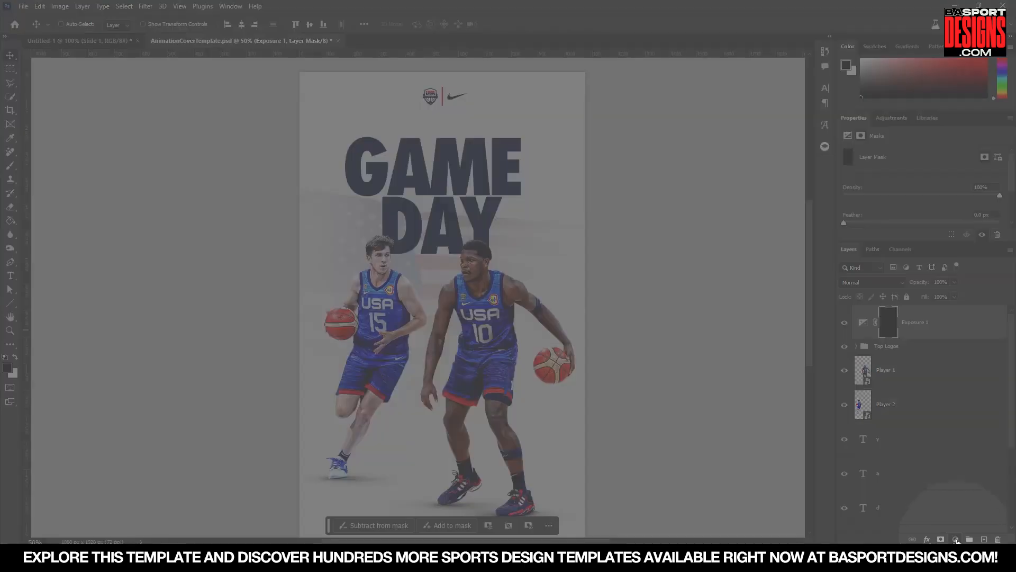
# Add a second Exposure adjustment layer at +0.42 exposure and invert its mask to black.
pyautogui.click(956, 539)
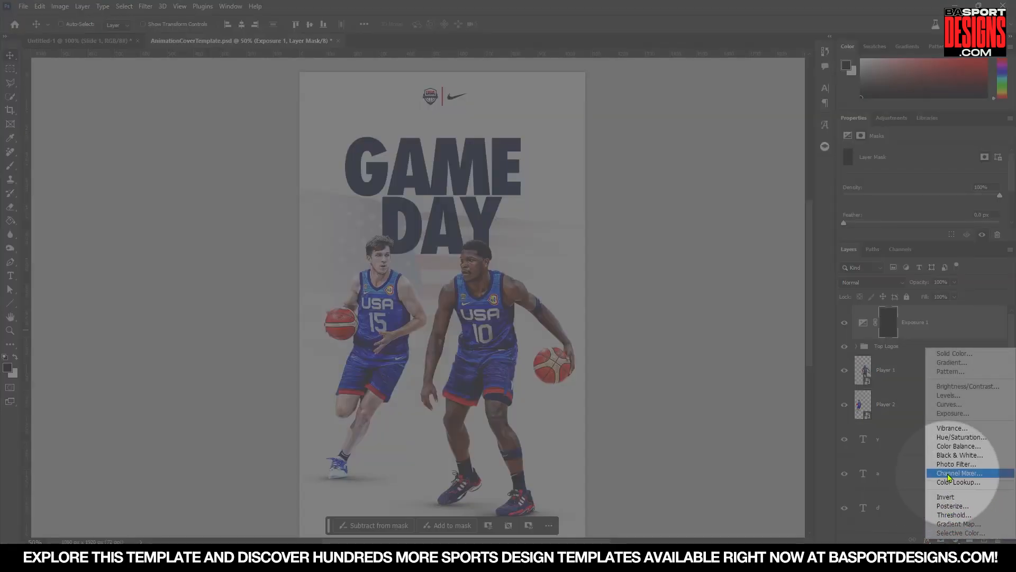
pyautogui.click(943, 416)
pyautogui.moveTo(925, 185); pyautogui.dragTo(927, 183)
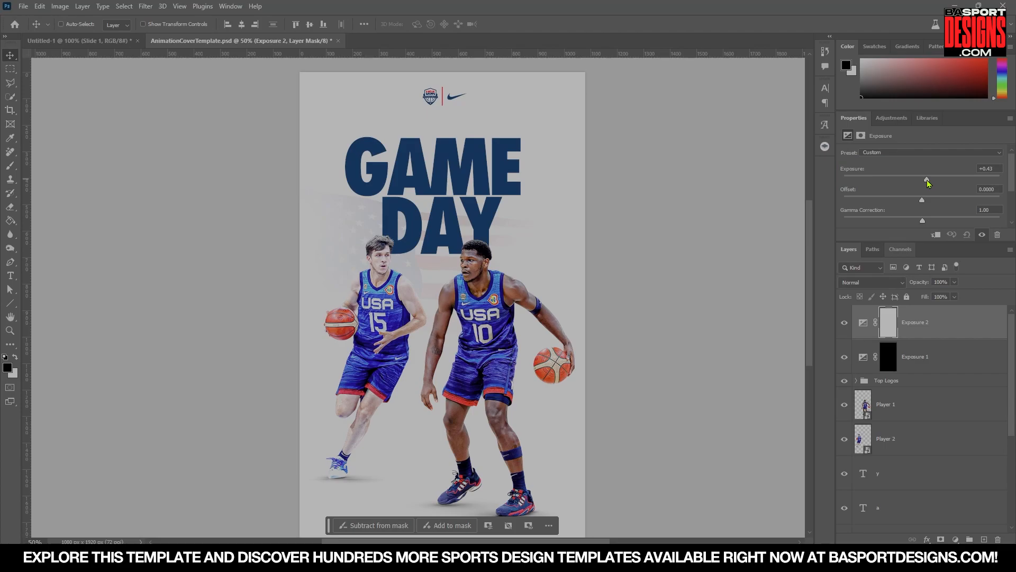
pyautogui.click(884, 320)
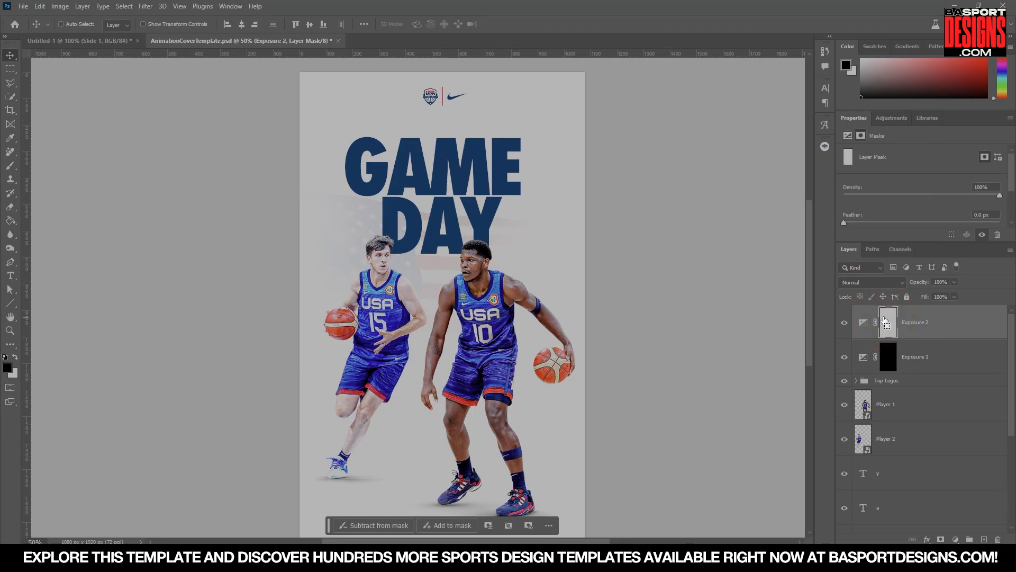
pyautogui.hotkey('ctrl', 'i')
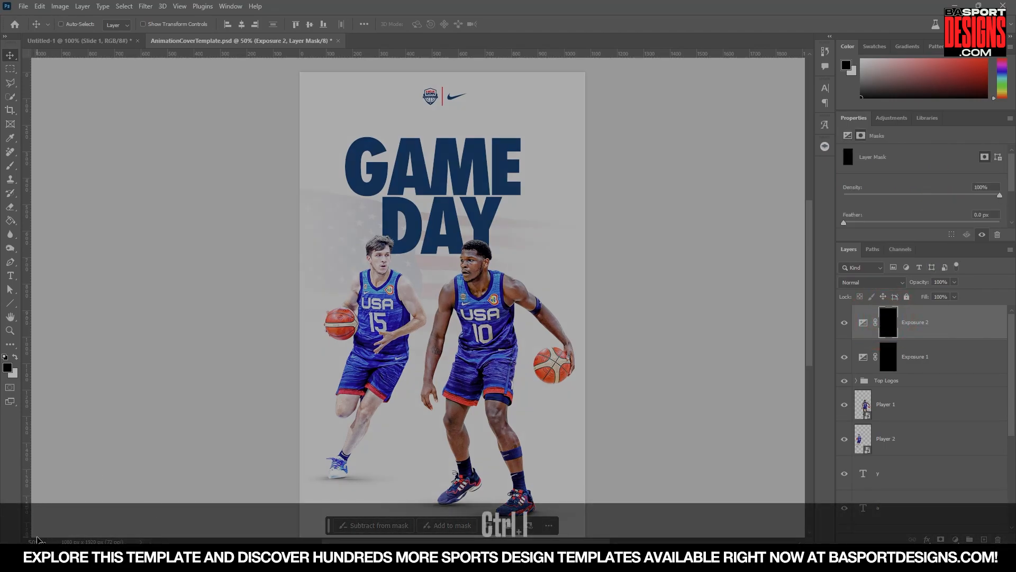
# Paint white with a large soft brush at 15% flow on the Exposure 1 mask to darken the poster's bottom and sides.
pyautogui.click(35, 541)
pyautogui.write('35')
pyautogui.press('Return')
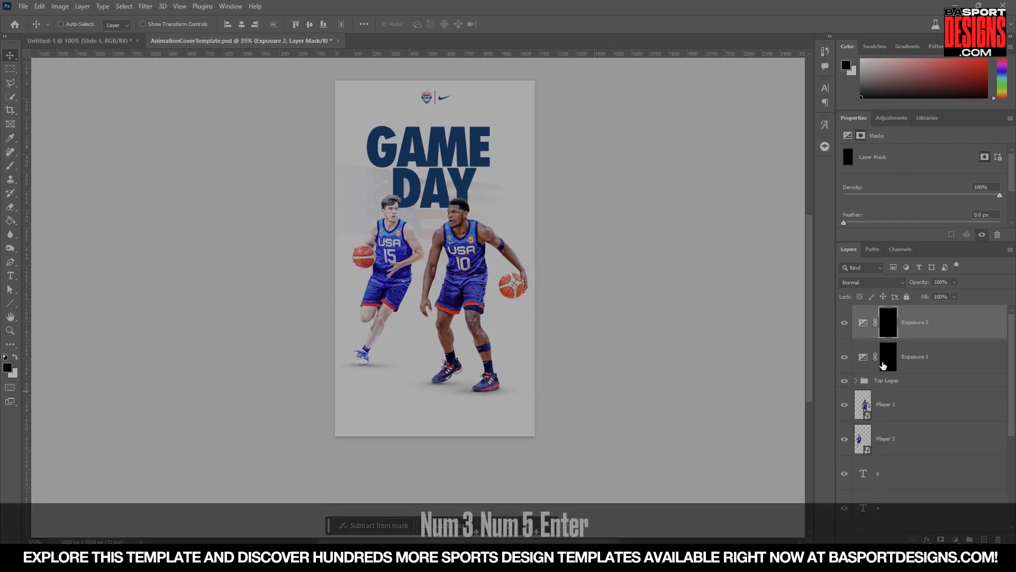
pyautogui.click(883, 365)
pyautogui.scroll(1, 101, 324)
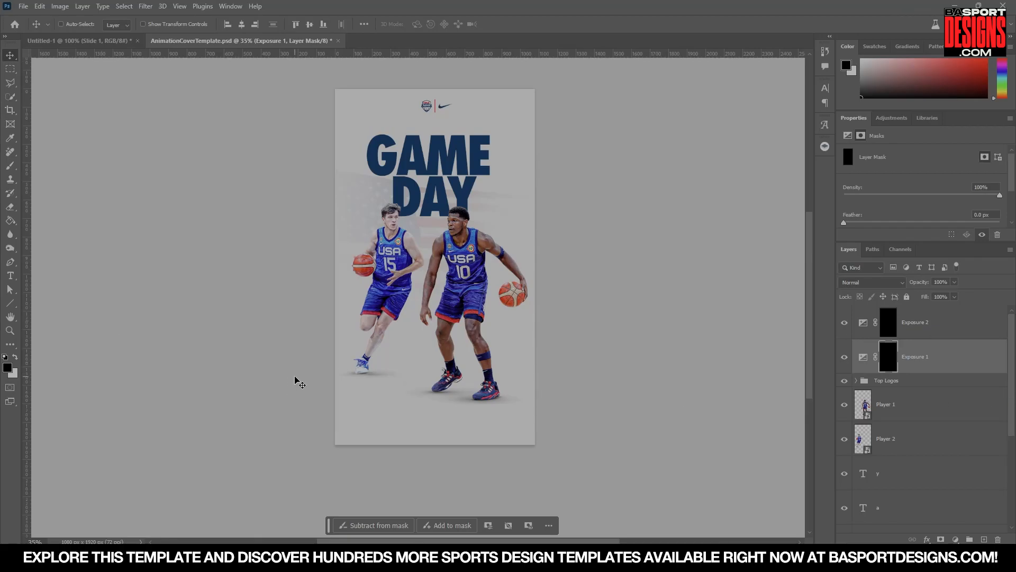
pyautogui.click(17, 357)
pyautogui.click(10, 165)
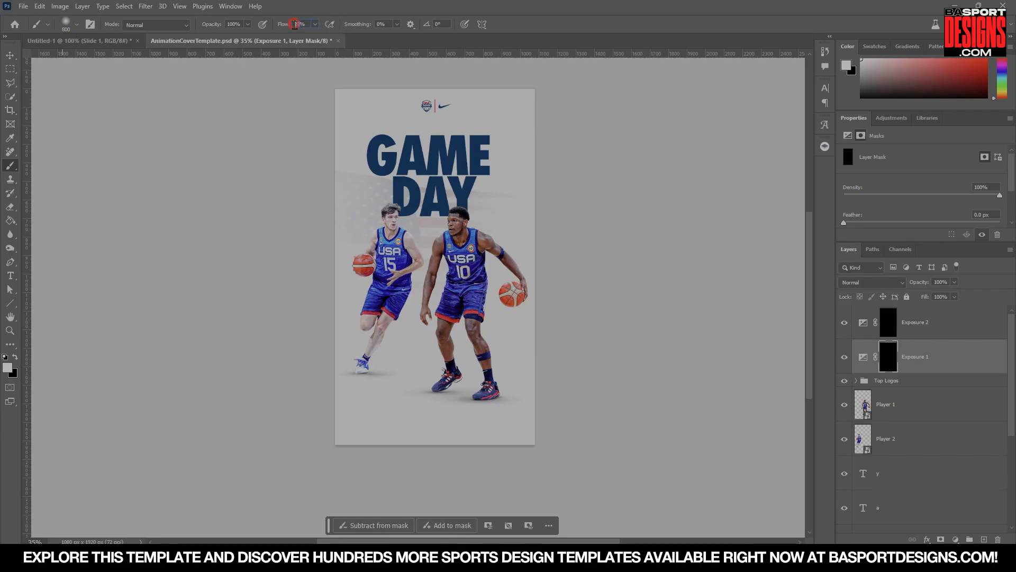
pyautogui.write('15')
pyautogui.press('Return')
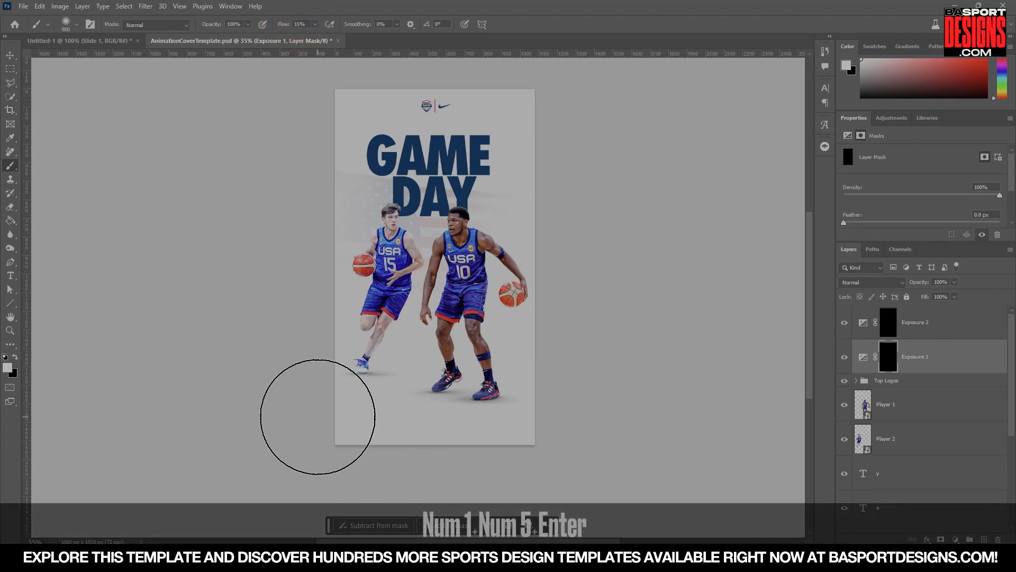
pyautogui.press(']')
pyautogui.moveTo(315, 421)
pyautogui.mouseDown()
pyautogui.moveTo(470, 433)
pyautogui.moveTo(451, 440)
pyautogui.moveTo(334, 406)
pyautogui.moveTo(324, 316)
pyautogui.moveTo(357, 375)
pyautogui.moveTo(458, 409)
pyautogui.moveTo(516, 415)
pyautogui.moveTo(500, 375)
pyautogui.moveTo(551, 394)
pyautogui.moveTo(414, 364)
pyautogui.mouseUp()
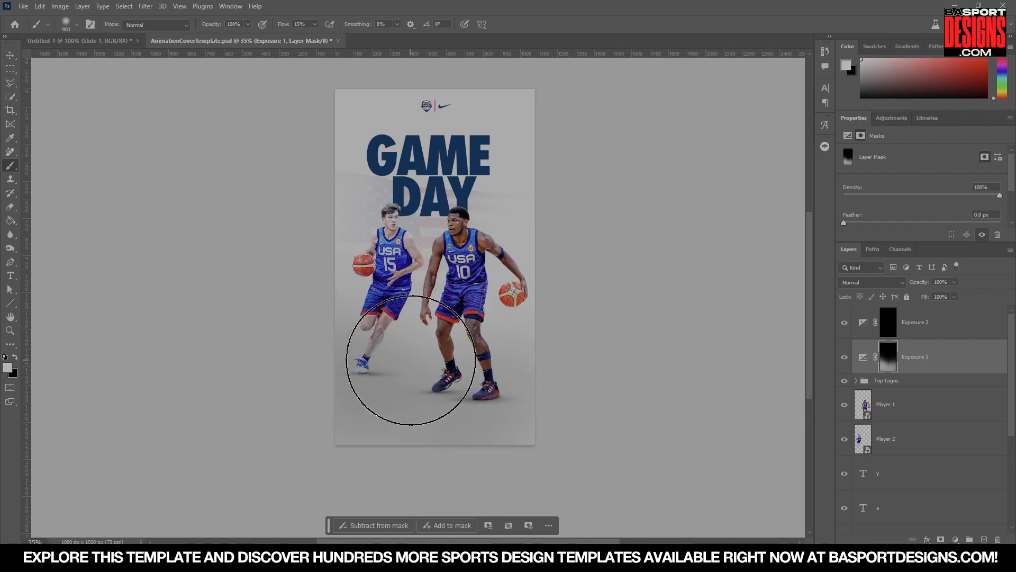
pyautogui.press(']')
pyautogui.press(']')
pyautogui.moveTo(301, 242); pyautogui.dragTo(279, 162)
pyautogui.moveTo(276, 145)
pyautogui.mouseDown()
pyautogui.moveTo(334, 335)
pyautogui.moveTo(364, 353)
pyautogui.mouseUp()
pyautogui.moveTo(490, 423)
pyautogui.mouseDown()
pyautogui.moveTo(535, 443)
pyautogui.moveTo(334, 451)
pyautogui.moveTo(389, 449)
pyautogui.mouseUp()
pyautogui.click(334, 451)
pyautogui.press('[')
pyautogui.press('[')
pyautogui.moveTo(477, 446); pyautogui.dragTo(453, 445)
pyautogui.scroll(1, 544, 436)
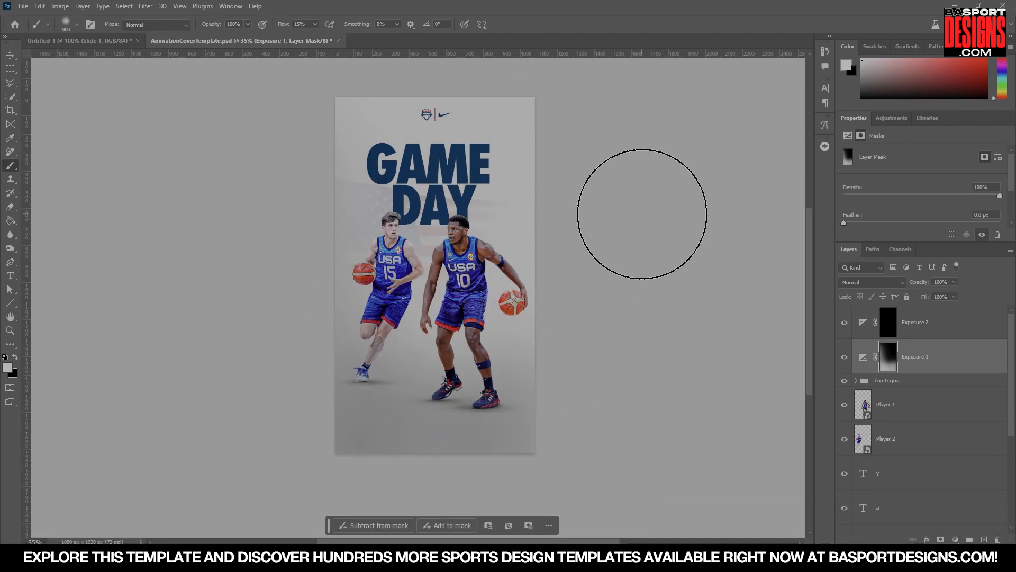
pyautogui.click(845, 357)
pyautogui.click(845, 358)
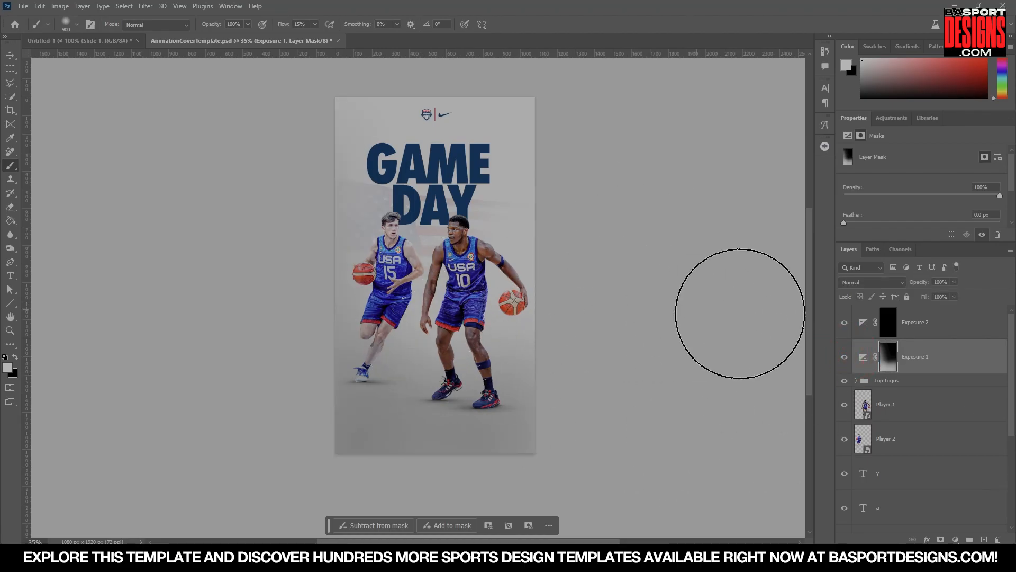
pyautogui.click(845, 359)
pyautogui.click(845, 359)
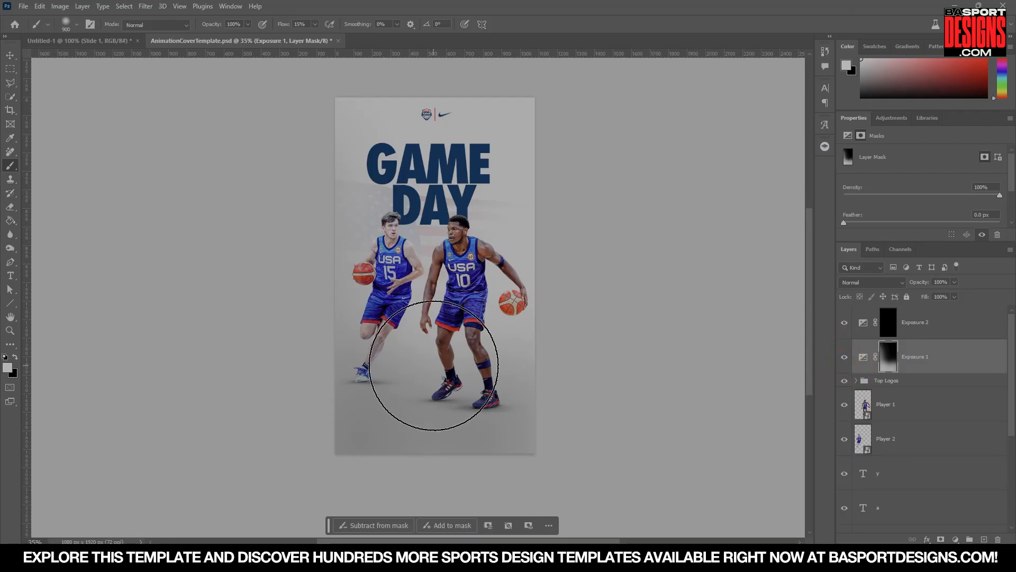
# Paint white on the Exposure 2 mask to brighten the area behind the right player and the players' faces.
pyautogui.click(896, 328)
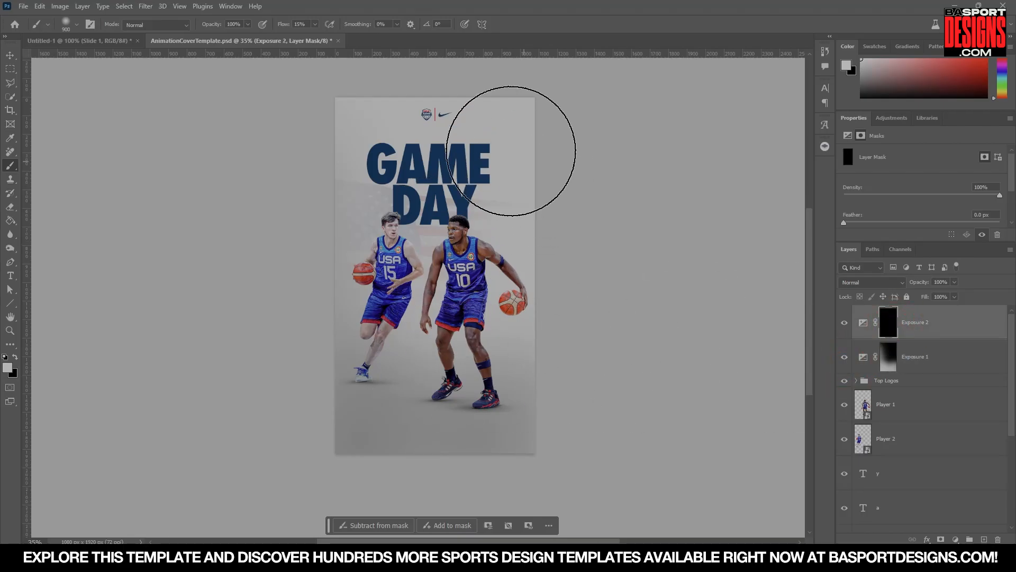
pyautogui.moveTo(517, 118)
pyautogui.mouseDown()
pyautogui.moveTo(453, 179)
pyautogui.moveTo(439, 235)
pyautogui.moveTo(472, 252)
pyautogui.moveTo(411, 242)
pyautogui.moveTo(515, 284)
pyautogui.moveTo(492, 303)
pyautogui.mouseUp()
pyautogui.write('100')
pyautogui.press('Return')
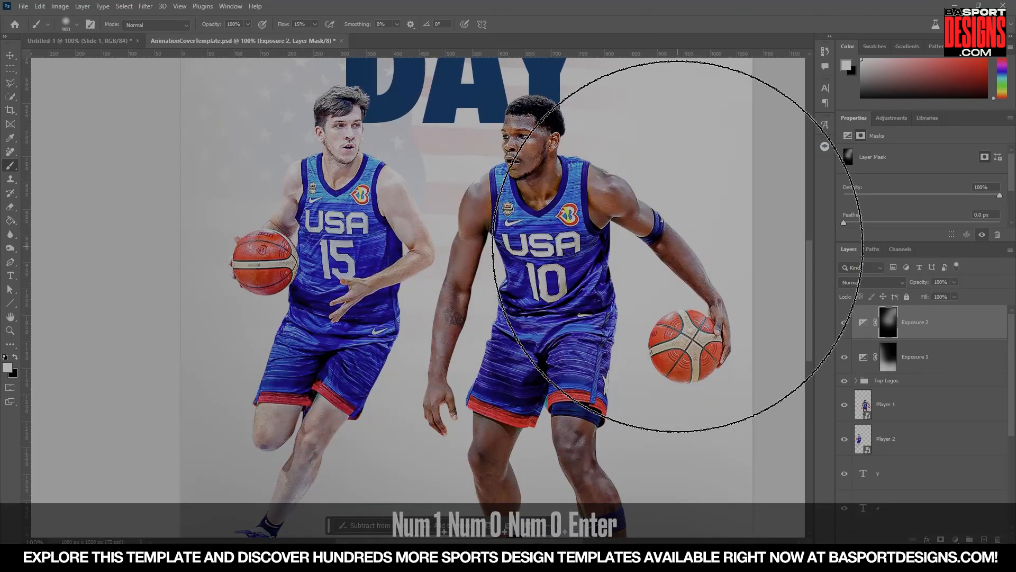
pyautogui.press('[')
pyautogui.press('[')
pyautogui.press('[')
pyautogui.press('[')
pyautogui.press('[')
pyautogui.press('[')
pyautogui.press('[')
pyautogui.press('[')
pyautogui.press('[')
pyautogui.press('[')
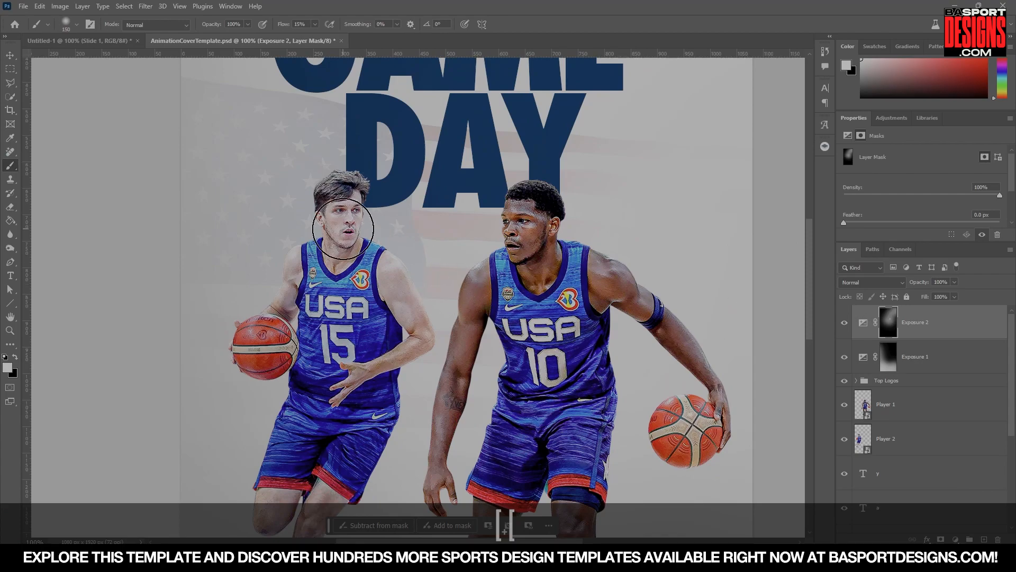
pyautogui.click(342, 210)
pyautogui.click(278, 335)
pyautogui.click(539, 239)
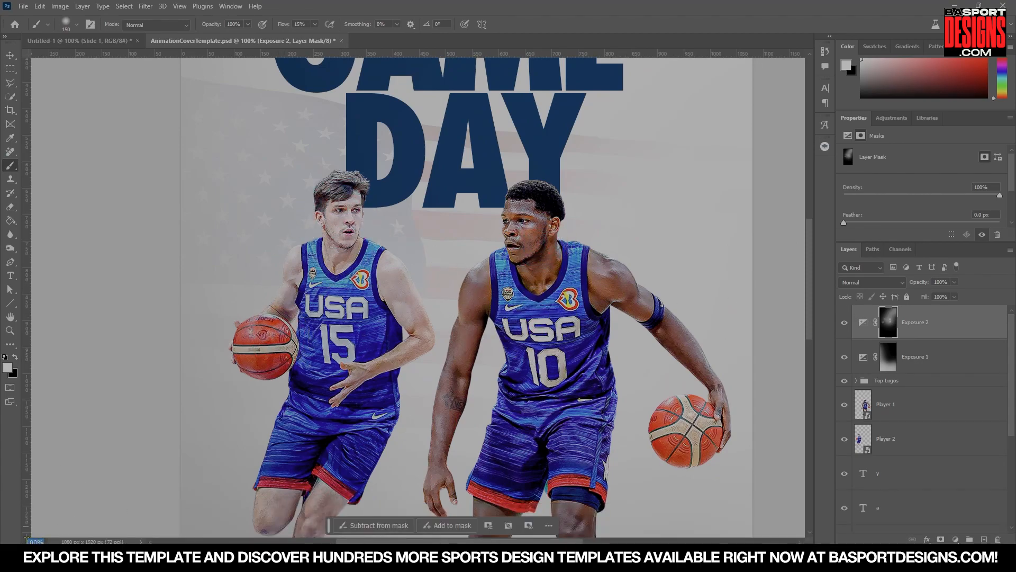
# Enlarge the brush and paint more light onto the Exposure 2 mask behind the right side of the title.
pyautogui.write('50')
pyautogui.press('Return')
pyautogui.scroll(1, 442, 297)
pyautogui.press(']')
pyautogui.press(']')
pyautogui.press(']')
pyautogui.press(']')
pyautogui.press(']')
pyautogui.press(']')
pyautogui.press(']')
pyautogui.moveTo(471, 178)
pyautogui.mouseDown()
pyautogui.moveTo(450, 187)
pyautogui.moveTo(433, 164)
pyautogui.mouseUp()
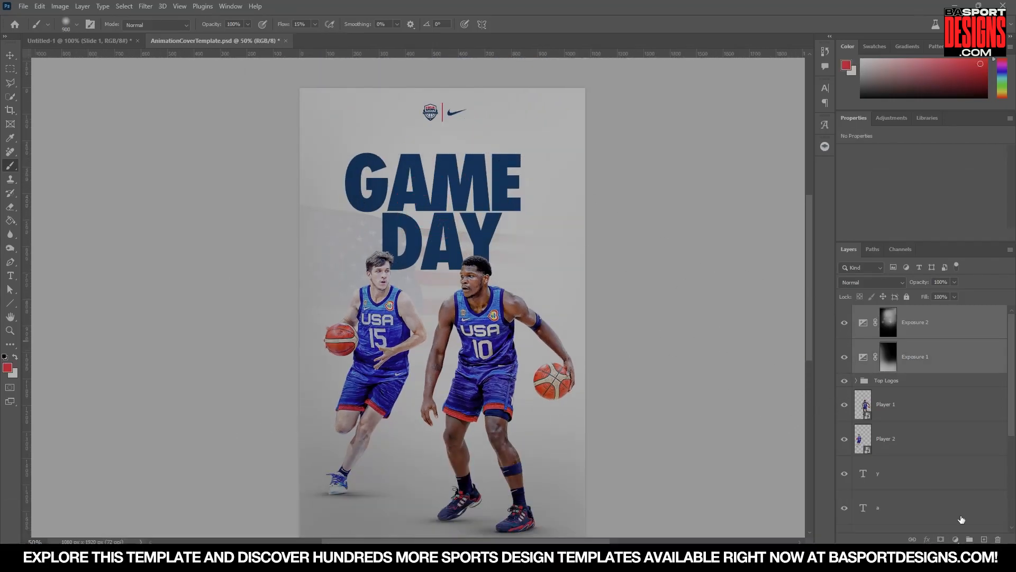
# Group the two Exposure layers, name the group Lighting, and toggle its visibility to compare.
pyautogui.click(970, 539)
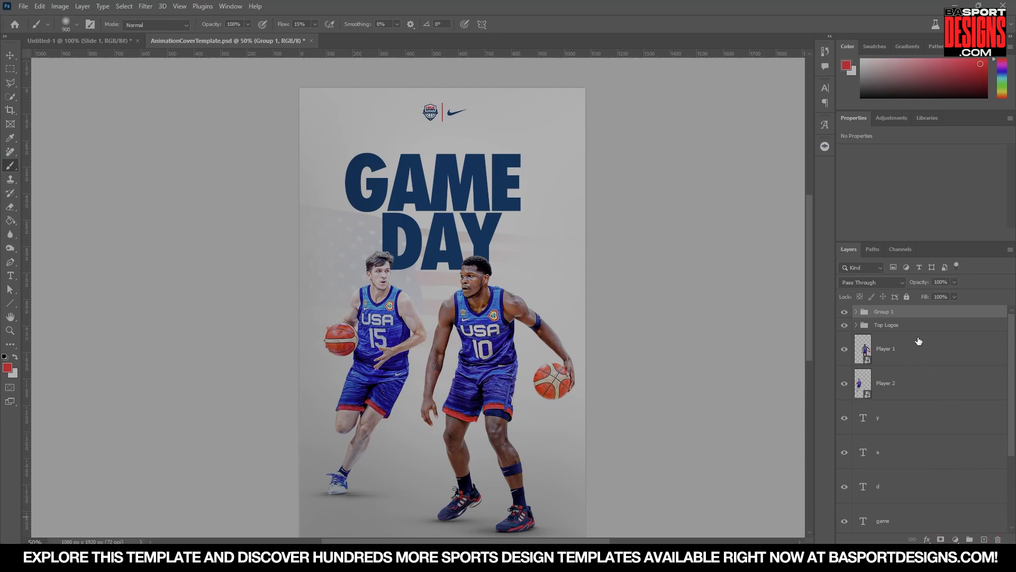
pyautogui.doubleClick(883, 312)
pyautogui.write('Lighting')
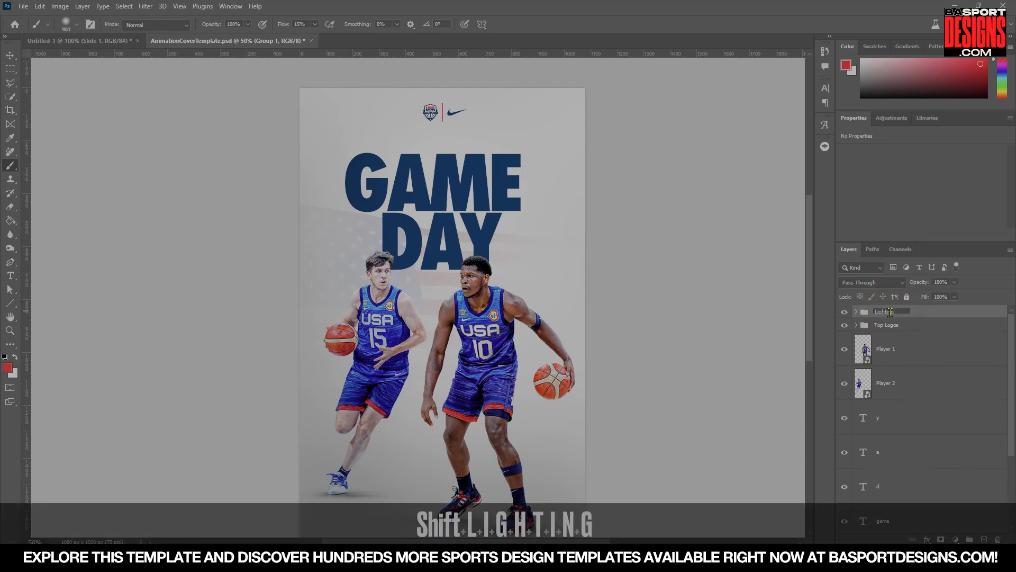
pyautogui.press('Return')
pyautogui.scroll(-2, 677, 262)
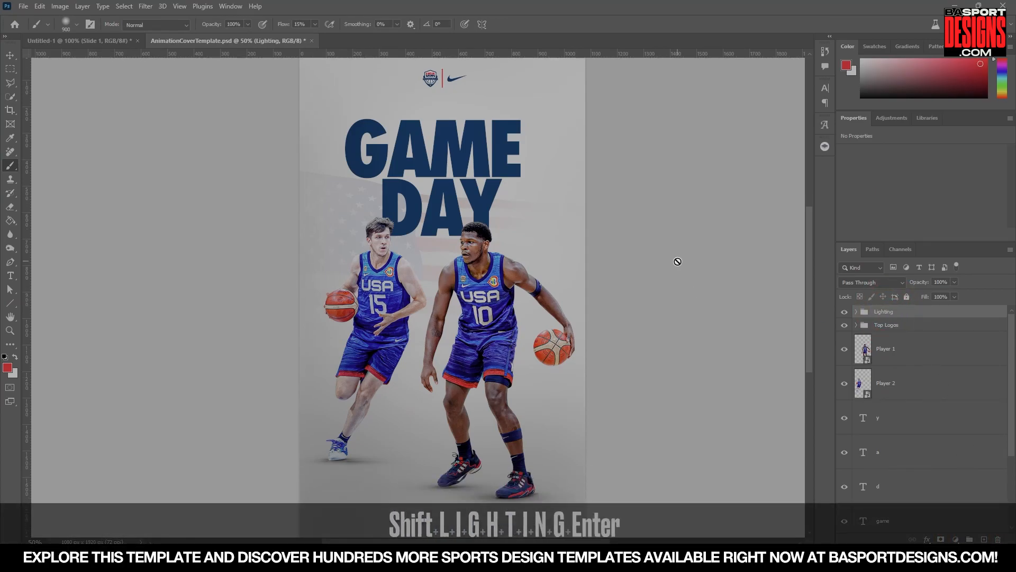
pyautogui.click(843, 315)
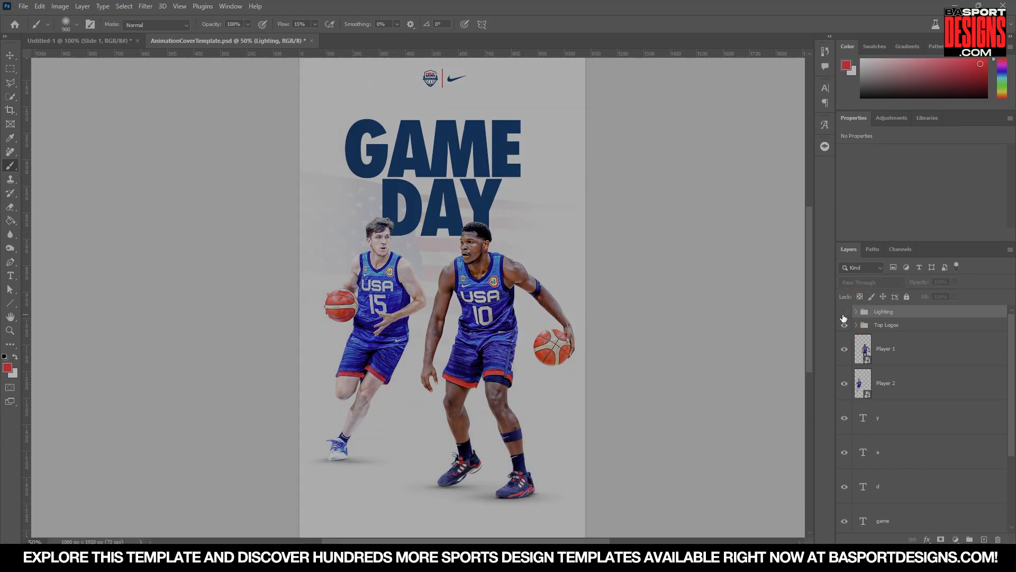
pyautogui.click(843, 317)
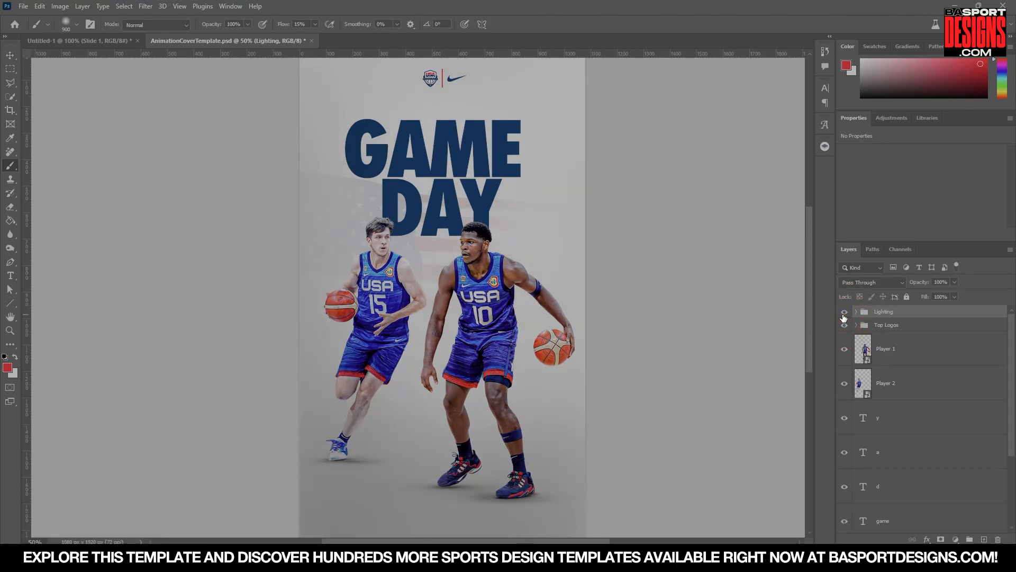
pyautogui.click(844, 316)
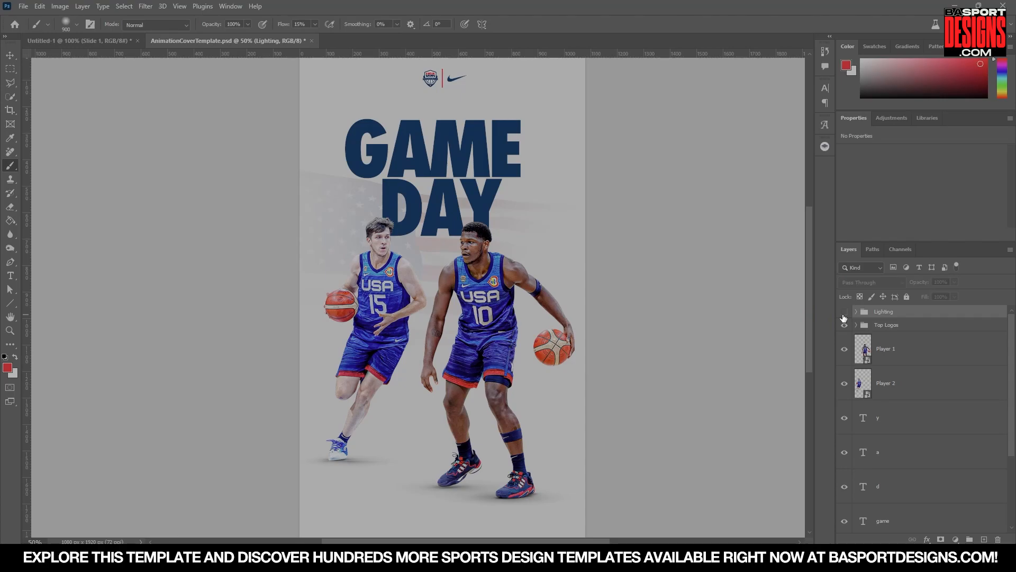
pyautogui.click(844, 317)
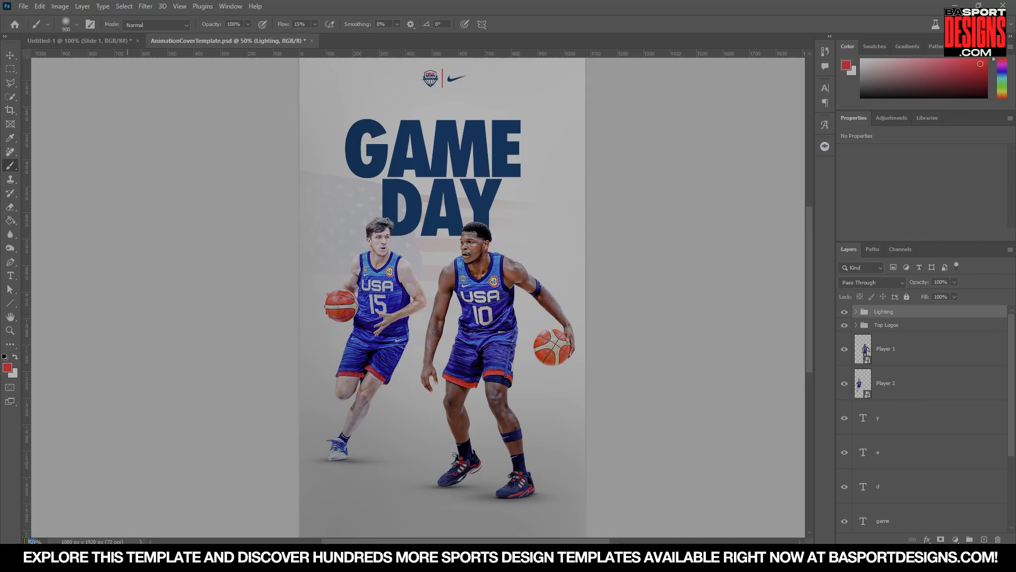
# Switch to the Move tool and save the document.
pyautogui.write('25')
pyautogui.press('Return')
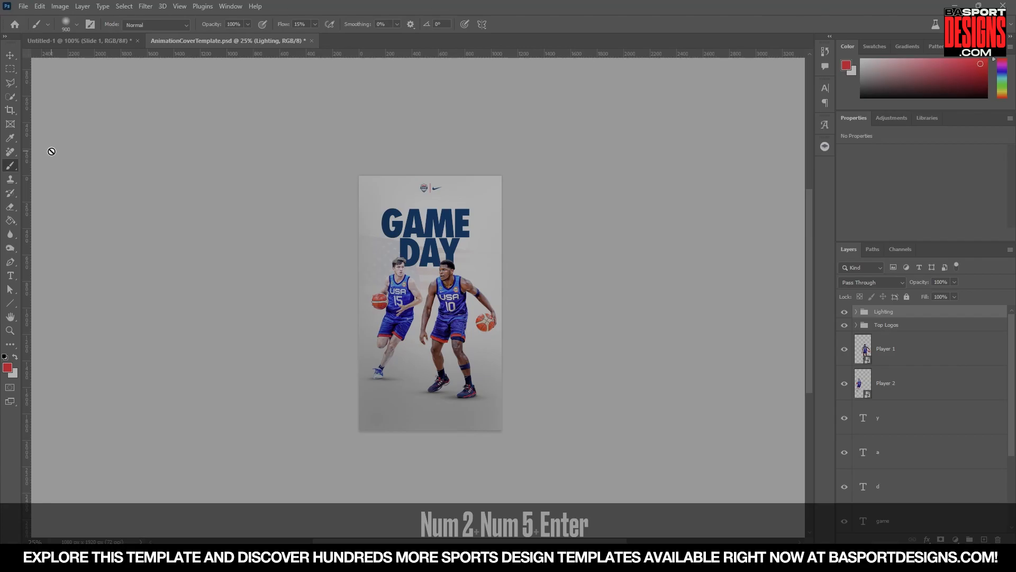
pyautogui.press('v')
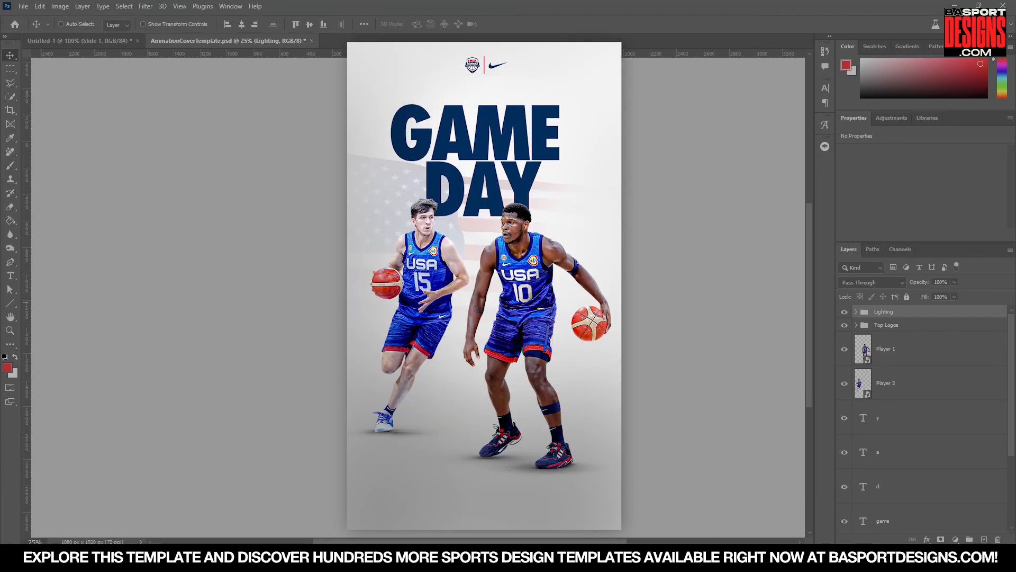
pyautogui.hotkey('ctrl', 's')
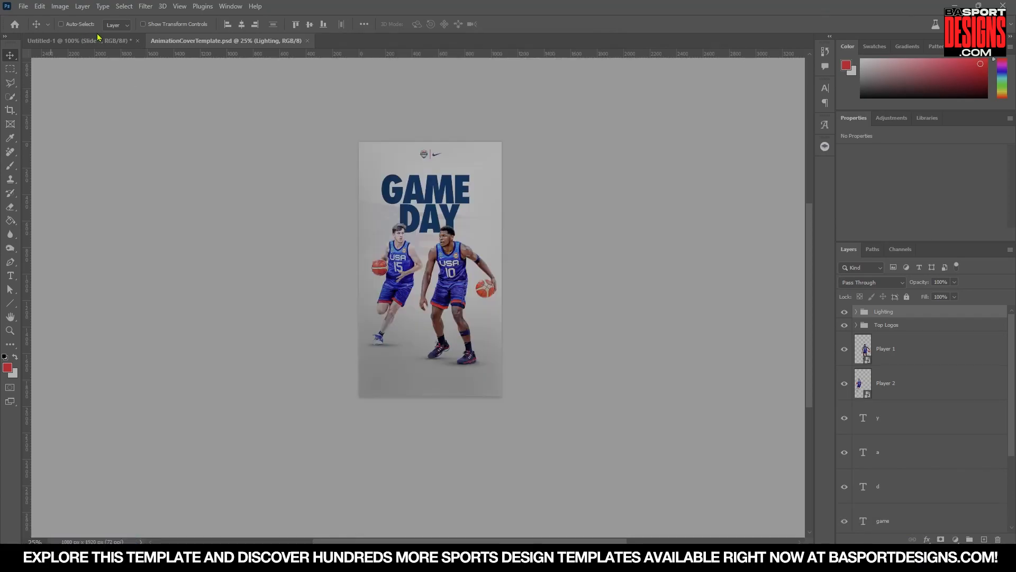
# Review the reference slides in the Untitled-1 document, switching between Slide 1 and Slide 2.
pyautogui.click(75, 40)
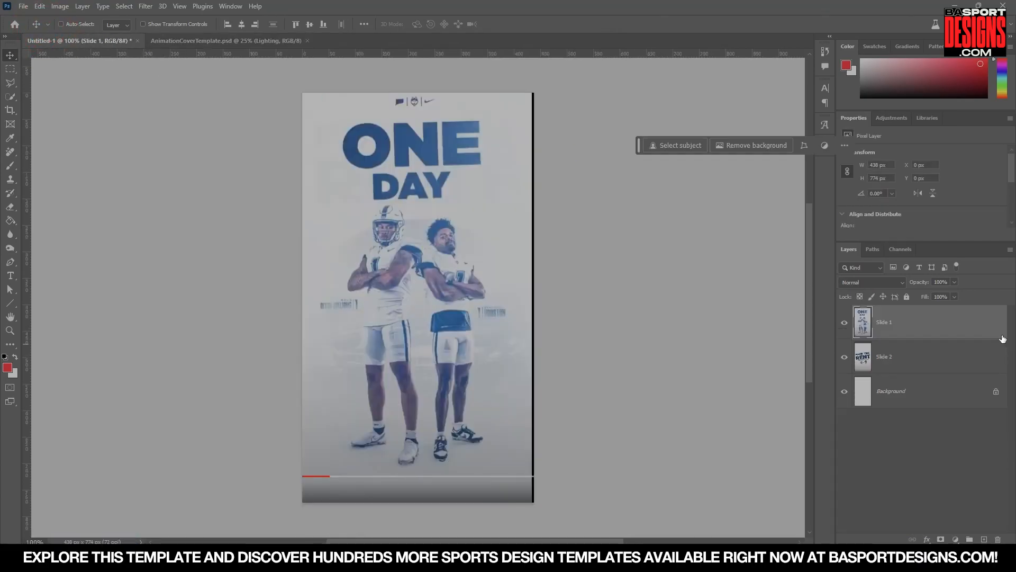
pyautogui.click(845, 322)
pyautogui.click(864, 356)
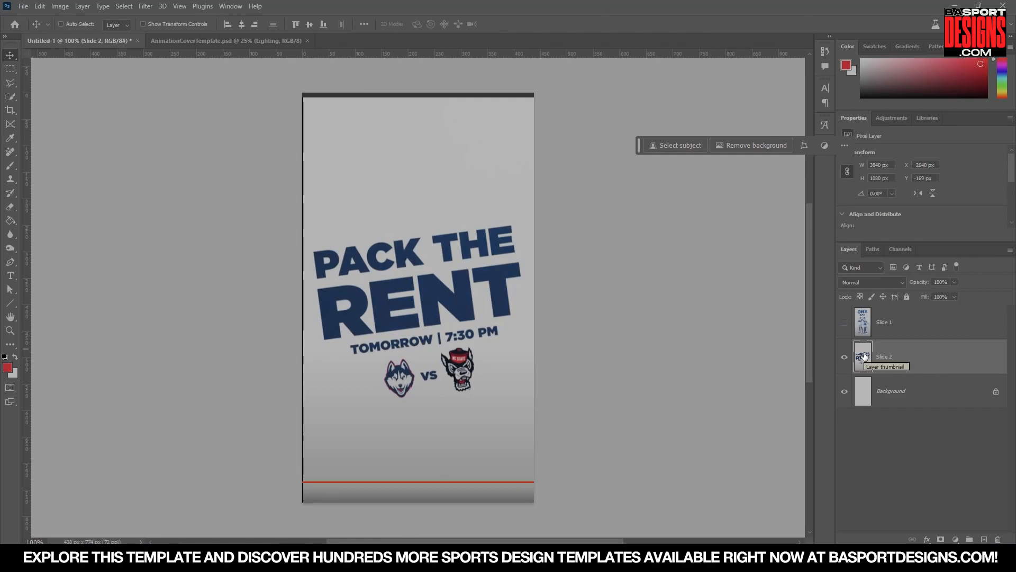
# Create a new document 1080 px wide and 1920 px tall.
pyautogui.click(21, 7)
pyautogui.click(35, 19)
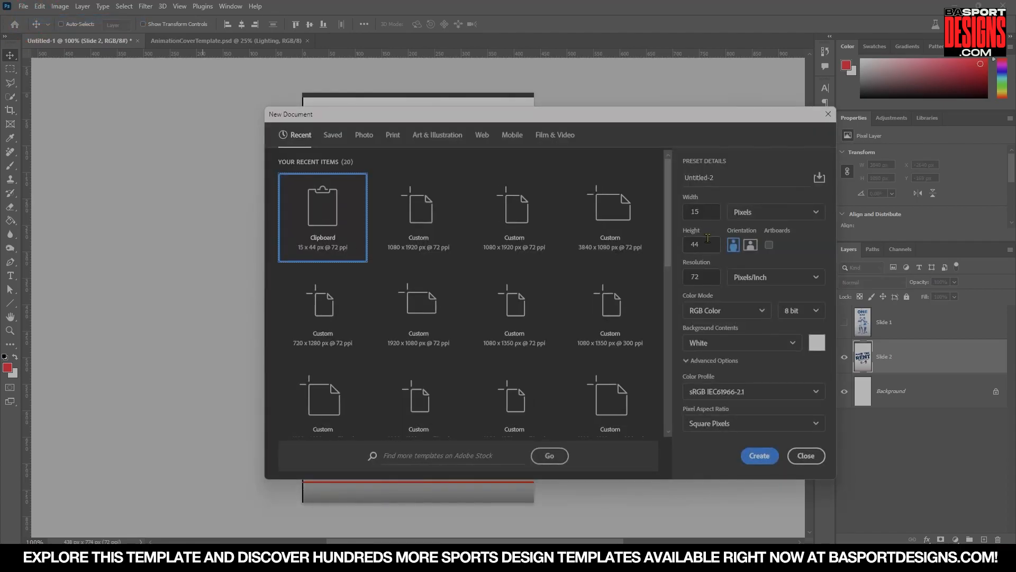
pyautogui.click(746, 211)
pyautogui.click(743, 212)
pyautogui.moveTo(701, 212); pyautogui.dragTo(683, 209)
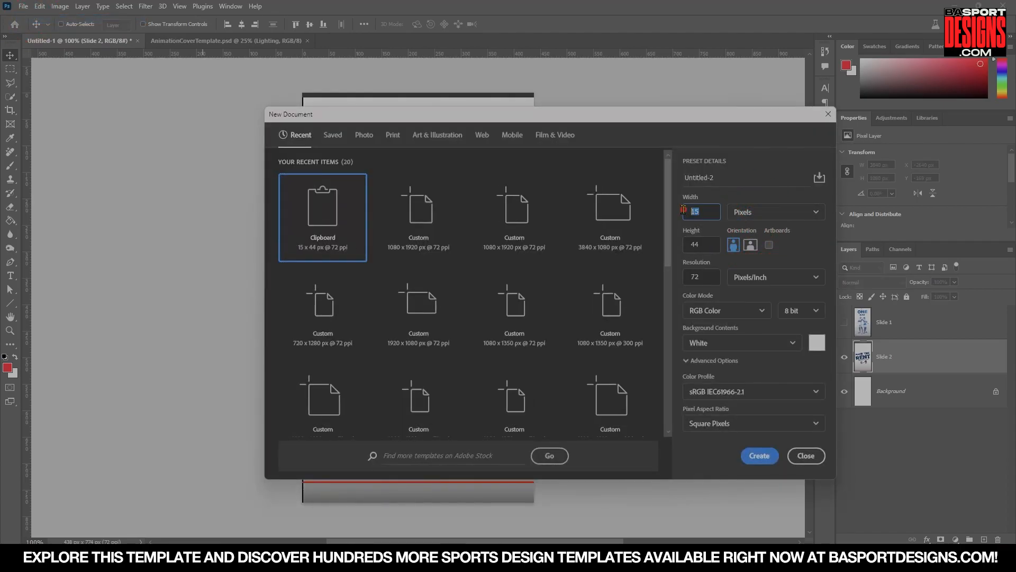
pyautogui.write('1080')
pyautogui.press('Tab')
pyautogui.write('1')
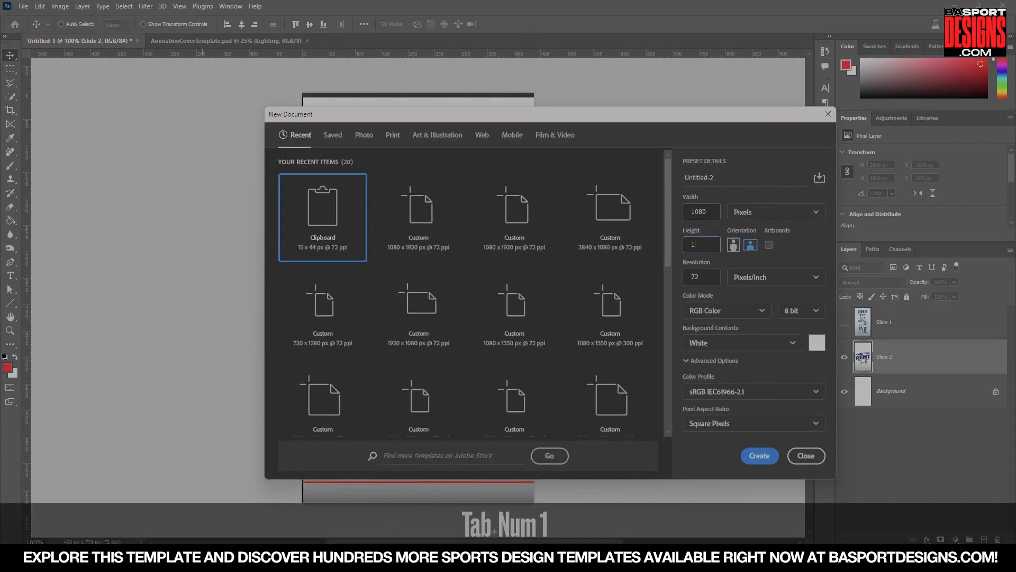
pyautogui.write('920')
pyautogui.press('Return')
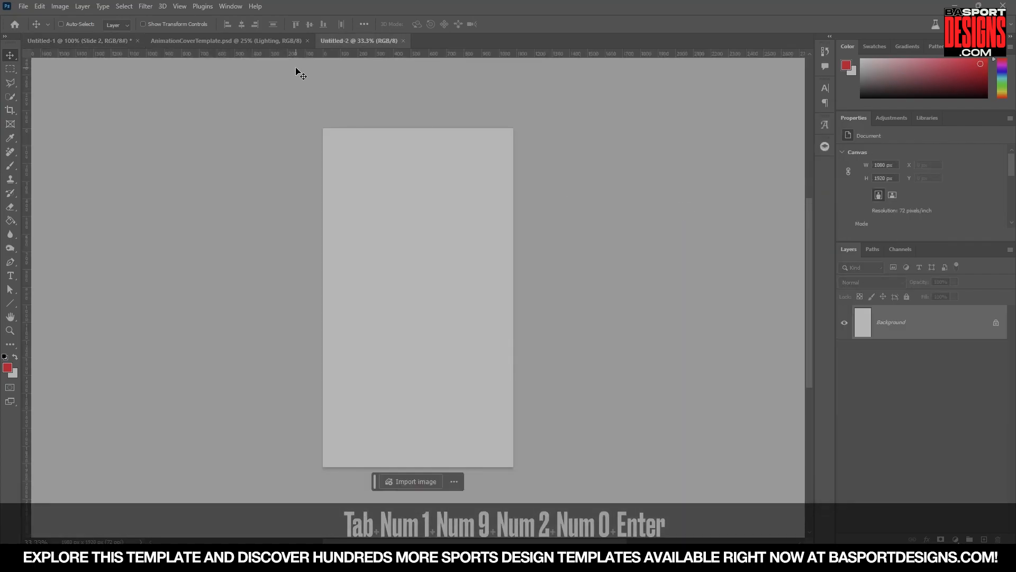
# Copy the background layers and the Lighting group from the poster and paste them in place into the new document.
pyautogui.click(263, 42)
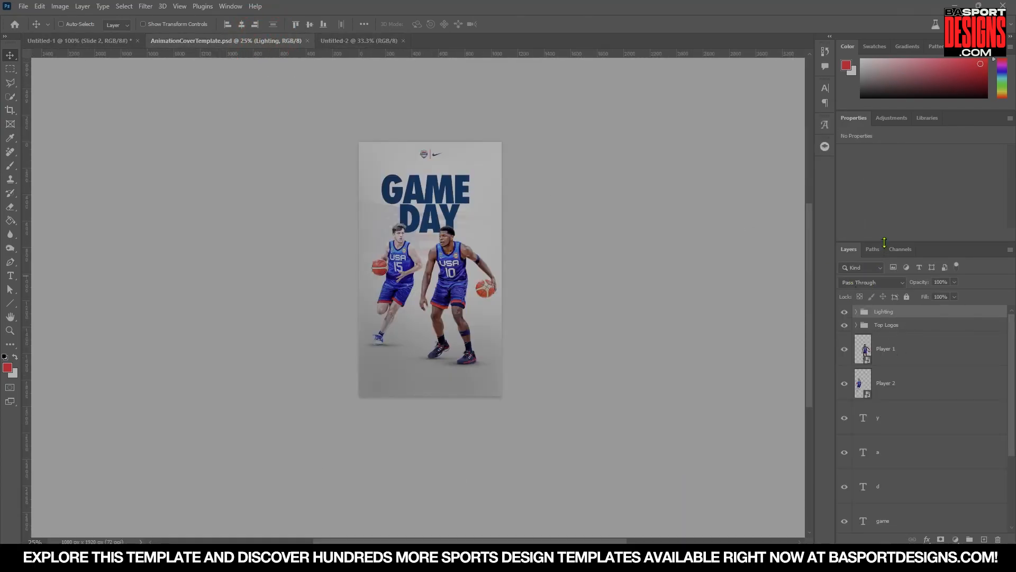
pyautogui.scroll(-3, 900, 370)
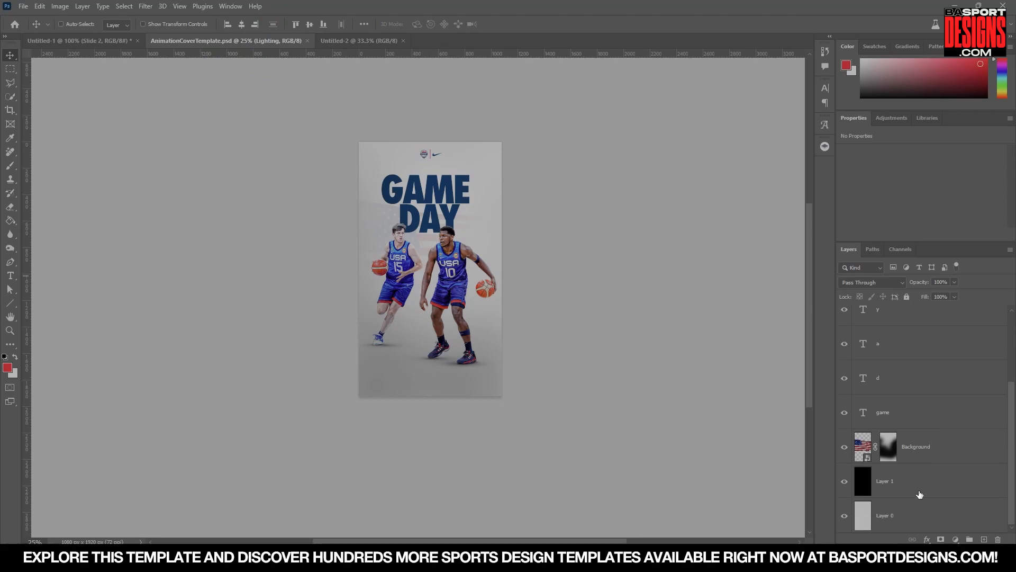
pyautogui.click(919, 494)
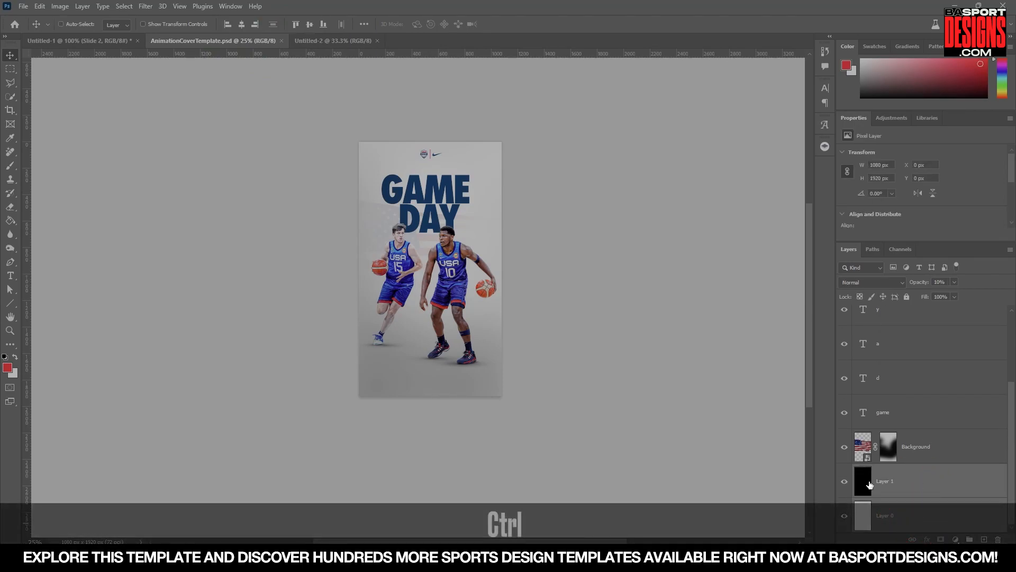
pyautogui.scroll(3, 922, 466)
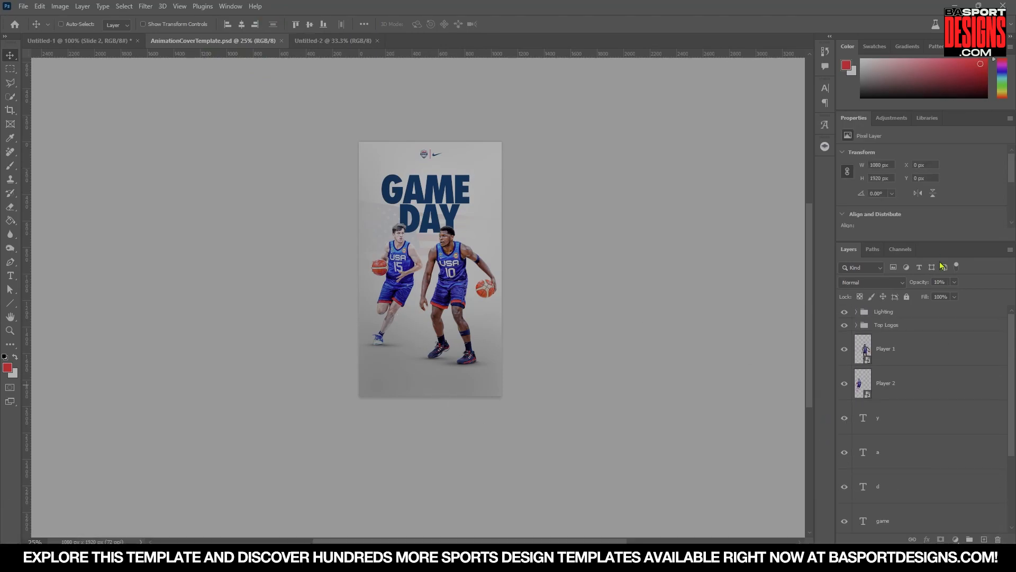
pyautogui.keyDown('ctrl'); pyautogui.click(897, 313); pyautogui.keyUp('ctrl')
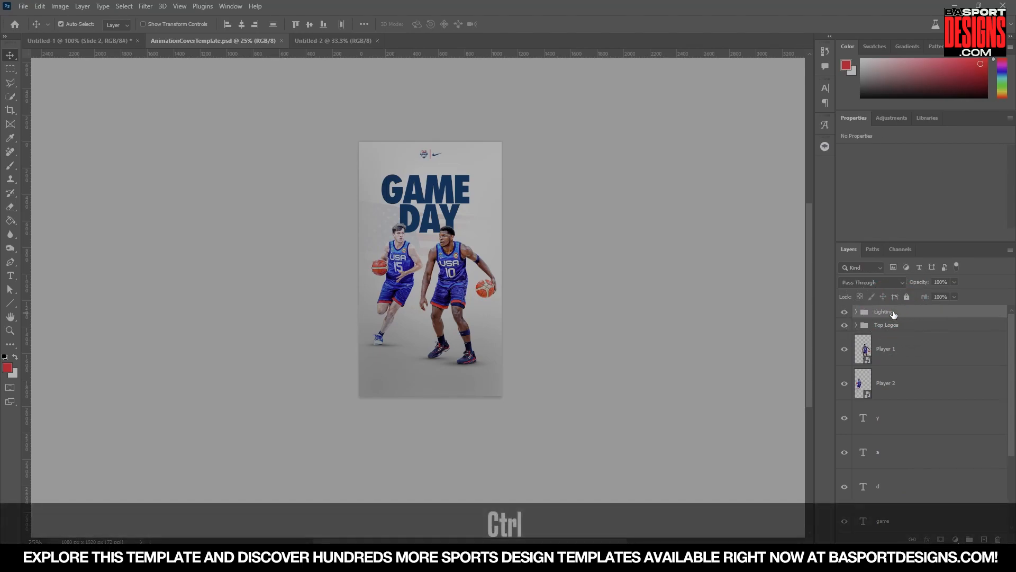
pyautogui.hotkey('ctrl', 'c')
pyautogui.click(315, 41)
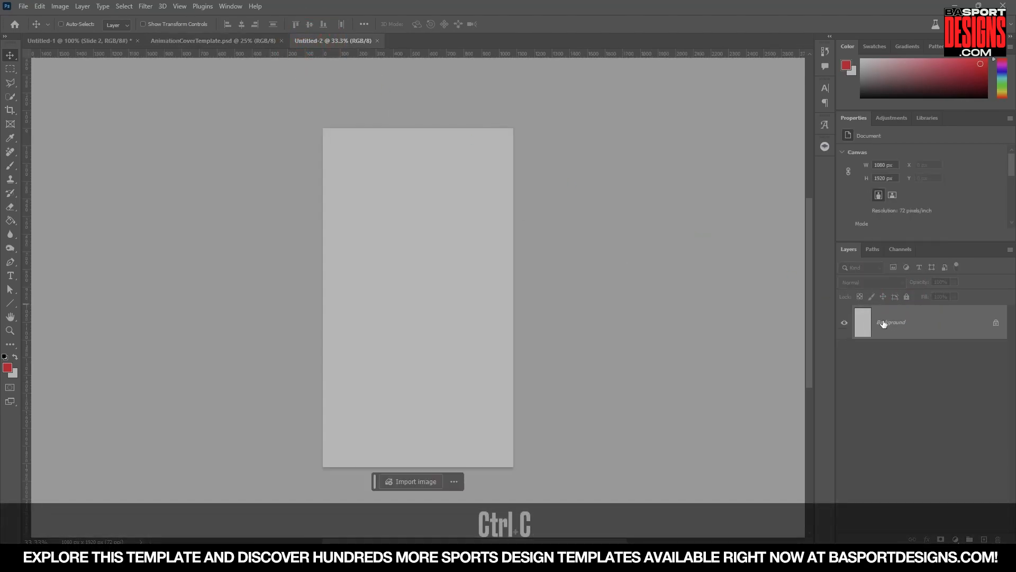
pyautogui.hotkey('ctrl', 'shift', 'v')
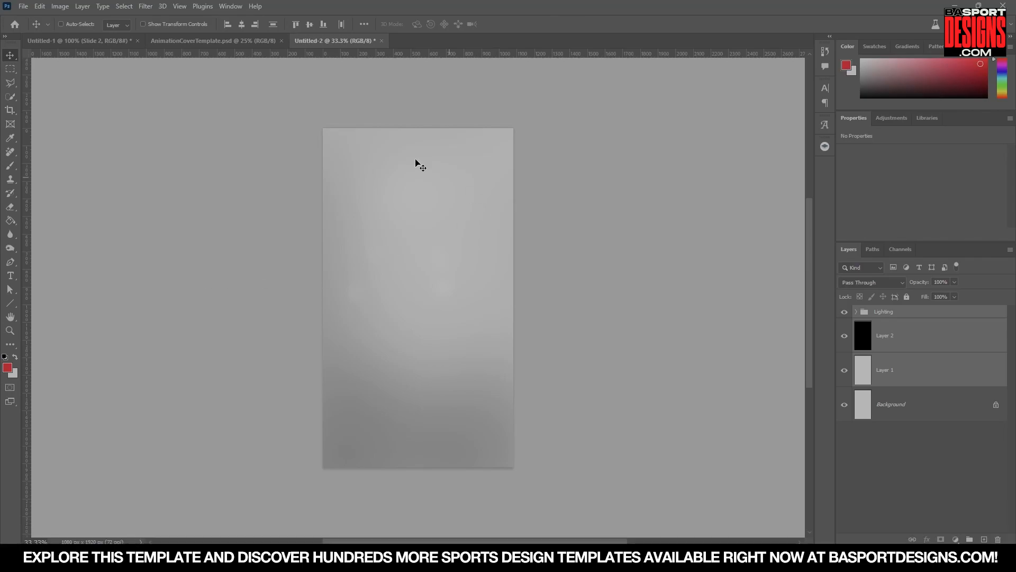
# Sample the blue of the GAME DAY title in the poster as the foreground color.
pyautogui.click(114, 40)
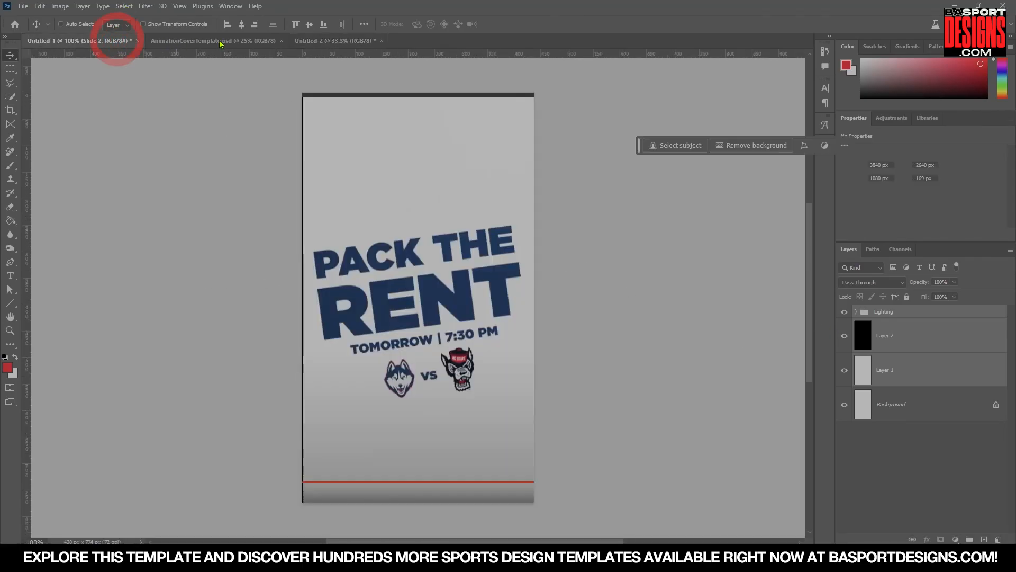
pyautogui.click(343, 41)
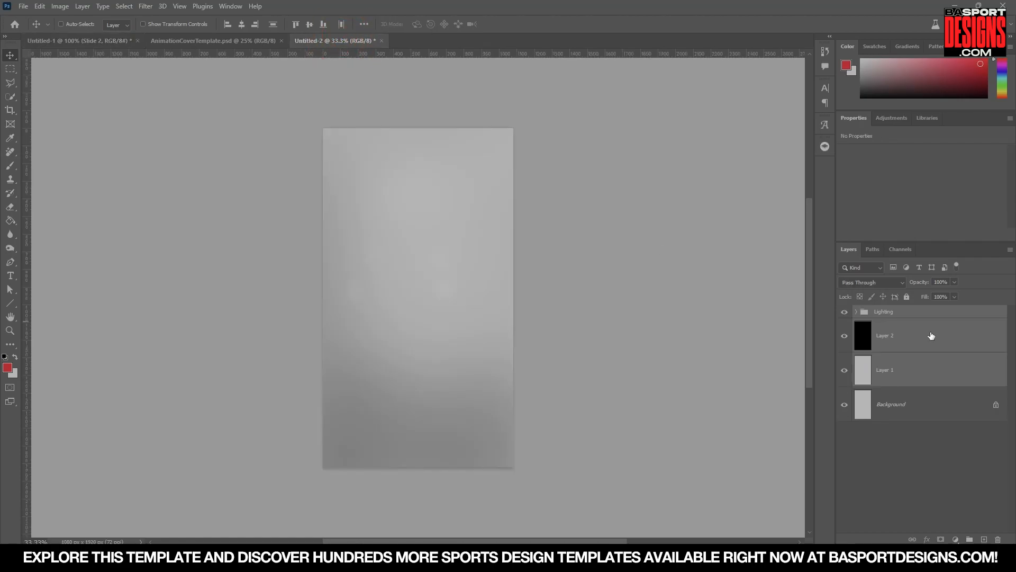
pyautogui.press('i')
pyautogui.click(213, 41)
pyautogui.click(423, 193)
pyautogui.click(344, 40)
# Add a blue TUNE IN text layer in the middle of the new canvas.
pyautogui.press('t')
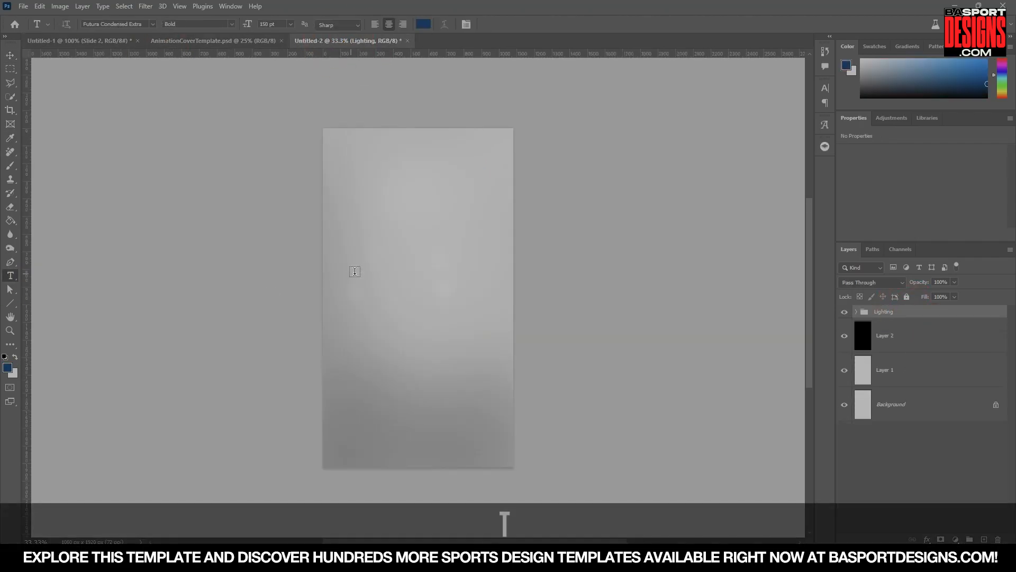
pyautogui.click(363, 273)
pyautogui.write('gameday')
pyautogui.hotkey('ctrl', 'a')
pyautogui.moveTo(400, 263); pyautogui.dragTo(454, 258)
# Duplicate the title layer, move the copy below, and retype it as TONIGHT | 7PM EST.
pyautogui.hotkey('ctrl', 'j')
pyautogui.moveTo(454, 257); pyautogui.dragTo(454, 283)
pyautogui.press('t')
pyautogui.click(450, 283)
pyautogui.hotkey('ctrl', 'a')
pyautogui.write('tonight 7pm est')
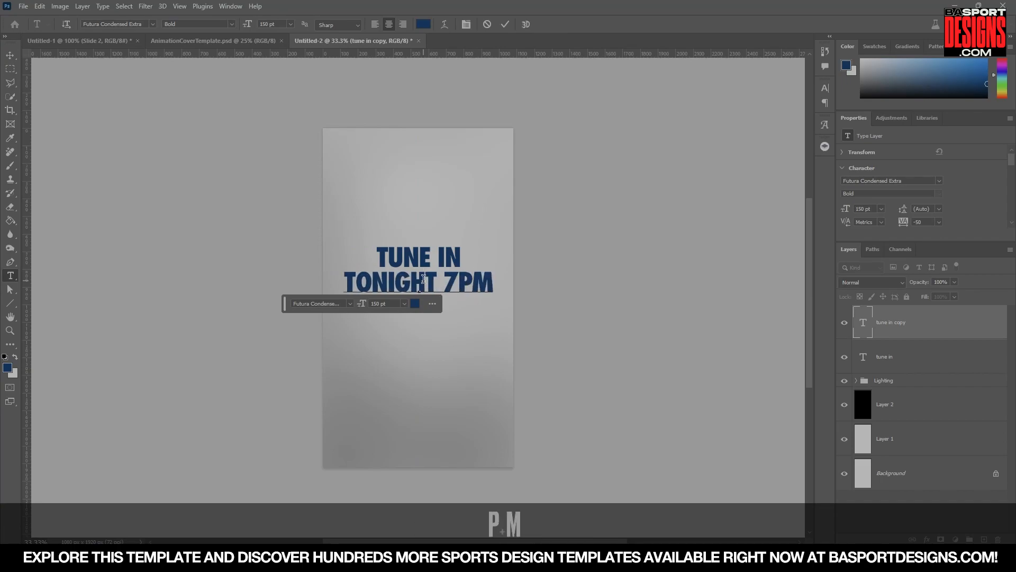
# Color the separator bar red and scale the TONIGHT | 7PM EST line down to fit under the title.
pyautogui.click(419, 283)
pyautogui.click(462, 379)
pyautogui.click(574, 359)
pyautogui.click(10, 55)
pyautogui.hotkey('ctrl', 't')
pyautogui.moveTo(316, 272); pyautogui.dragTo(377, 277)
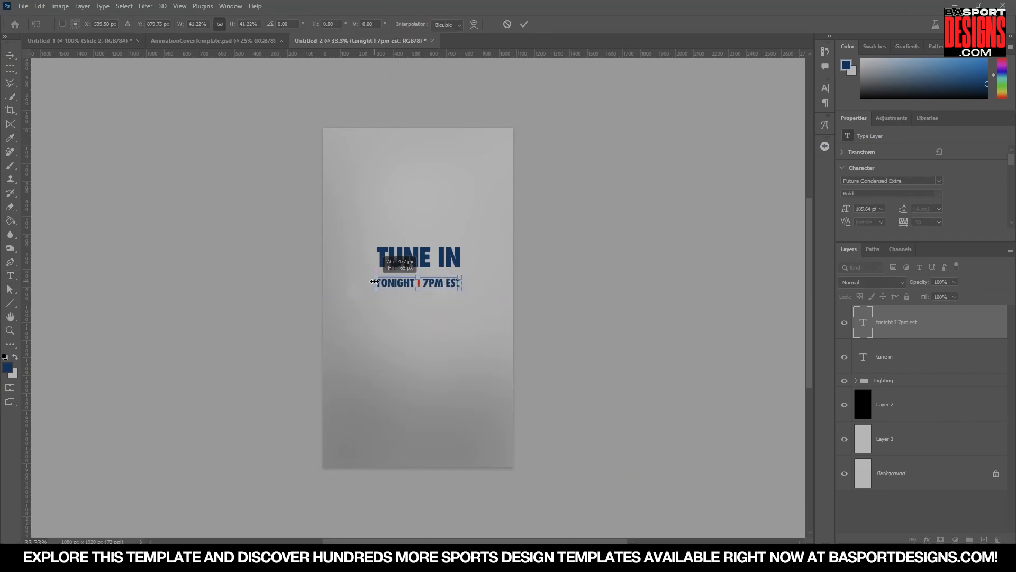
pyautogui.press('Return')
# Nudge the second line down, then scale both text lines up together centered on the canvas.
pyautogui.hotkey('shift', 'Down')
pyautogui.hotkey('shift', 'Down')
pyautogui.hotkey('shift', 'Down')
pyautogui.hotkey('shift', 'Down')
pyautogui.keyDown('shift'); pyautogui.click(900, 356); pyautogui.keyUp('shift')
pyautogui.hotkey('ctrl', 't')
pyautogui.moveTo(419, 284); pyautogui.dragTo(420, 296)
pyautogui.press('Return')
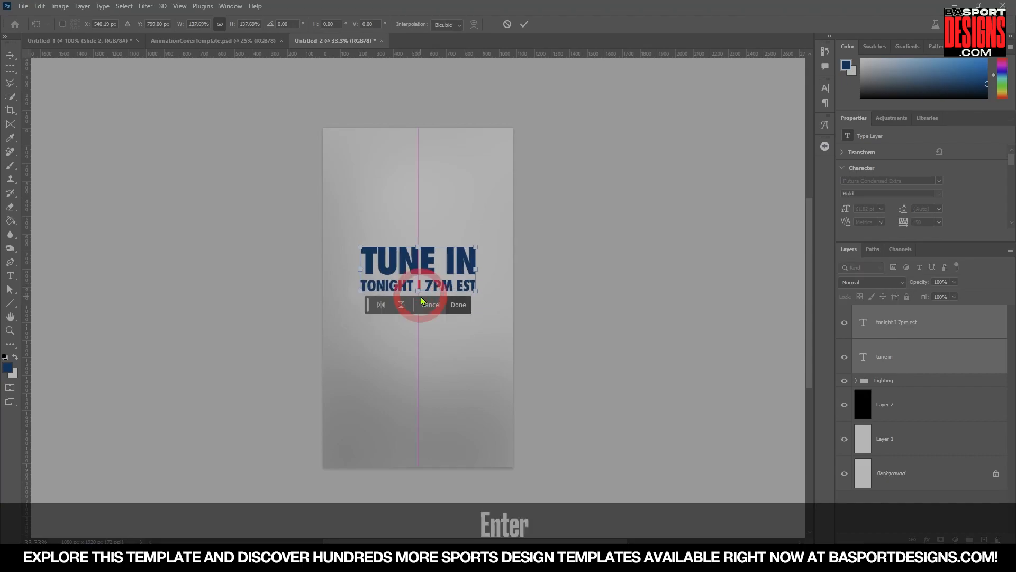
# Open the Canada Logo and Team USA LOGO files and place them into the new document.
pyautogui.click(23, 7)
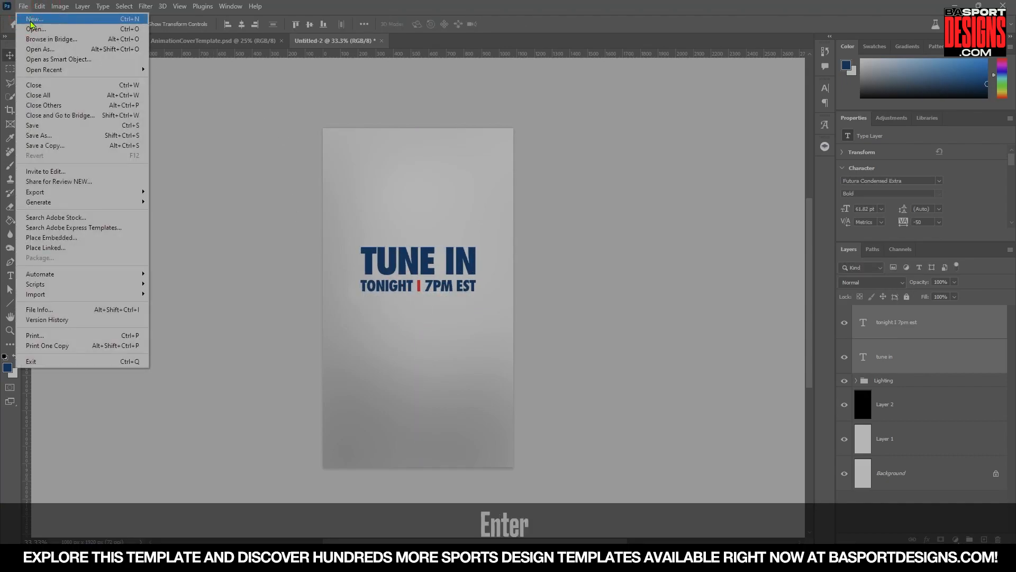
pyautogui.click(31, 30)
pyautogui.click(214, 94)
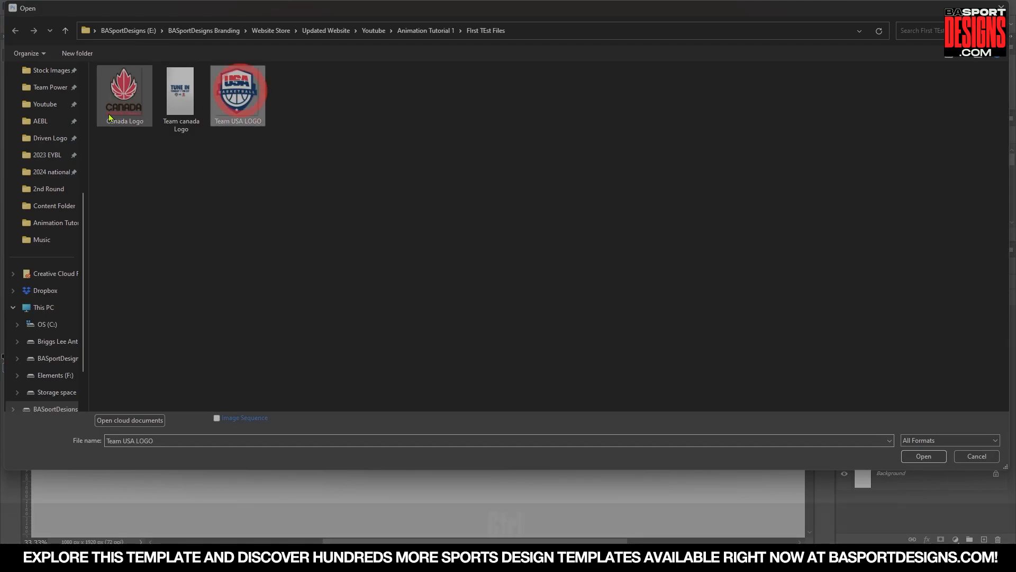
pyautogui.keyDown('ctrl'); pyautogui.click(125, 91); pyautogui.keyUp('ctrl')
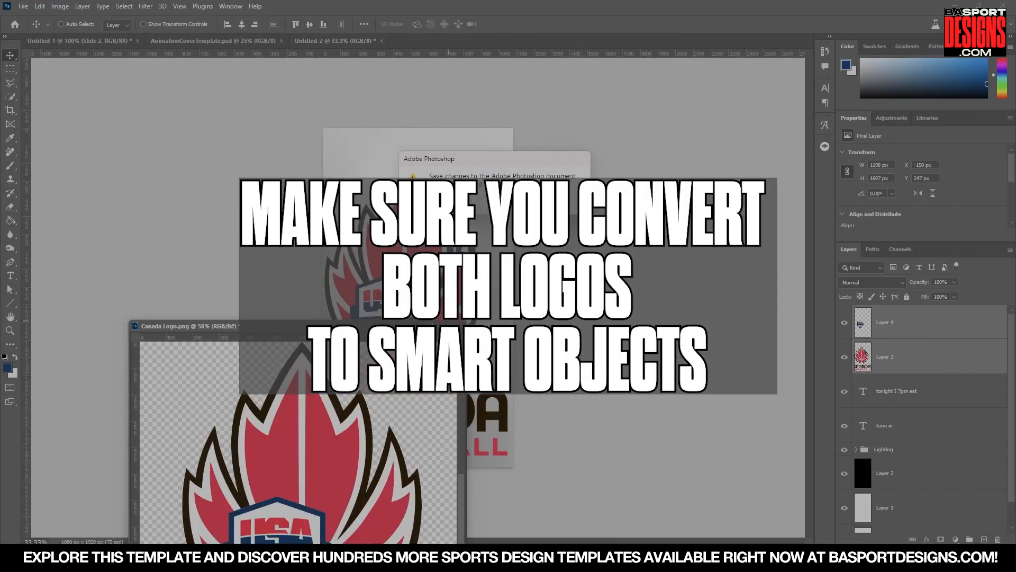
pyautogui.click(495, 201)
# Rename the Team USA logo layer Team 1.
pyautogui.doubleClick(886, 323)
pyautogui.write('Yt')
pyautogui.press('BackSpace')
pyautogui.press('BackSpace')
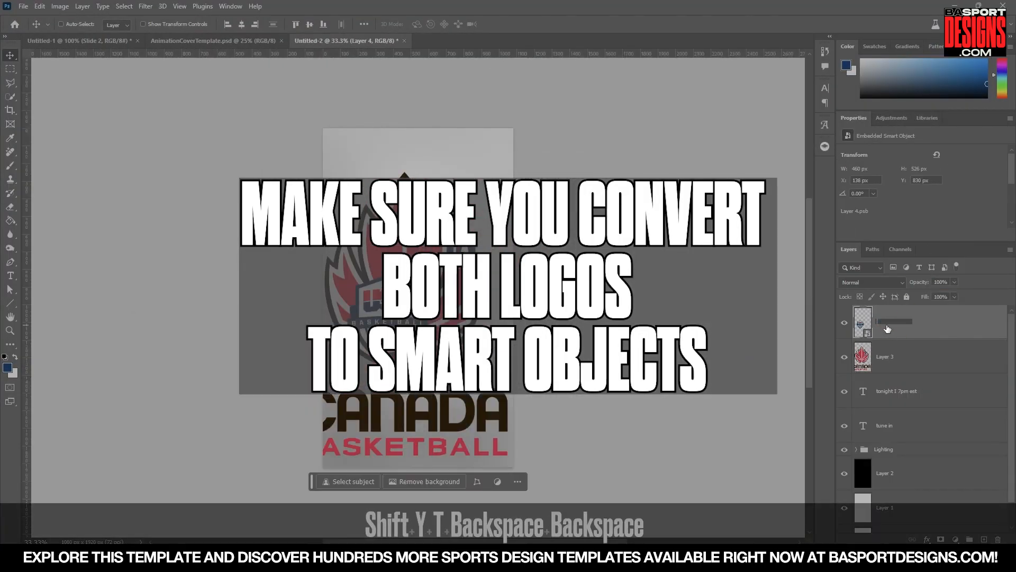
pyautogui.write('Team 1')
pyautogui.press('Return')
# Convert both logos to smart objects and scale them down below the text.
pyautogui.rightClick(890, 324)
pyautogui.click(914, 270)
pyautogui.keyDown('shift'); pyautogui.click(890, 322); pyautogui.keyUp('shift')
pyautogui.hotkey('ctrl', 't')
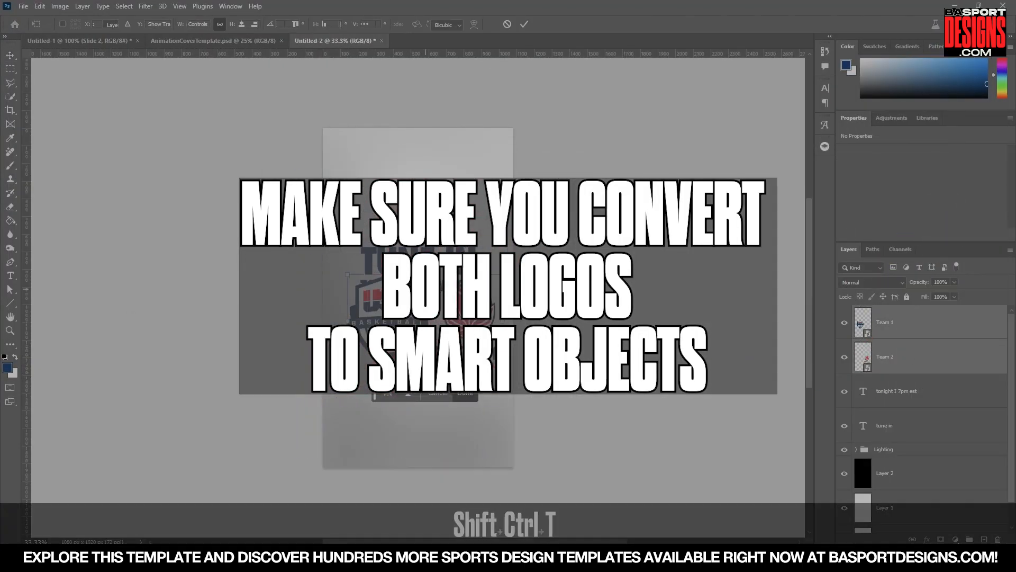
pyautogui.moveTo(497, 369); pyautogui.dragTo(463, 332)
pyautogui.press('Return')
# Add a small vs text between the USA and Canada logos and align the matchup row under the date line.
pyautogui.write('vs')
pyautogui.click(253, 24)
pyautogui.hotkey('ctrl', 't')
pyautogui.press('Return')
pyautogui.press('shift')
pyautogui.press('shift')
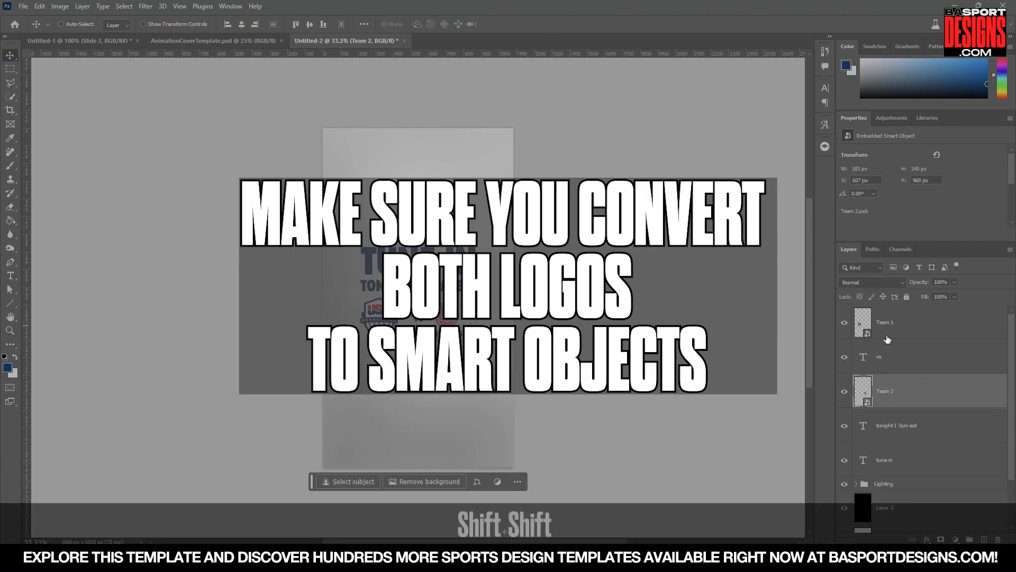
pyautogui.press('Return')
pyautogui.hotkey('shift', 'Up')
pyautogui.press('Down')
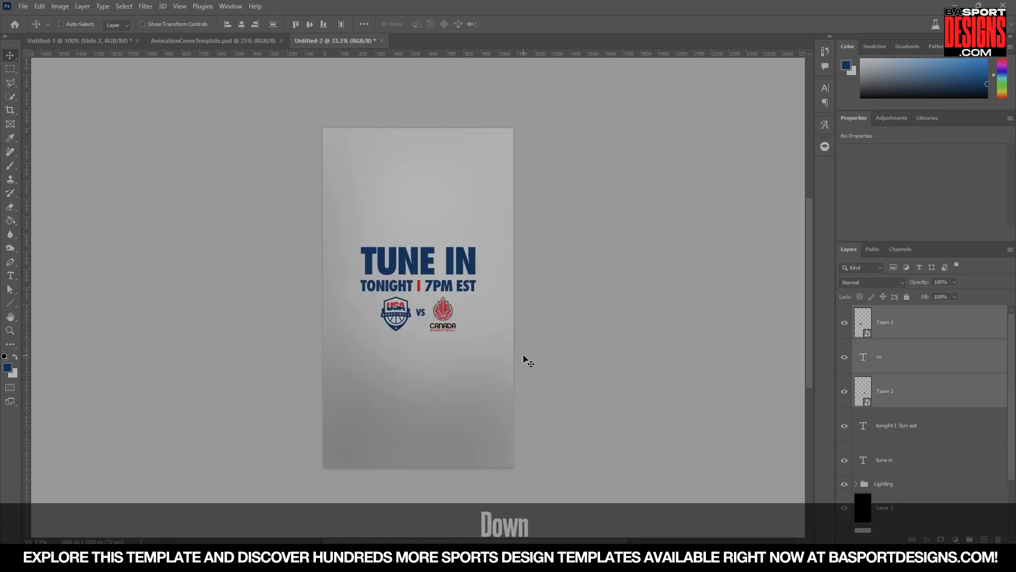
# Save the new document as AnimatedGameDetails in Photoshop format.
pyautogui.click(55, 38)
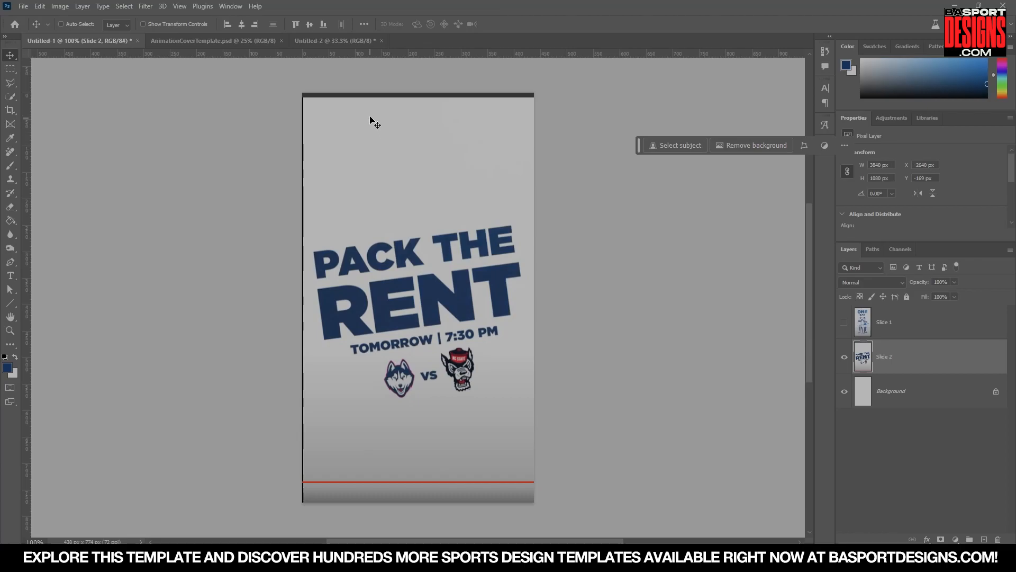
pyautogui.click(335, 41)
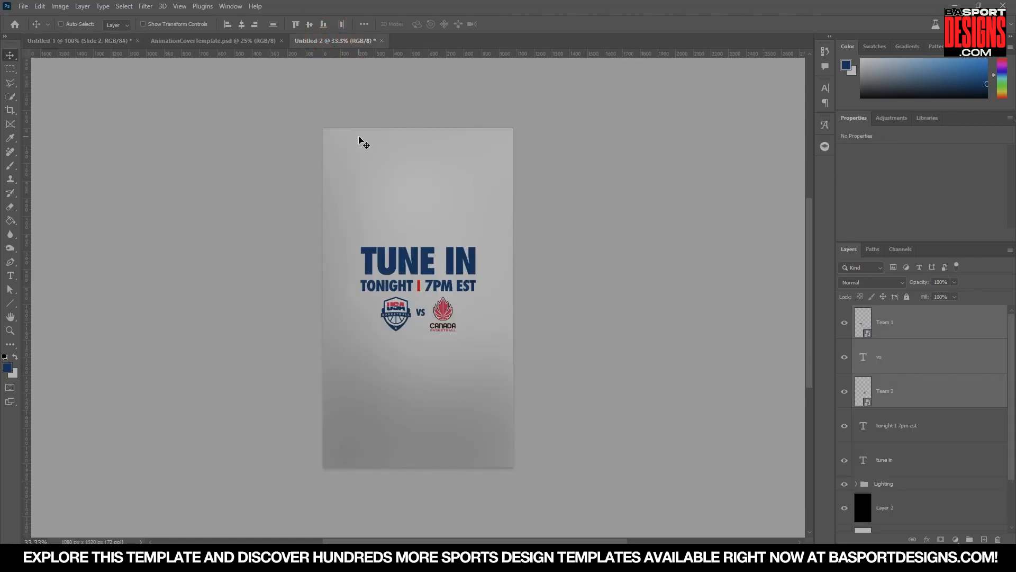
pyautogui.click(24, 6)
pyautogui.click(69, 141)
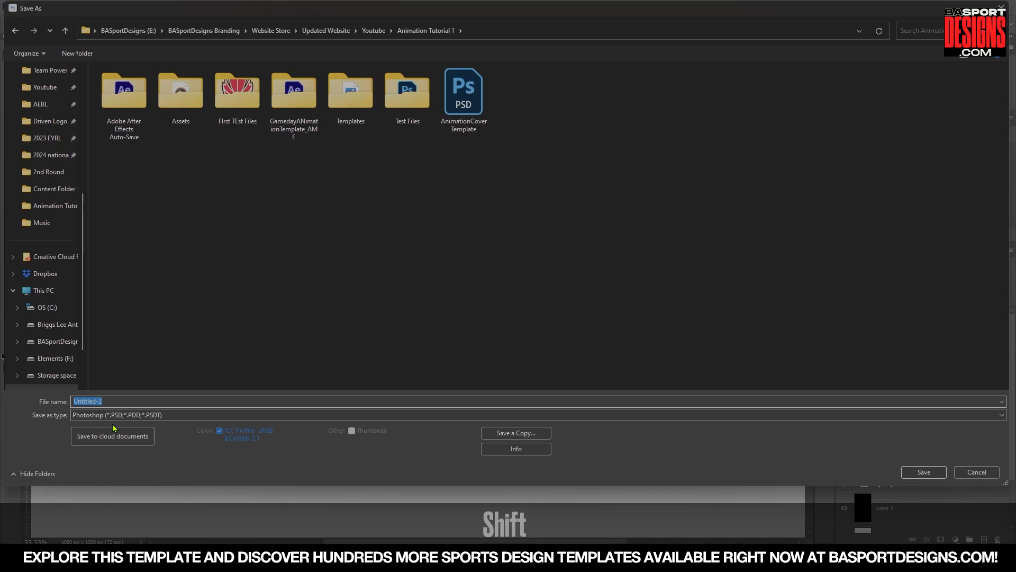
pyautogui.write('A')
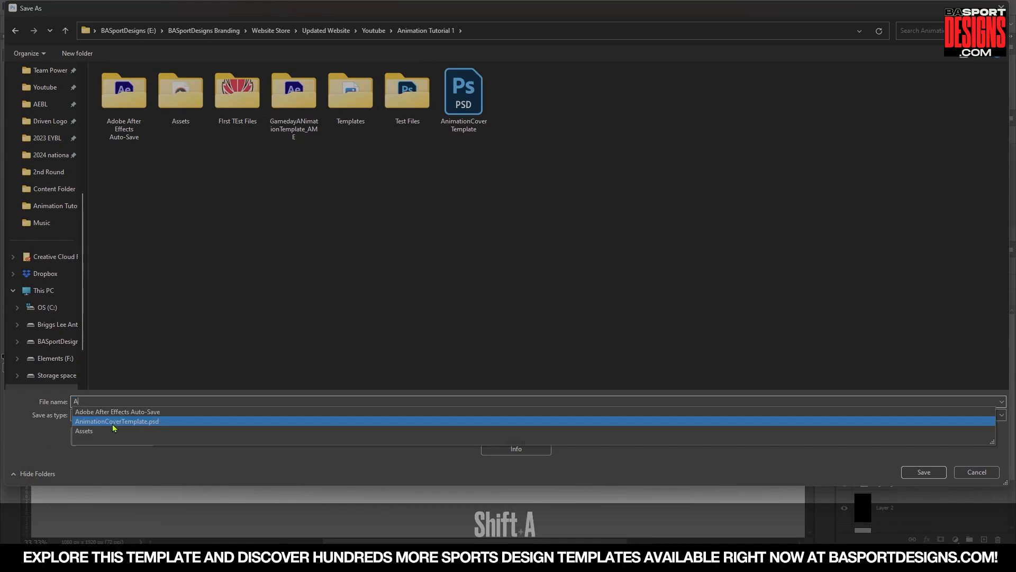
pyautogui.write('nimatedGameDetails')
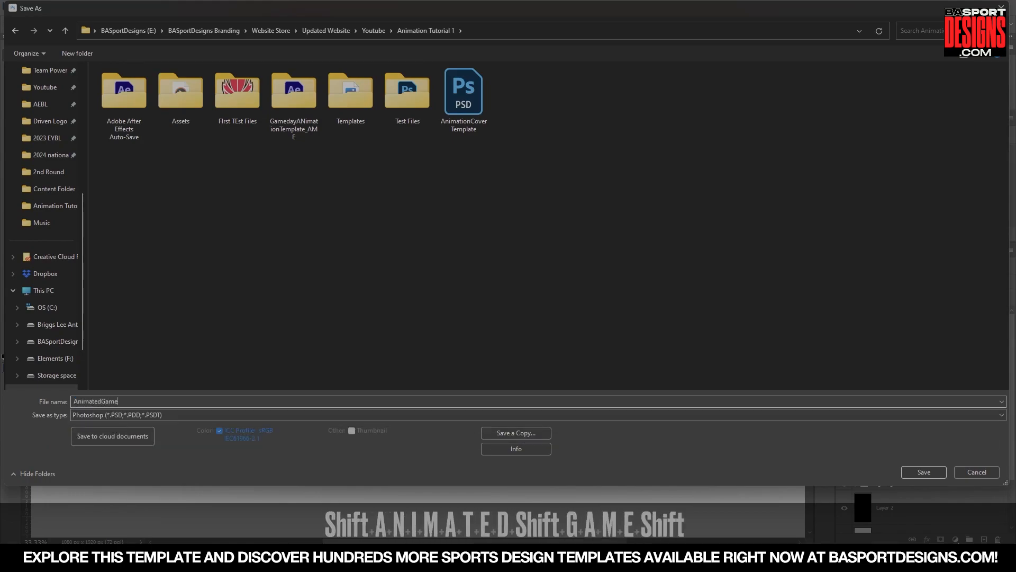
pyautogui.press('Return')
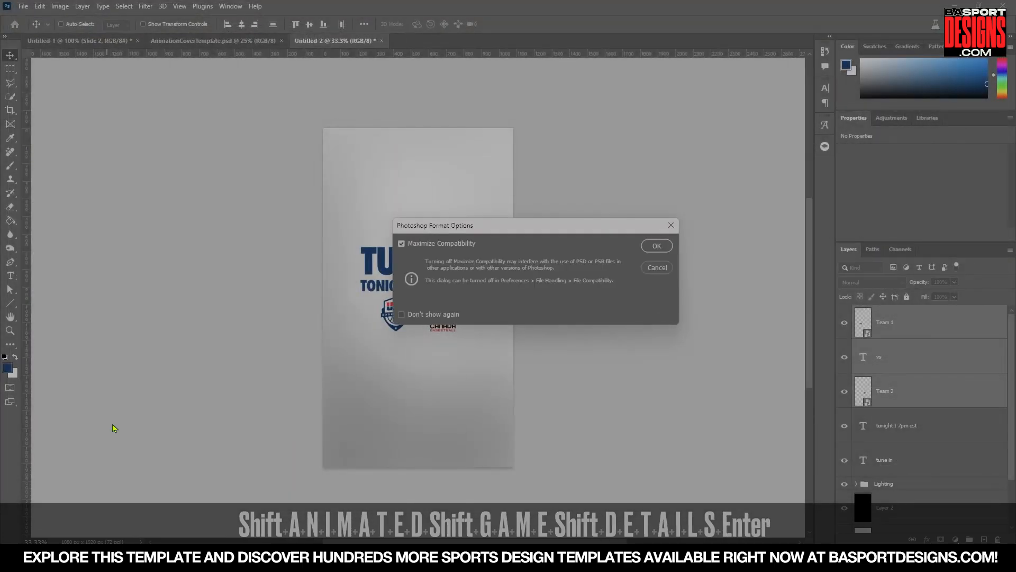
pyautogui.click(664, 246)
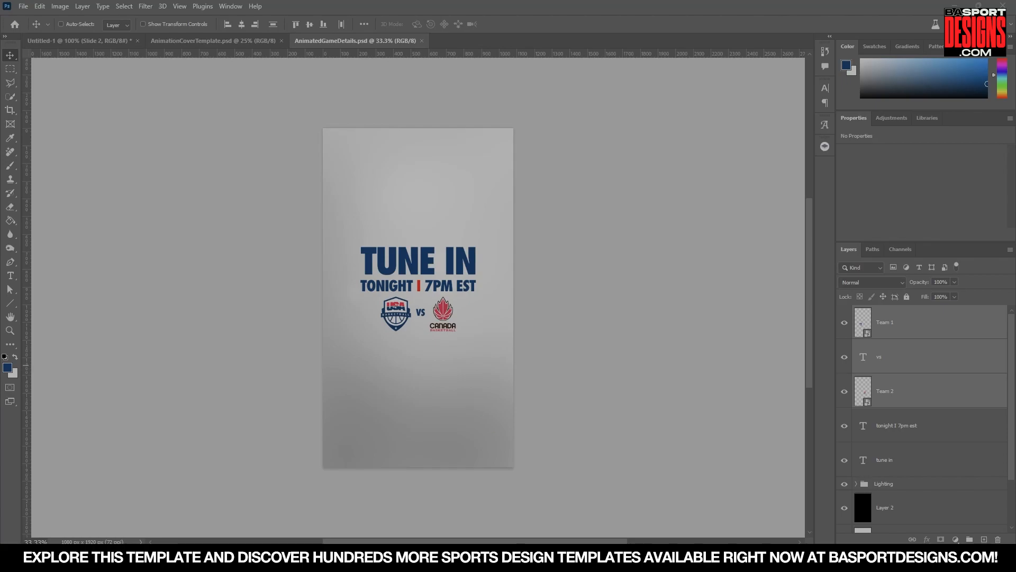
# Switch to After Effects.
pyautogui.press('super')
pyautogui.click(624, 219)
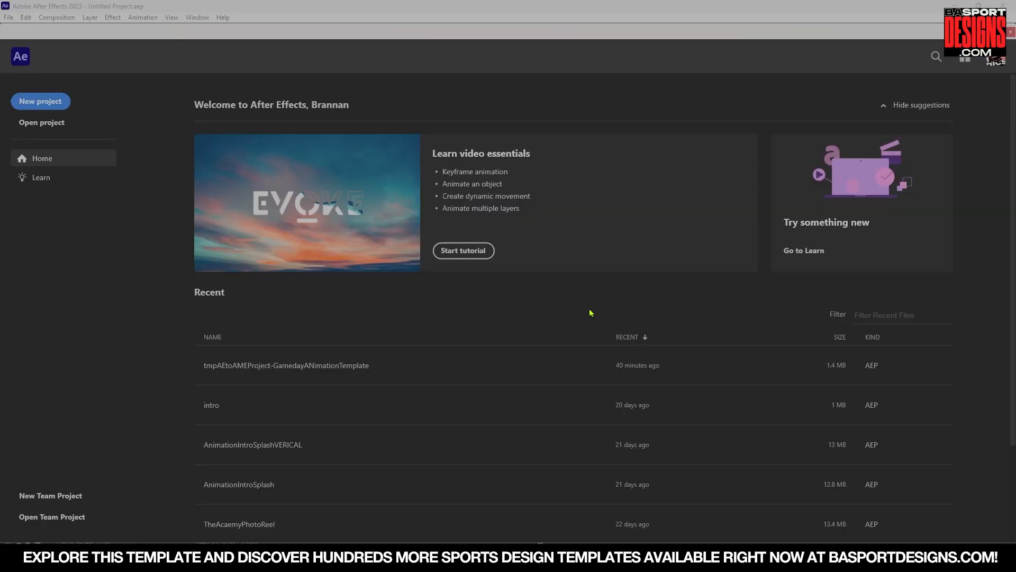
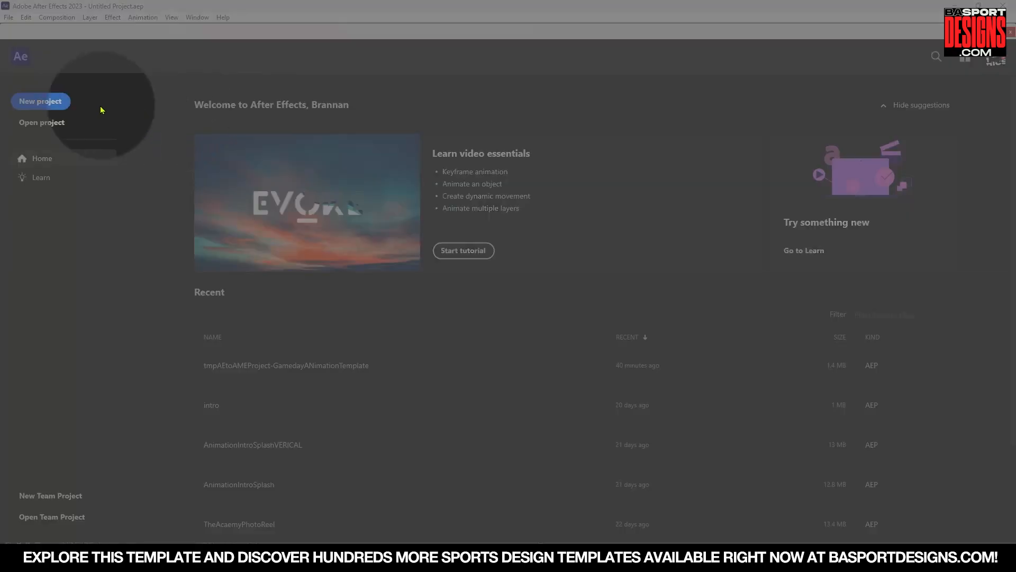
# Start a new project and create a new composition named Animated Gameday TEmplate.
pyautogui.click(41, 101)
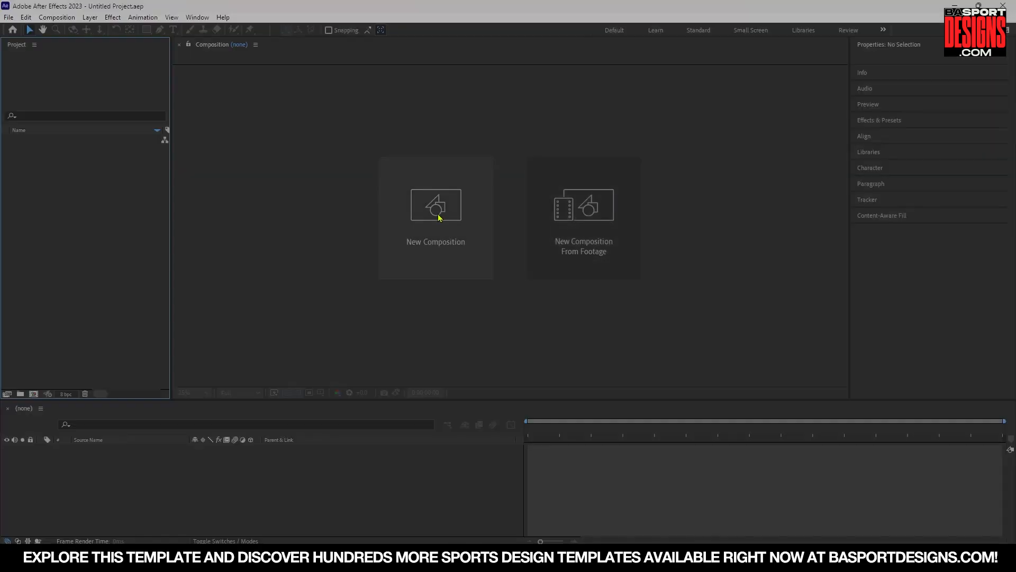
pyautogui.click(427, 217)
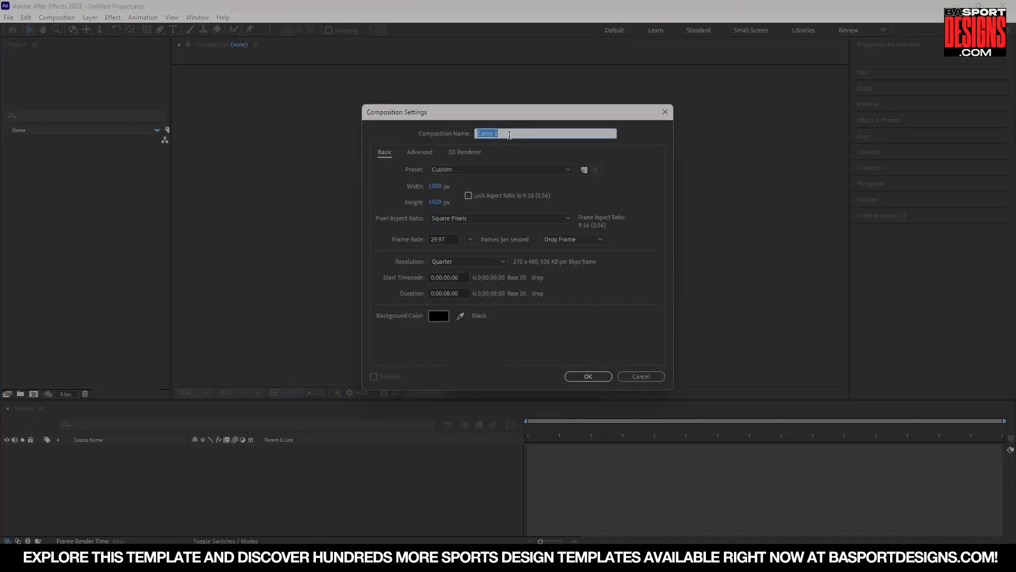
pyautogui.write('G')
pyautogui.press('BackSpace')
pyautogui.write('Animated Gam')
pyautogui.press('BackSpace')
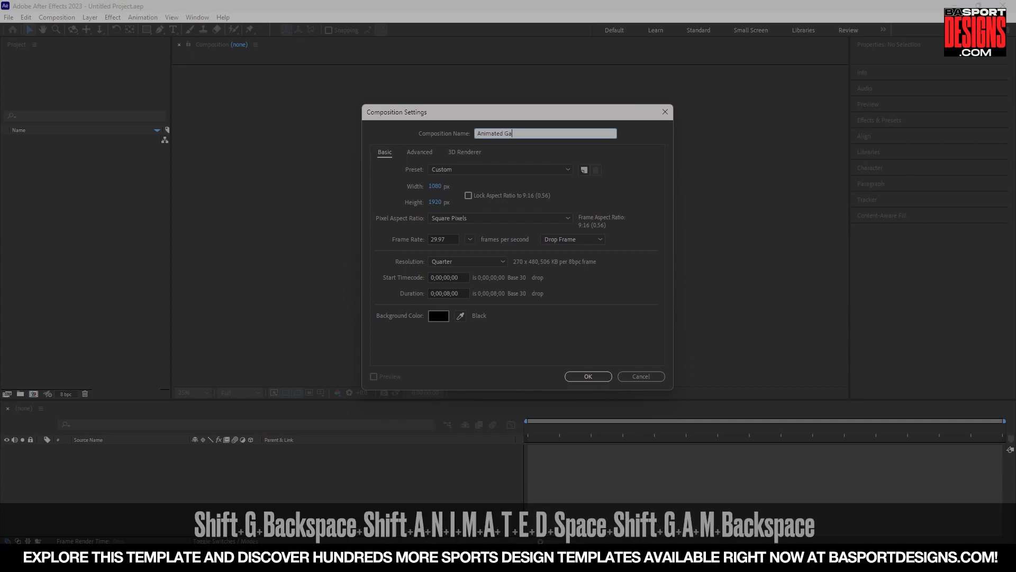
pyautogui.write('meday TEmplate')
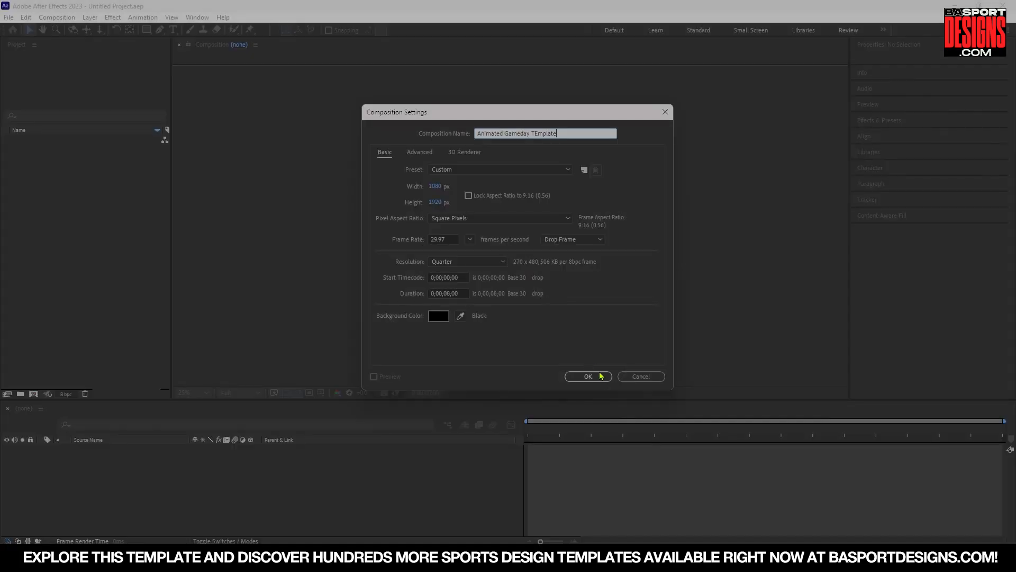
pyautogui.click(602, 371)
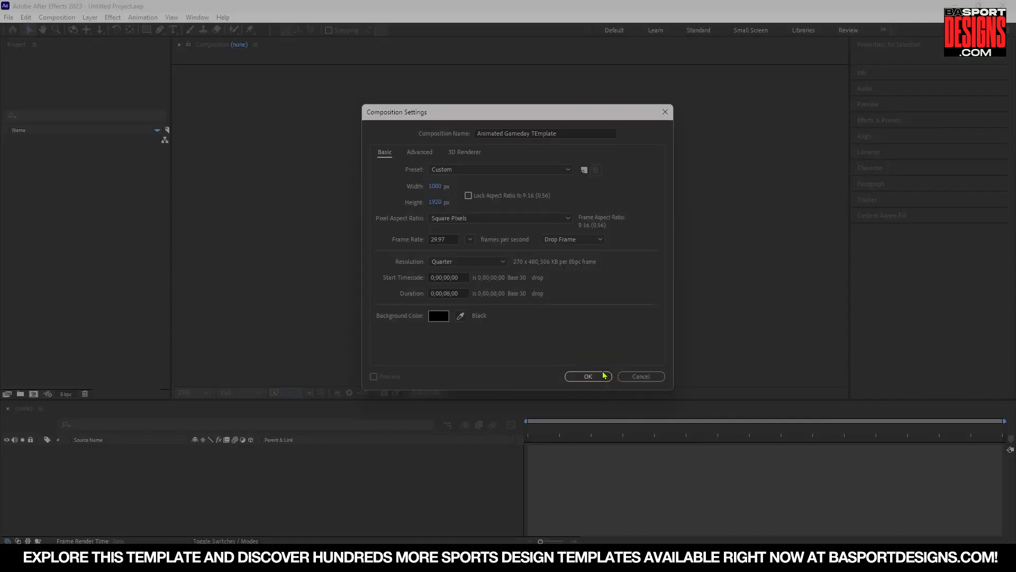
pyautogui.click(587, 376)
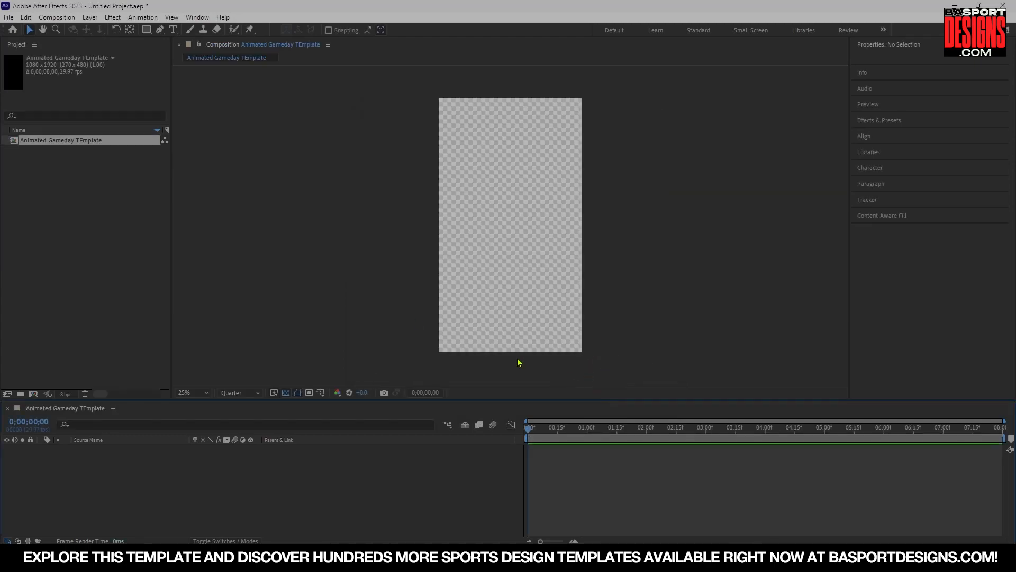
pyautogui.click(90, 188)
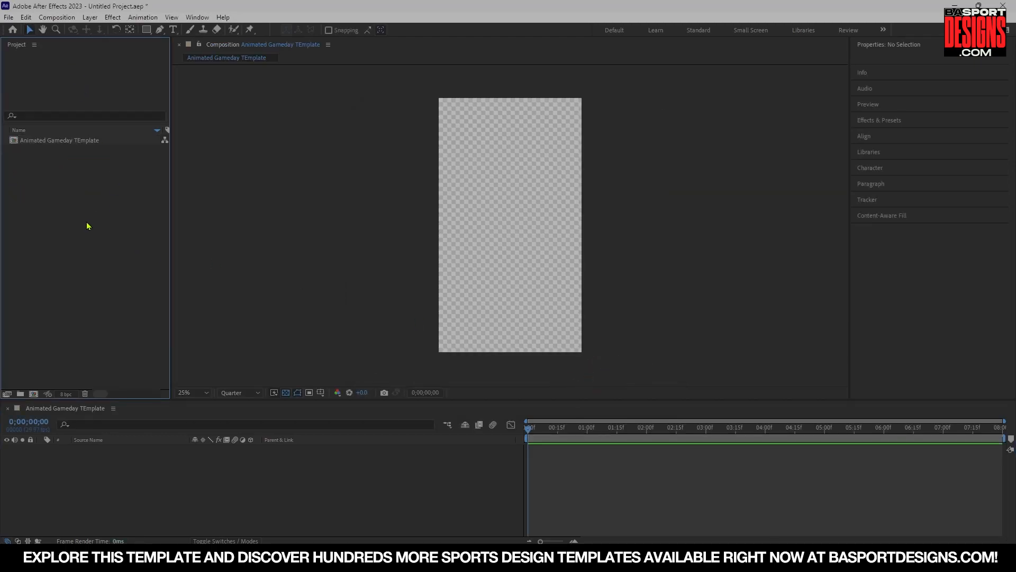
pyautogui.click(57, 143)
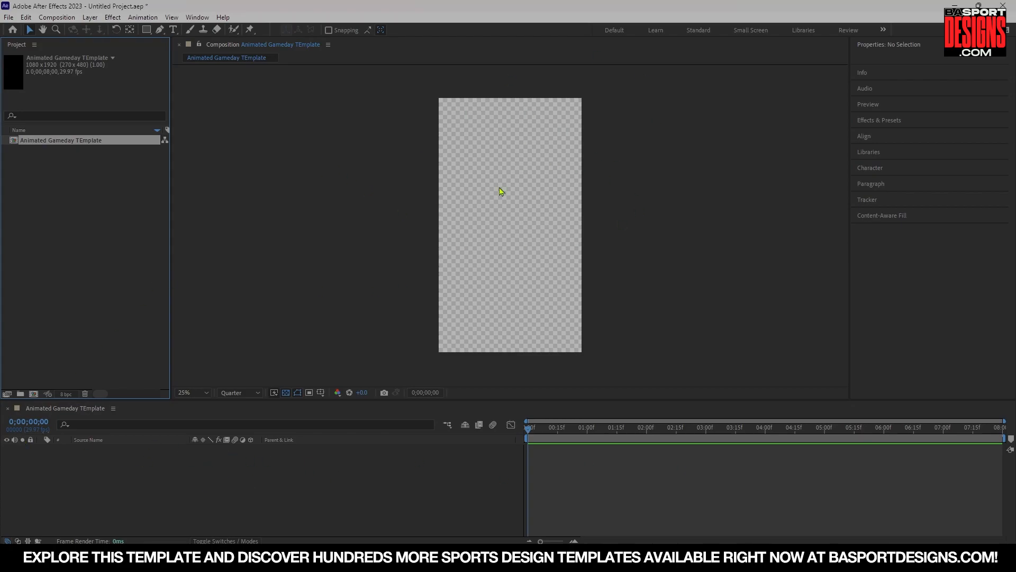
pyautogui.click(94, 201)
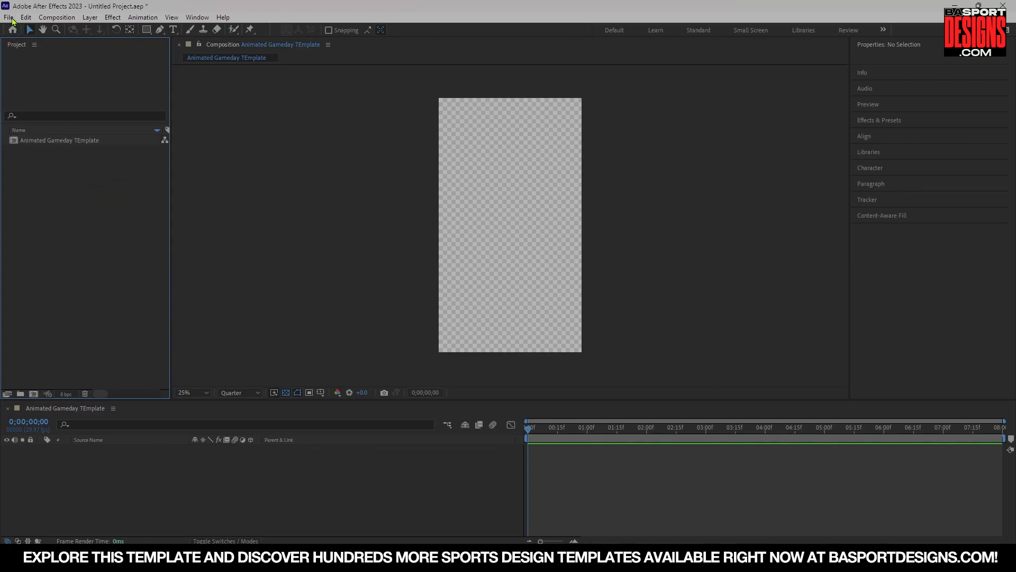
# Import AnimationCoverTemplate.psd as a composition retaining layer sizes with editable layer styles.
pyautogui.click(12, 19)
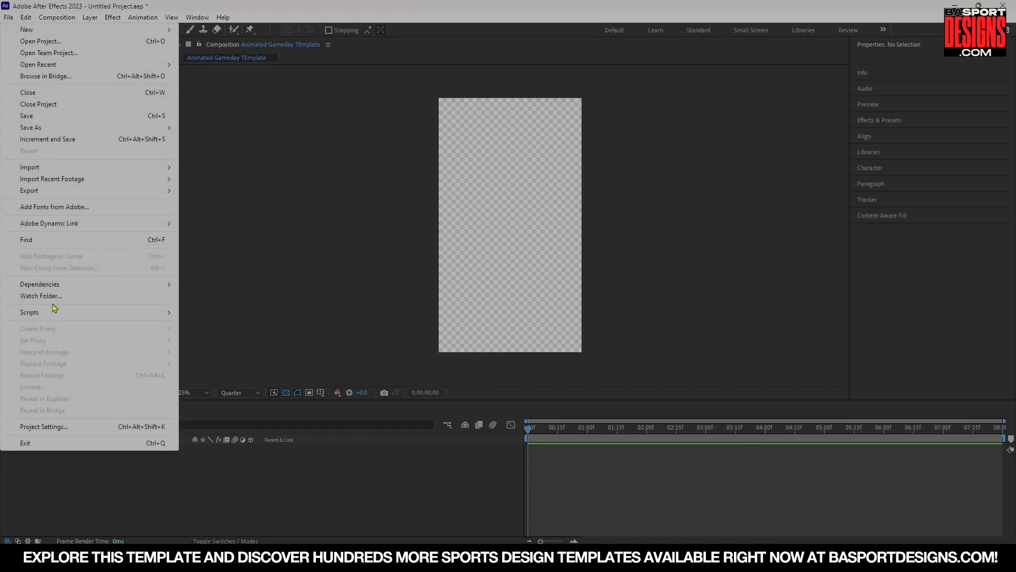
pyautogui.click(27, 167)
pyautogui.click(197, 168)
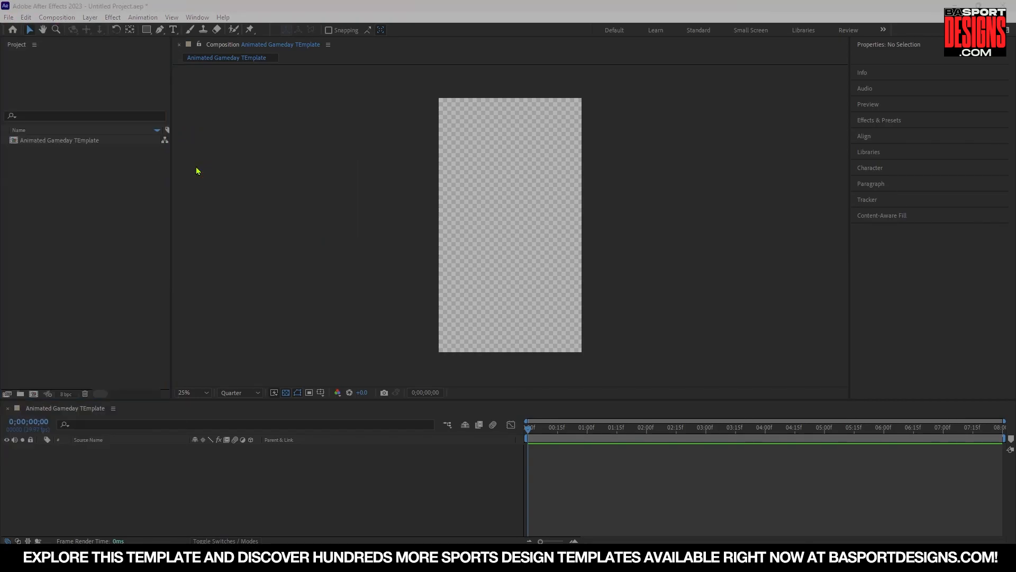
pyautogui.doubleClick(544, 120)
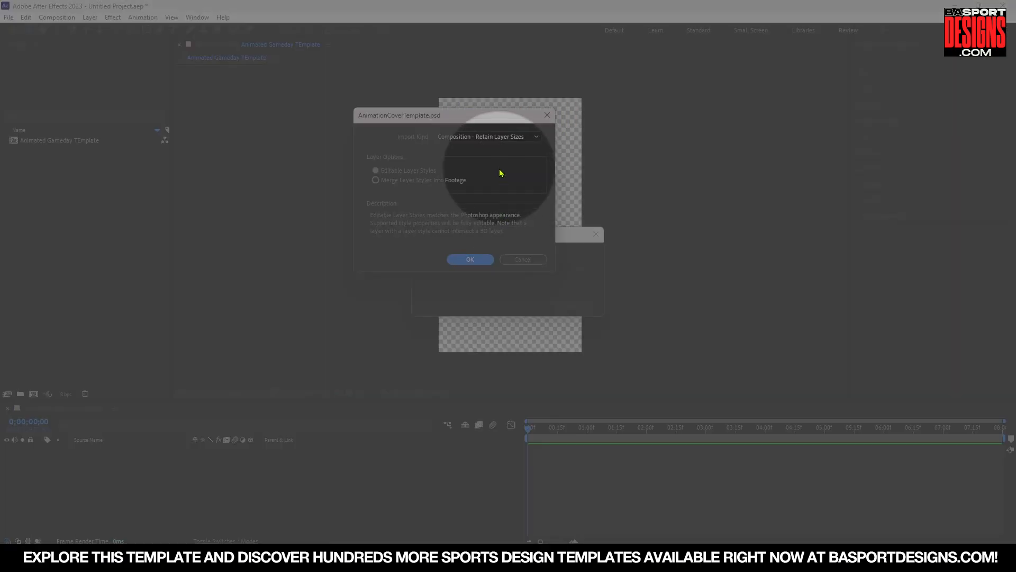
pyautogui.click(471, 139)
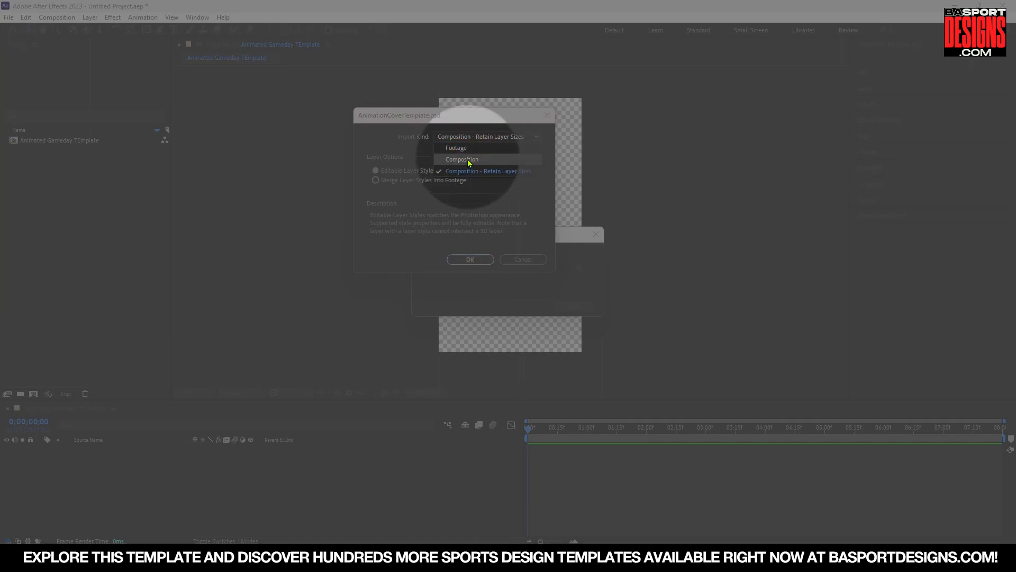
pyautogui.click(503, 172)
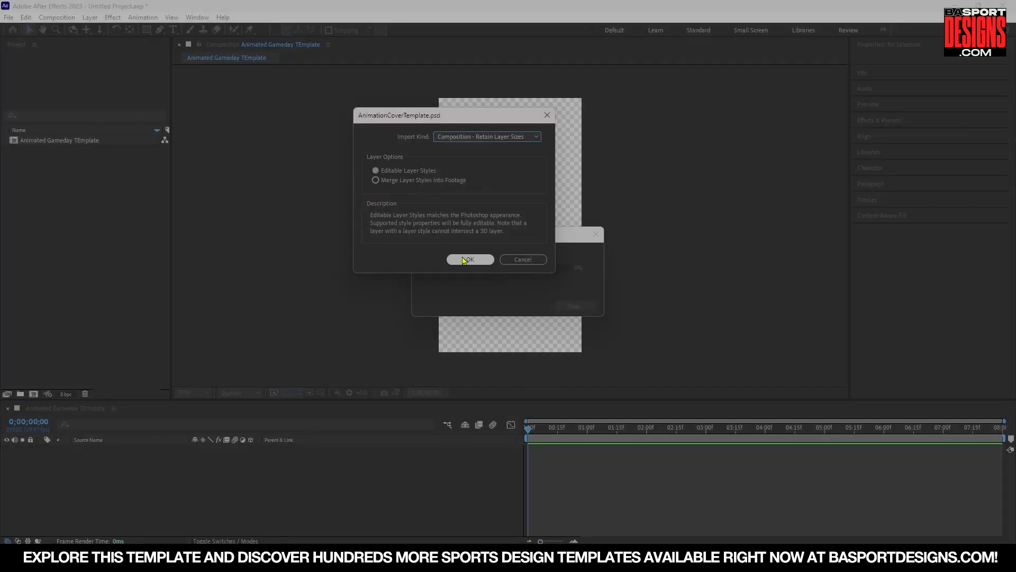
pyautogui.click(469, 259)
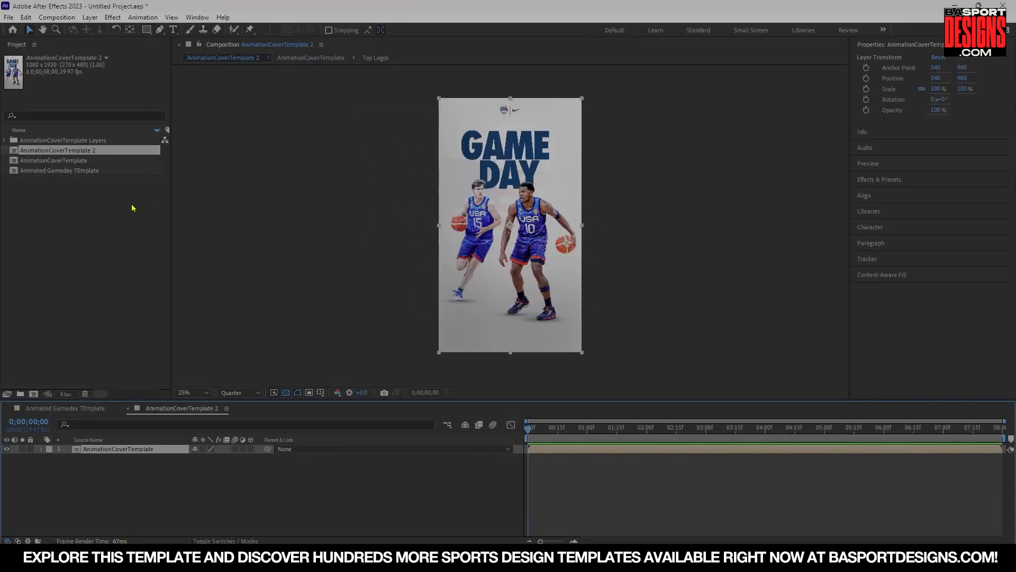
# Import AnimatedGameDetails.psd as a composition retaining layer sizes, closing the extra composition tabs.
pyautogui.click(128, 409)
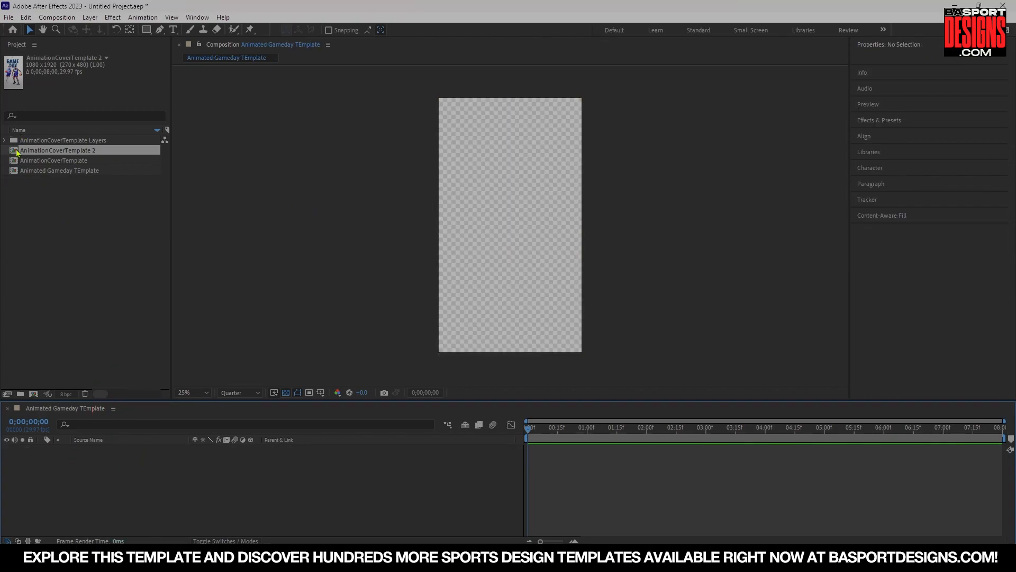
pyautogui.click(9, 17)
pyautogui.moveTo(31, 168)
pyautogui.click(203, 167)
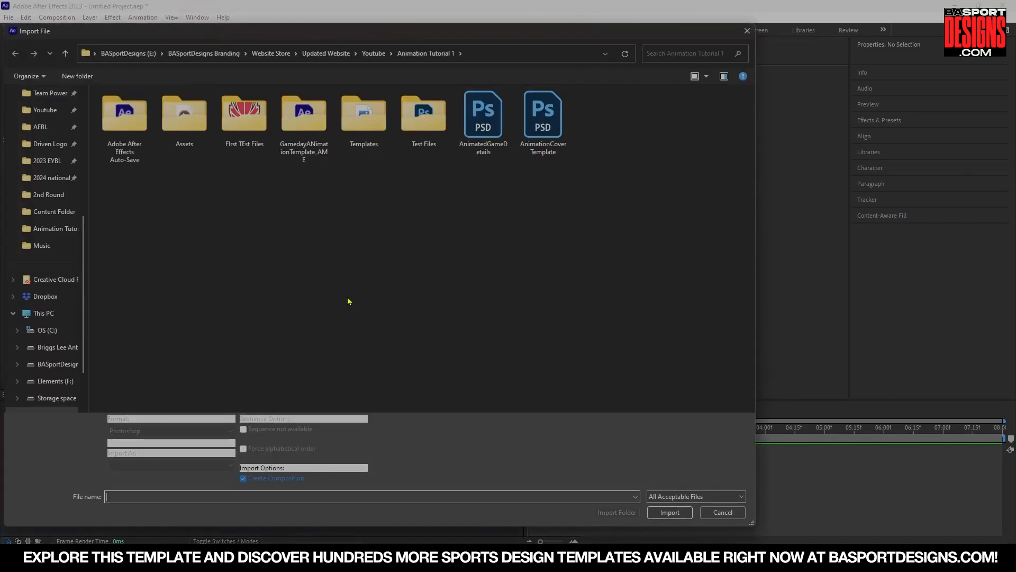
pyautogui.doubleClick(480, 116)
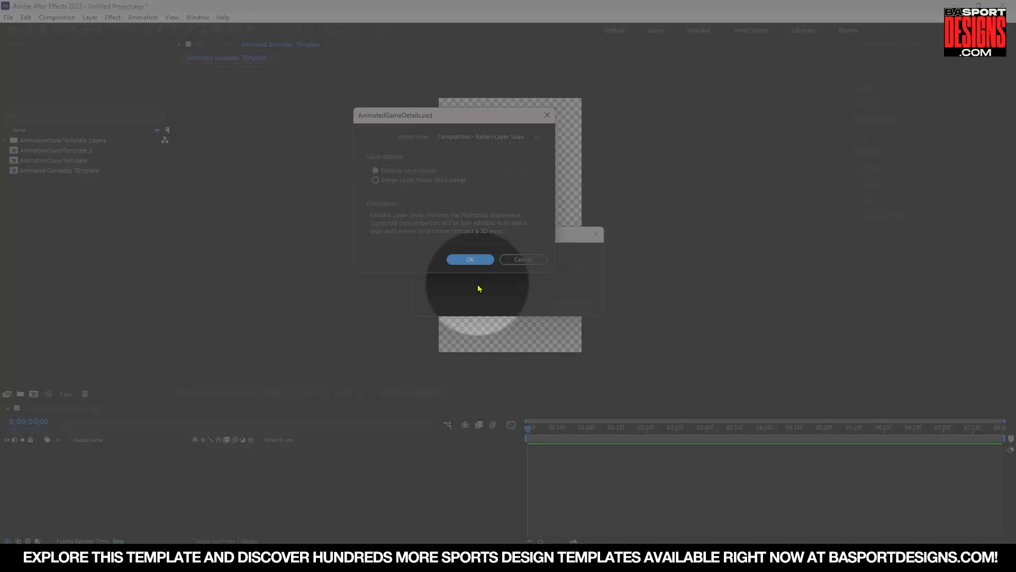
pyautogui.click(469, 259)
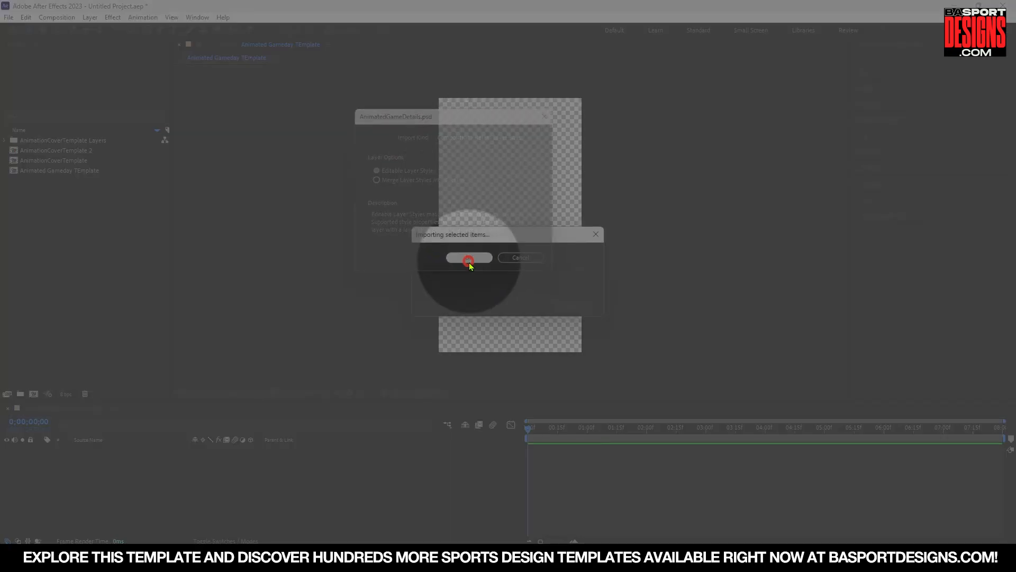
pyautogui.click(128, 408)
pyautogui.click(121, 343)
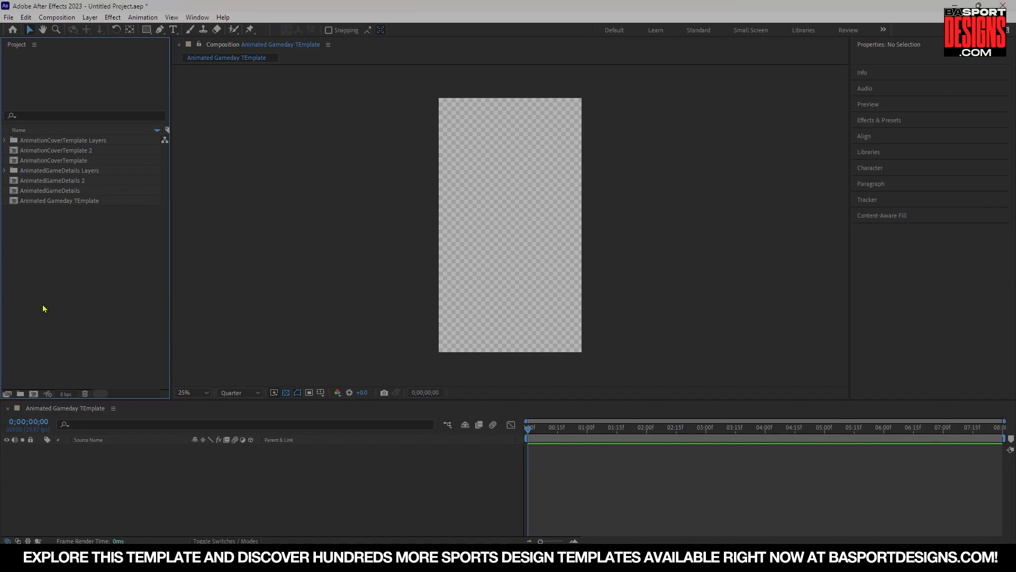
# Add the AnimationCoverTemplate composition to the Animated Gameday TEmplate timeline and preview it.
pyautogui.moveTo(66, 162); pyautogui.dragTo(63, 468)
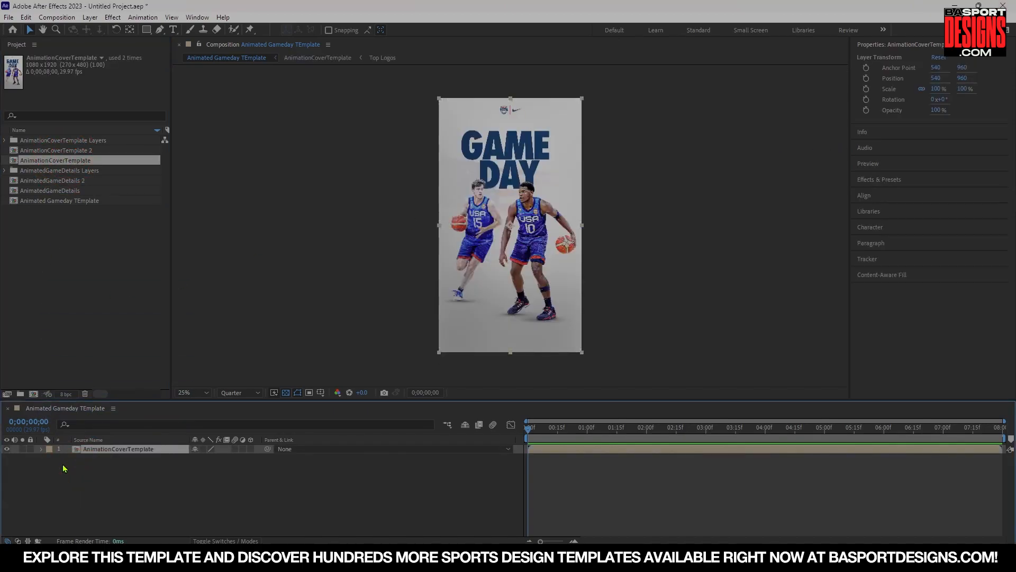
pyautogui.moveTo(530, 427); pyautogui.dragTo(479, 449)
pyautogui.press('space')
pyautogui.press('space')
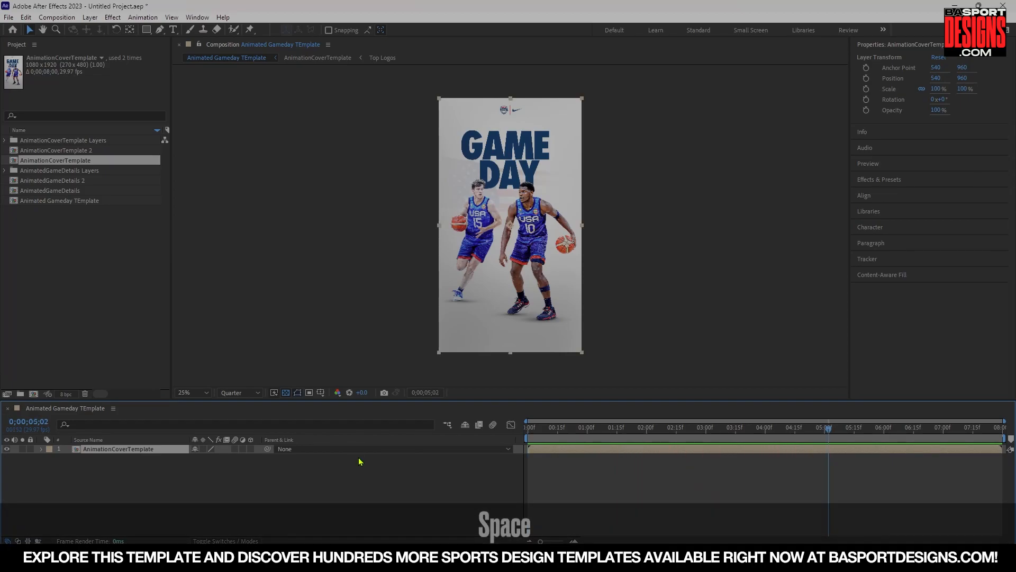
# Open the AnimationCoverTemplate composition and add a new two-node camera with depth of field enabled.
pyautogui.doubleClick(78, 449)
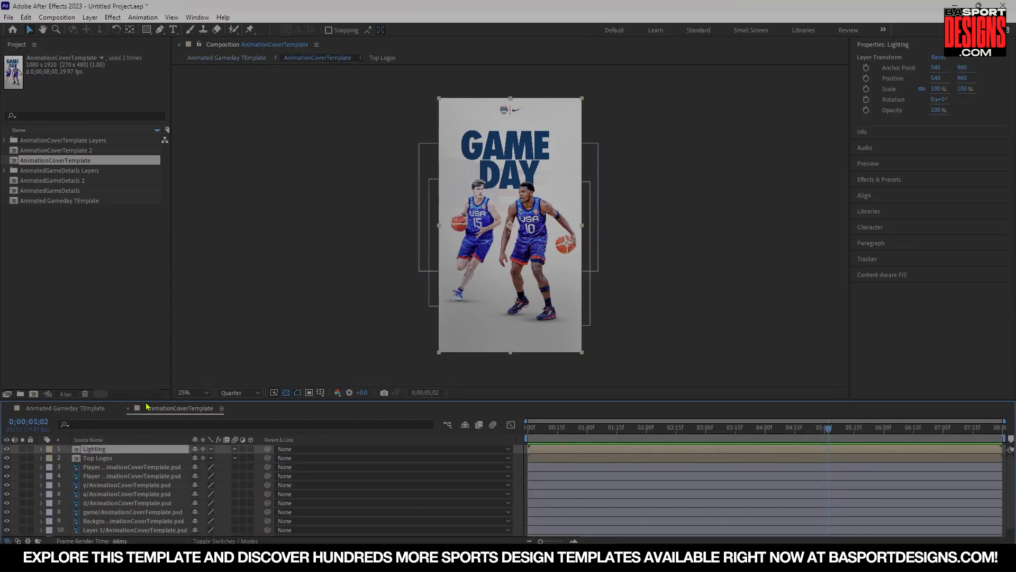
pyautogui.moveTo(144, 401); pyautogui.dragTo(143, 367)
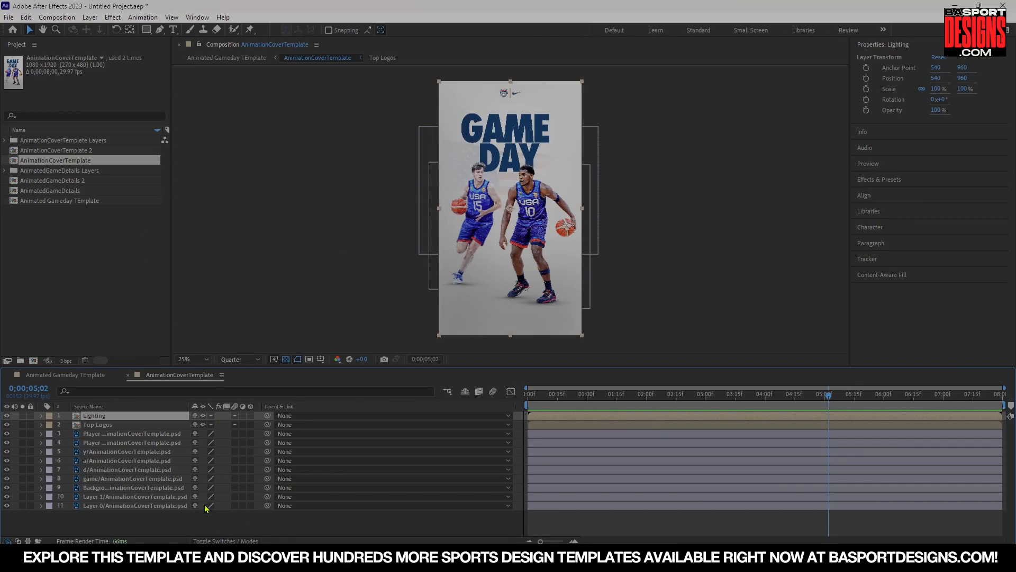
pyautogui.click(125, 425)
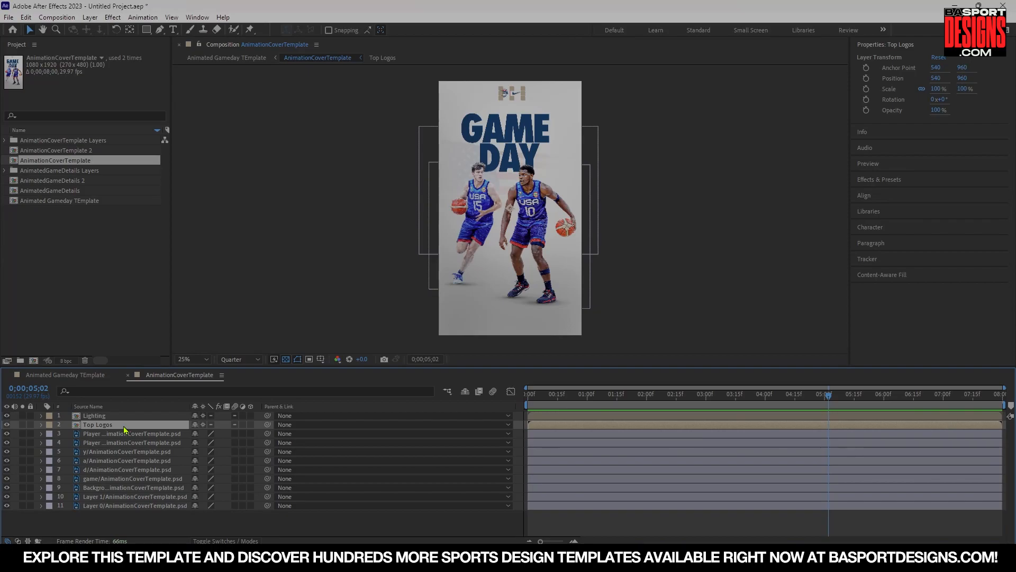
pyautogui.click(112, 416)
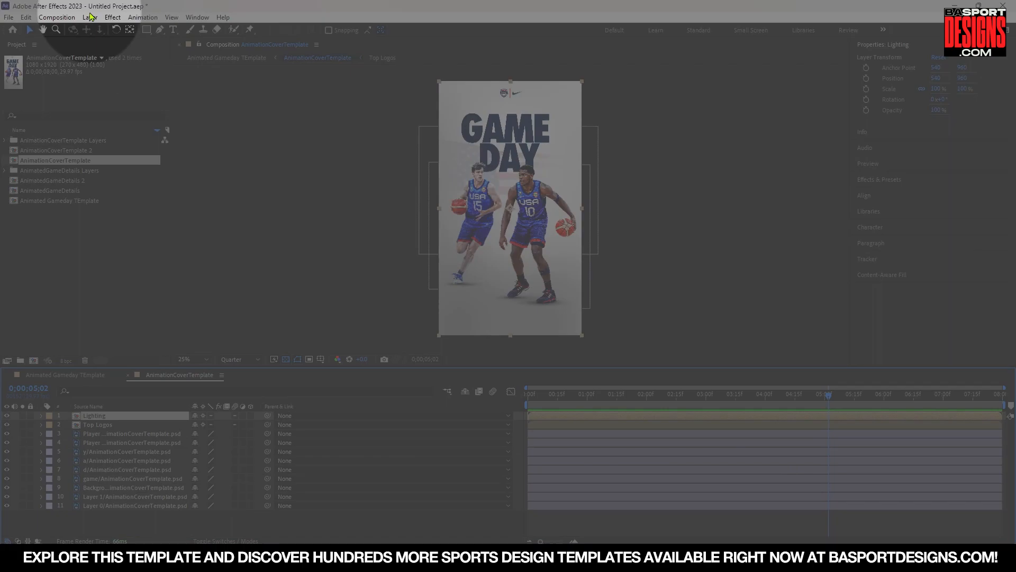
pyautogui.click(90, 17)
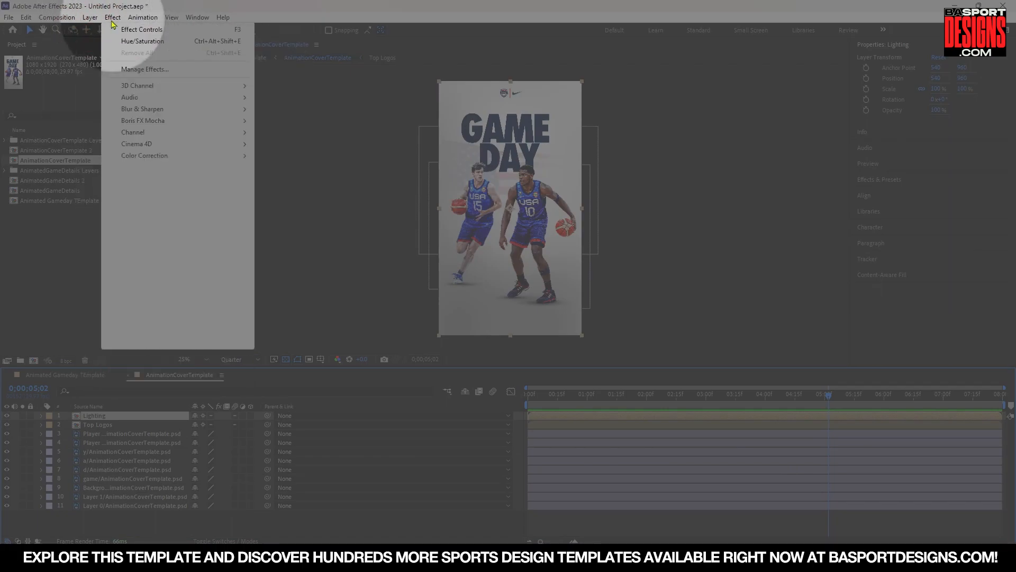
pyautogui.moveTo(106, 30)
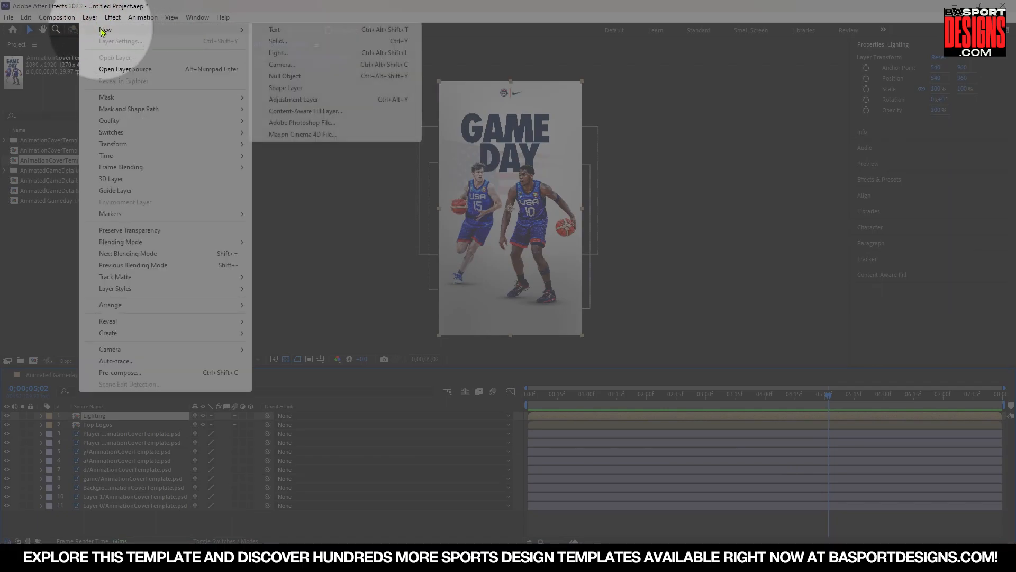
pyautogui.click(284, 65)
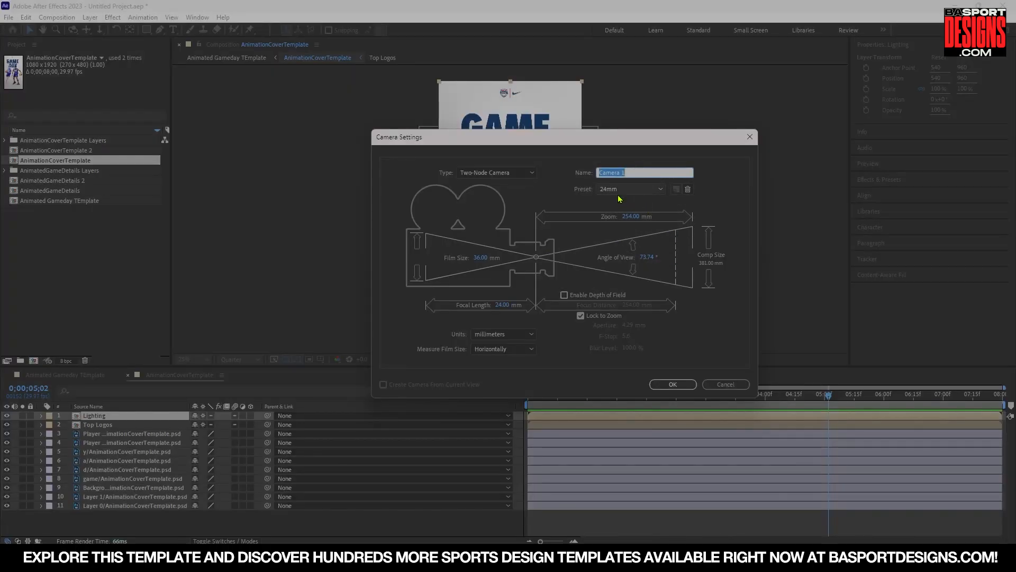
pyautogui.click(564, 295)
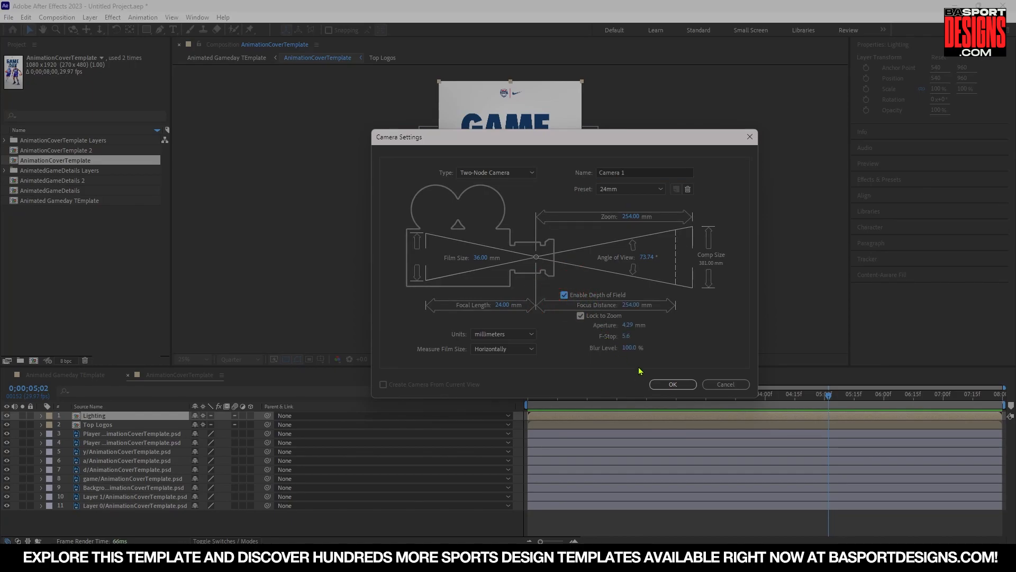
pyautogui.click(674, 384)
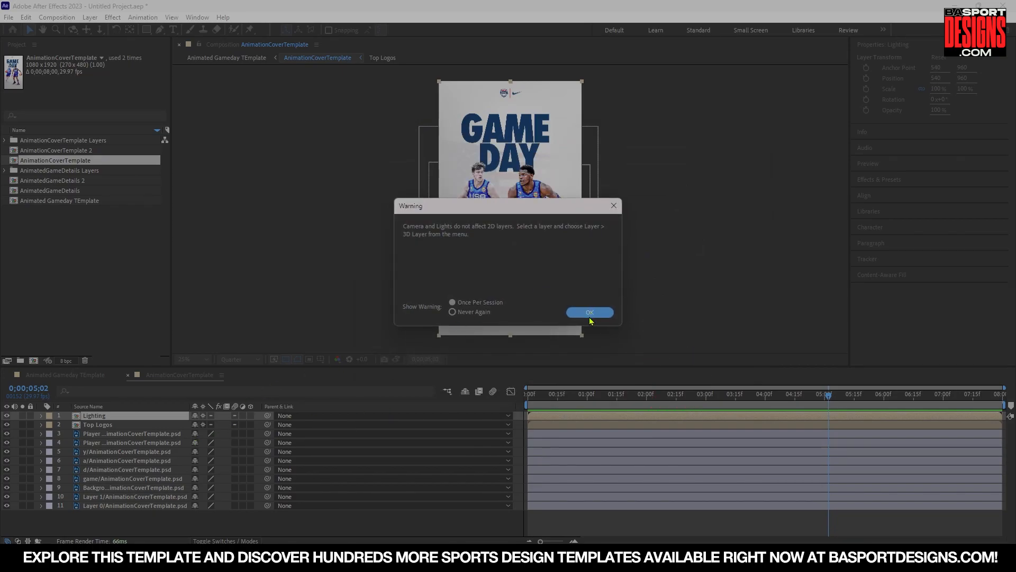
pyautogui.click(591, 320)
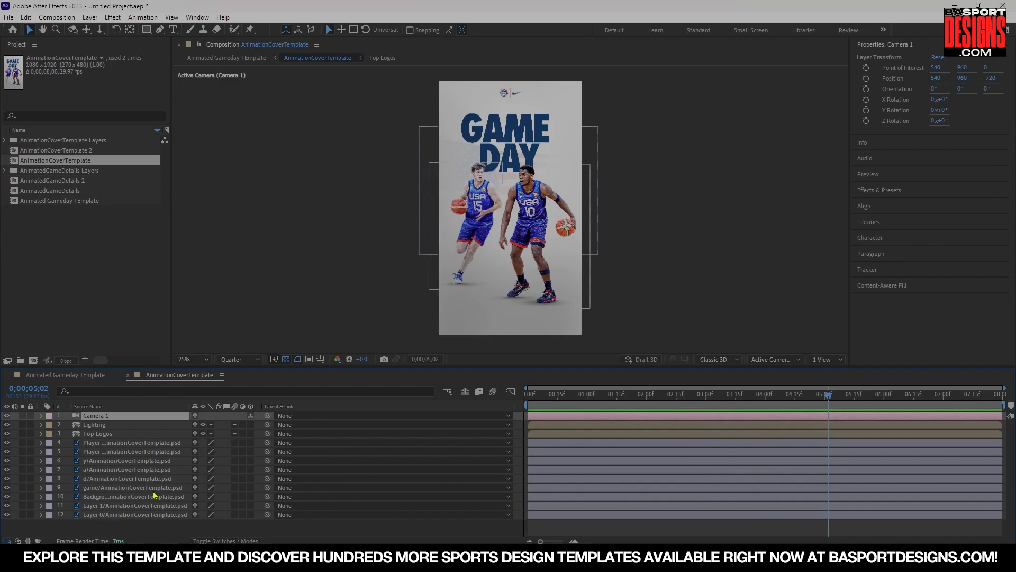
# Enable 3D on the poster's image layers and on the Top Logos layer.
pyautogui.click(146, 514)
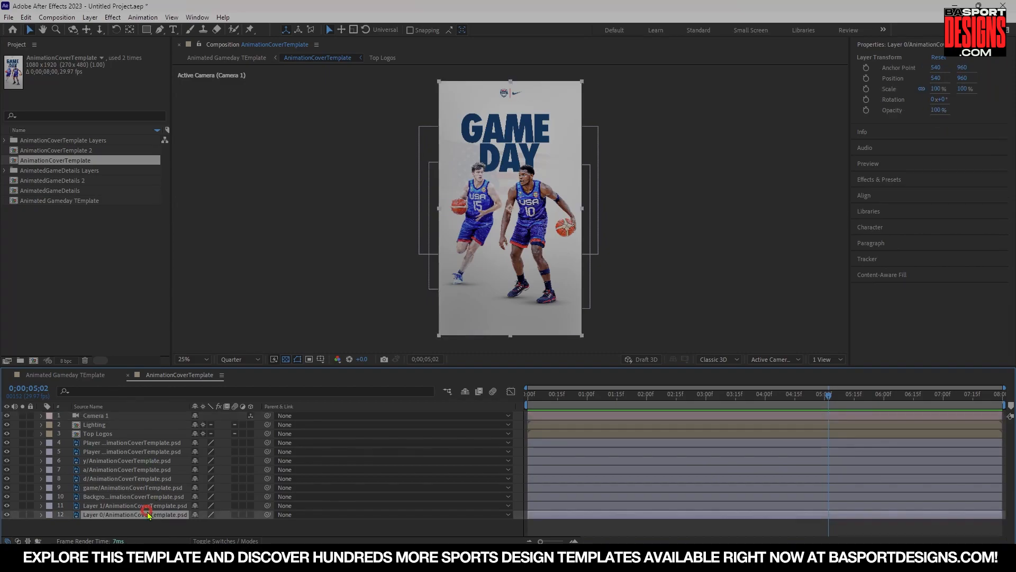
pyautogui.click(121, 515)
pyautogui.click(139, 506)
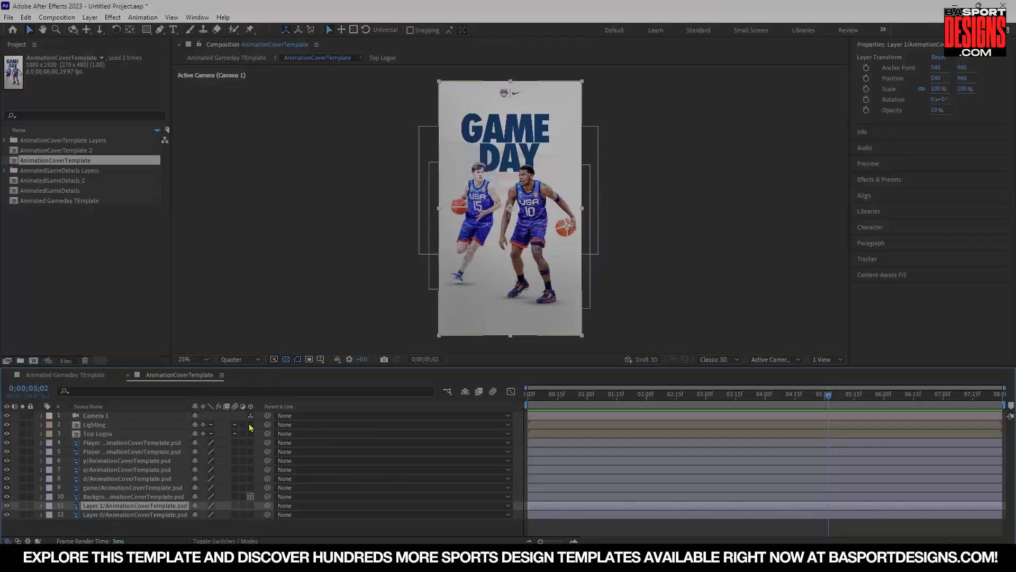
pyautogui.moveTo(251, 424); pyautogui.dragTo(251, 496)
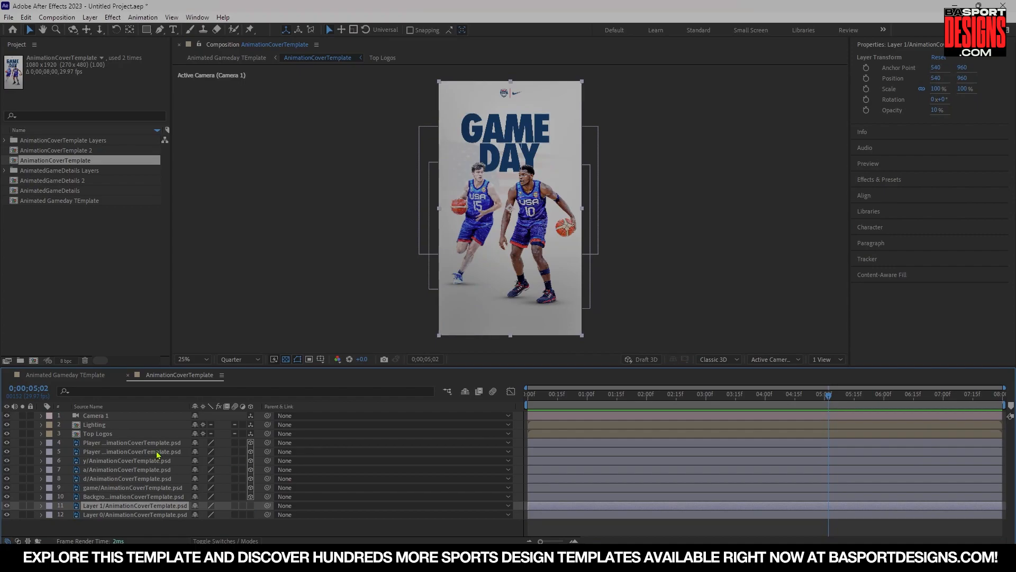
pyautogui.click(105, 435)
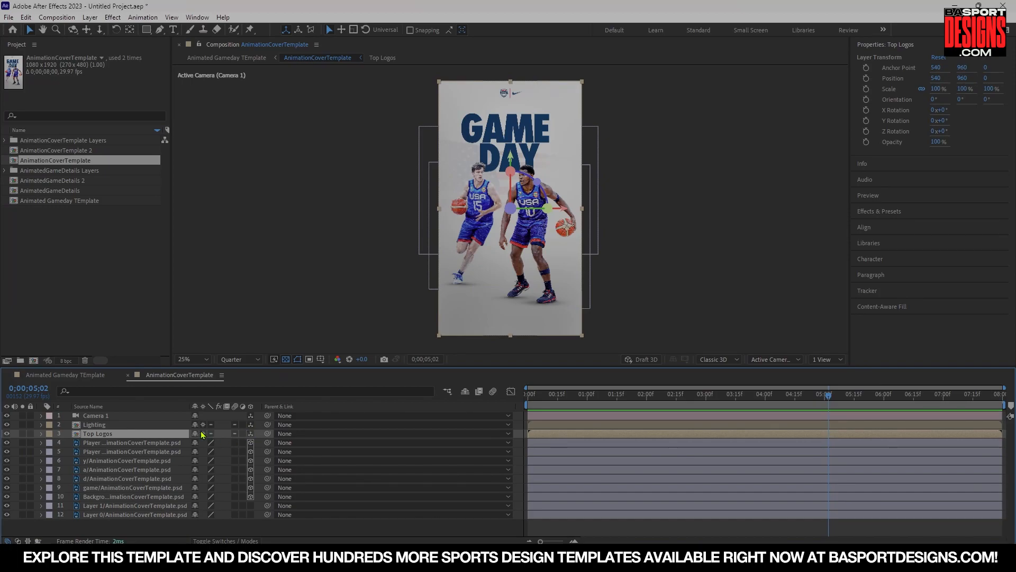
pyautogui.click(204, 433)
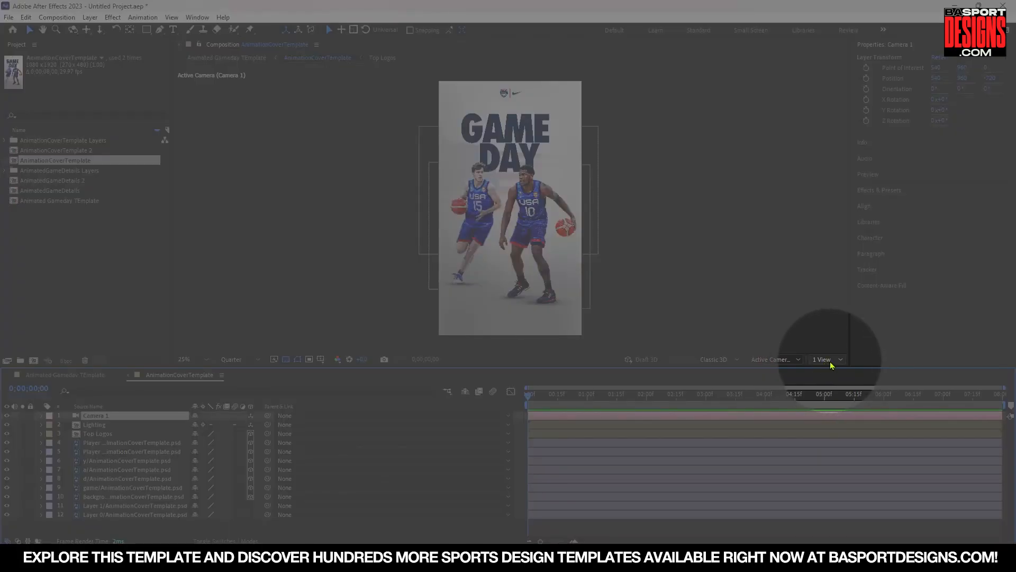
# Switch the viewer to a two-view layout with the Top view beside the Active Camera view.
pyautogui.click(830, 364)
pyautogui.click(835, 385)
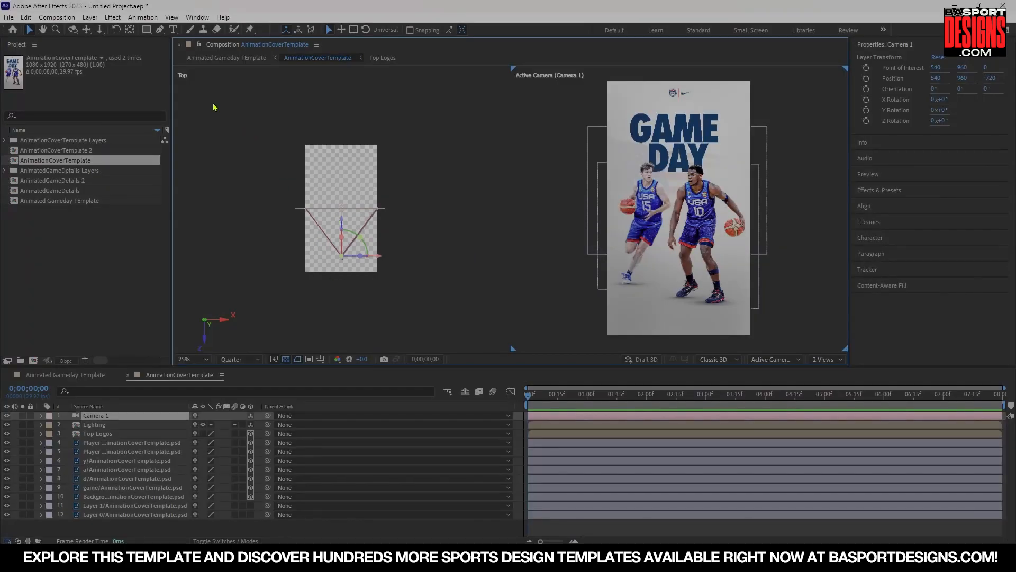
pyautogui.click(342, 222)
pyautogui.click(337, 173)
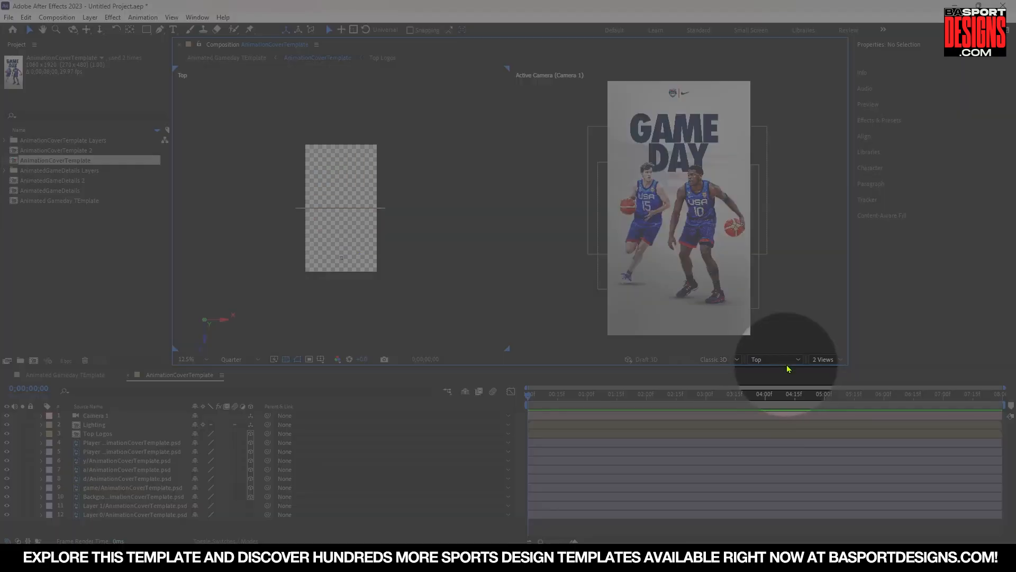
pyautogui.click(785, 360)
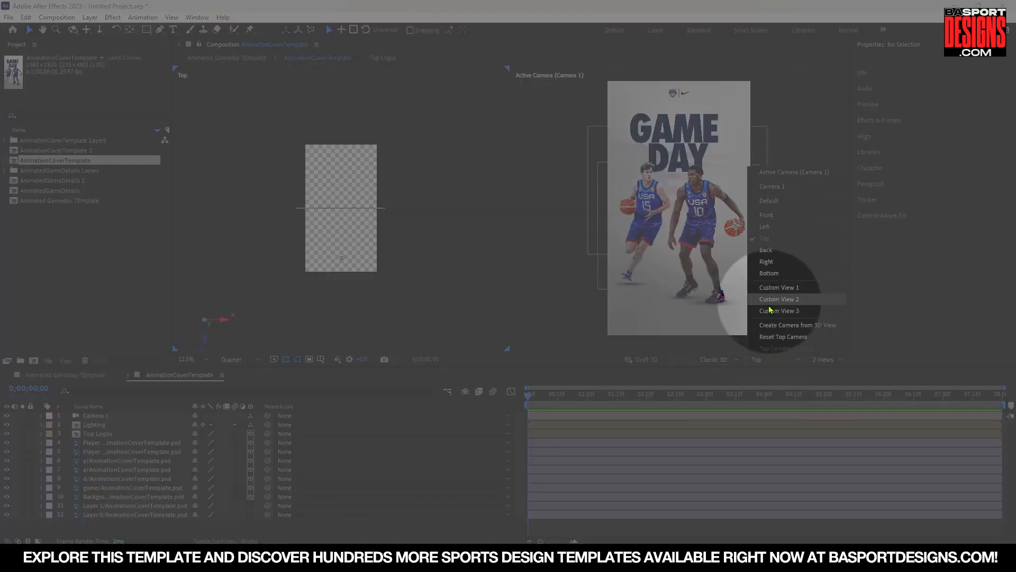
pyautogui.click(765, 239)
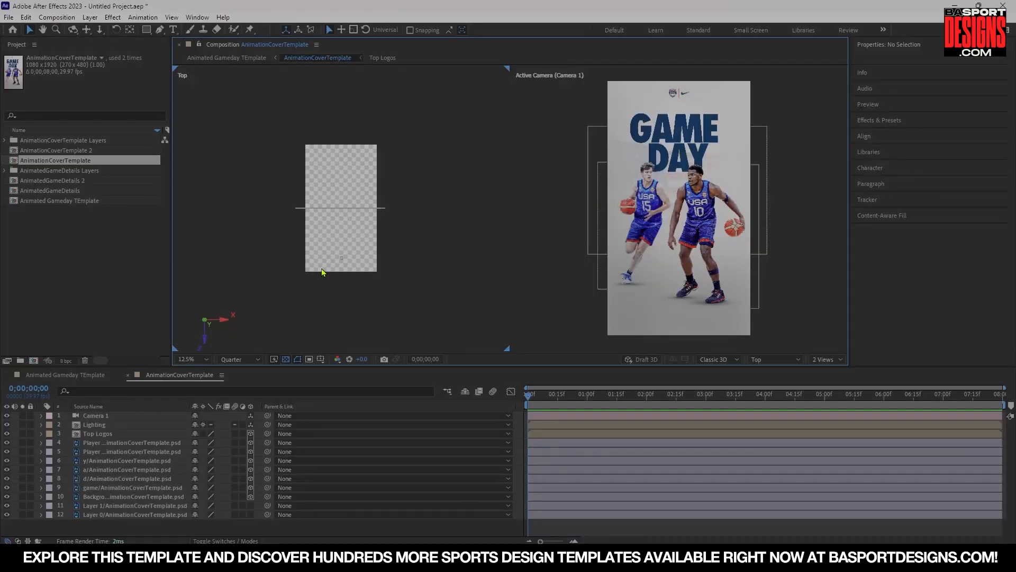
pyautogui.click(323, 249)
pyautogui.click(325, 253)
# Select Camera 1 and expand its layer properties.
pyautogui.click(102, 416)
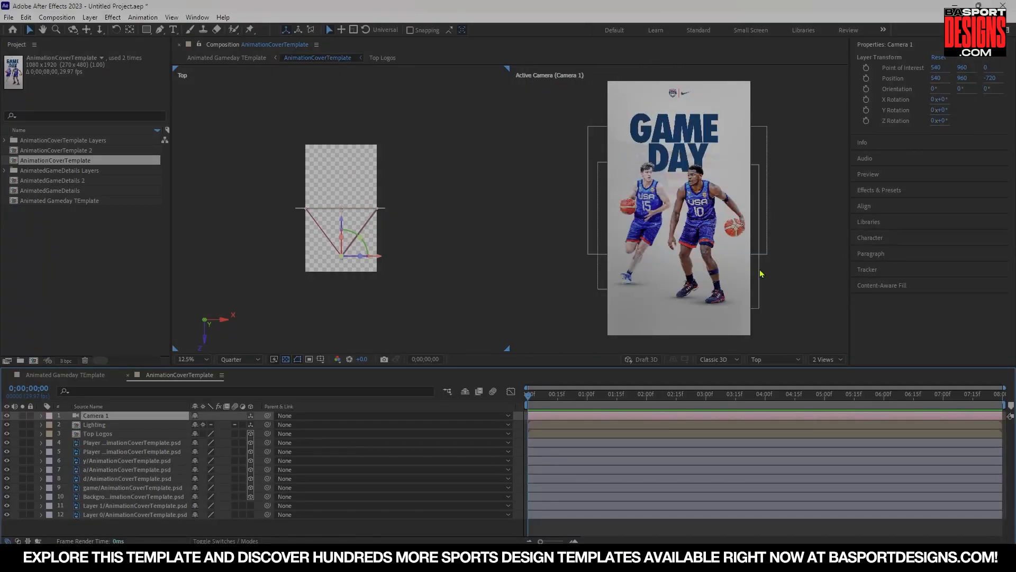
pyautogui.click(102, 417)
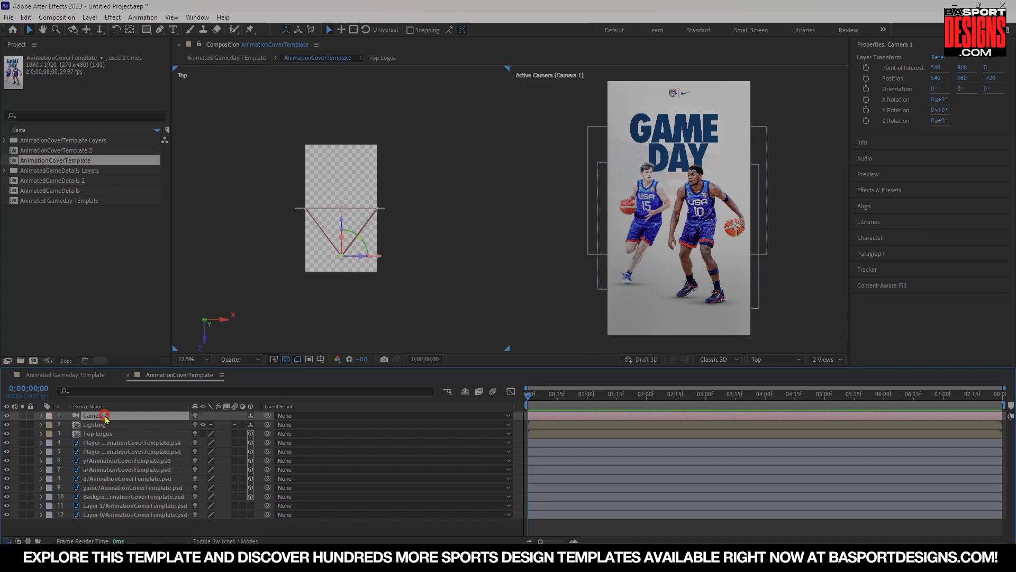
pyautogui.click(42, 416)
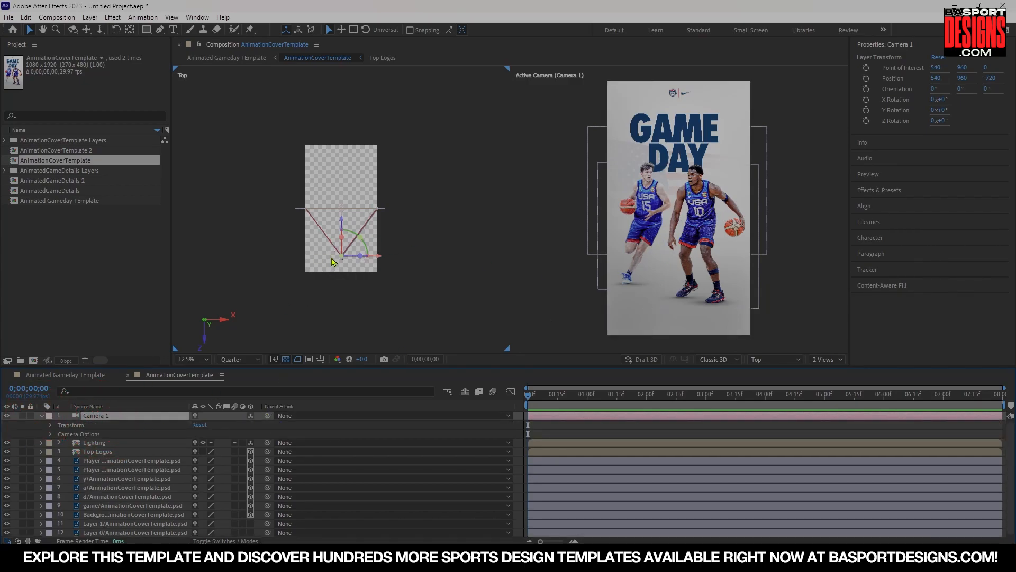
# Try moving the camera in the Top view and undo the move.
pyautogui.moveTo(341, 225); pyautogui.dragTo(341, 264)
pyautogui.hotkey('ctrl', 'z')
pyautogui.hotkey('ctrl', 'z')
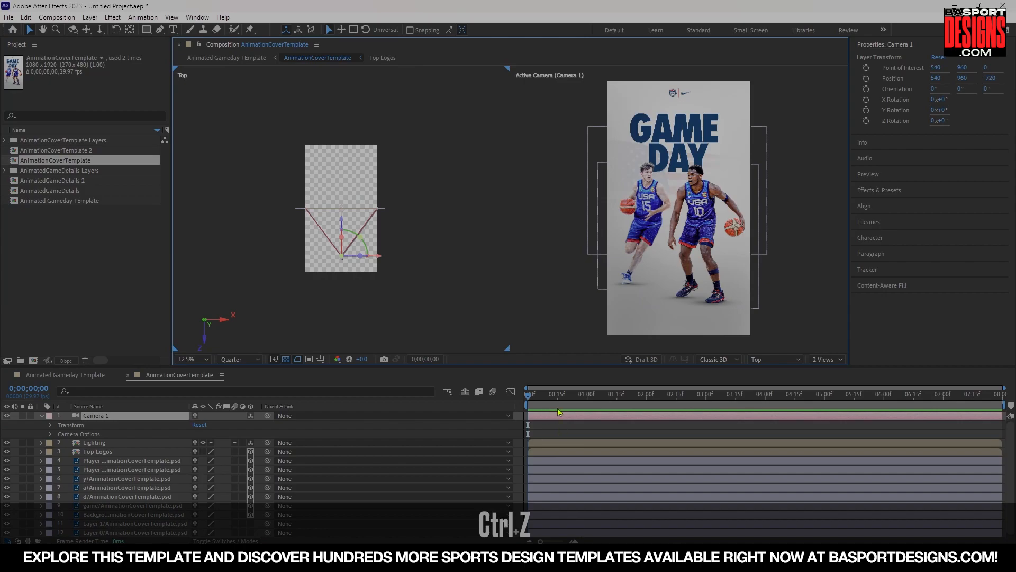
# At 1 second, set keyframes on all of Camera 1's Transform and Camera Options properties.
pyautogui.moveTo(529, 398); pyautogui.dragTo(588, 412)
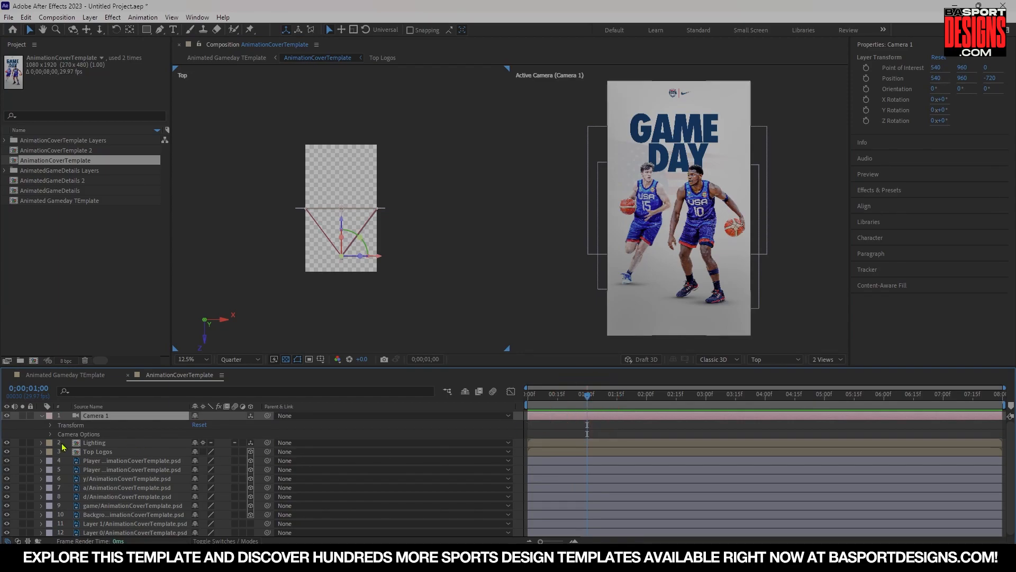
pyautogui.click(50, 425)
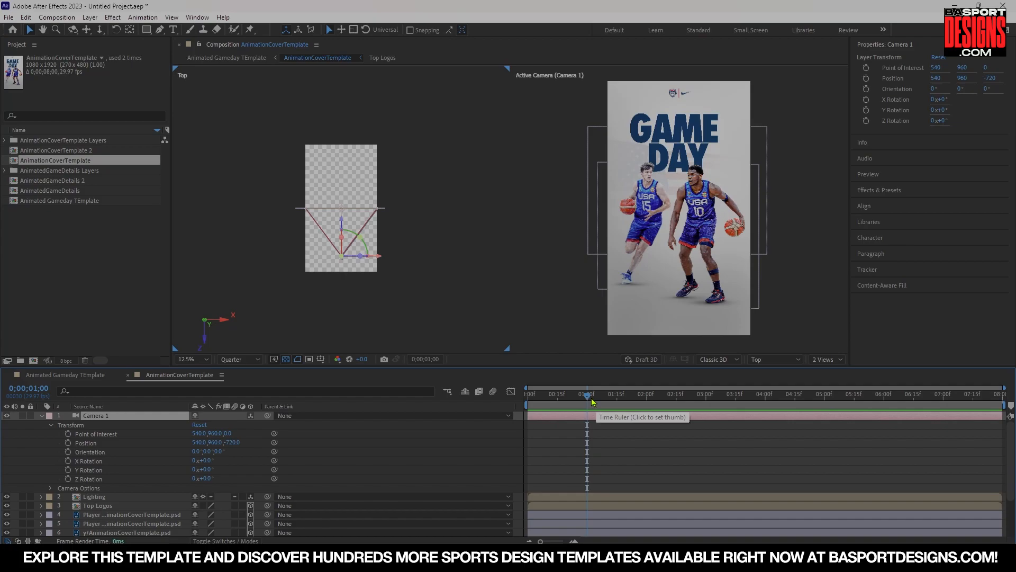
pyautogui.moveTo(69, 434); pyautogui.dragTo(59, 488)
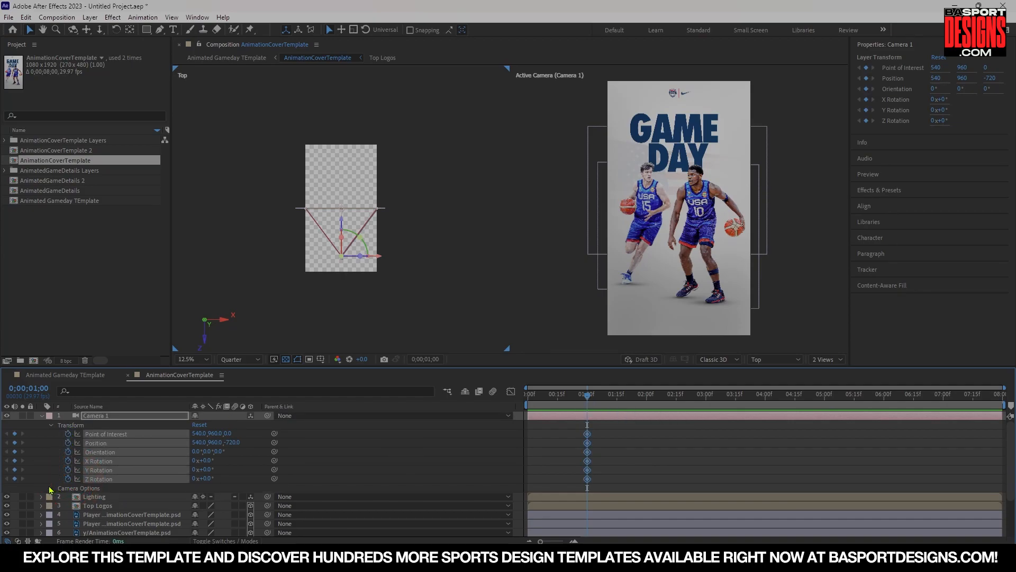
pyautogui.click(50, 488)
pyautogui.moveTo(70, 431); pyautogui.dragTo(68, 497)
pyautogui.scroll(-3, 71, 477)
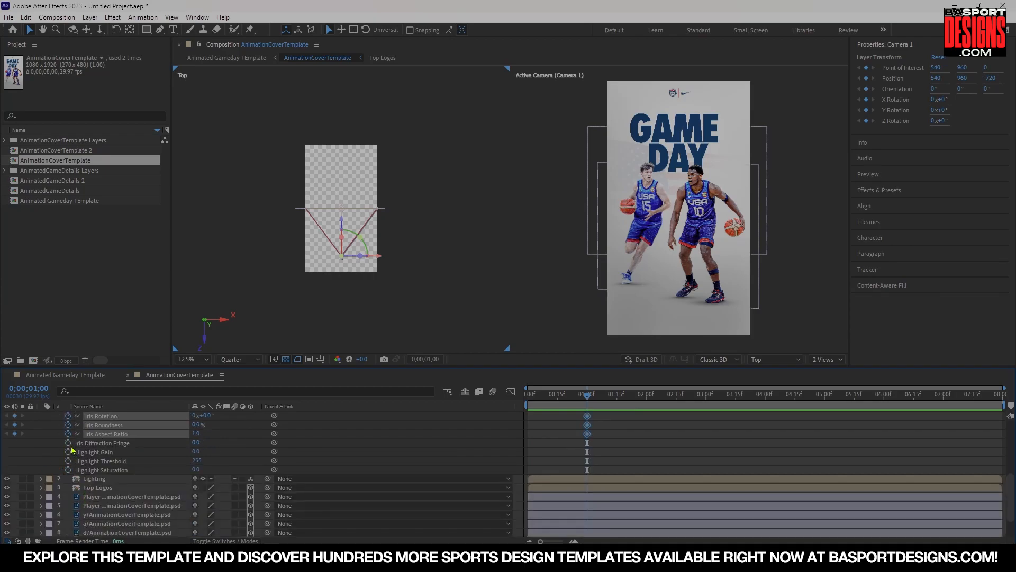
pyautogui.moveTo(69, 444); pyautogui.dragTo(68, 471)
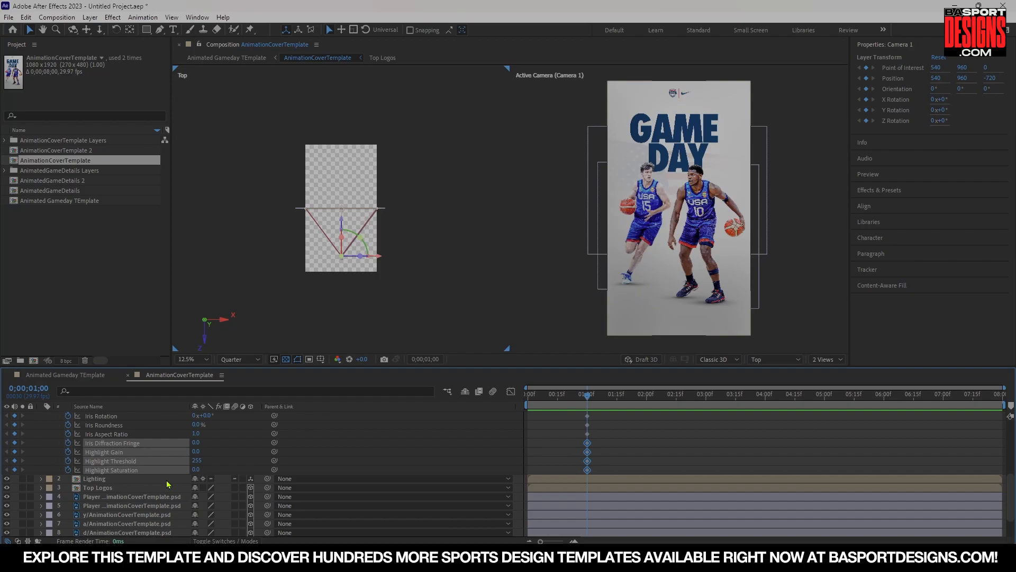
pyautogui.scroll(5, 166, 485)
pyautogui.scroll(1, 166, 484)
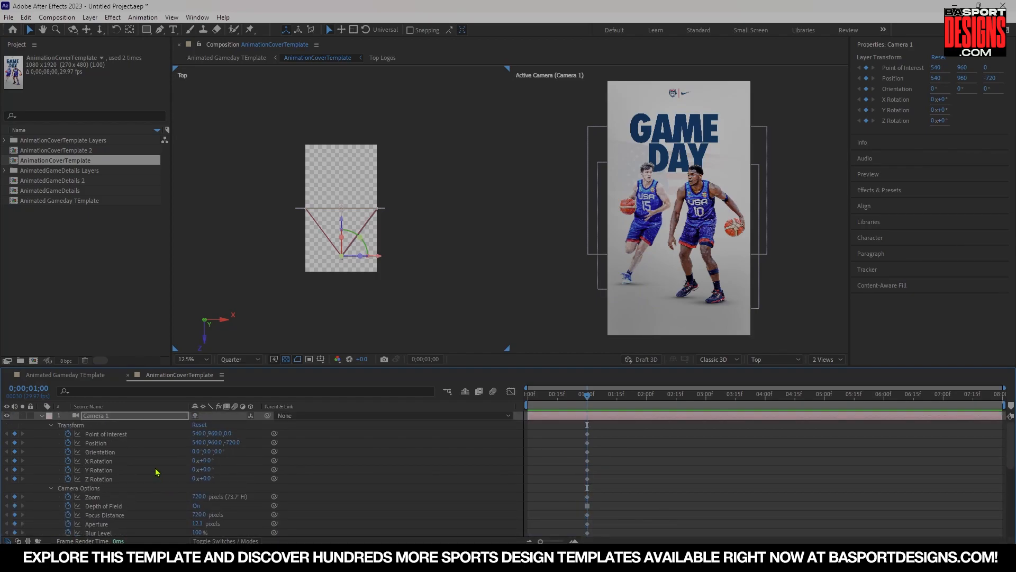
# At the start, push Camera 1 forward to position 540, 960, 218 with point of interest 540, 960, 780.
pyautogui.click(588, 396)
pyautogui.moveTo(587, 397); pyautogui.dragTo(528, 397)
pyautogui.moveTo(233, 442); pyautogui.dragTo(326, 443)
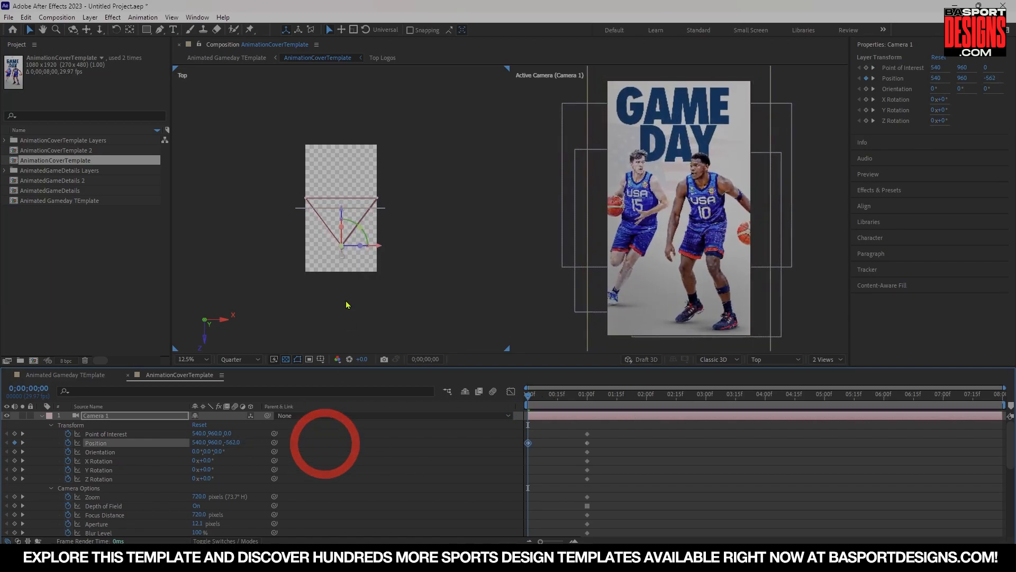
pyautogui.moveTo(341, 214); pyautogui.dragTo(343, 162)
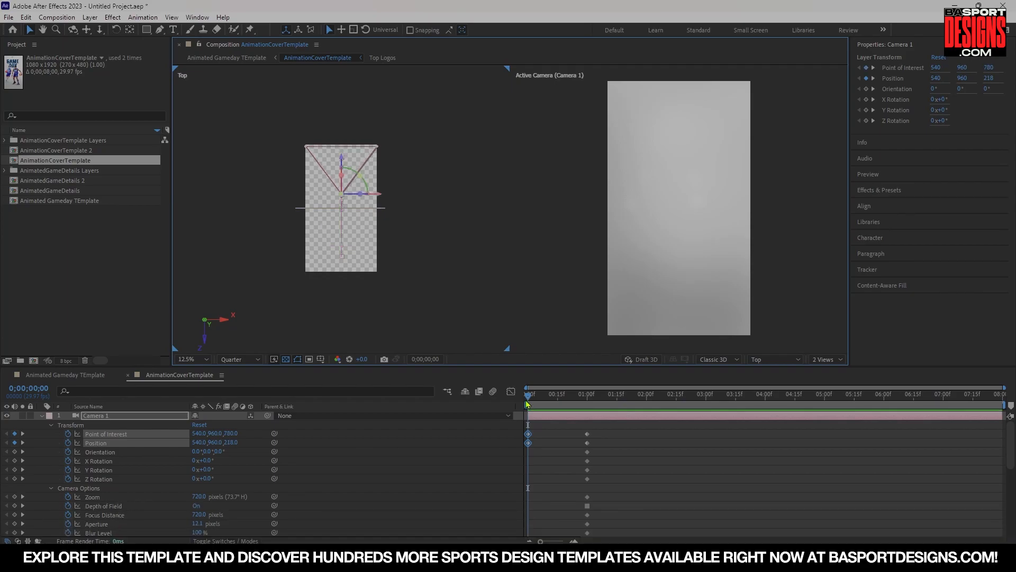
# Preview the camera push-in animation.
pyautogui.press('space')
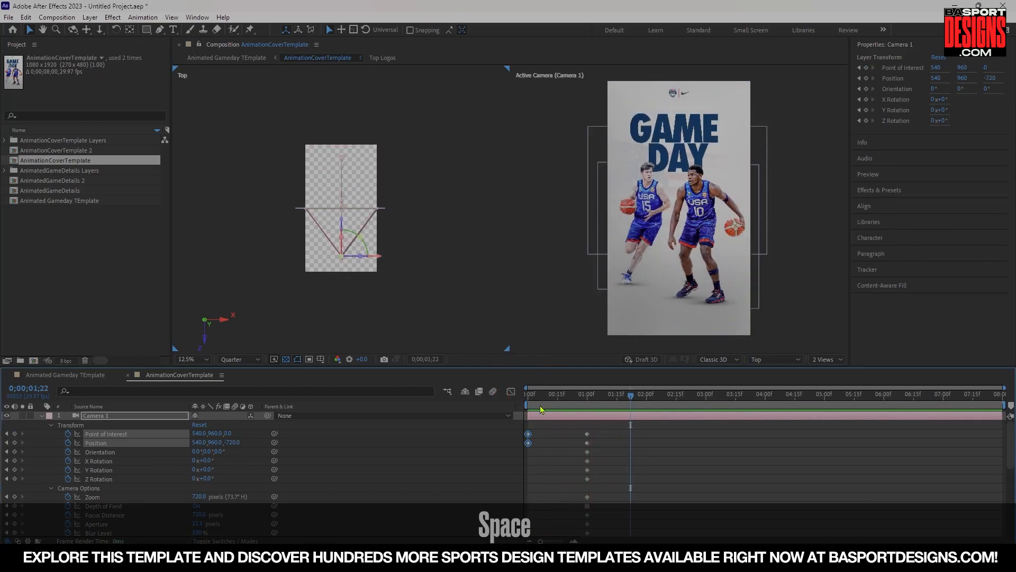
pyautogui.click(510, 383)
pyautogui.press('space')
# Add a 7° Z Rotation keyframe to the camera and move that keyframe to the start of the timeline.
pyautogui.moveTo(591, 397); pyautogui.dragTo(573, 414)
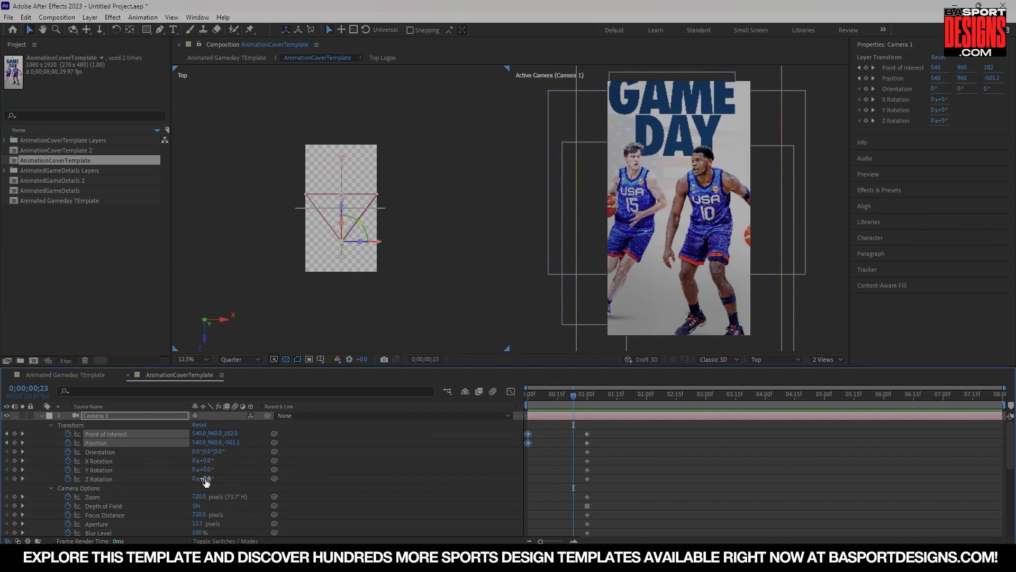
pyautogui.moveTo(207, 479); pyautogui.dragTo(209, 479)
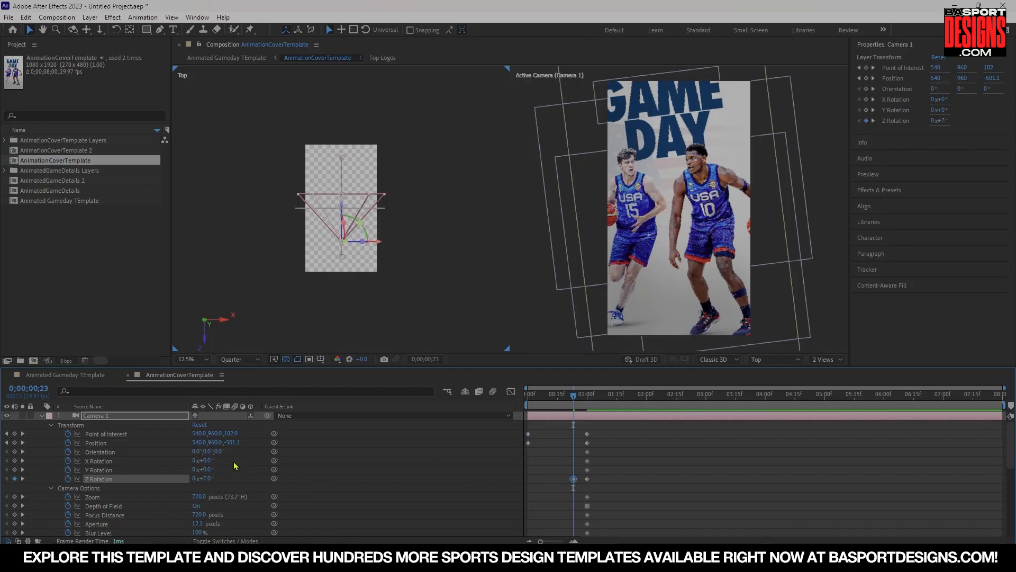
pyautogui.moveTo(574, 482); pyautogui.dragTo(528, 480)
pyautogui.click(527, 403)
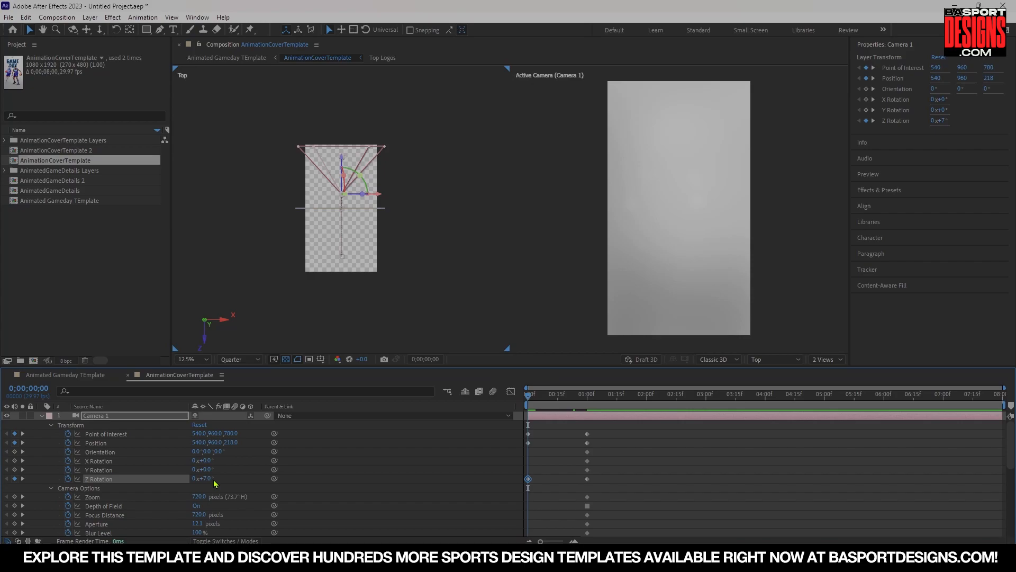
# Scrub and play the camera animation from the first frame.
pyautogui.click(587, 400)
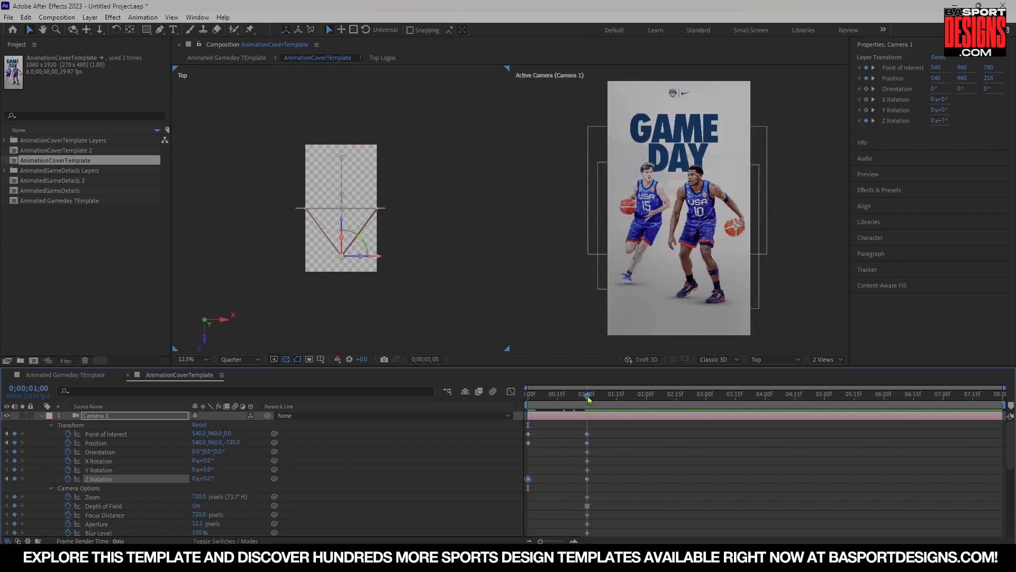
pyautogui.moveTo(589, 400); pyautogui.dragTo(521, 402)
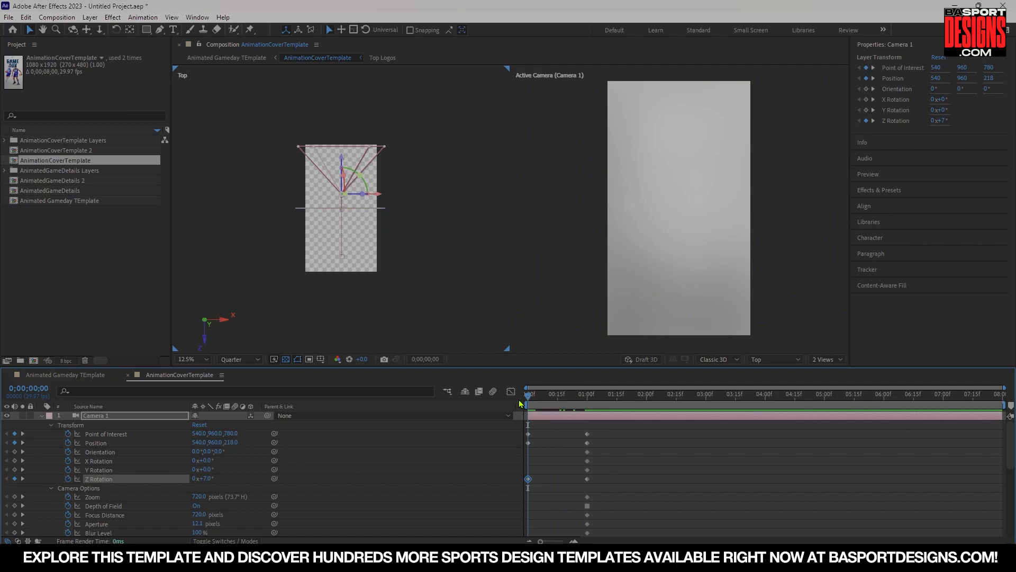
pyautogui.press('space')
pyautogui.press('space')
pyautogui.moveTo(534, 398); pyautogui.dragTo(512, 403)
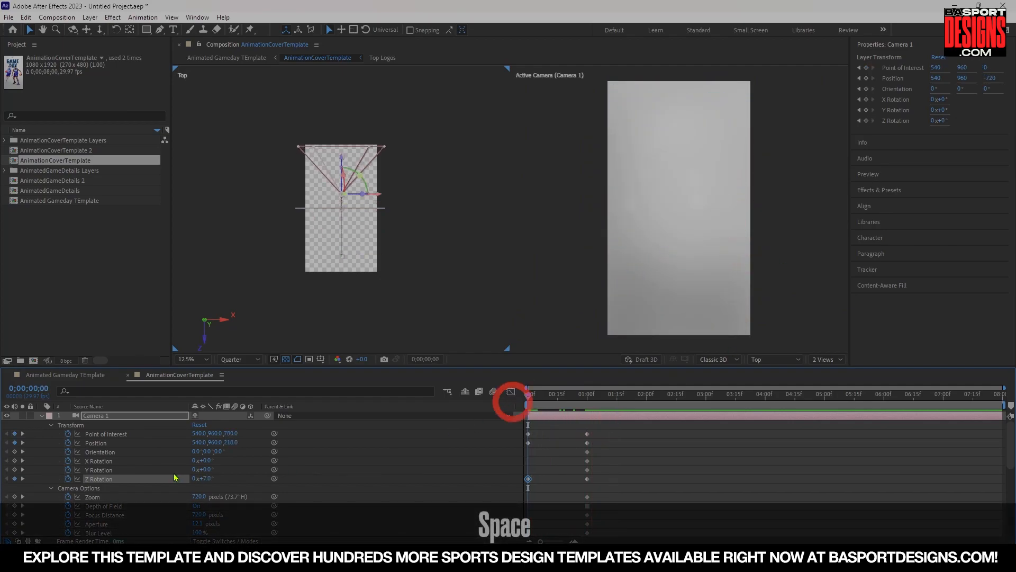
# Set the camera's starting Z Rotation to 15°.
pyautogui.click(205, 479)
pyautogui.write('15')
pyautogui.press('Return')
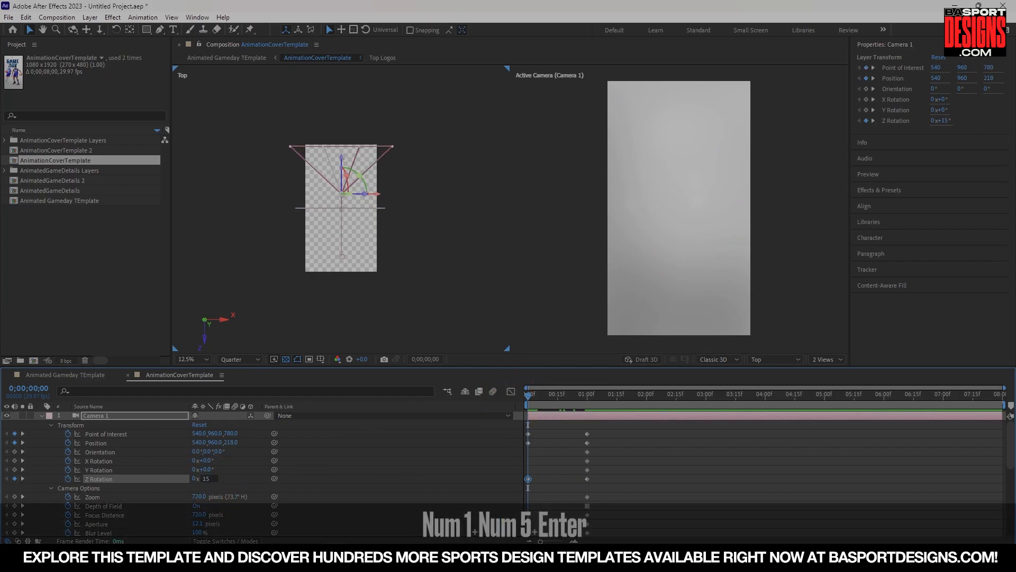
# Play back and scrub through the rotating camera push-in.
pyautogui.press('space')
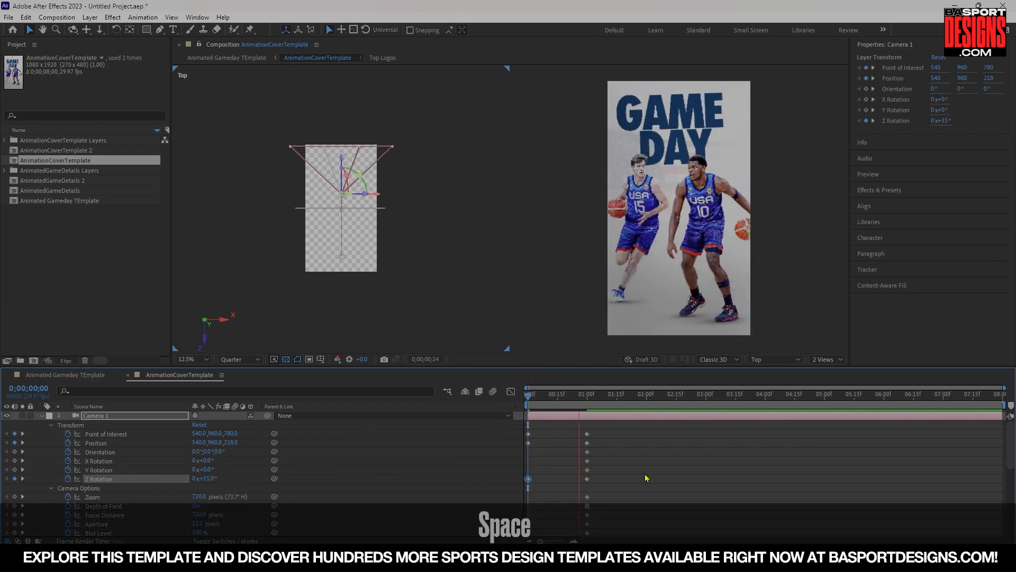
pyautogui.click(492, 391)
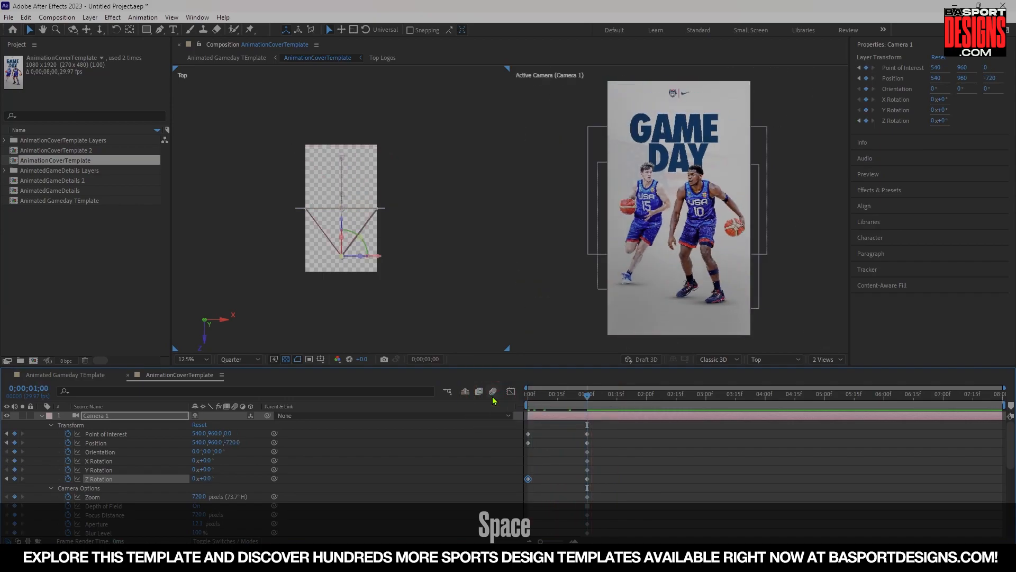
pyautogui.moveTo(565, 394); pyautogui.dragTo(493, 404)
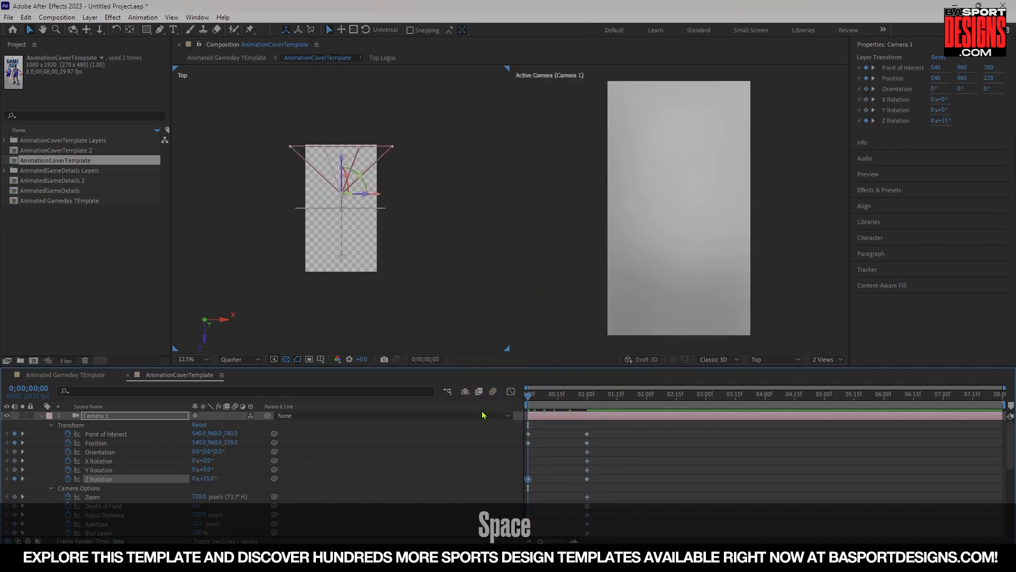
pyautogui.press('space')
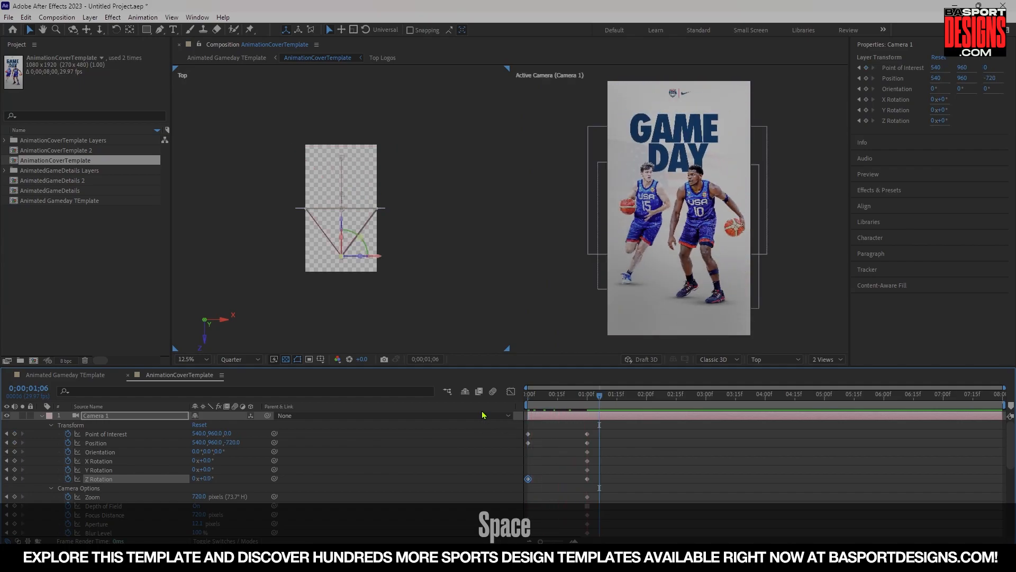
pyautogui.moveTo(580, 397)
pyautogui.mouseDown()
pyautogui.moveTo(521, 388)
pyautogui.moveTo(563, 397)
pyautogui.mouseUp()
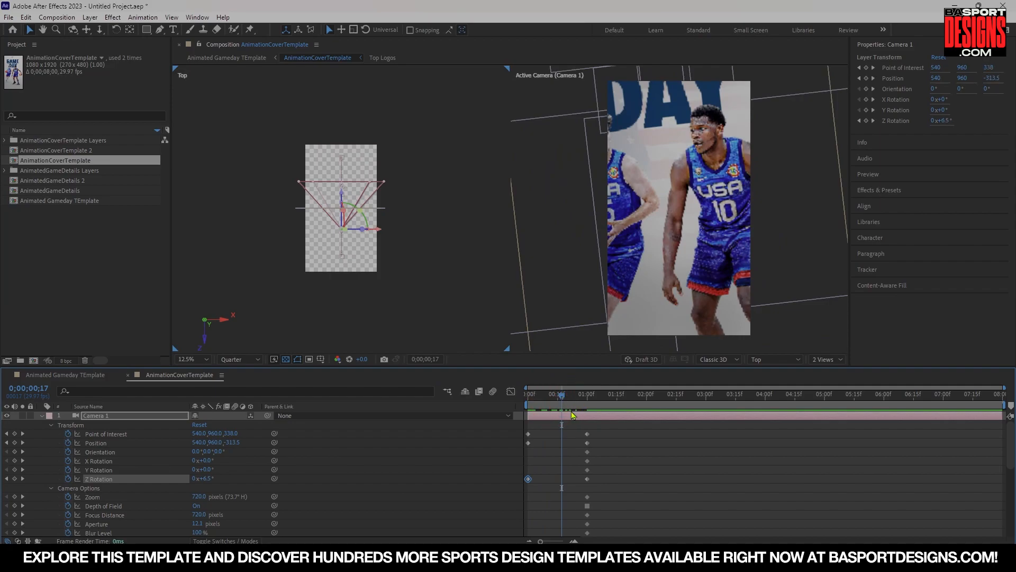
# Set the viewer's preview resolution to Full.
pyautogui.scroll(-3, 122, 490)
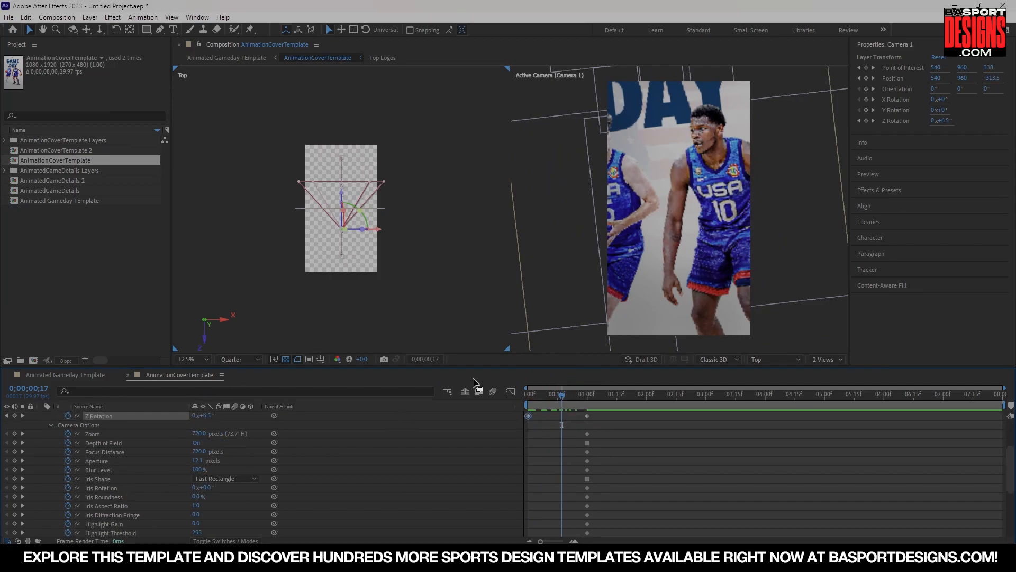
pyautogui.click(253, 361)
pyautogui.click(235, 384)
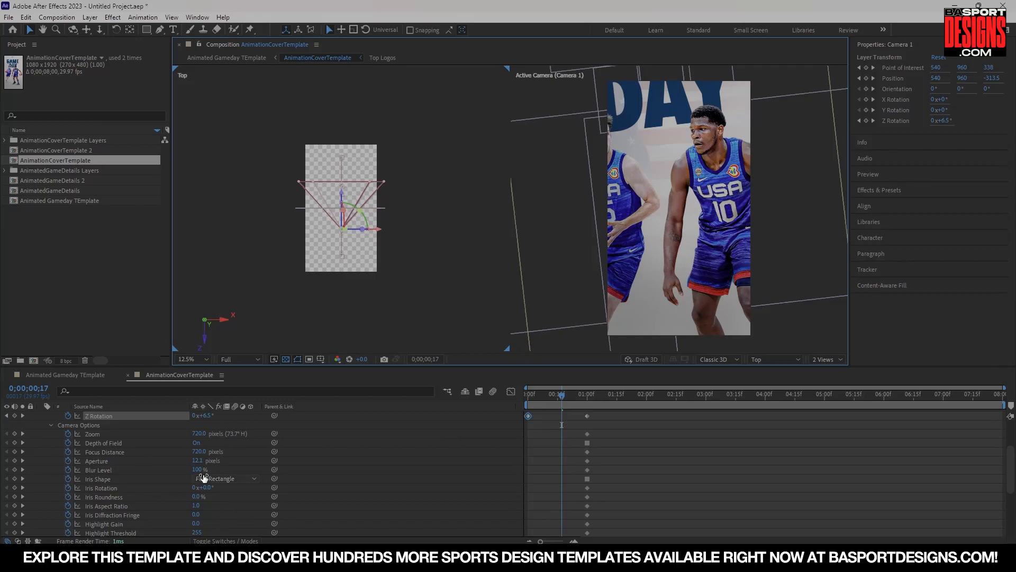
# Keyframe the camera's Focus Distance, Aperture and Blur Level at the start for a blurred opening, about 1067 px, 133.5 and 188%.
pyautogui.moveTo(197, 470); pyautogui.dragTo(269, 479)
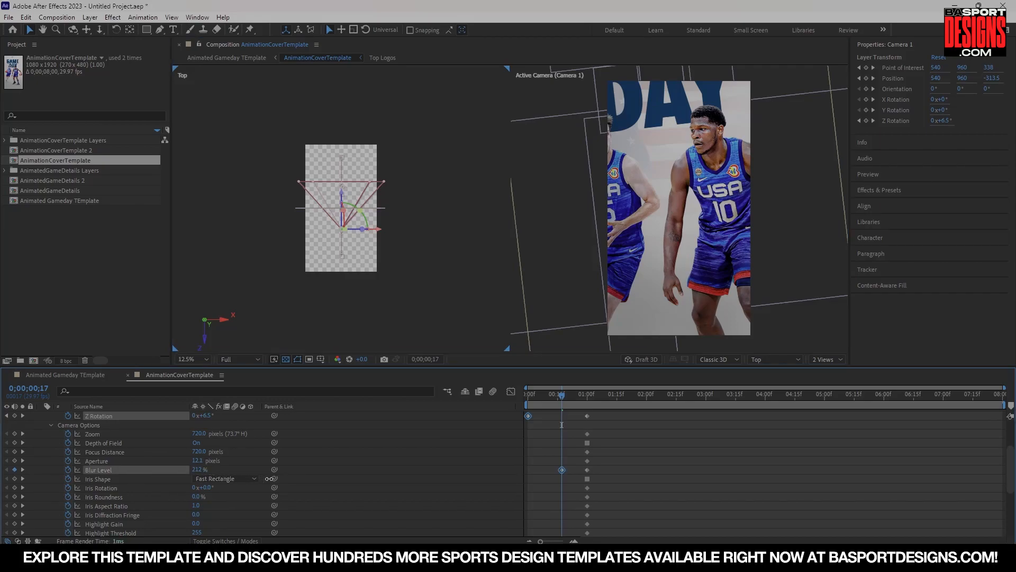
pyautogui.click(268, 479)
pyautogui.moveTo(202, 467); pyautogui.dragTo(624, 456)
pyautogui.moveTo(194, 460); pyautogui.dragTo(324, 453)
pyautogui.moveTo(567, 485); pyautogui.dragTo(529, 456)
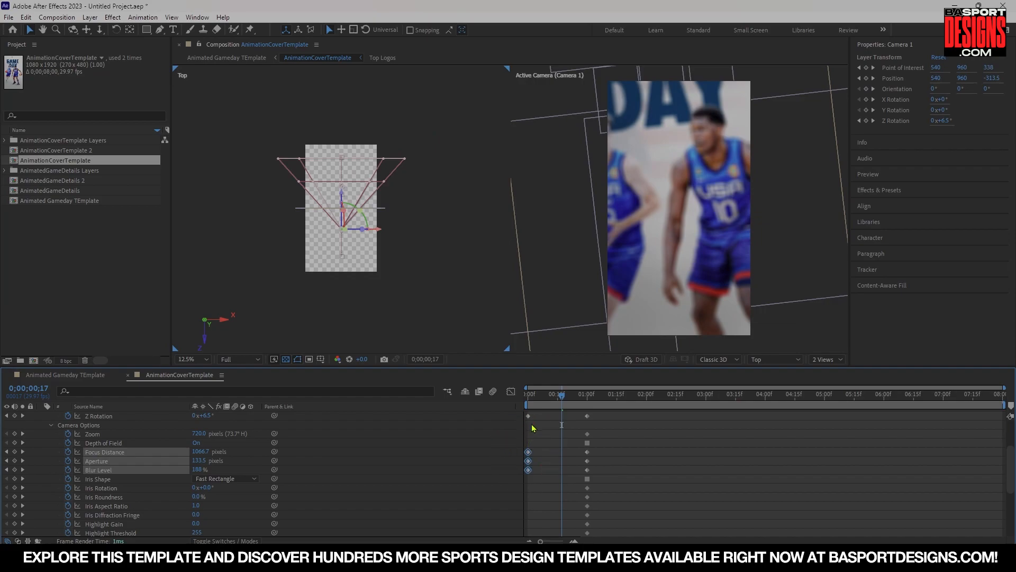
# Play back the camera's depth-of-field blur animation from the start.
pyautogui.moveTo(534, 400); pyautogui.dragTo(521, 403)
pyautogui.press('space')
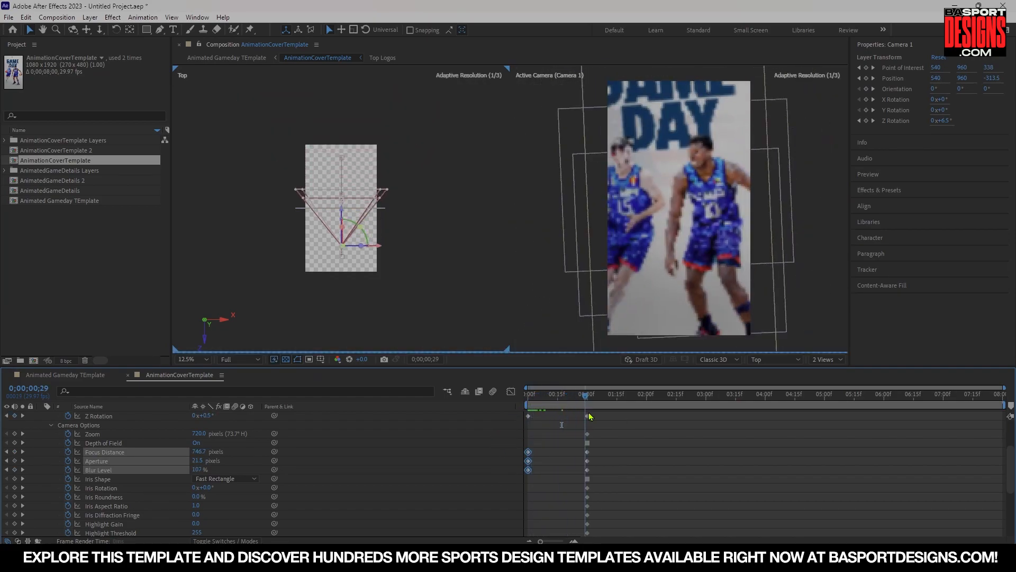
pyautogui.click(501, 409)
pyautogui.press('space')
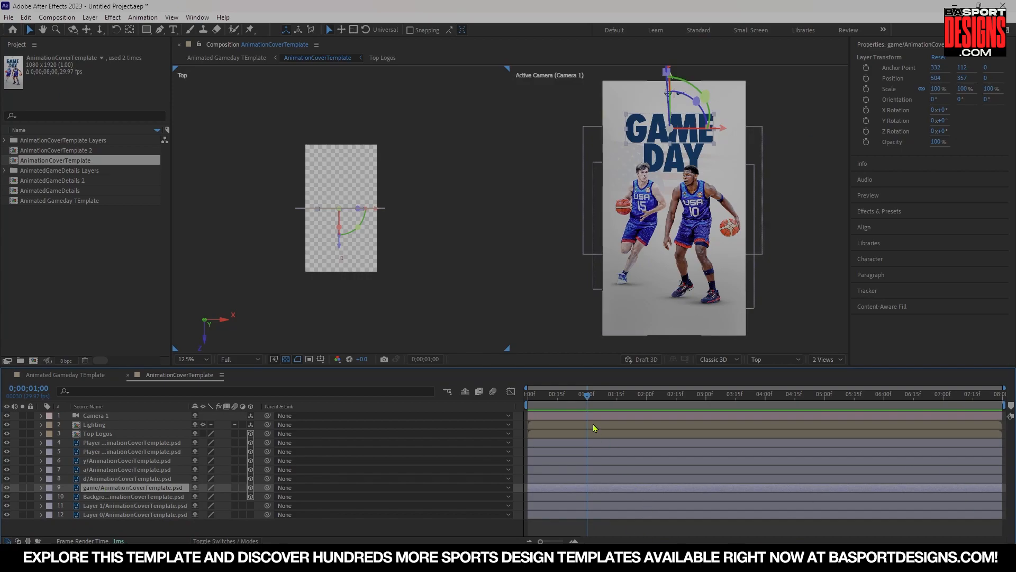
# At 2 seconds, hide the y, a and d letter layers to isolate the GAME text layer.
pyautogui.moveTo(587, 396); pyautogui.dragTo(645, 408)
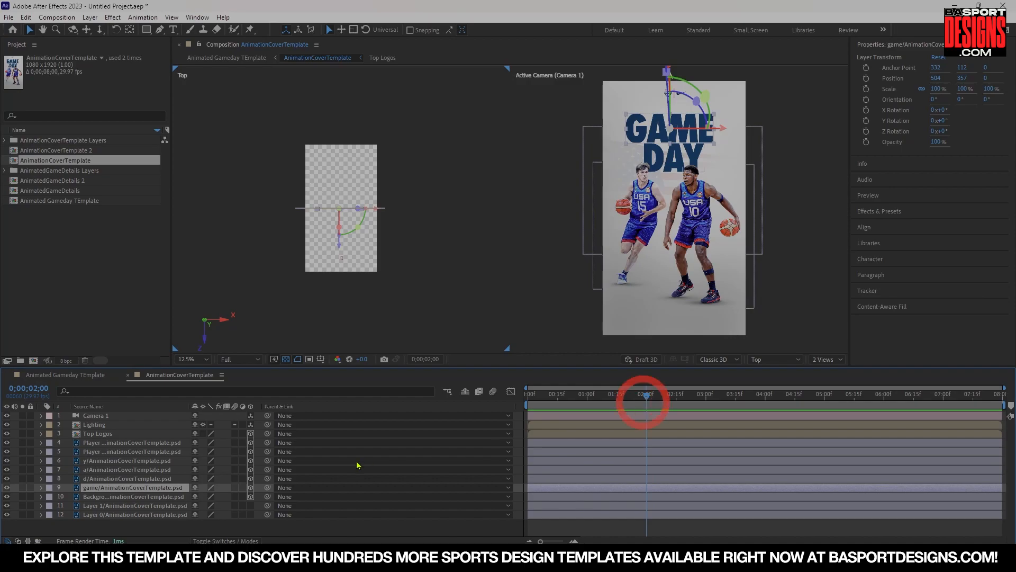
pyautogui.click(41, 487)
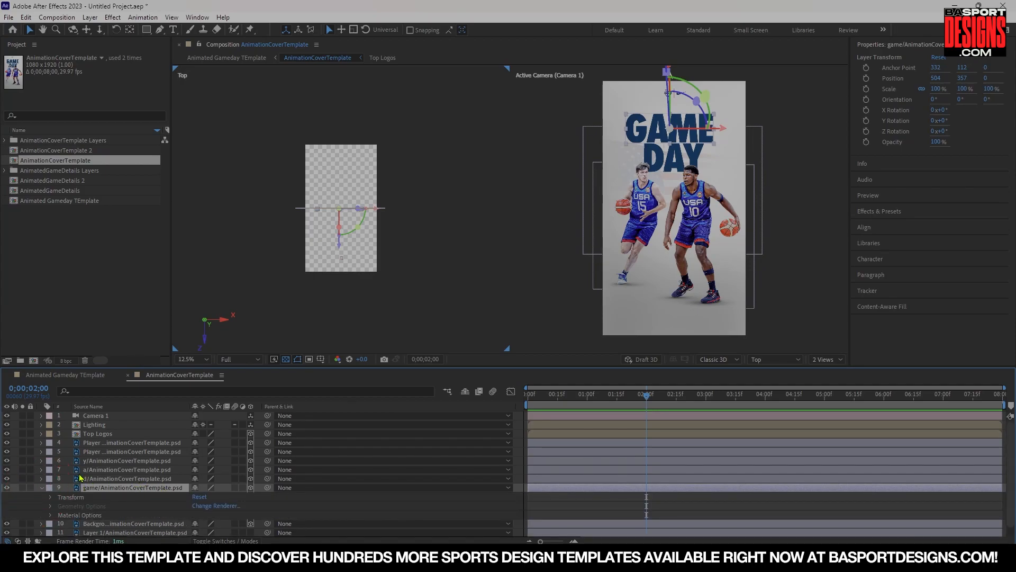
pyautogui.moveTo(7, 479); pyautogui.dragTo(7, 473)
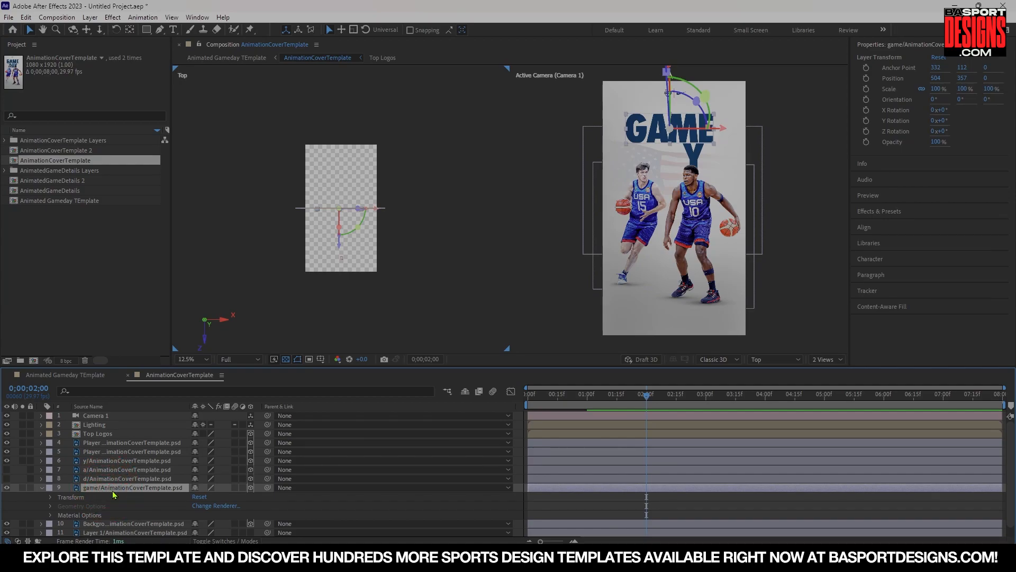
pyautogui.click(2, 462)
pyautogui.click(6, 461)
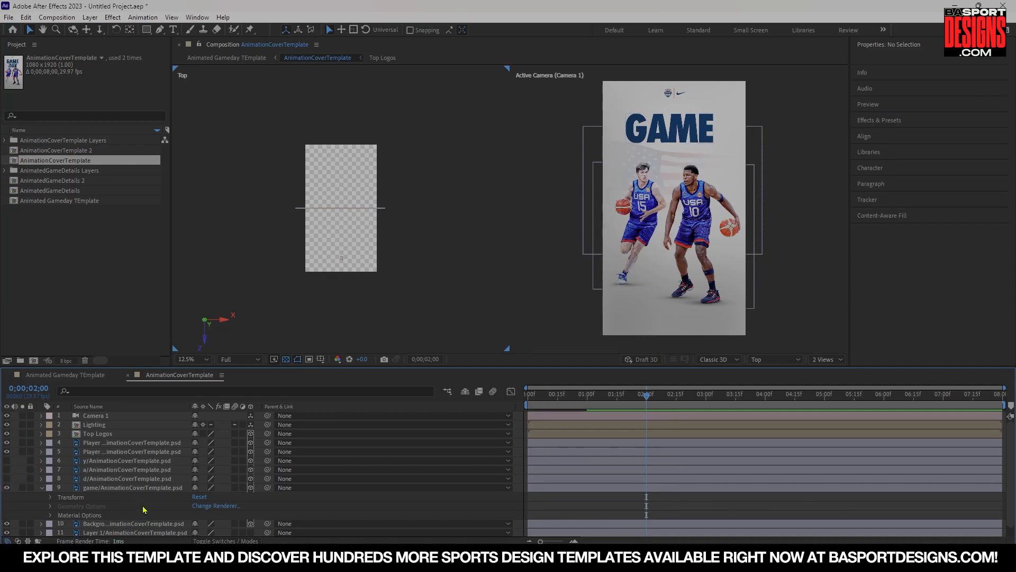
# Create a new shape layer and draw a rectangle about 736 by 668 px covering the GAME text.
pyautogui.click(90, 18)
pyautogui.moveTo(112, 30)
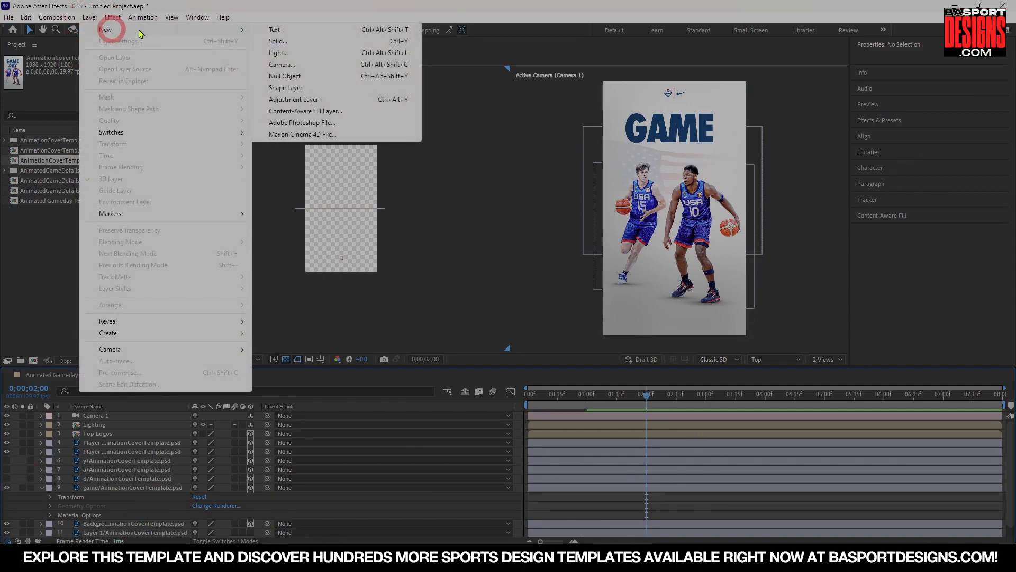
pyautogui.click(296, 87)
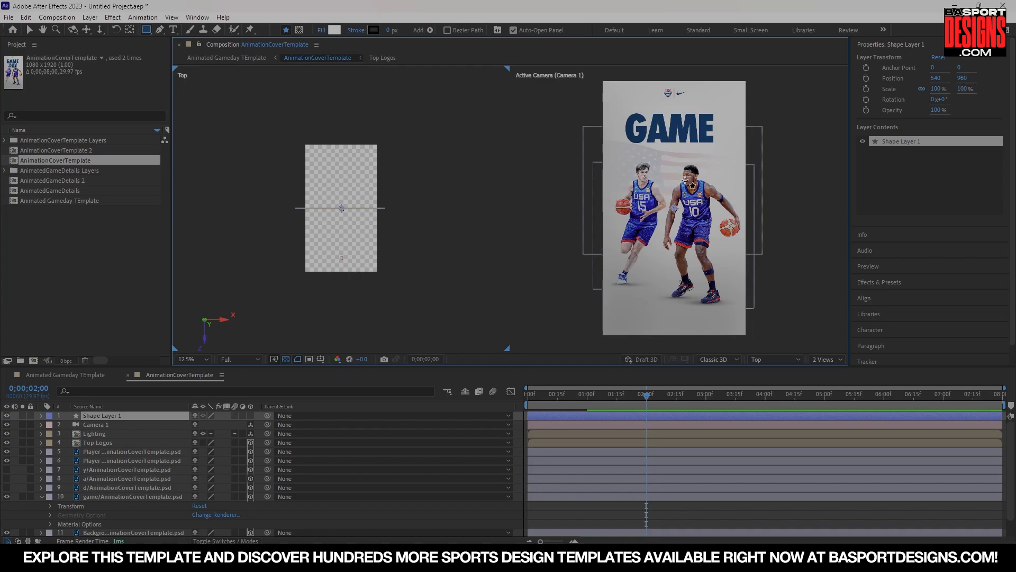
pyautogui.moveTo(620, 111); pyautogui.dragTo(716, 199)
# Move the shape layer directly above the game layer and hide its visibility.
pyautogui.moveTo(128, 417); pyautogui.dragTo(133, 519)
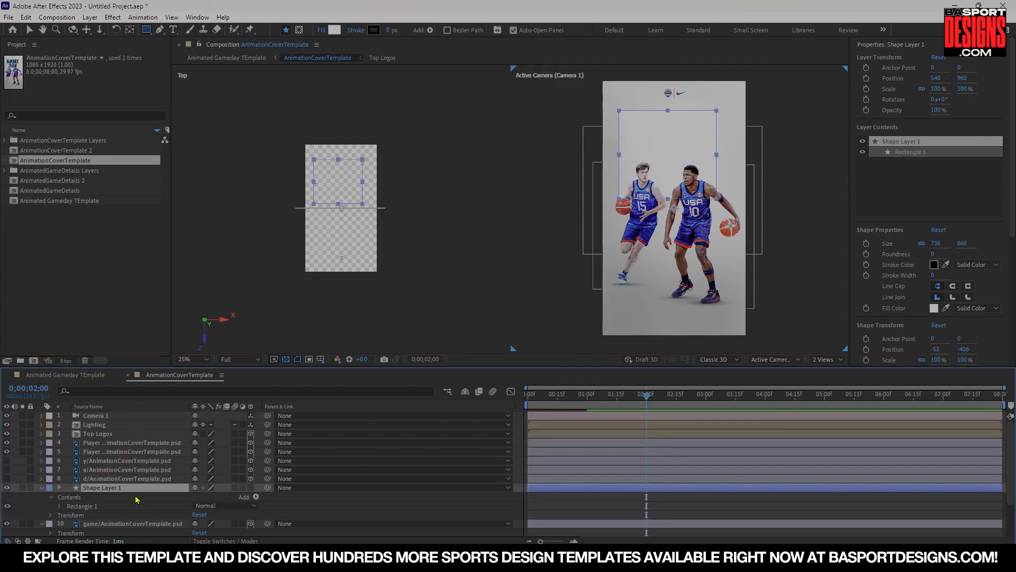
pyautogui.scroll(-3, 136, 499)
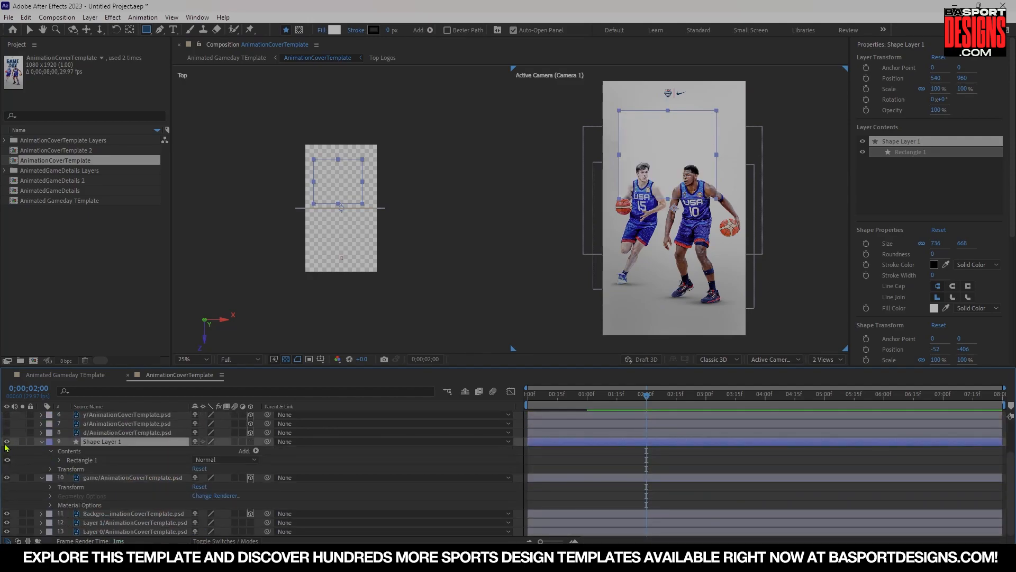
pyautogui.click(7, 442)
# Set the game layer's track matte to Shape Layer 1.
pyautogui.click(104, 478)
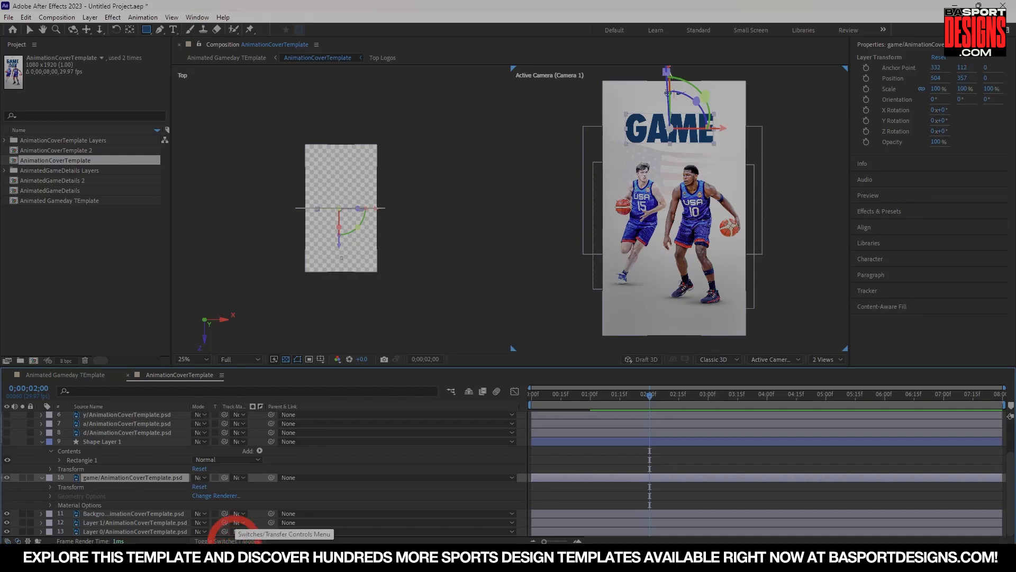
pyautogui.click(226, 541)
pyautogui.click(237, 477)
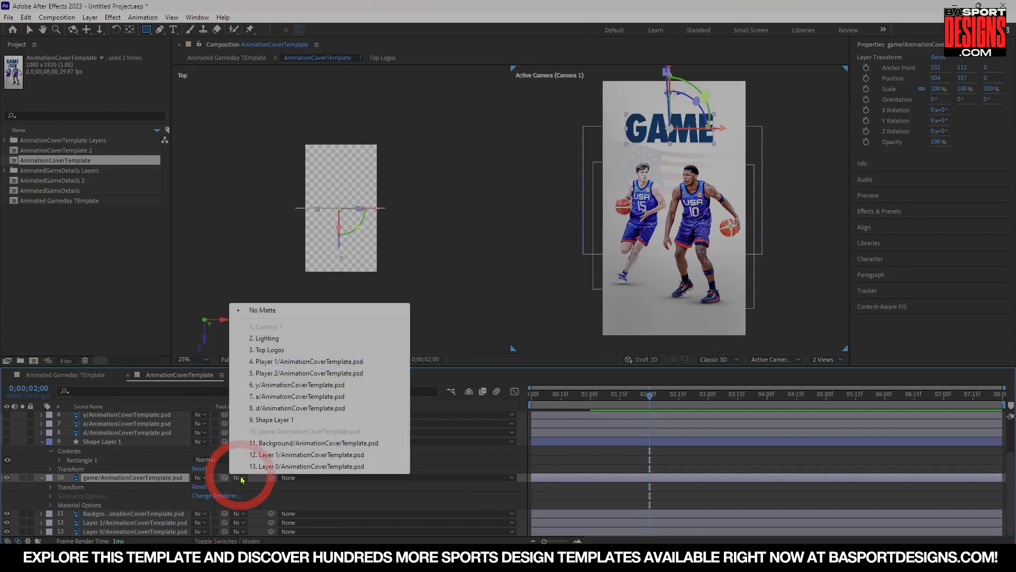
pyautogui.click(269, 420)
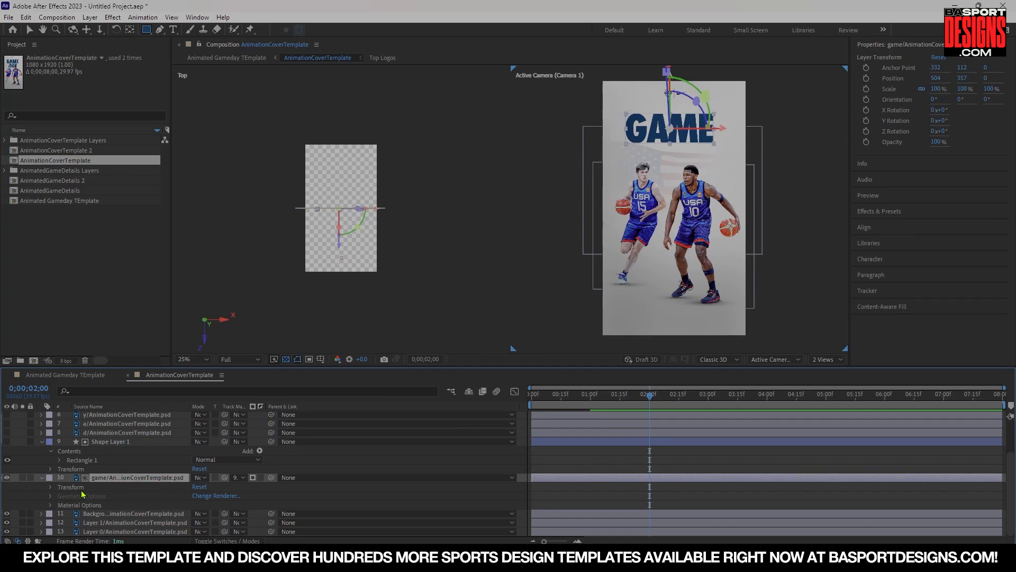
# Open the game layer's Transform properties and add a Position keyframe at 2 seconds.
pyautogui.click(41, 477)
pyautogui.click(32, 479)
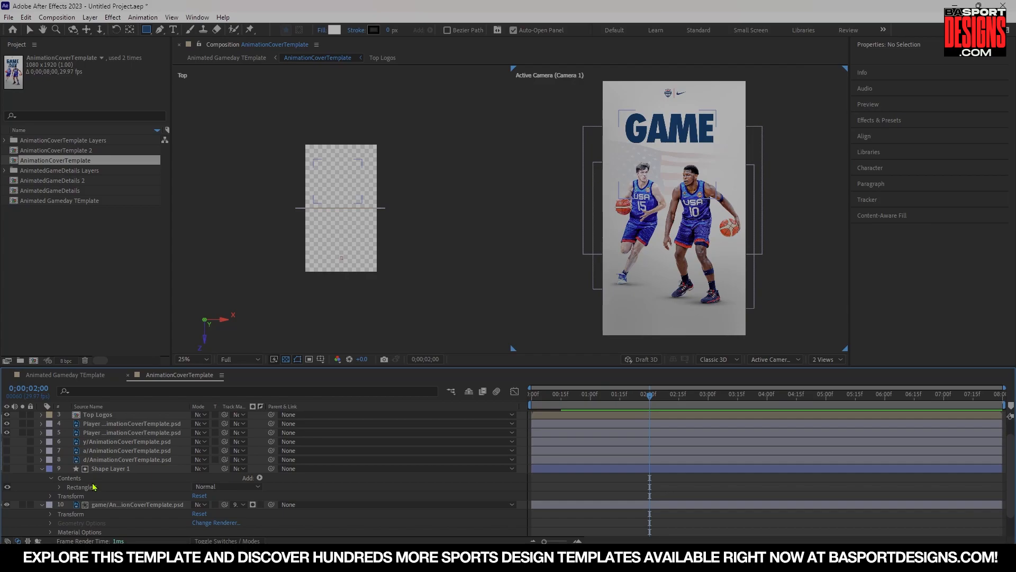
pyautogui.click(41, 505)
pyautogui.click(38, 479)
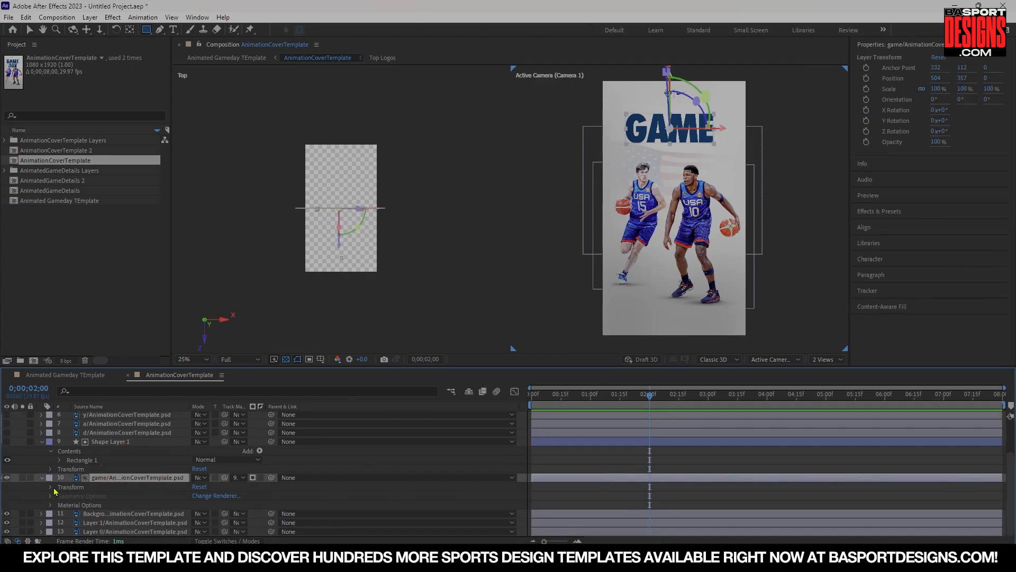
pyautogui.click(51, 488)
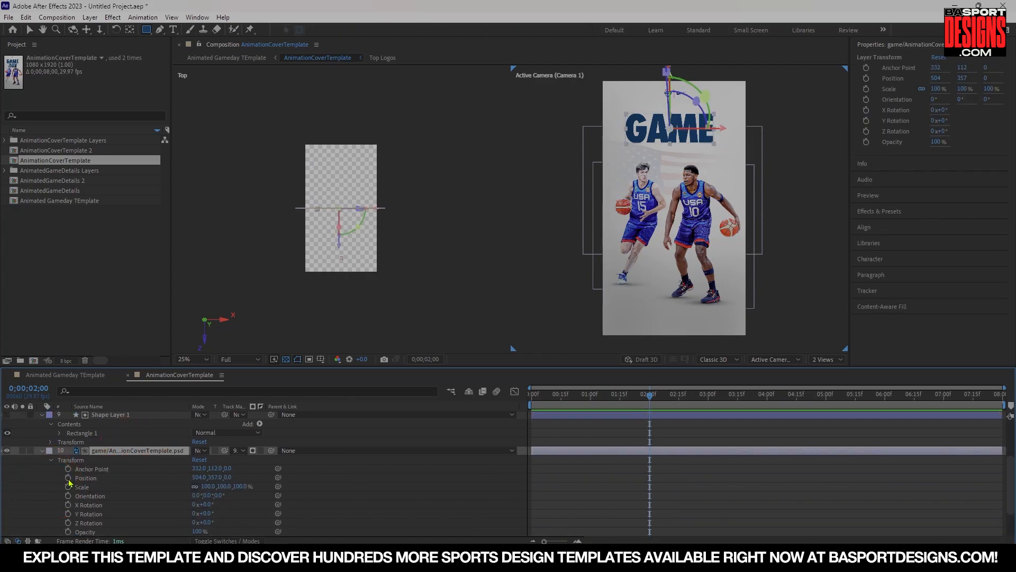
pyautogui.click(68, 479)
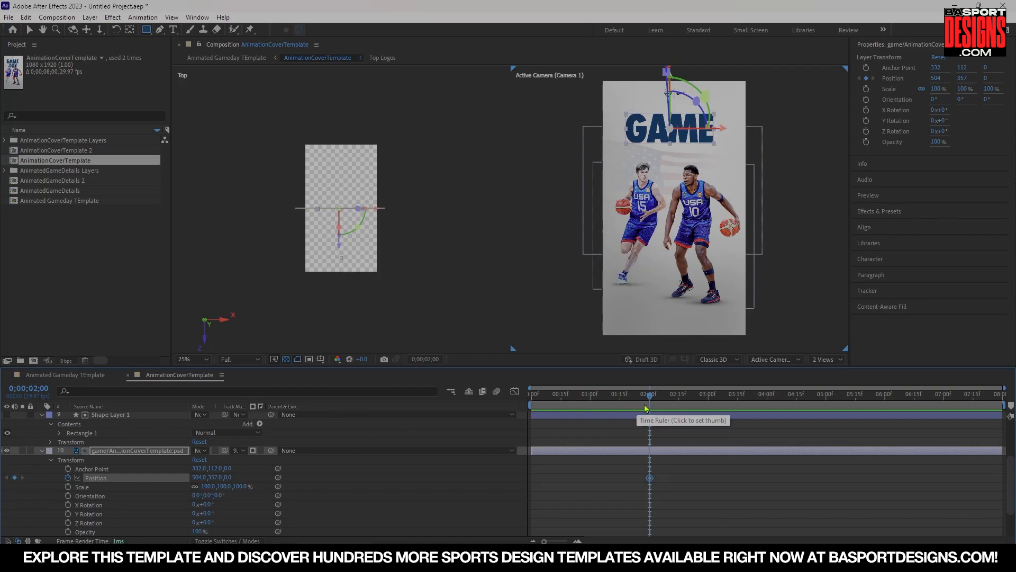
# At 1 second, move the GAME layer straight down to position 504, 1109 below the matte.
pyautogui.moveTo(652, 401); pyautogui.dragTo(593, 404)
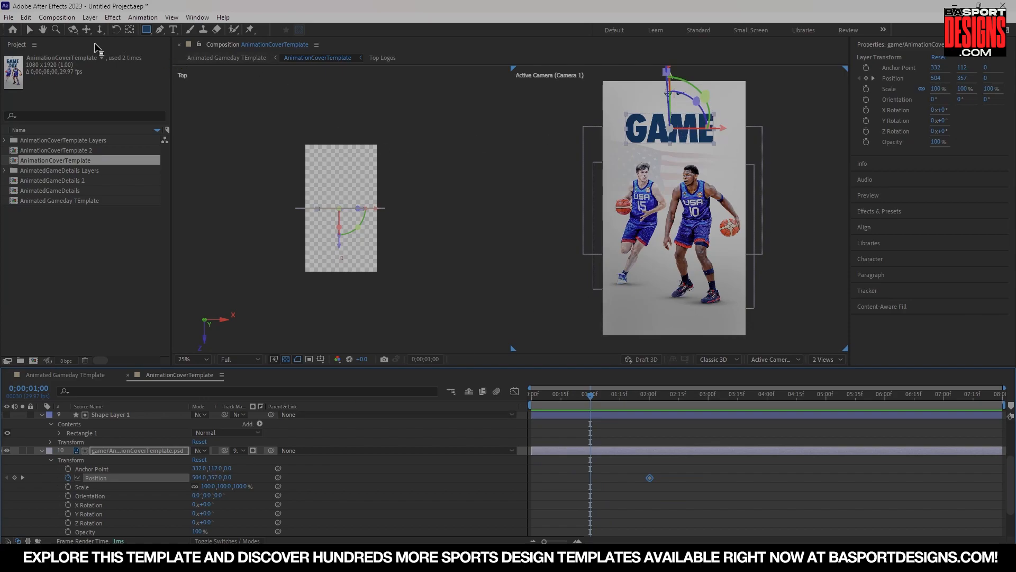
pyautogui.click(29, 29)
pyautogui.moveTo(672, 121); pyautogui.dragTo(705, 236)
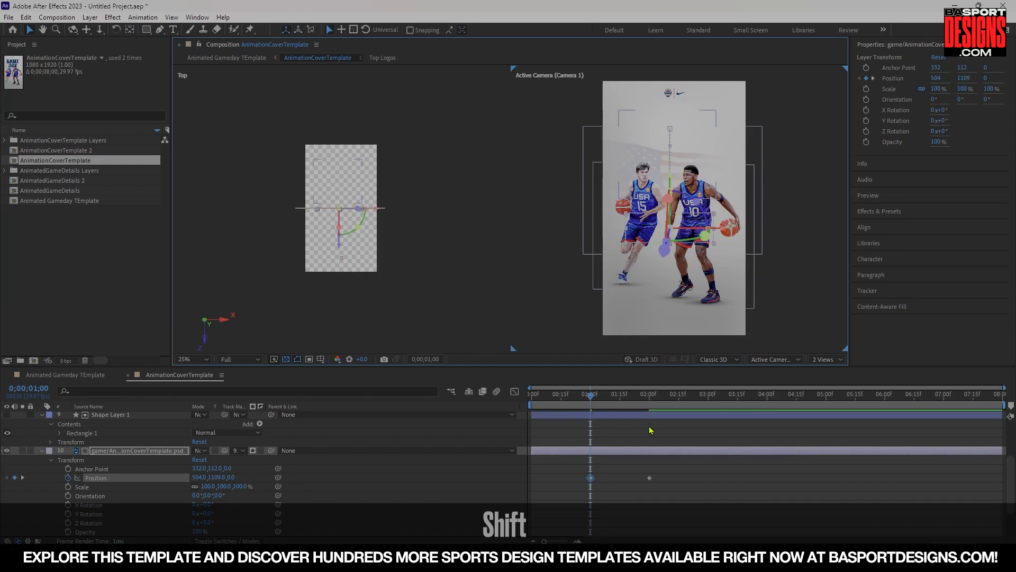
# Play the reveal, then move the GAME layer's first Position keyframe to 1:15.
pyautogui.press('space')
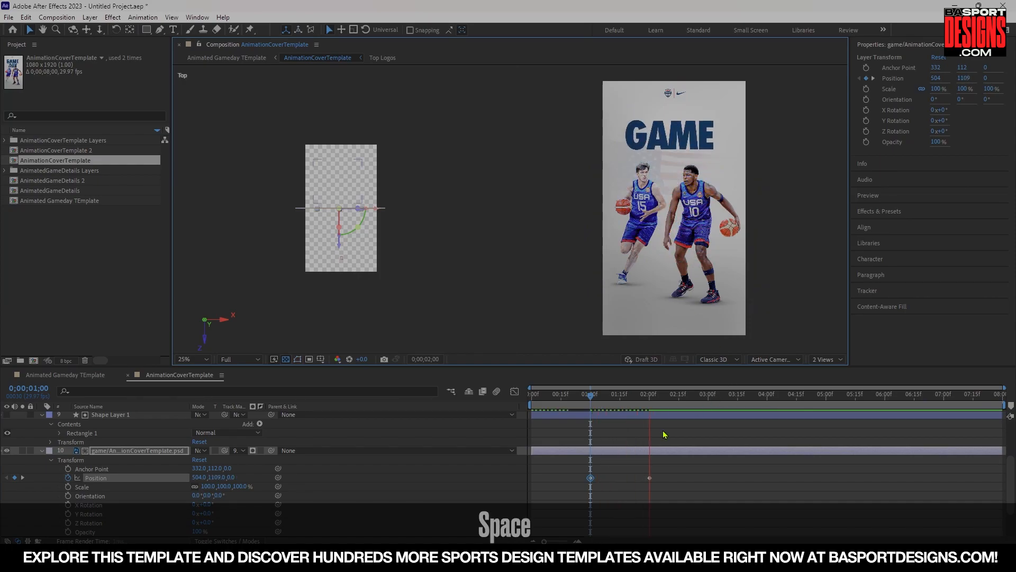
pyautogui.press('space')
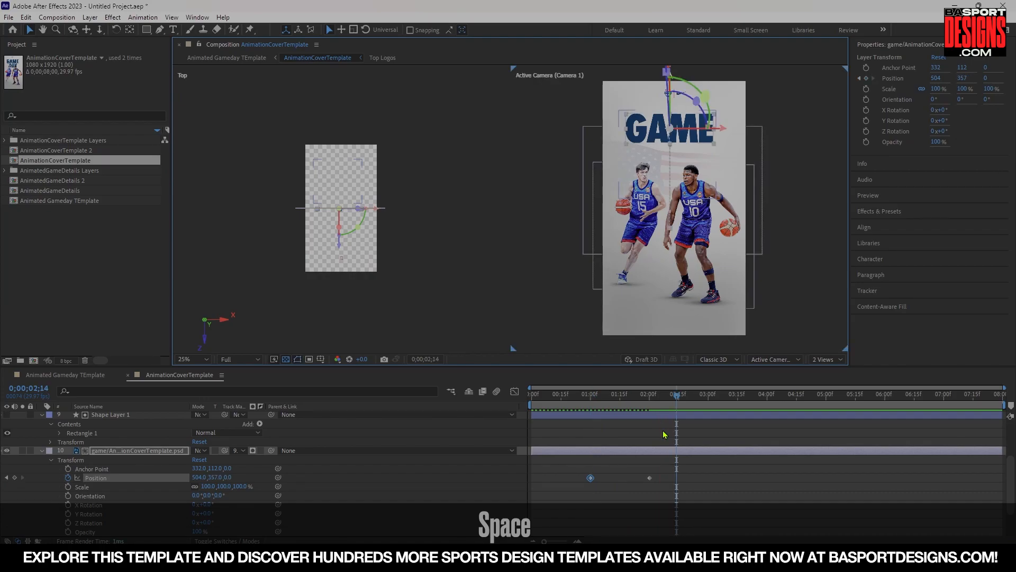
pyautogui.moveTo(603, 405); pyautogui.dragTo(620, 402)
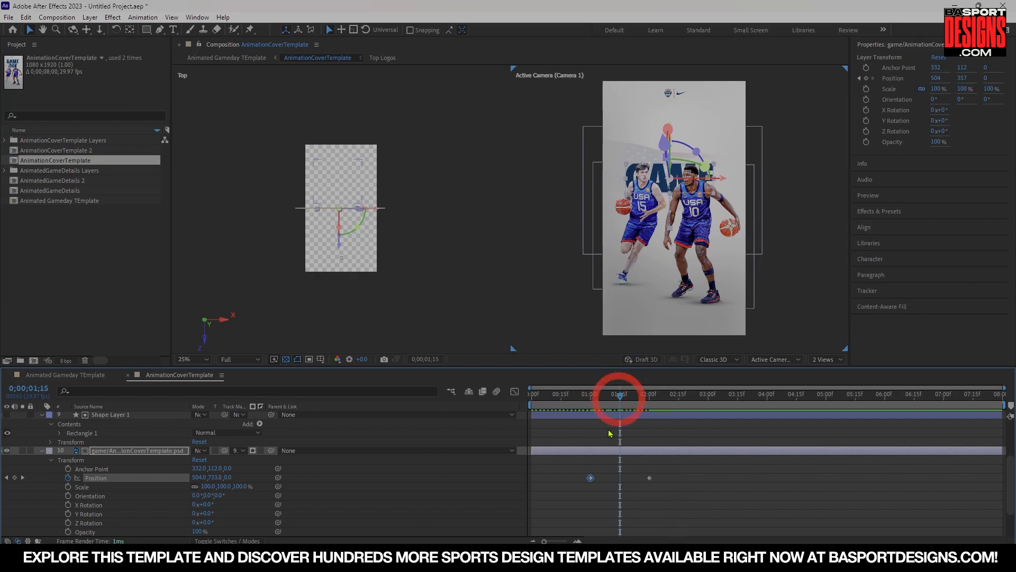
pyautogui.moveTo(592, 480); pyautogui.dragTo(620, 479)
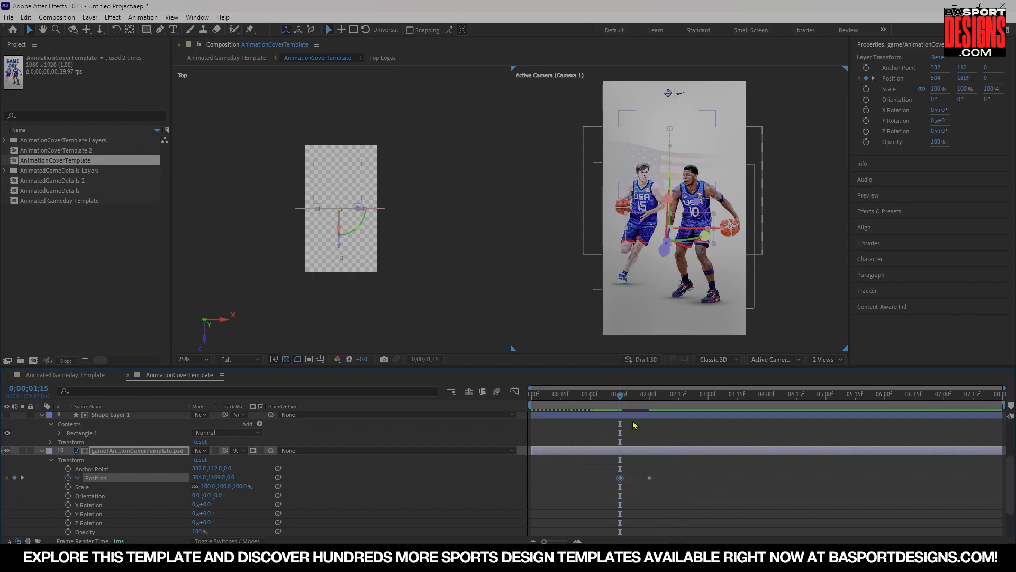
# Shift both GAME Position keyframes earlier so the slide-up starts at 1 second.
pyautogui.press('space')
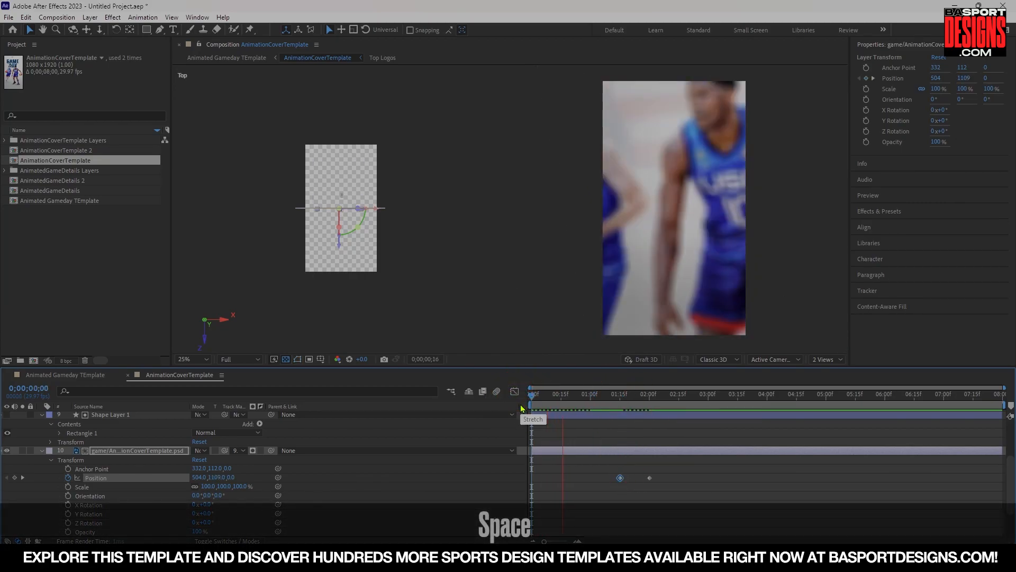
pyautogui.press('space')
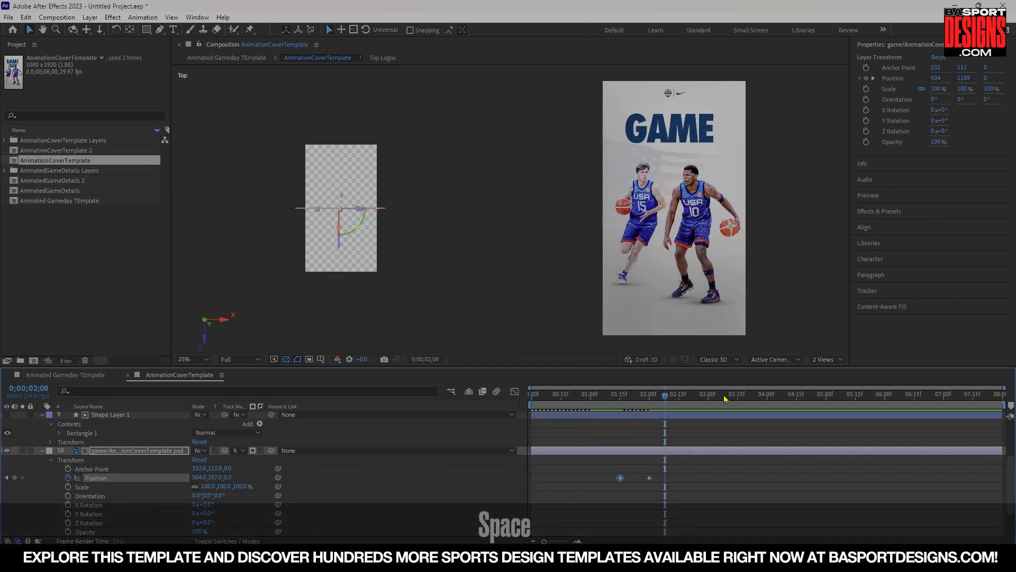
pyautogui.moveTo(628, 401); pyautogui.dragTo(591, 401)
pyautogui.moveTo(662, 487); pyautogui.dragTo(593, 479)
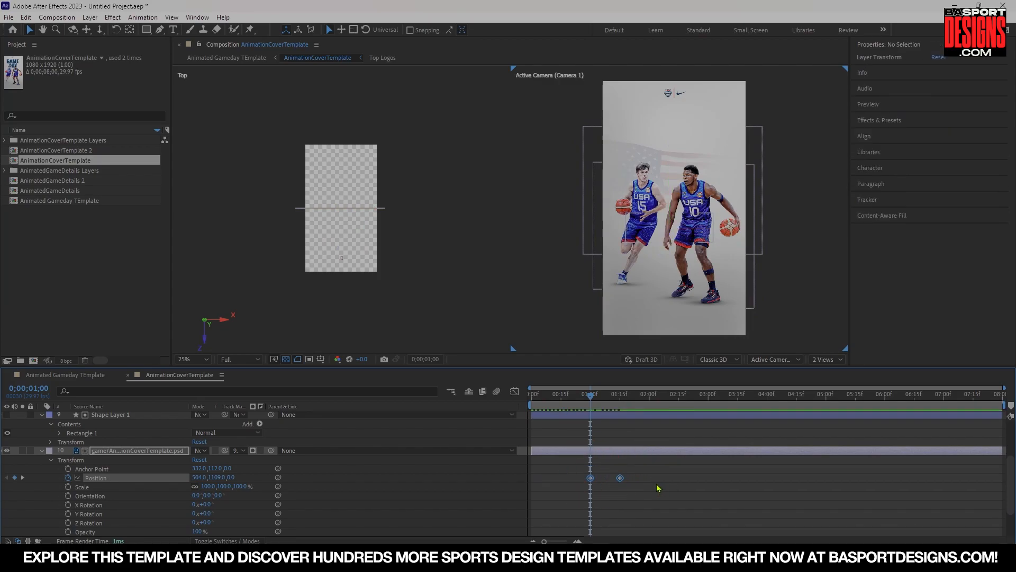
# Step frame by frame through the GAME text's slide-up.
pyautogui.click(662, 485)
pyautogui.press('pagedown')
pyautogui.press('pageup')
pyautogui.press('pageup')
pyautogui.press('pagedown')
pyautogui.press('pagedown')
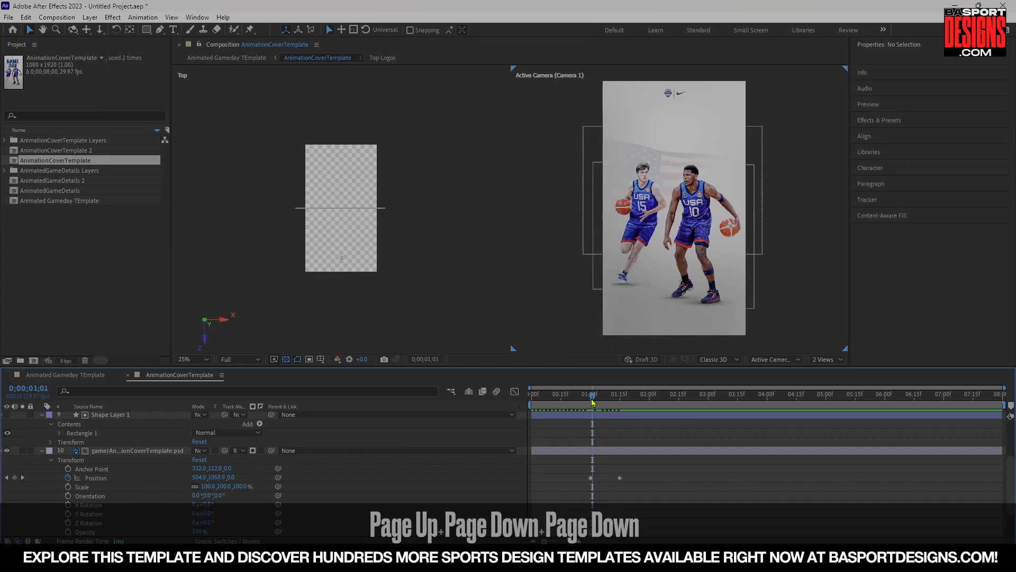
pyautogui.press('pageup')
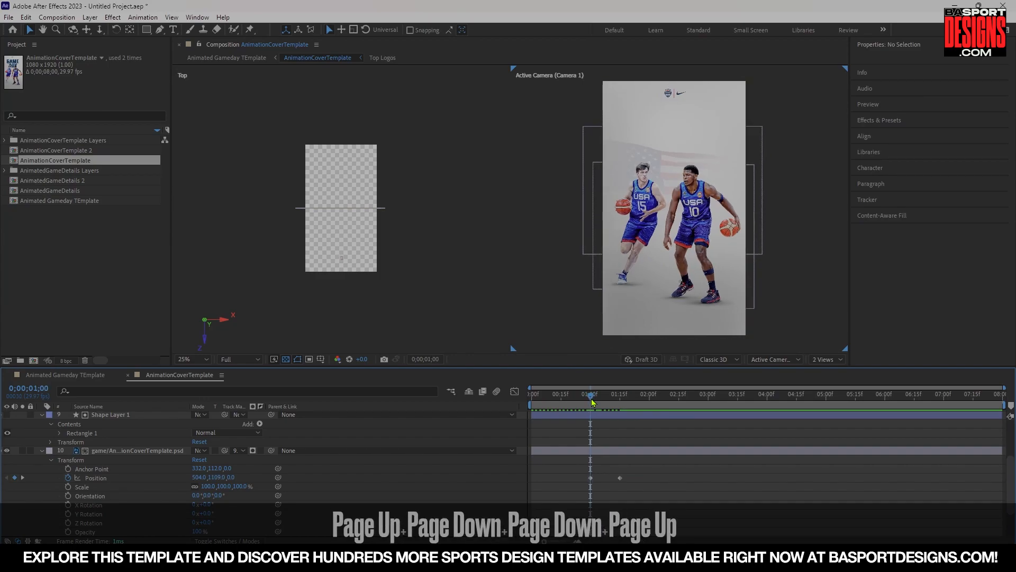
pyautogui.press('pagedown')
pyautogui.press('pagedown')
pyautogui.press('pagedown')
pyautogui.press('pagedown')
pyautogui.press('pagedown')
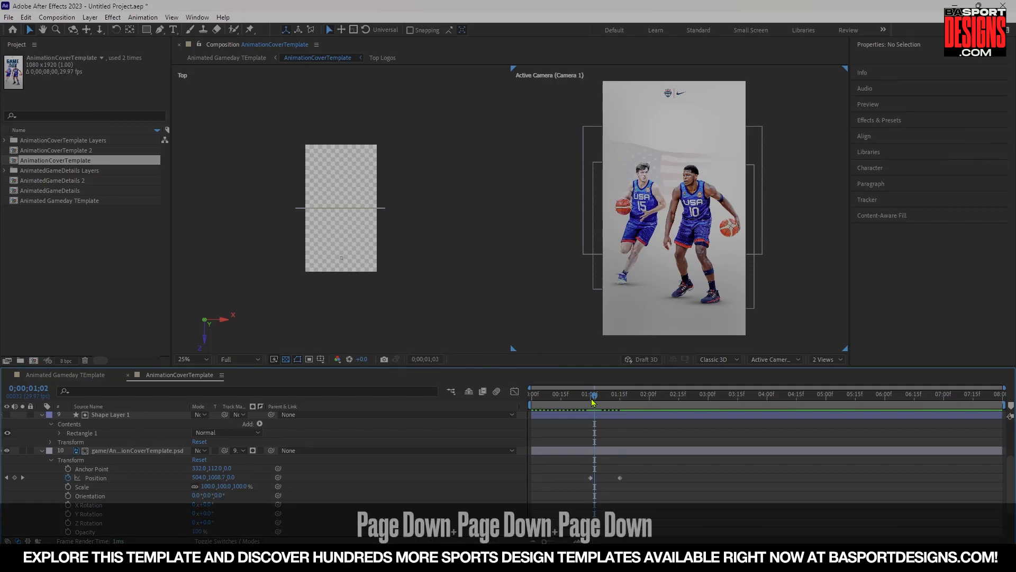
# Move the GAME layer's ending Position keyframe earlier to quicken the reveal, and play it back.
pyautogui.moveTo(621, 478); pyautogui.dragTo(603, 478)
pyautogui.moveTo(600, 398); pyautogui.dragTo(515, 384)
pyautogui.press('space')
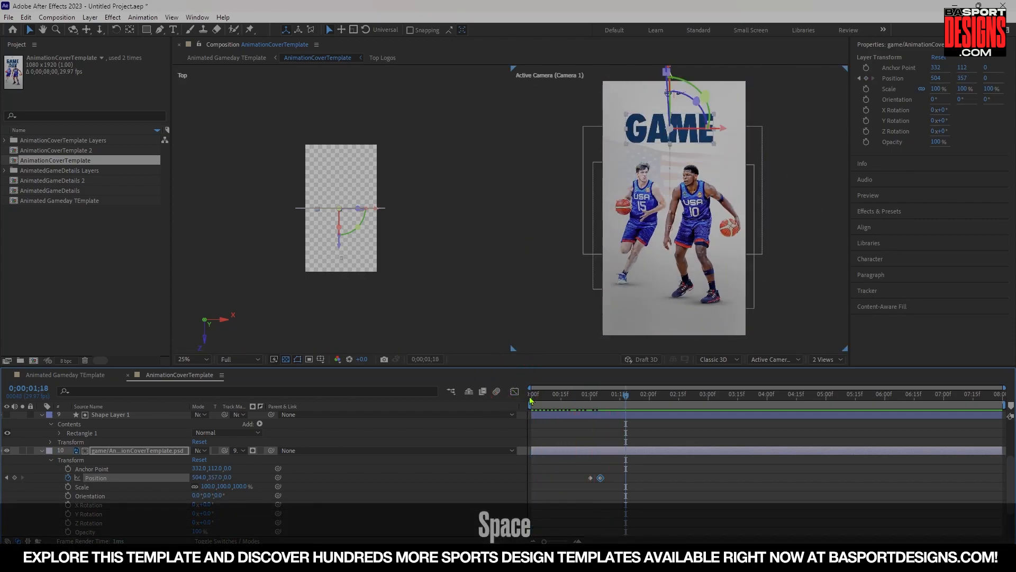
pyautogui.moveTo(596, 401); pyautogui.dragTo(601, 398)
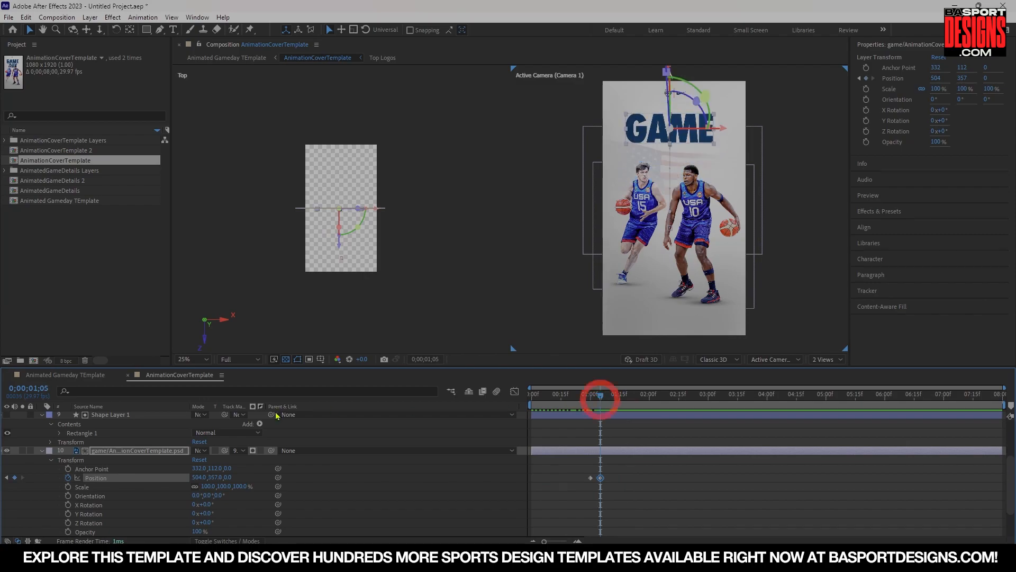
# Scrub through and play back the GAME text reveal to review its timing.
pyautogui.click(246, 540)
pyautogui.click(235, 452)
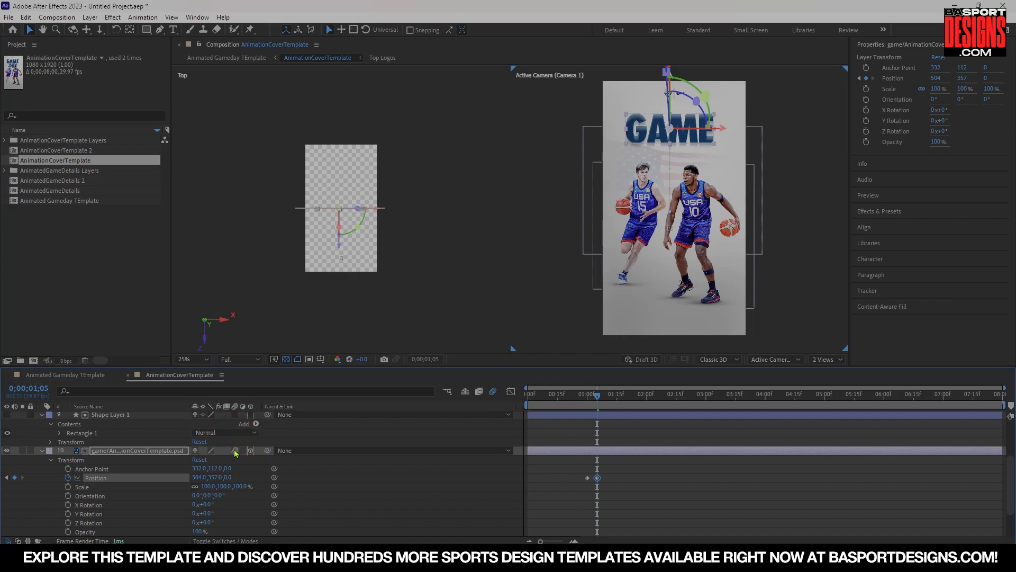
pyautogui.moveTo(597, 396)
pyautogui.mouseDown()
pyautogui.moveTo(585, 397)
pyautogui.moveTo(608, 399)
pyautogui.moveTo(599, 401)
pyautogui.mouseUp()
pyautogui.press('space')
pyautogui.scroll(3, 119, 459)
pyautogui.scroll(-3, 119, 459)
pyautogui.scroll(3, 119, 460)
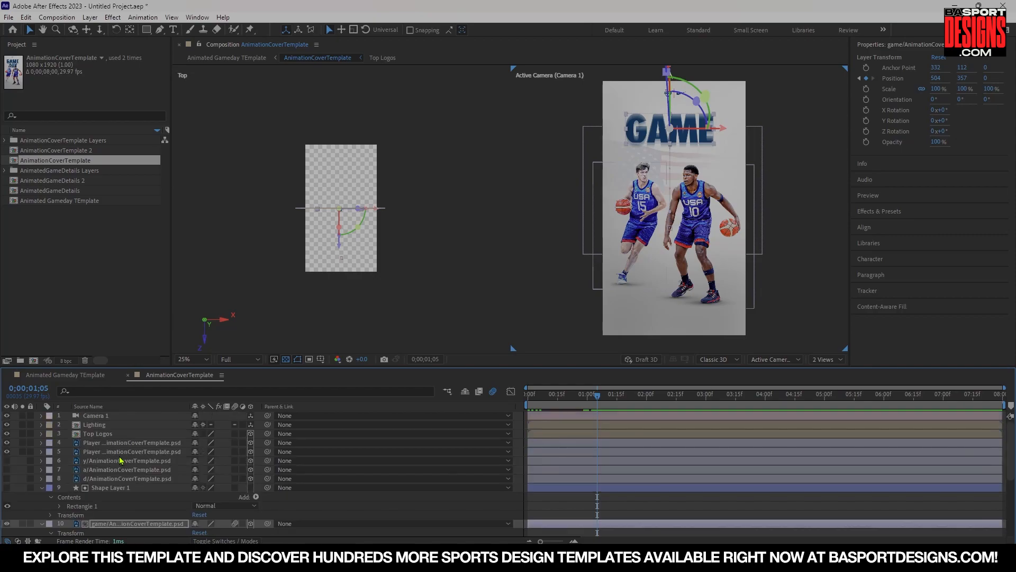
# Make the A letter layer visible and expand its properties in the timeline.
pyautogui.click(7, 470)
pyautogui.click(90, 470)
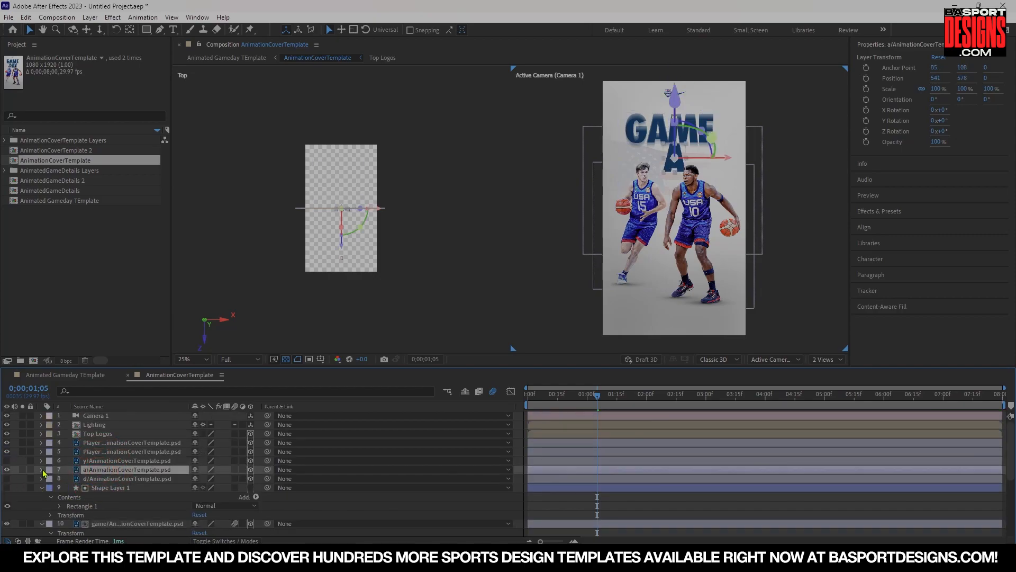
pyautogui.click(41, 470)
pyautogui.scroll(-3, 630, 466)
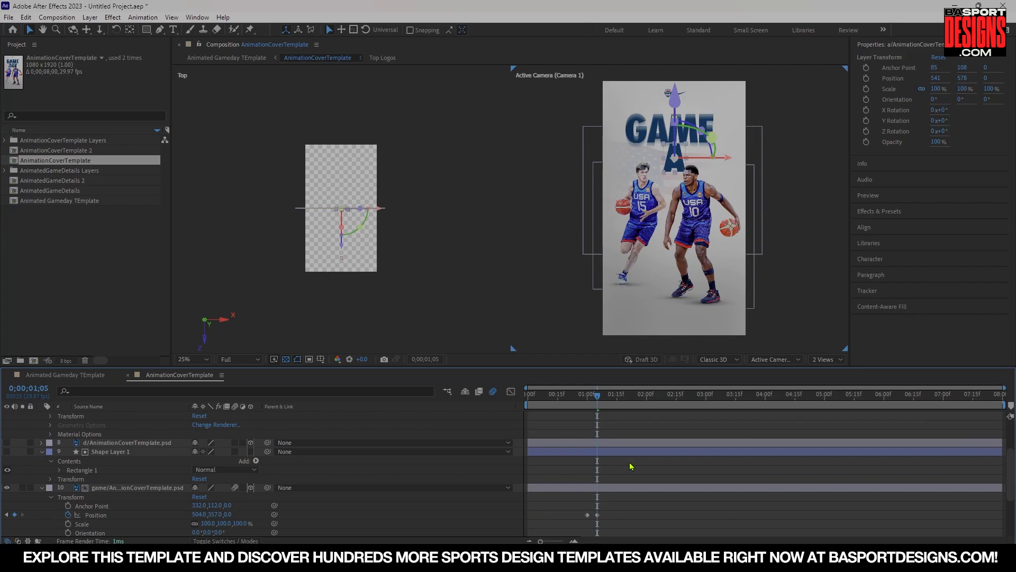
# Advance to 1:10 and add a Position keyframe to the A letter layer.
pyautogui.press('pagedown')
pyautogui.press('pagedown')
pyautogui.press('pagedown')
pyautogui.press('pagedown')
pyautogui.press('pagedown')
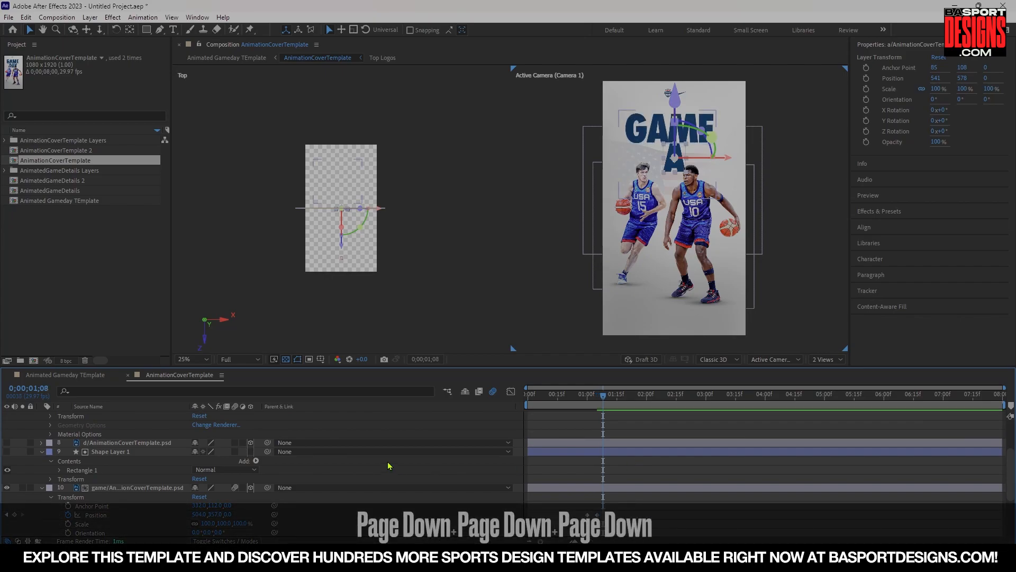
pyautogui.press('pagedown')
pyautogui.scroll(3, 260, 466)
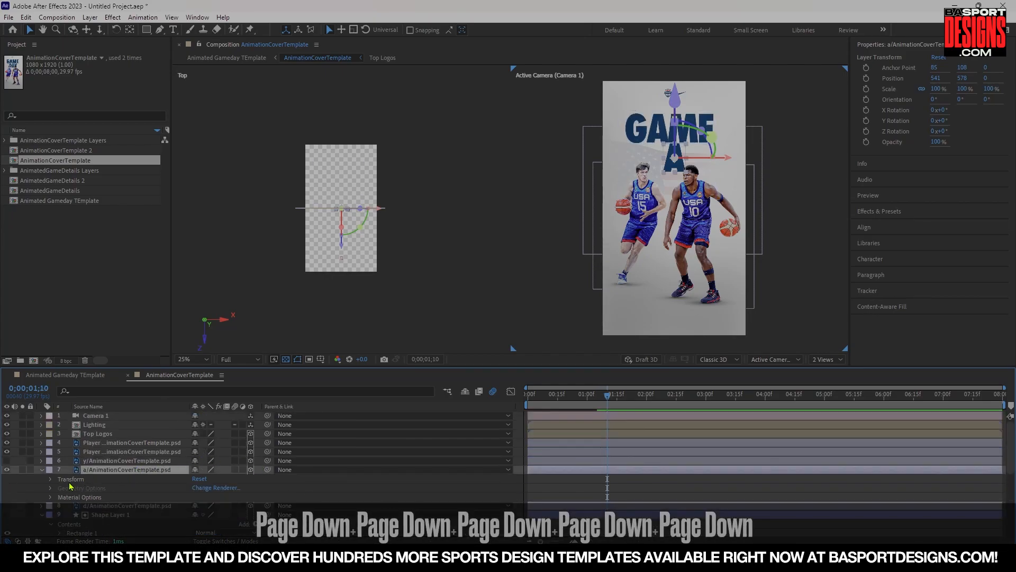
pyautogui.click(50, 480)
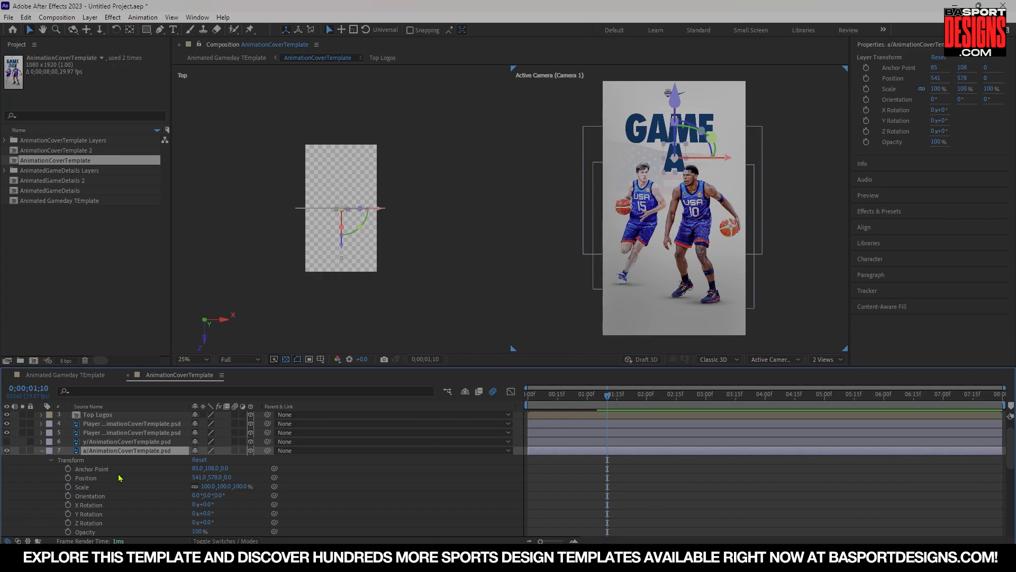
pyautogui.scroll(-3, 121, 477)
pyautogui.click(68, 415)
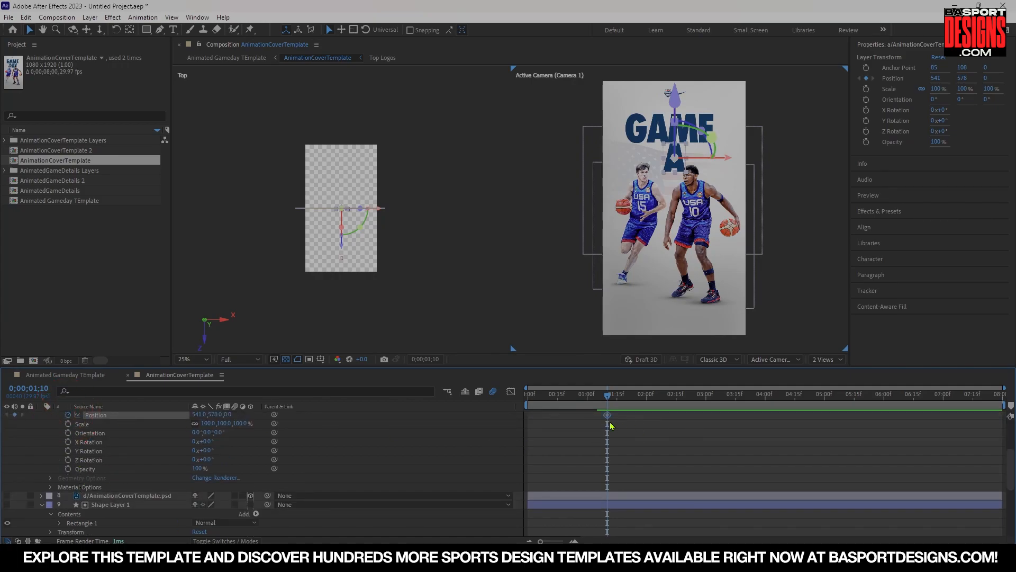
# At 1:05, move the A letter straight down below the frame to Position Y 1464.
pyautogui.scroll(-3, 646, 451)
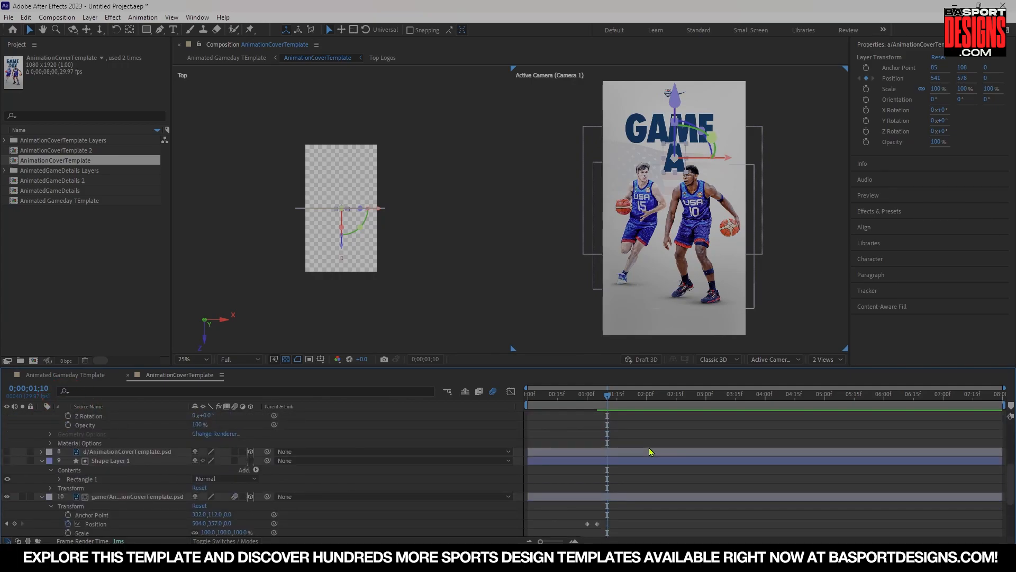
pyautogui.press('pageup')
pyautogui.press('pageup')
pyautogui.press('pageup')
pyautogui.press('pageup')
pyautogui.press('pageup')
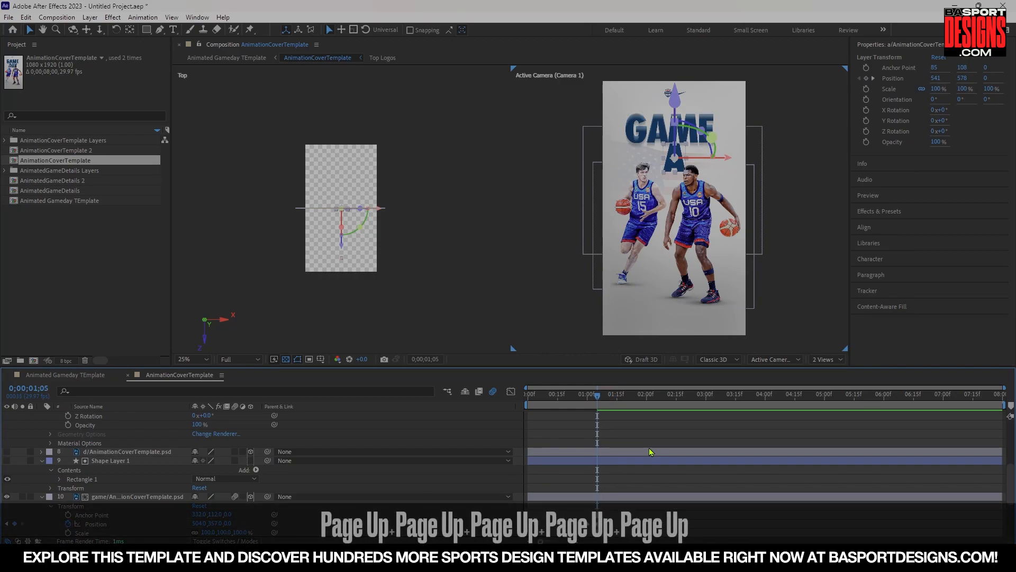
pyautogui.scroll(4, 255, 447)
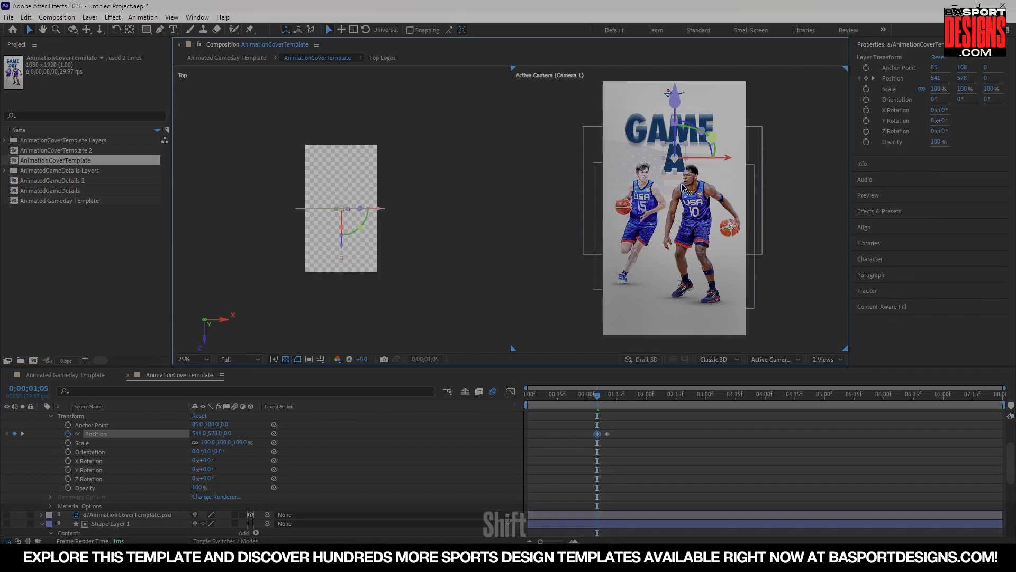
pyautogui.moveTo(681, 162); pyautogui.dragTo(683, 206)
pyautogui.hotkey('ctrl', 'z')
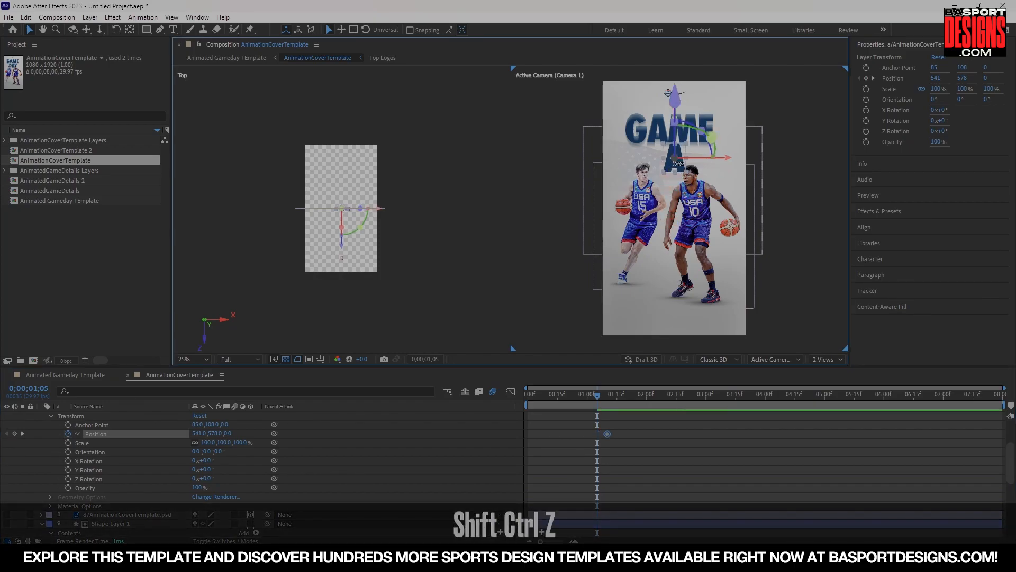
pyautogui.scroll(2, 703, 198)
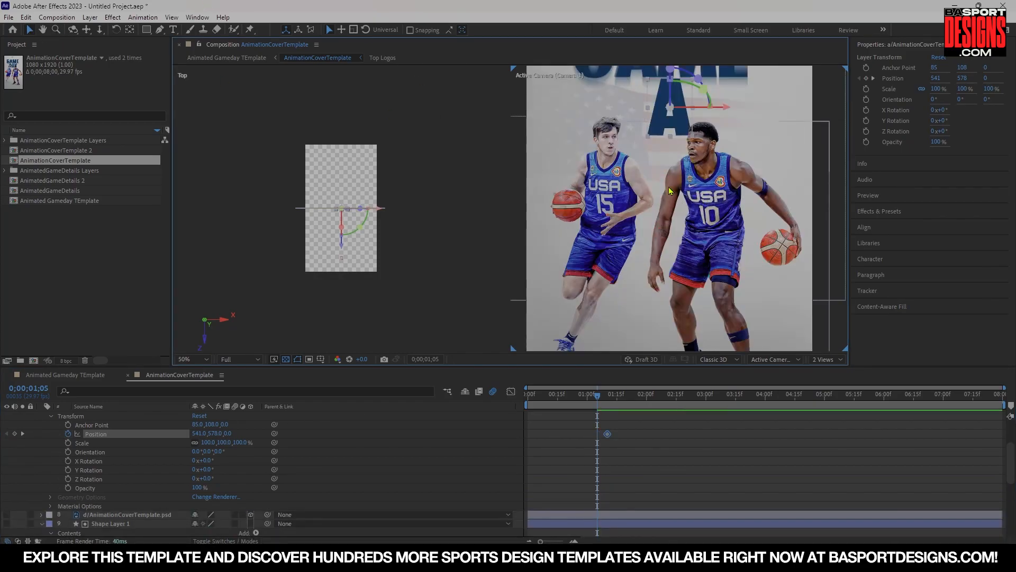
pyautogui.moveTo(660, 124); pyautogui.dragTo(656, 365)
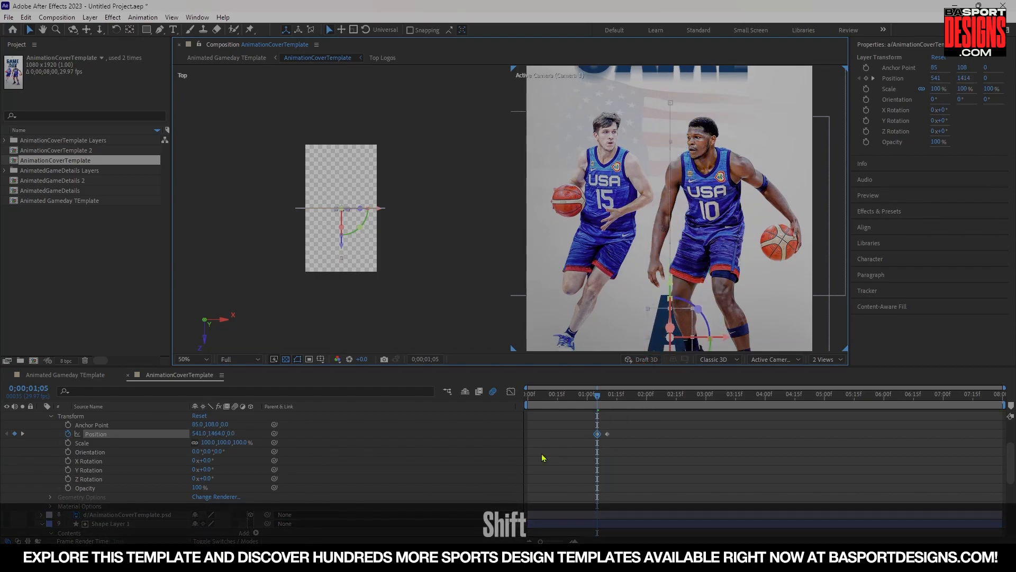
pyautogui.scroll(3, 276, 470)
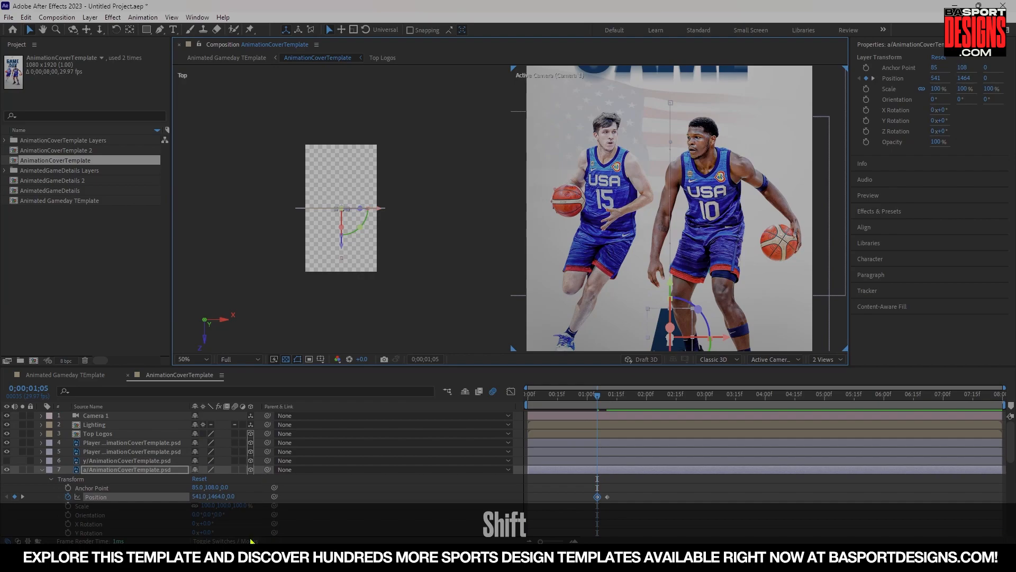
# Set the A letter layer's track matte to Shape Layer 1.
pyautogui.click(252, 540)
pyautogui.click(241, 470)
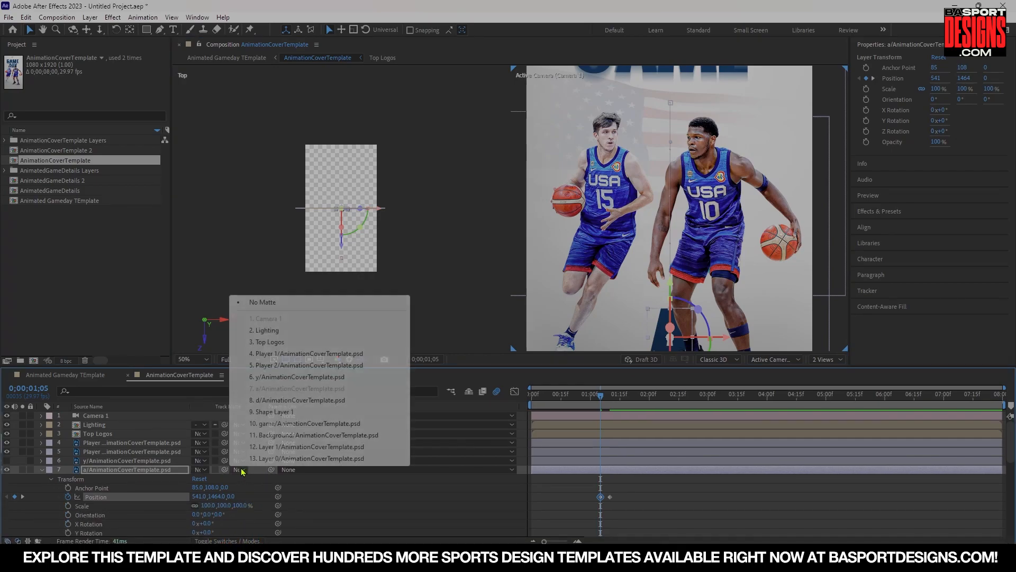
pyautogui.click(271, 413)
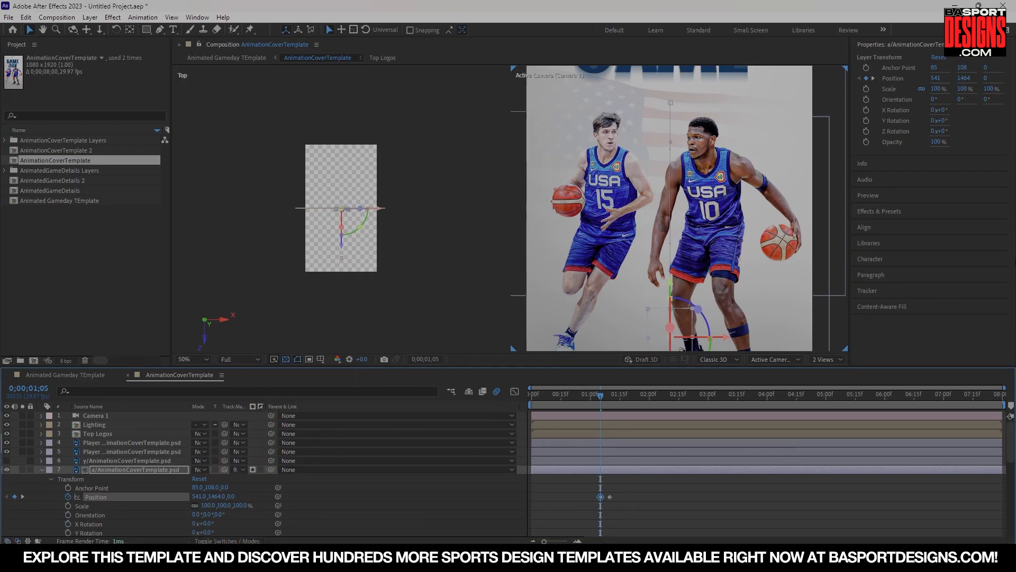
# Switch the composition viewer to a single view and play the animation.
pyautogui.press(',')
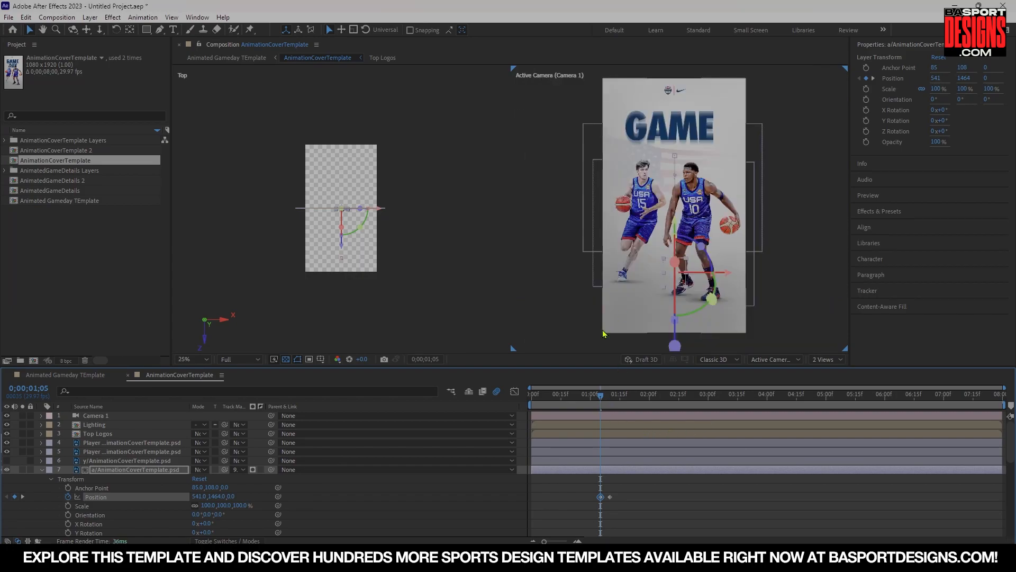
pyautogui.click(848, 360)
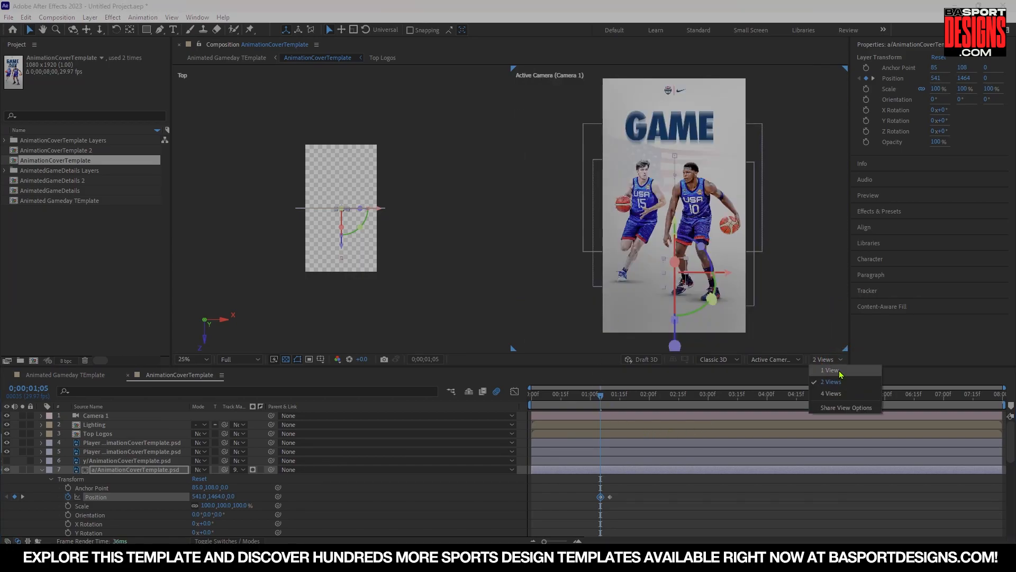
pyautogui.click(838, 369)
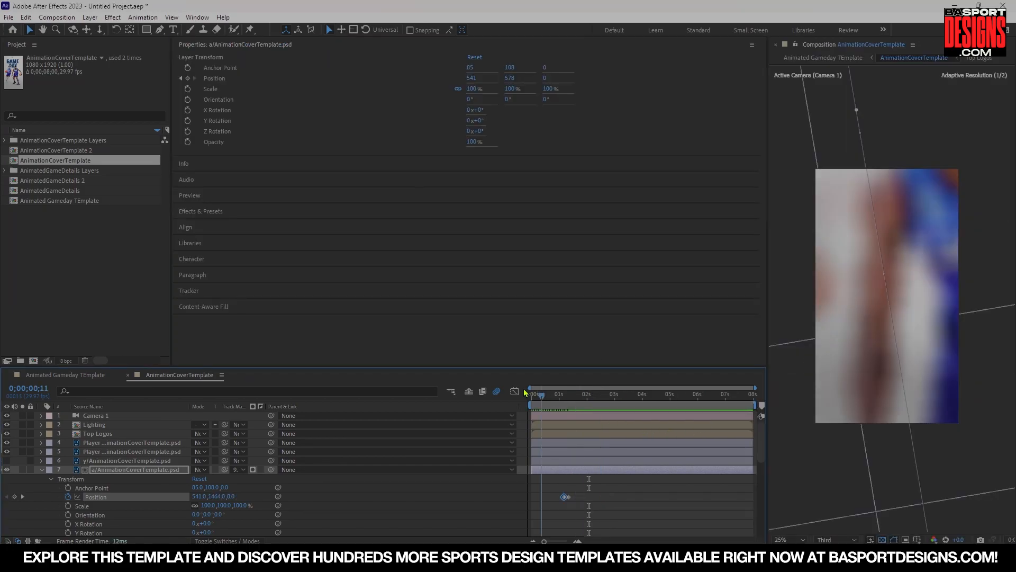
pyautogui.press('space')
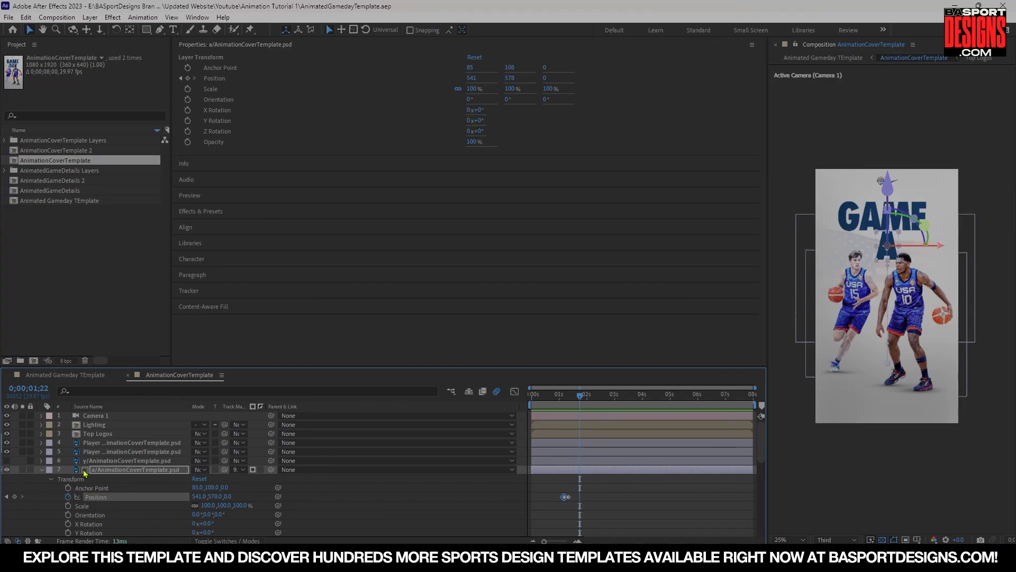
# Return to 1:05, make the Y letter layer visible and expand its Transform properties.
pyautogui.click(578, 540)
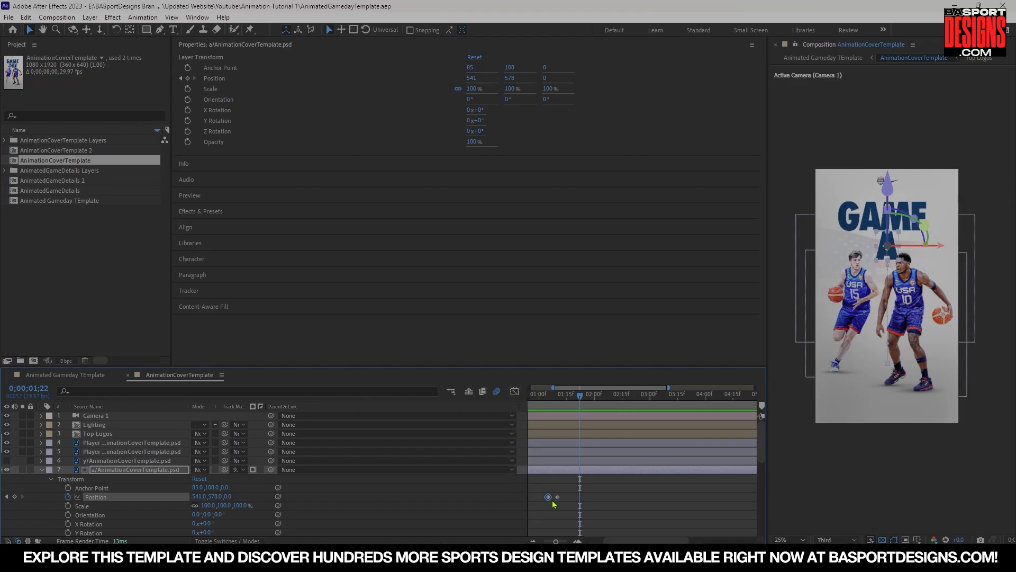
pyautogui.moveTo(580, 402); pyautogui.dragTo(547, 403)
pyautogui.click(6, 460)
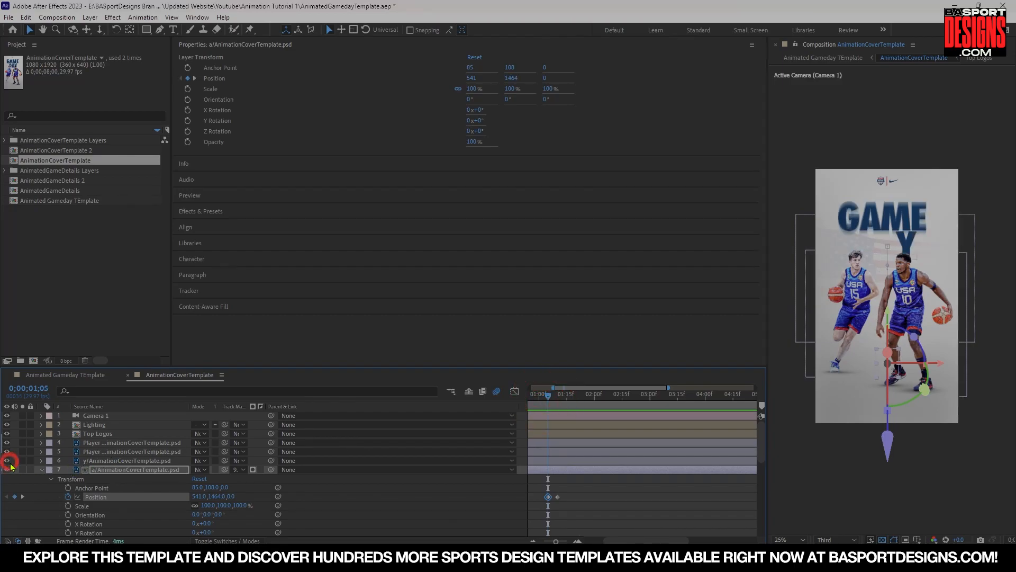
pyautogui.click(40, 462)
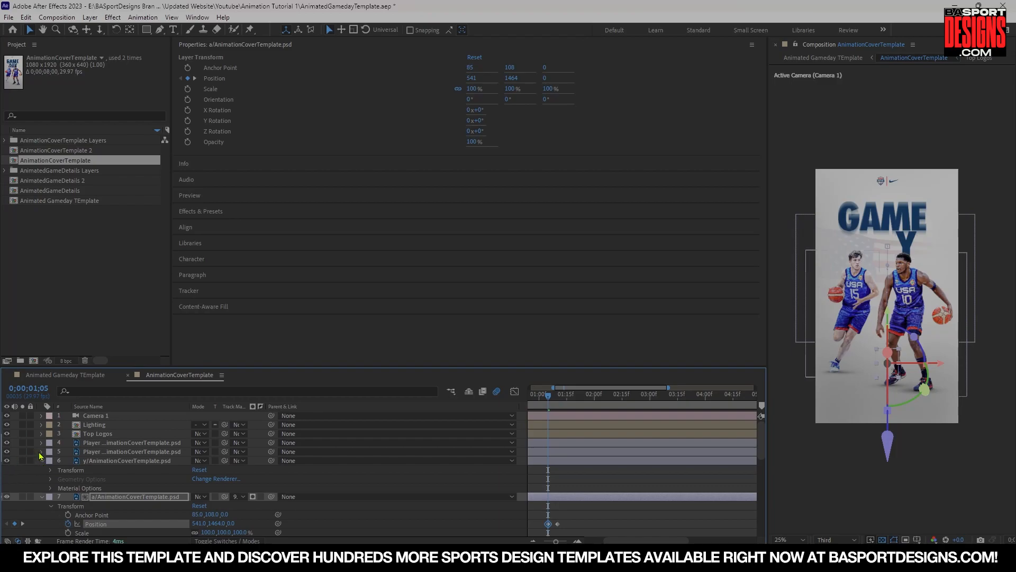
pyautogui.click(41, 452)
pyautogui.scroll(-3, 108, 462)
pyautogui.scroll(3, 106, 461)
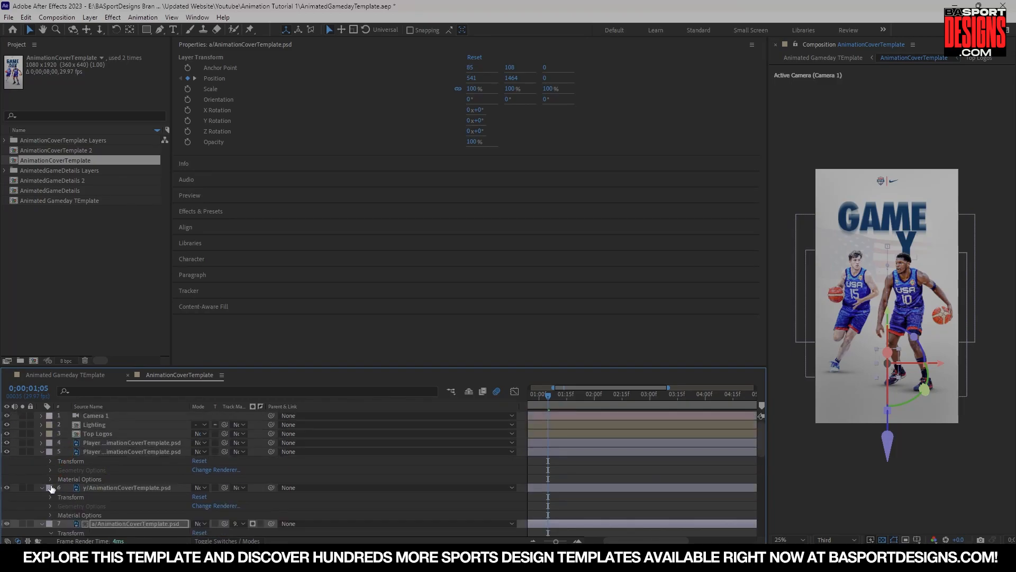
pyautogui.click(50, 497)
pyautogui.scroll(-5, 585, 495)
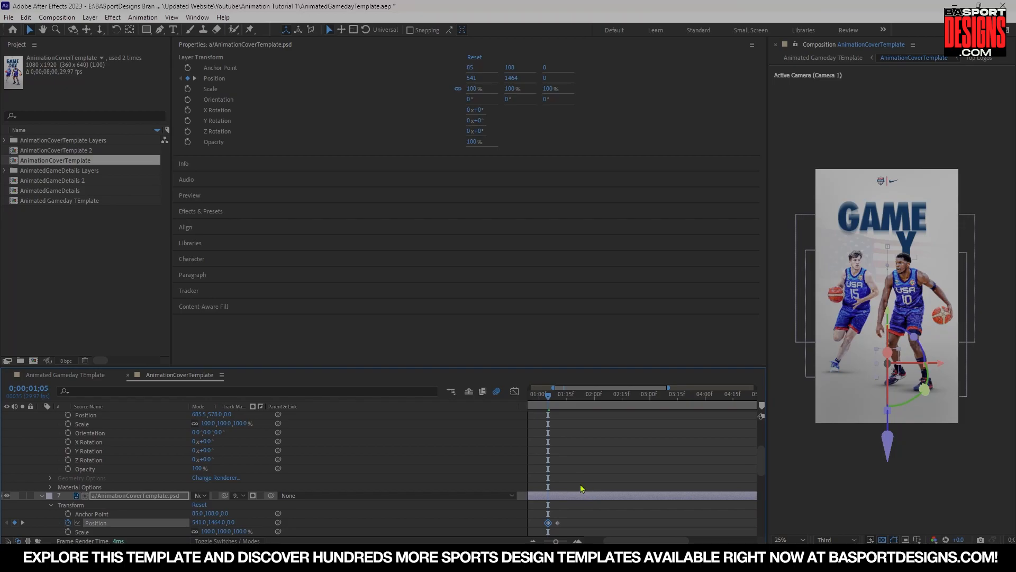
# At 1:10, make the D letter layer visible and add a Position keyframe to it.
pyautogui.moveTo(552, 403); pyautogui.dragTo(562, 403)
pyautogui.scroll(5, 18, 474)
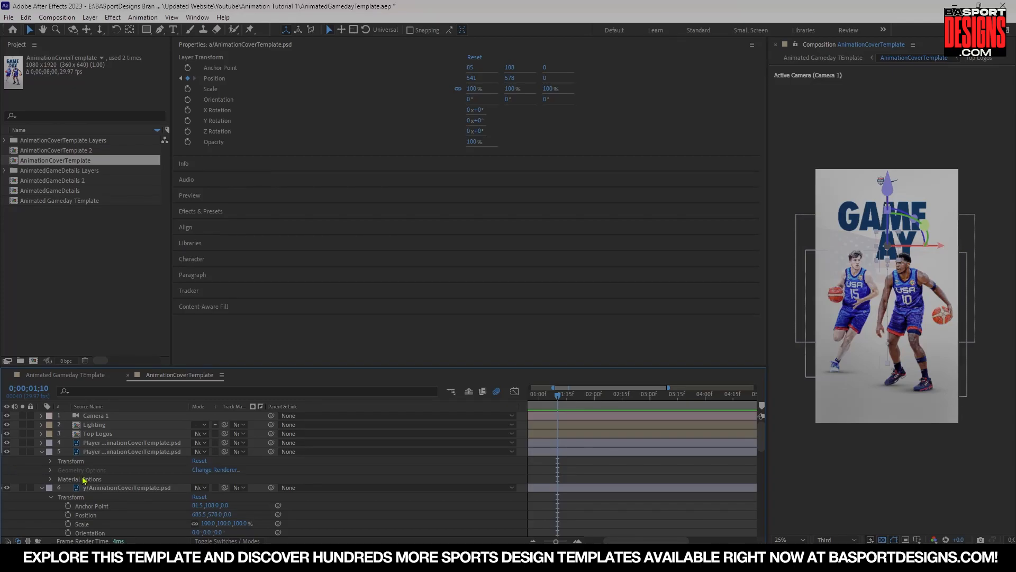
pyautogui.scroll(-5, 97, 490)
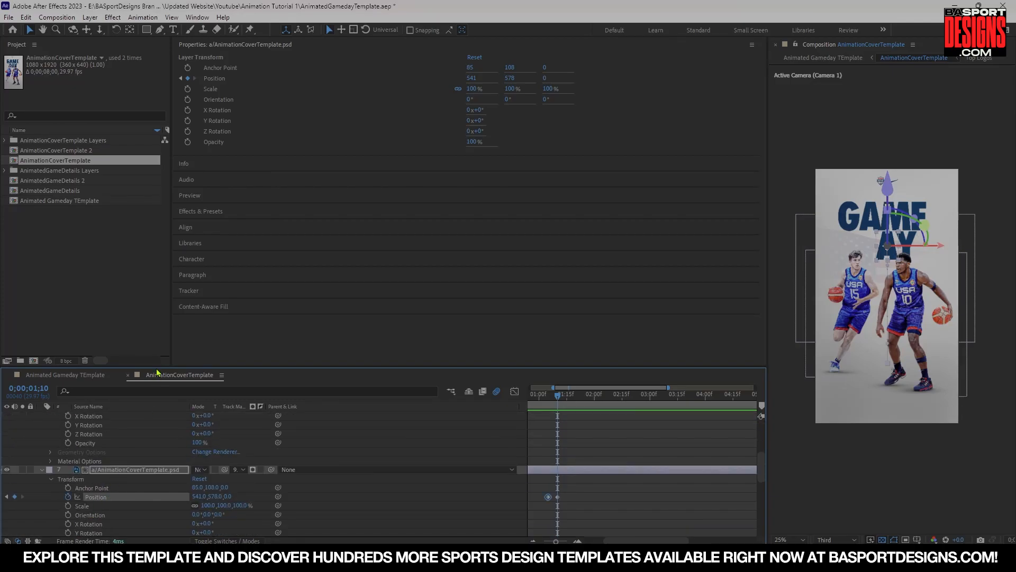
pyautogui.moveTo(157, 366); pyautogui.dragTo(157, 245)
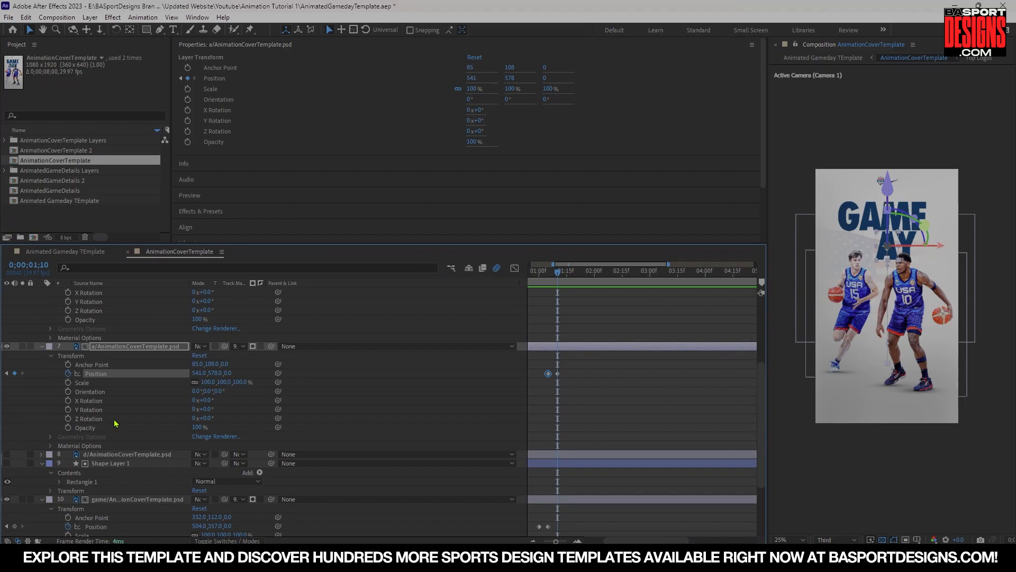
pyautogui.scroll(4, 115, 424)
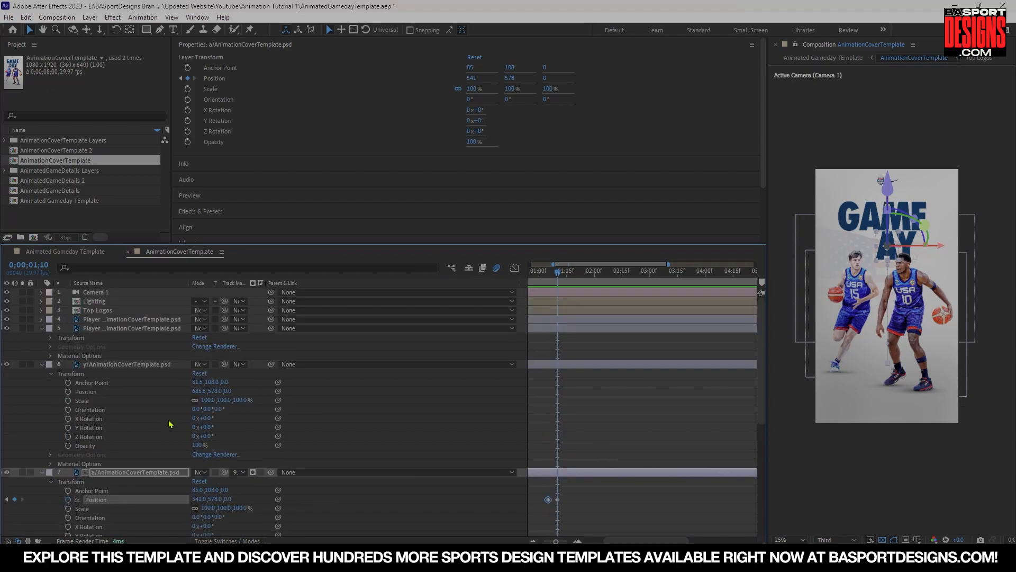
pyautogui.scroll(-2, 169, 424)
pyautogui.scroll(-2, 171, 426)
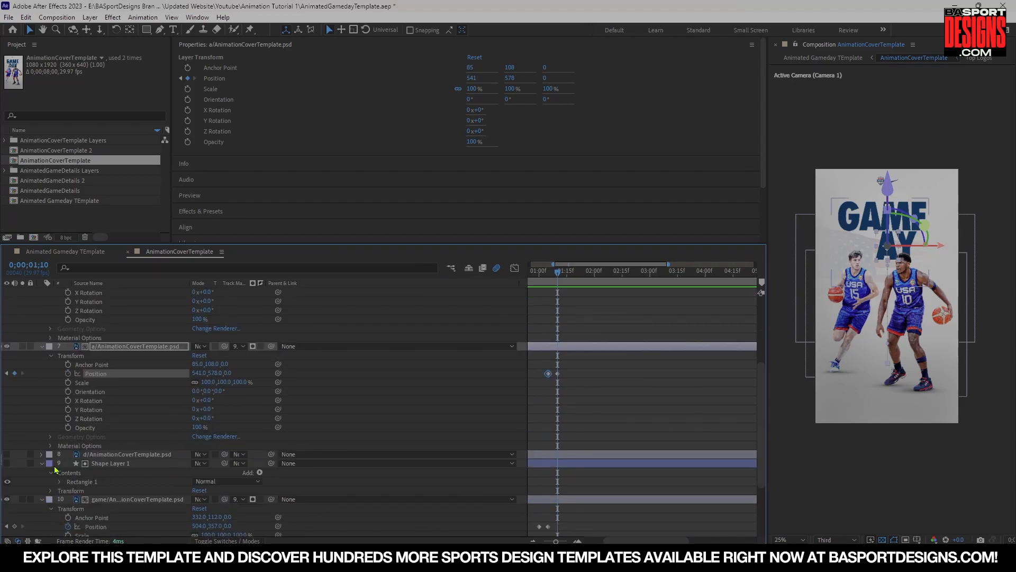
pyautogui.click(122, 455)
pyautogui.click(44, 460)
pyautogui.click(42, 457)
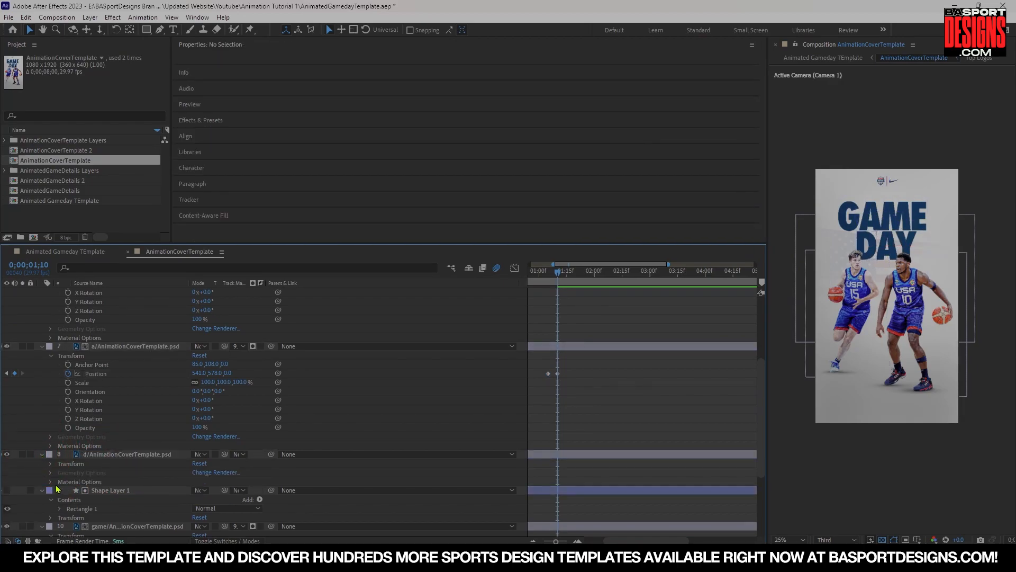
pyautogui.click(50, 464)
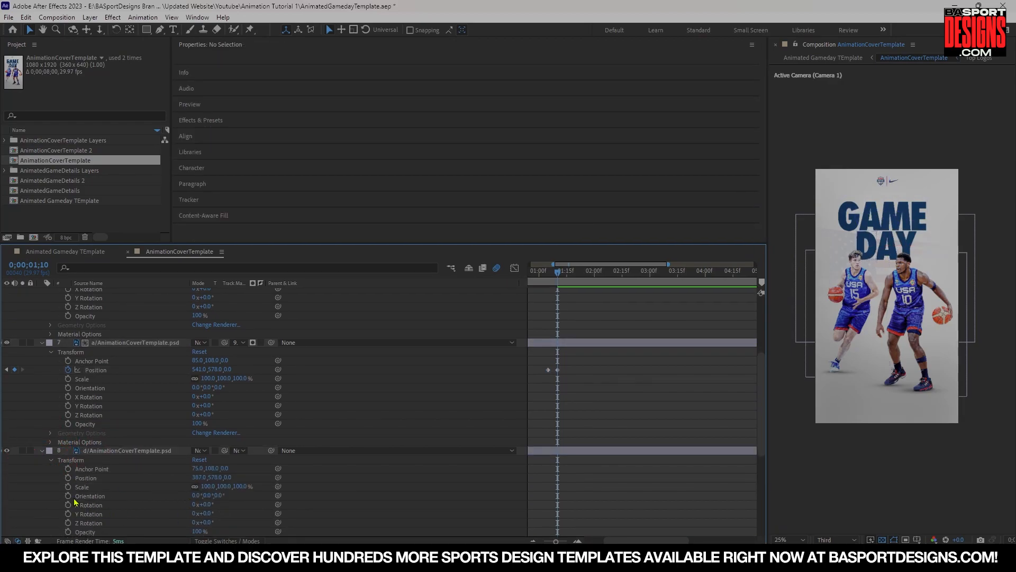
pyautogui.click(67, 477)
# At 1:05, move the Y letter offscreen to the right, to an X position of about 1221.5.
pyautogui.scroll(4, 251, 477)
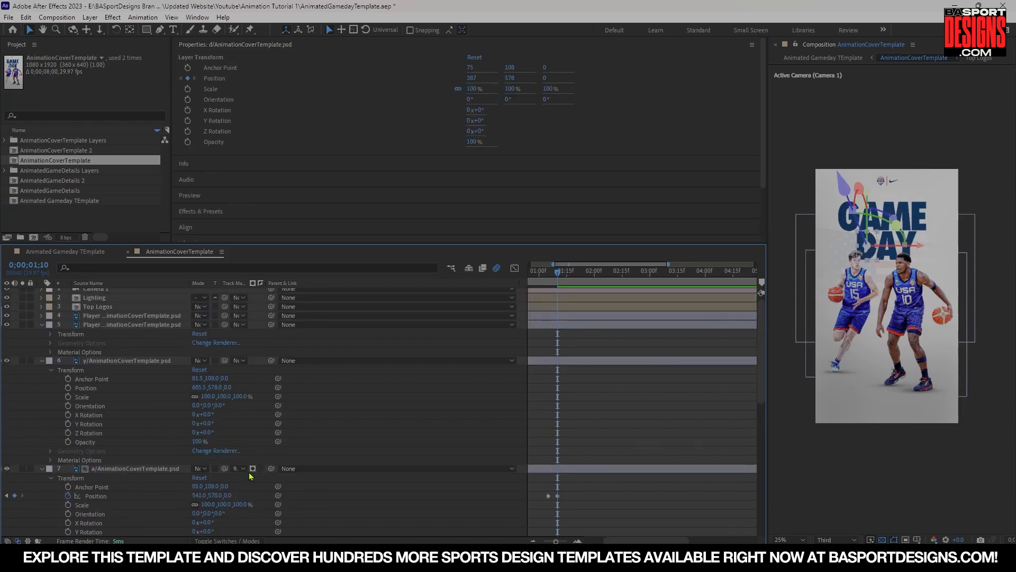
pyautogui.click(68, 388)
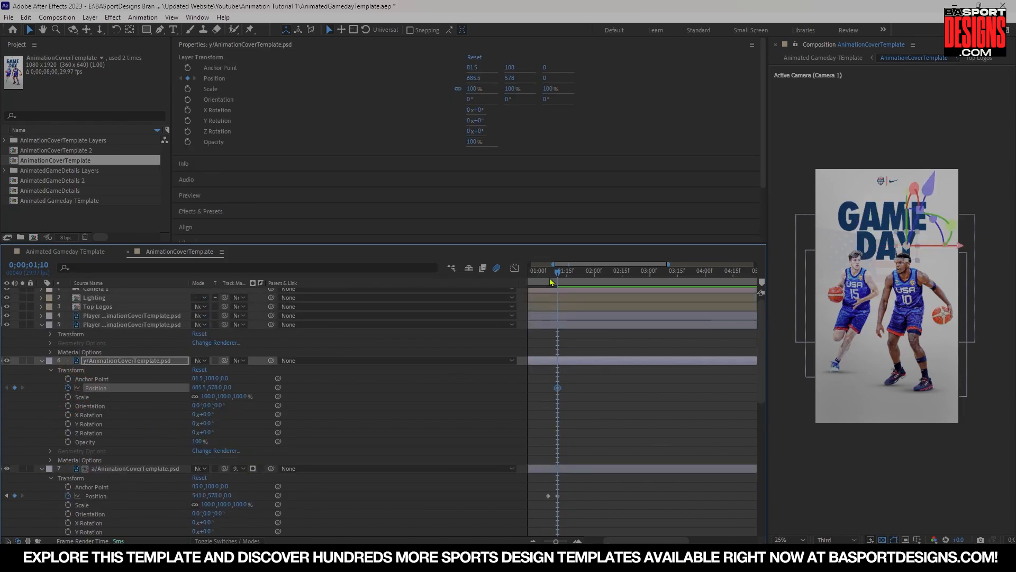
pyautogui.press('pagedown')
pyautogui.press('pageup')
pyautogui.press('pageup')
pyautogui.press('pageup')
pyautogui.press('pageup')
pyautogui.press('pageup')
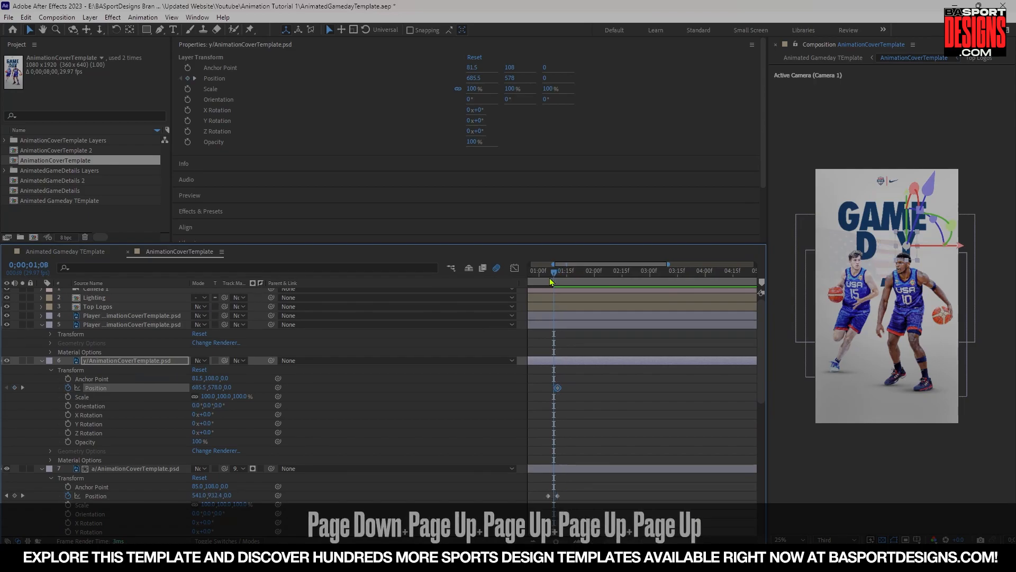
pyautogui.press('pageup')
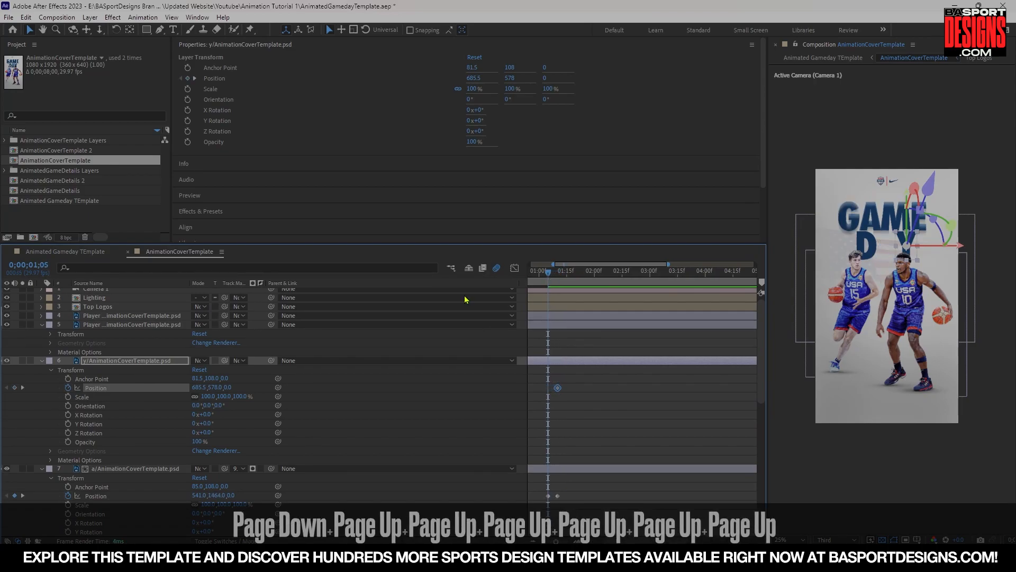
pyautogui.click(125, 365)
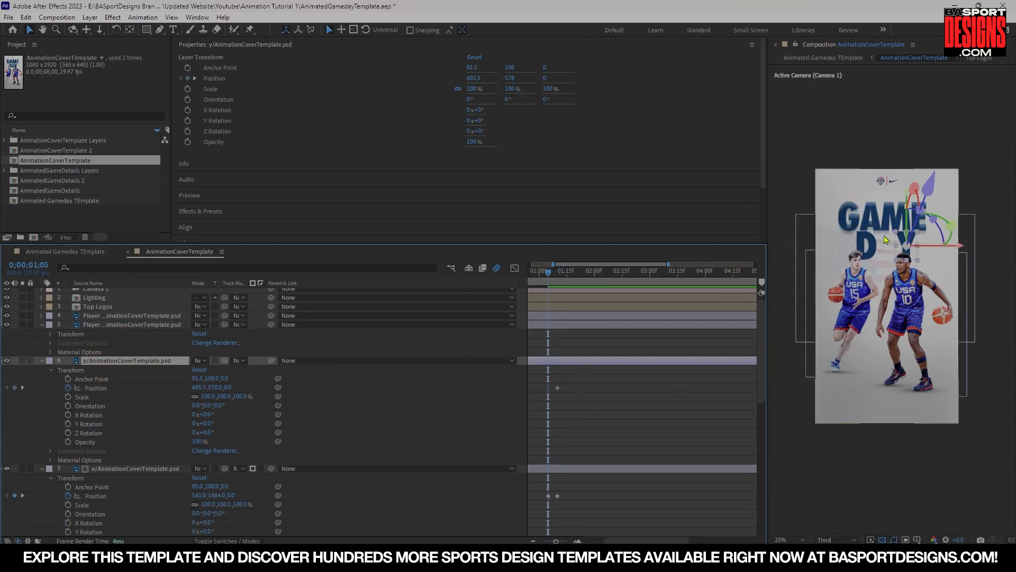
pyautogui.scroll(2, 911, 265)
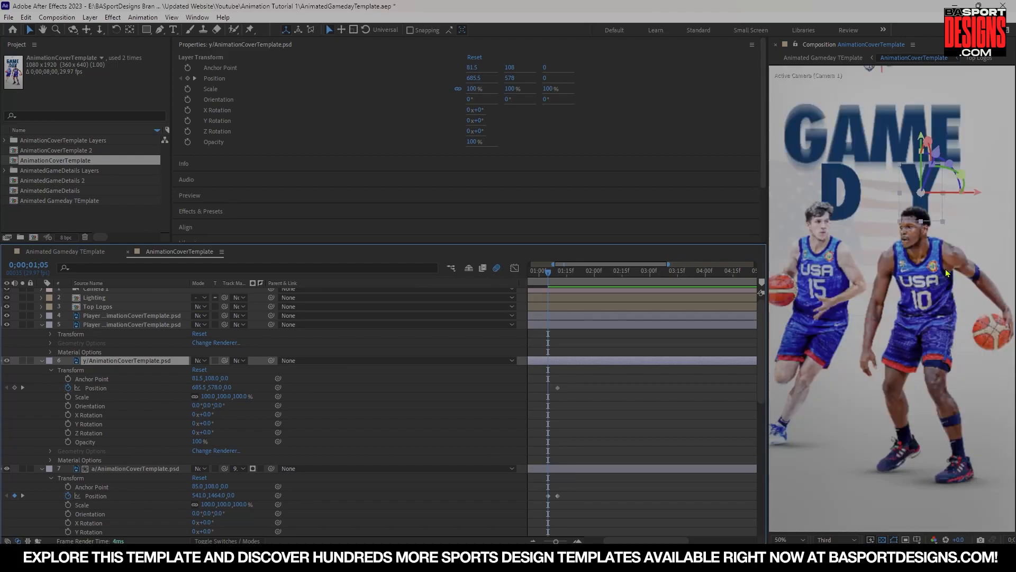
pyautogui.scroll(-2, 883, 297)
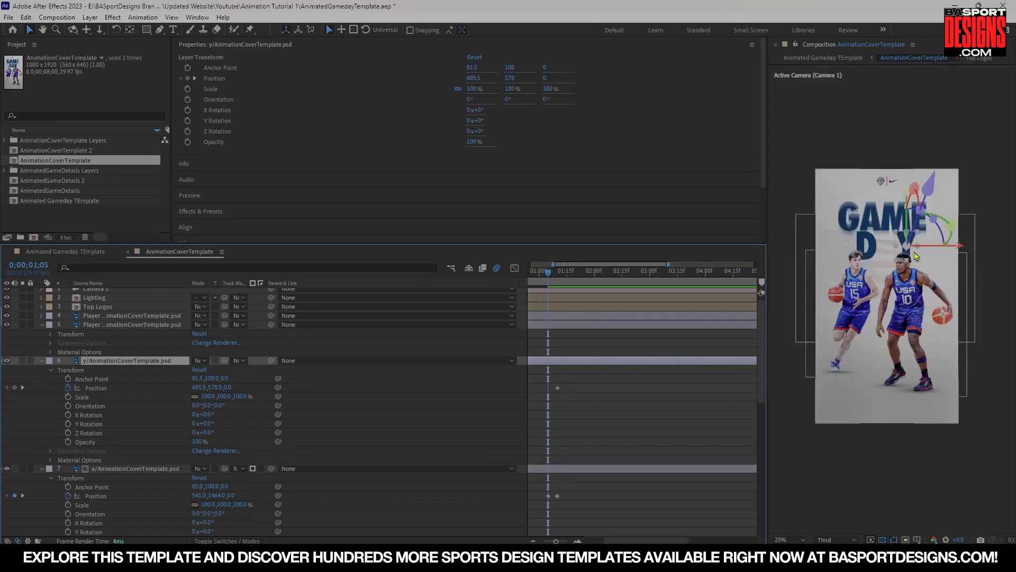
pyautogui.moveTo(916, 256); pyautogui.dragTo(983, 257)
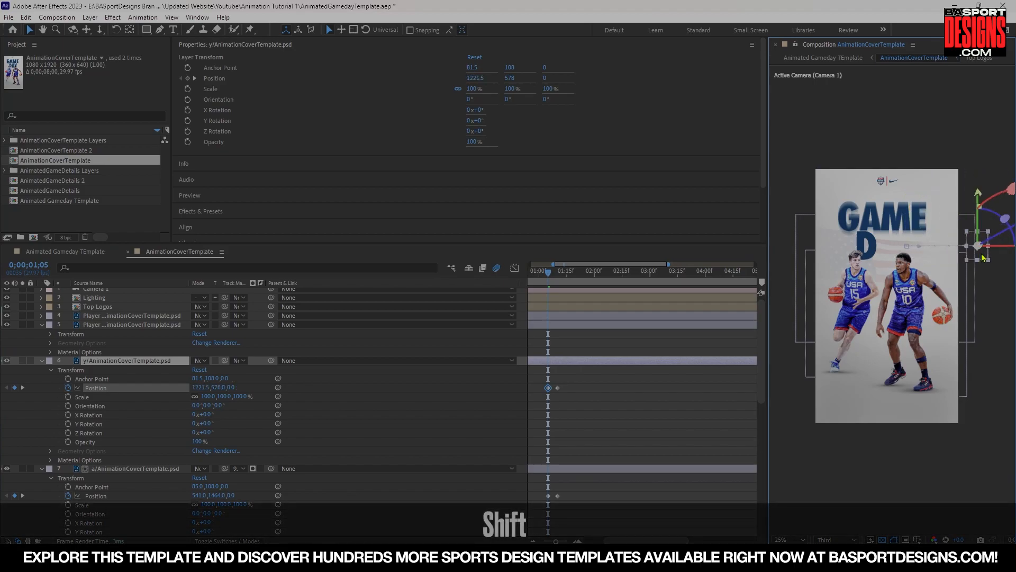
# At 1:05, move the D letter offscreen to the left, to an X position of about -177.
pyautogui.scroll(-2, 103, 433)
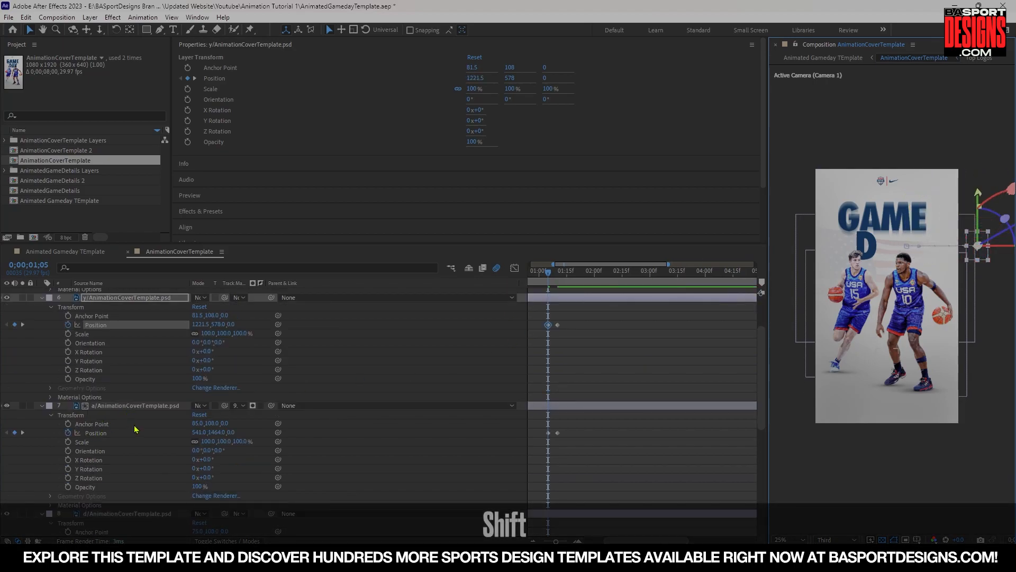
pyautogui.scroll(-2, 134, 428)
pyautogui.click(130, 452)
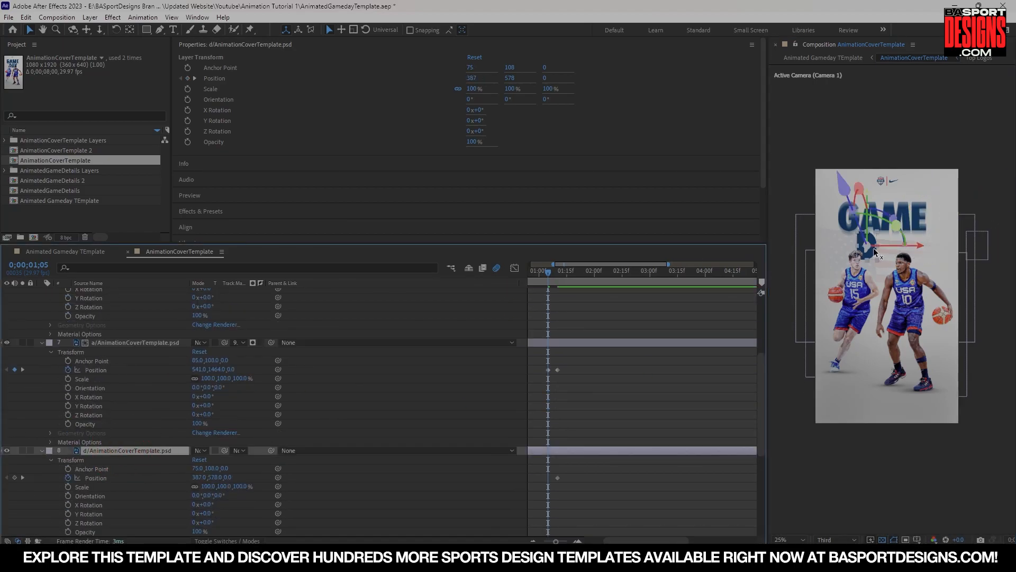
pyautogui.moveTo(871, 258); pyautogui.dragTo(794, 258)
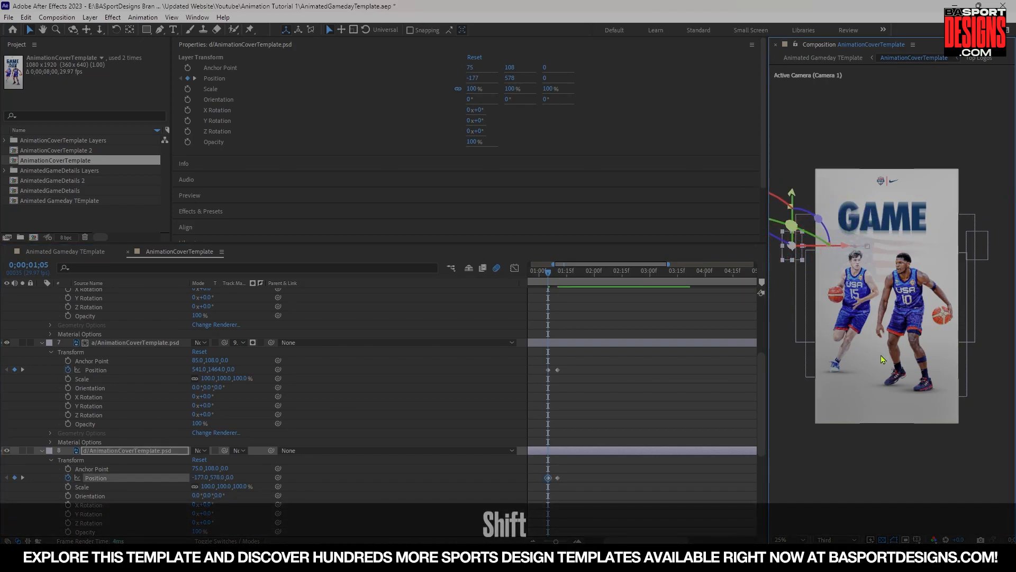
# Play back the letter animation and scrub through the reveal.
pyautogui.press('space')
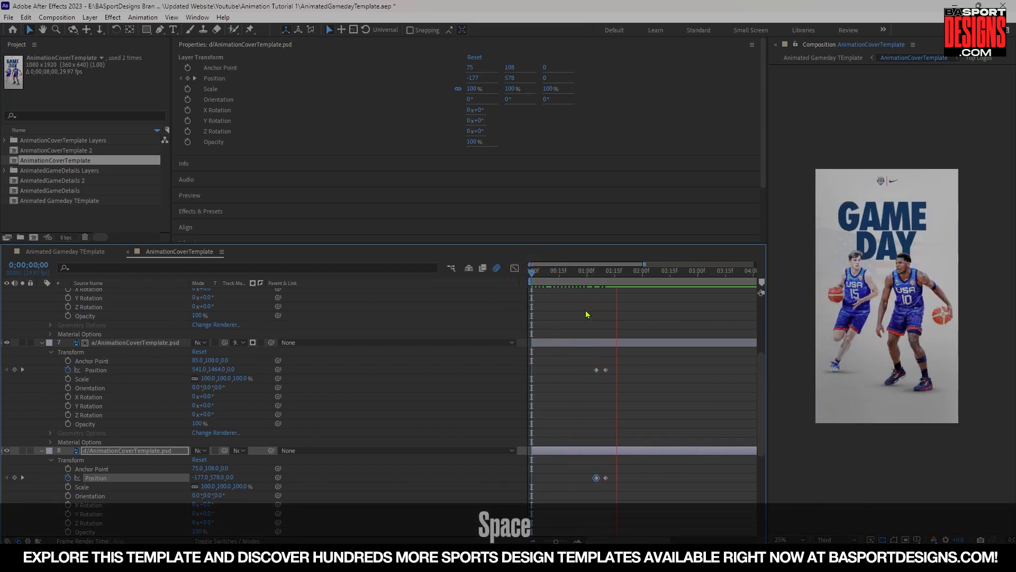
pyautogui.click(552, 285)
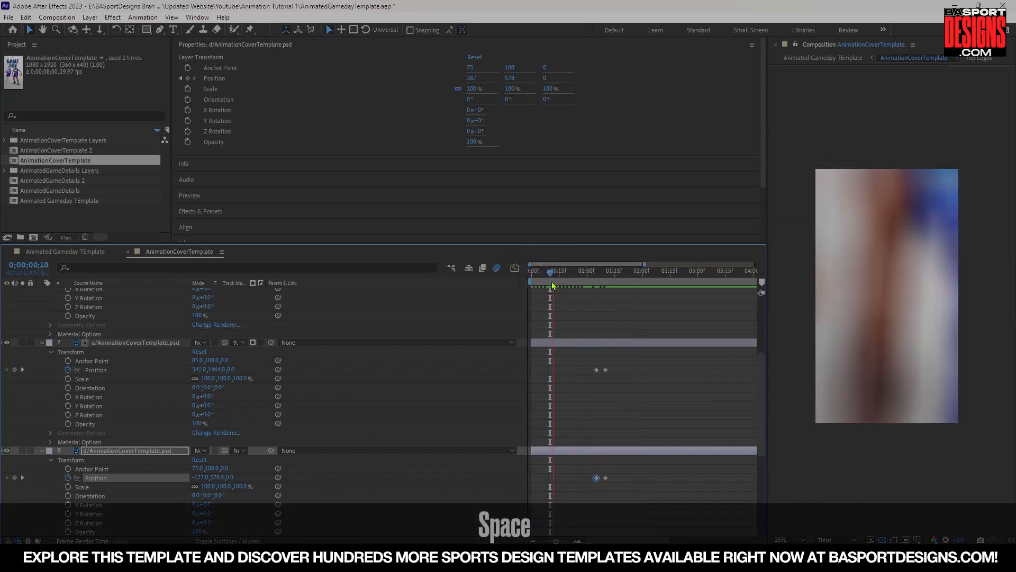
pyautogui.press('space')
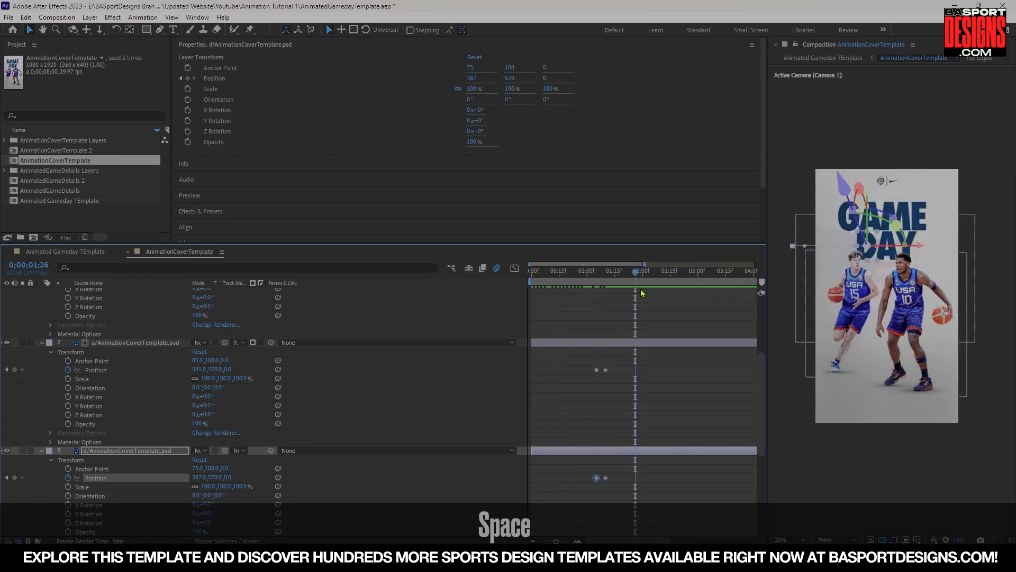
pyautogui.moveTo(638, 277); pyautogui.dragTo(609, 276)
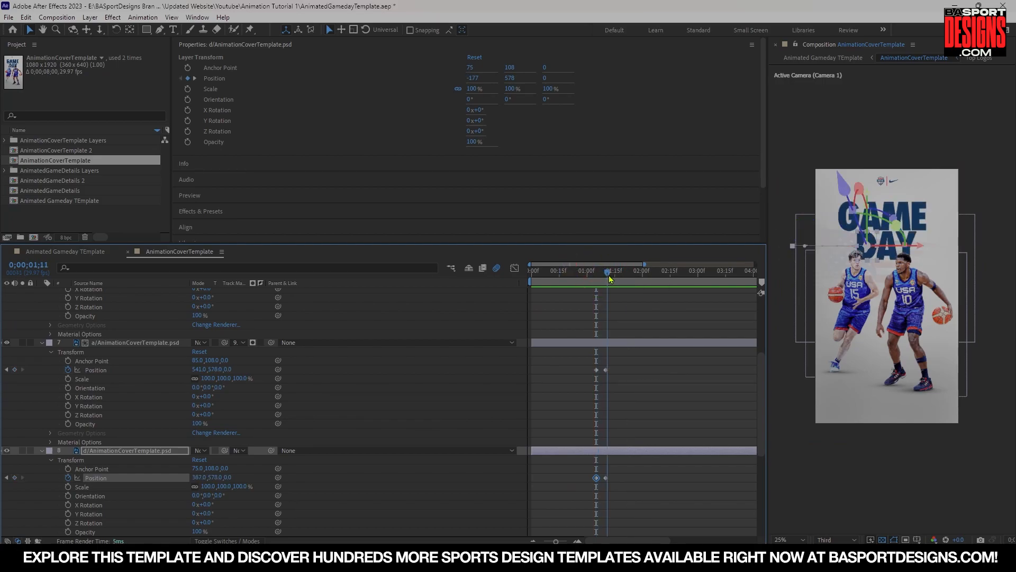
# Move the ending Position keyframes of the Y, A and D letters later, to about 1:14.
pyautogui.press('pagedown')
pyautogui.press('pagedown')
pyautogui.press('pagedown')
pyautogui.press('pagedown')
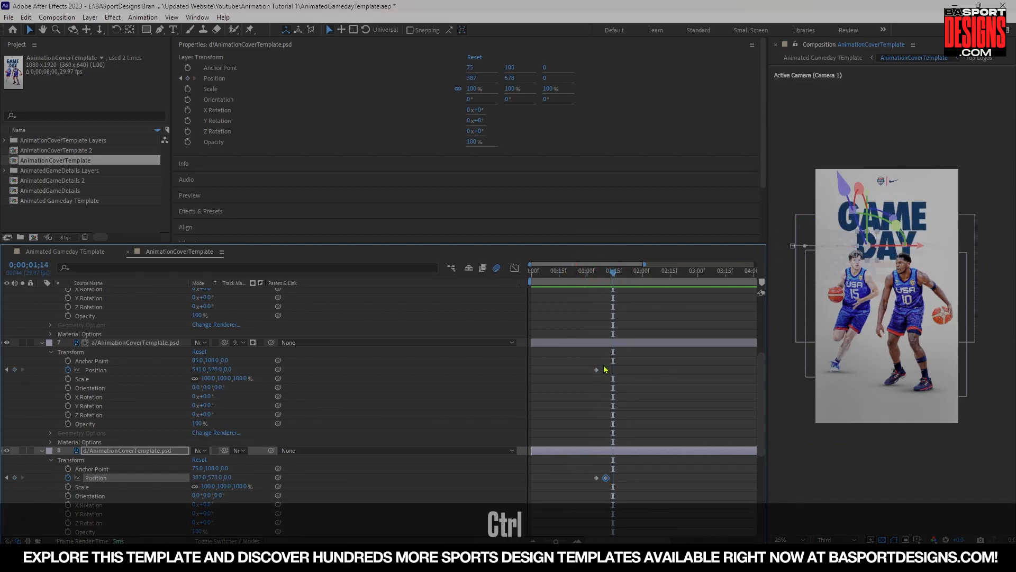
pyautogui.keyDown('ctrl'); pyautogui.click(606, 369); pyautogui.keyUp('ctrl')
pyautogui.scroll(2, 604, 370)
pyautogui.hotkey('ctrl', 'z')
pyautogui.hotkey('ctrl', 'shift', 'z')
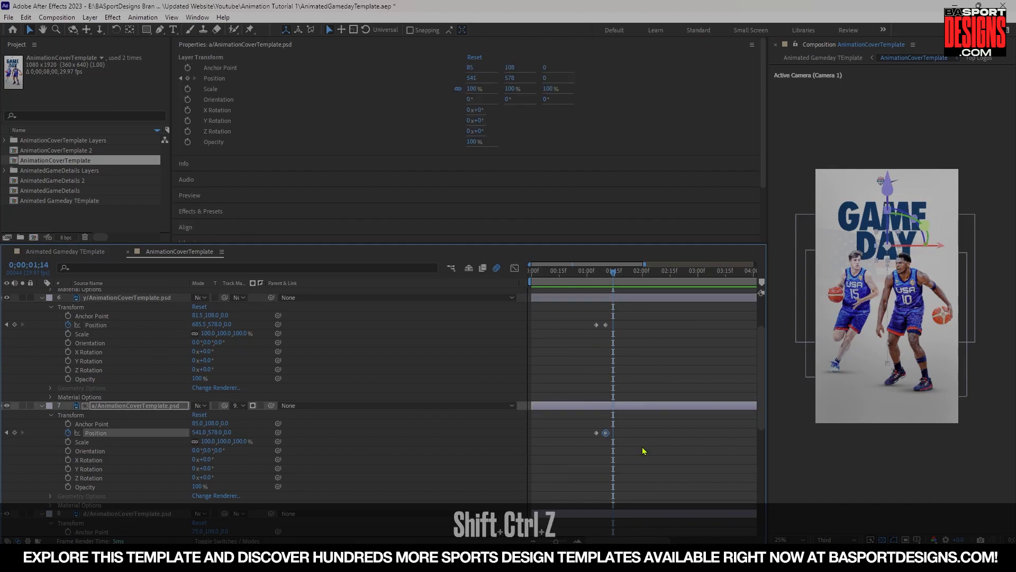
pyautogui.scroll(-2, 609, 371)
pyautogui.keyDown('shift'); pyautogui.click(606, 370); pyautogui.keyUp('shift')
pyautogui.scroll(2, 606, 370)
pyautogui.keyDown('shift'); pyautogui.click(606, 324); pyautogui.keyUp('shift')
pyautogui.moveTo(607, 324); pyautogui.dragTo(613, 324)
pyautogui.press('space')
pyautogui.scroll(2, 384, 348)
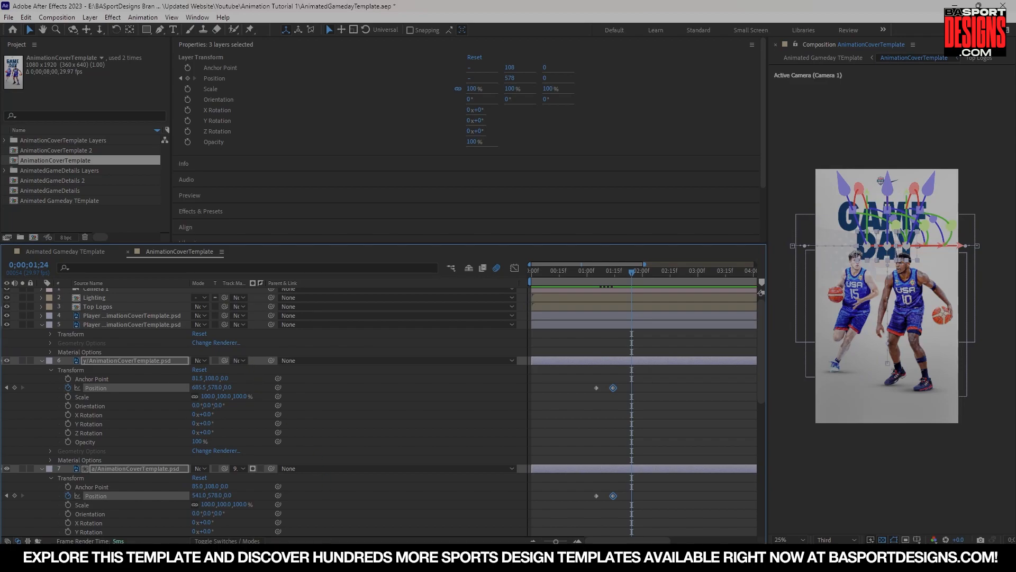
# Collapse the layer properties and preview the animation from the start.
pyautogui.click(228, 541)
pyautogui.click(236, 361)
pyautogui.scroll(-4, 274, 479)
pyautogui.scroll(-2, 339, 482)
pyautogui.moveTo(624, 284); pyautogui.dragTo(518, 282)
pyautogui.press('space')
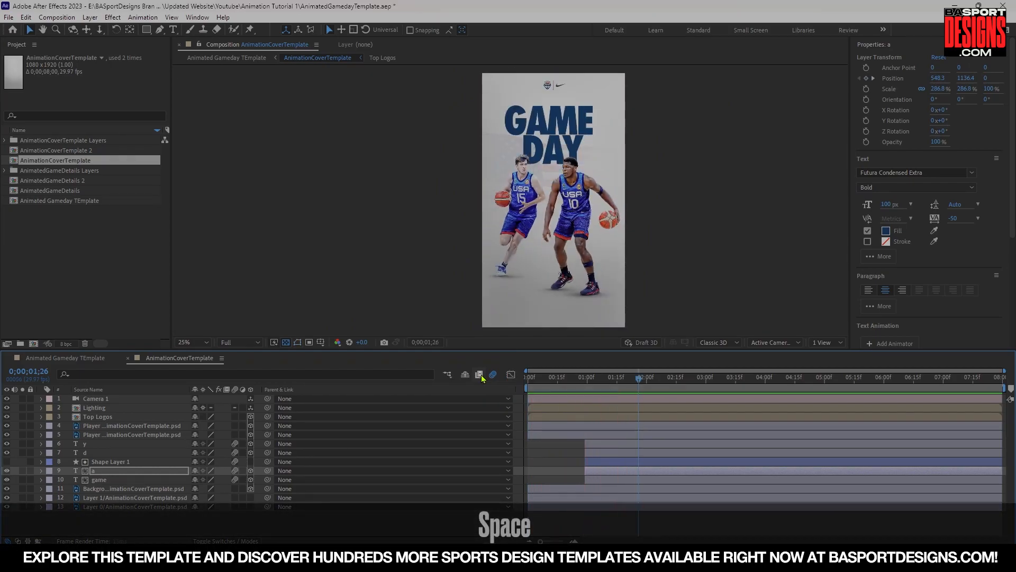
pyautogui.press('space')
pyautogui.press('space')
pyautogui.press('space')
pyautogui.moveTo(603, 380); pyautogui.dragTo(586, 378)
# At 1:04, add keyframes to all Transform properties of the Top Logos layer.
pyautogui.click(96, 417)
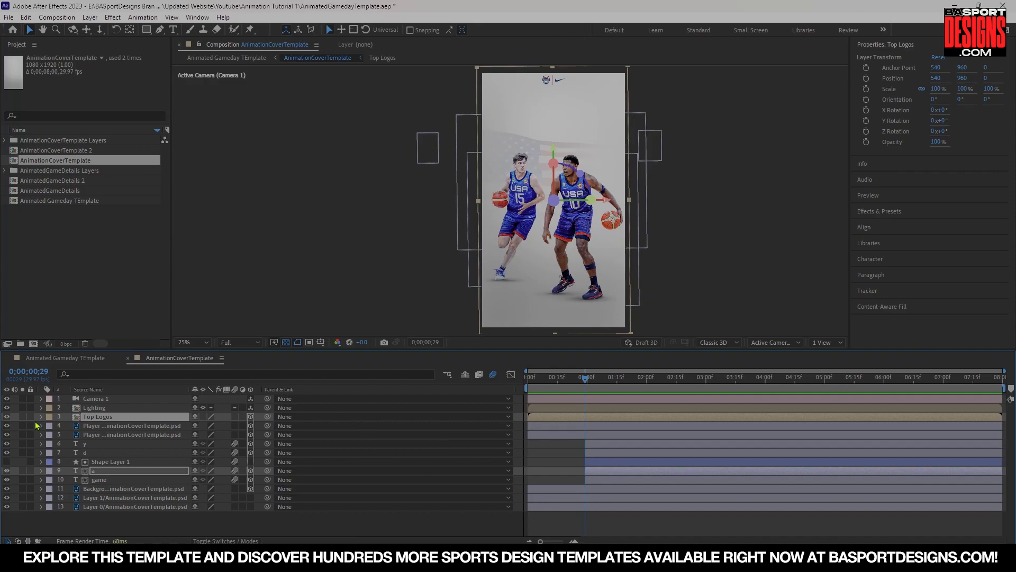
pyautogui.click(41, 417)
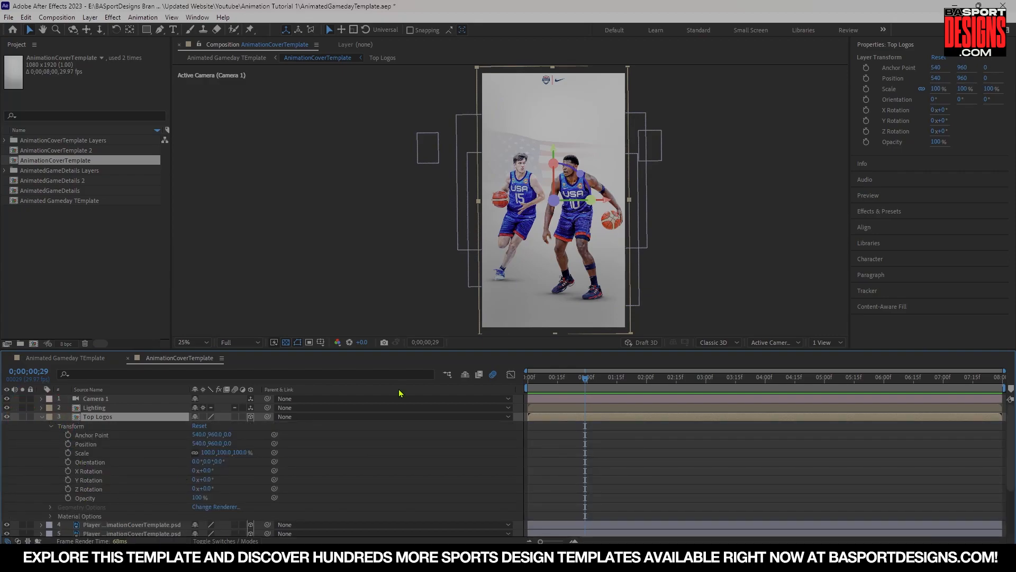
pyautogui.press('pagedown')
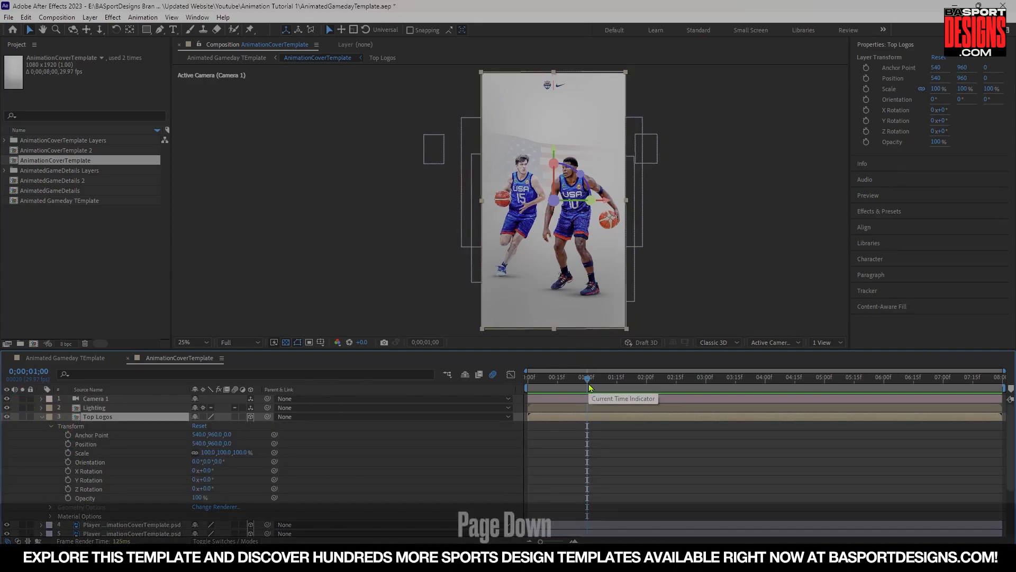
pyautogui.press('pagedown')
pyautogui.press('pageup')
pyautogui.press('pagedown')
pyautogui.press('pagedown')
pyautogui.press('pagedown')
pyautogui.press('pagedown')
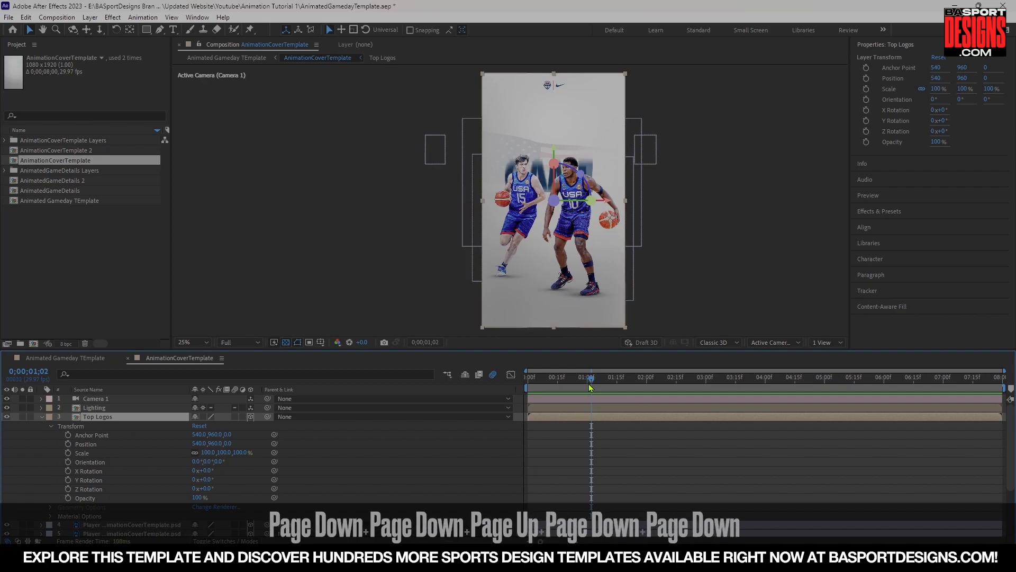
pyautogui.press('pagedown')
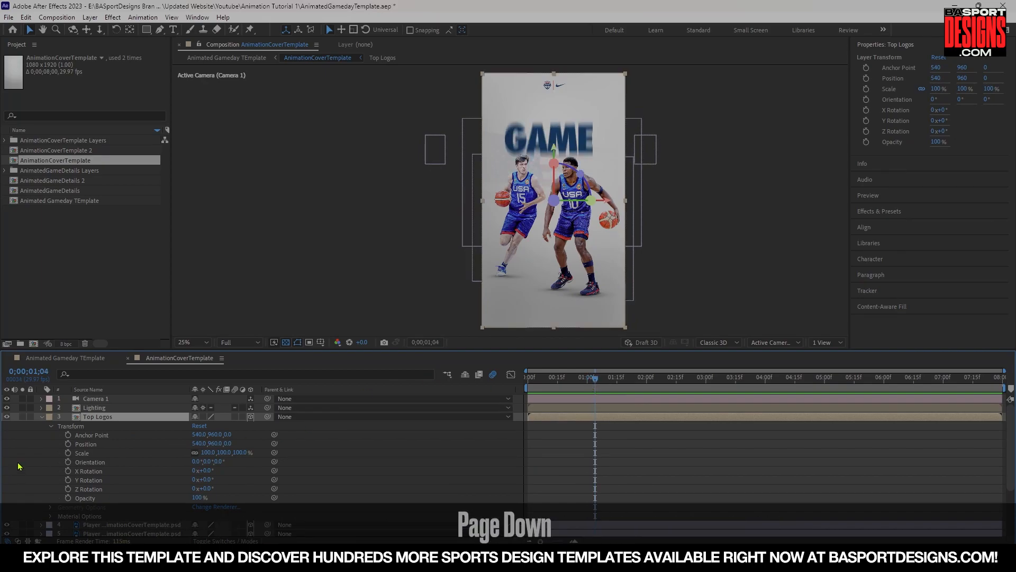
pyautogui.moveTo(68, 435); pyautogui.dragTo(69, 498)
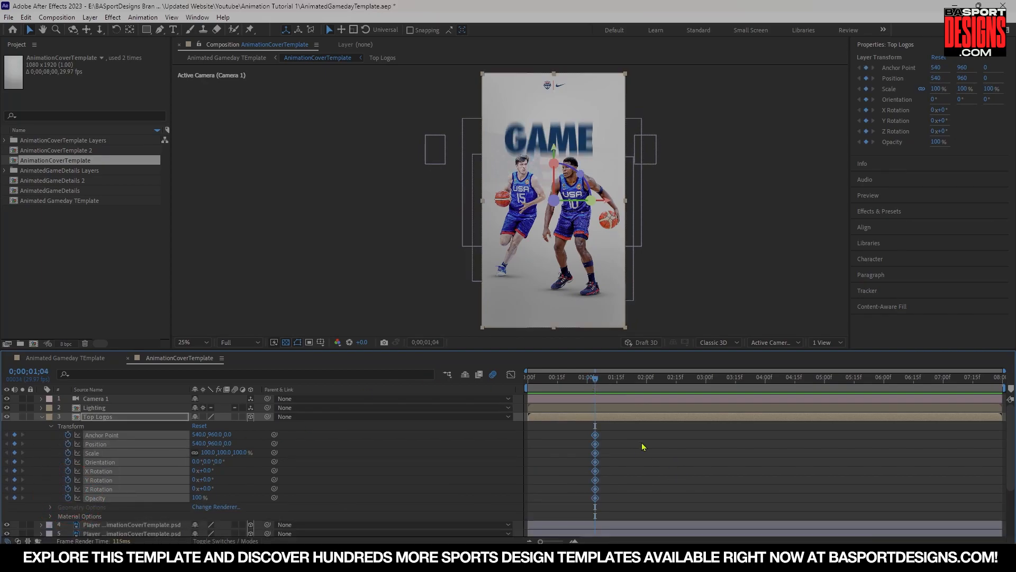
# At 1:00, set the Top Logos layer's Scale to 0%.
pyautogui.press('pageup')
pyautogui.press('pageup')
pyautogui.press('pageup')
pyautogui.press('pageup')
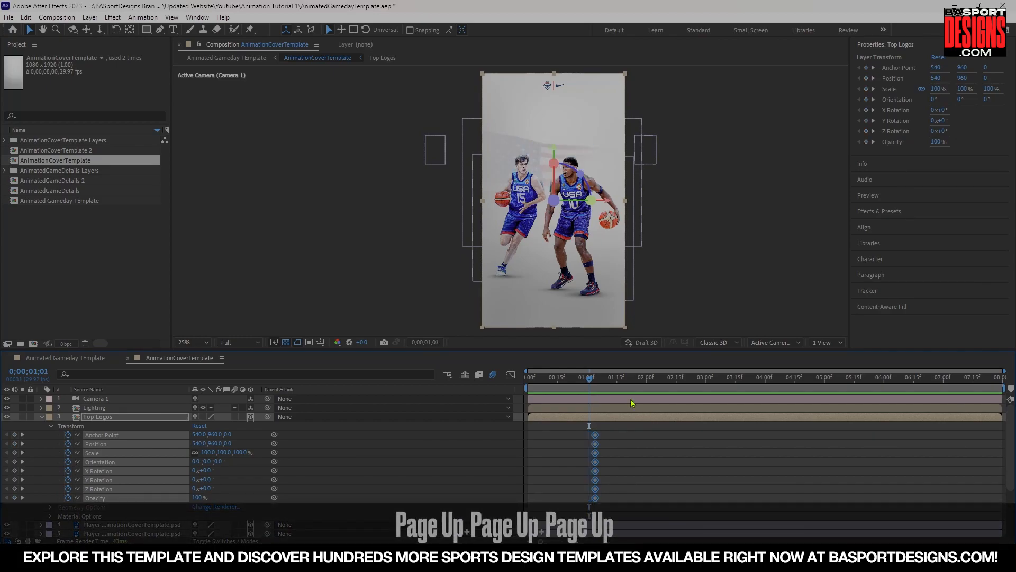
pyautogui.click(210, 452)
pyautogui.write('0')
pyautogui.press('Return')
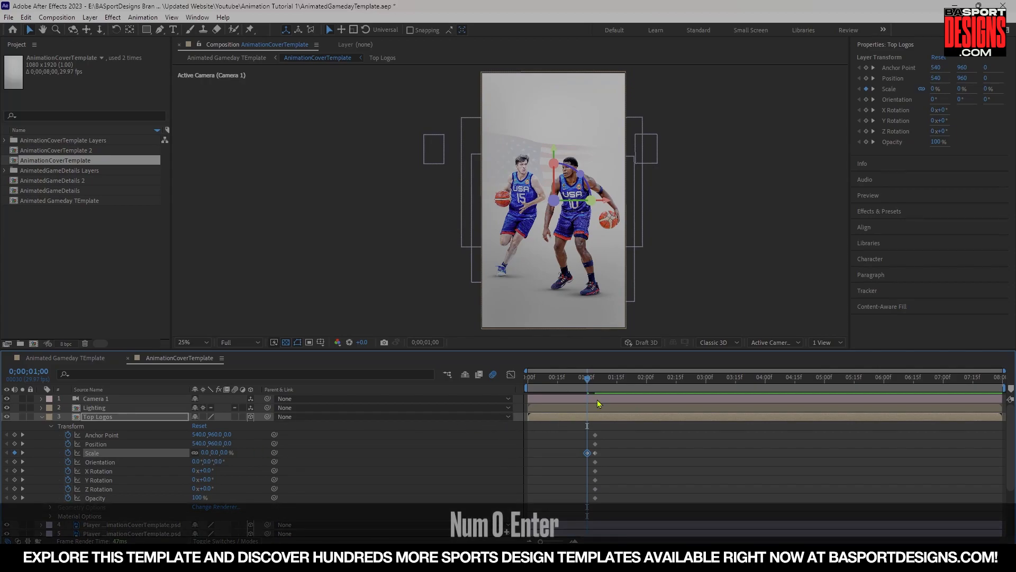
# Play back the logo scale-in animation and scrub through it.
pyautogui.press('space')
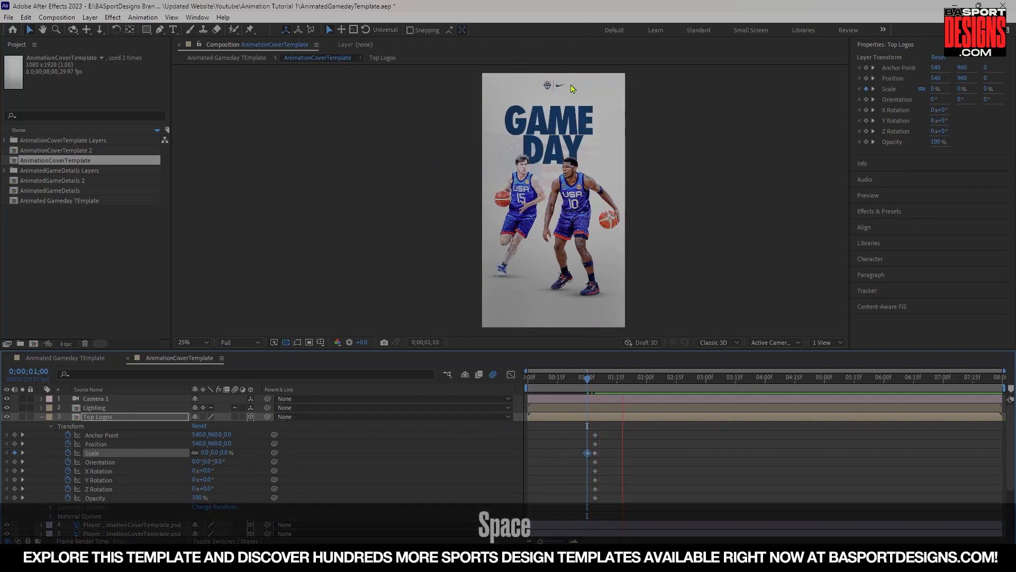
pyautogui.moveTo(595, 380); pyautogui.dragTo(521, 377)
pyautogui.press('space')
pyautogui.press('space')
pyautogui.moveTo(576, 380); pyautogui.dragTo(433, 403)
pyautogui.press('space')
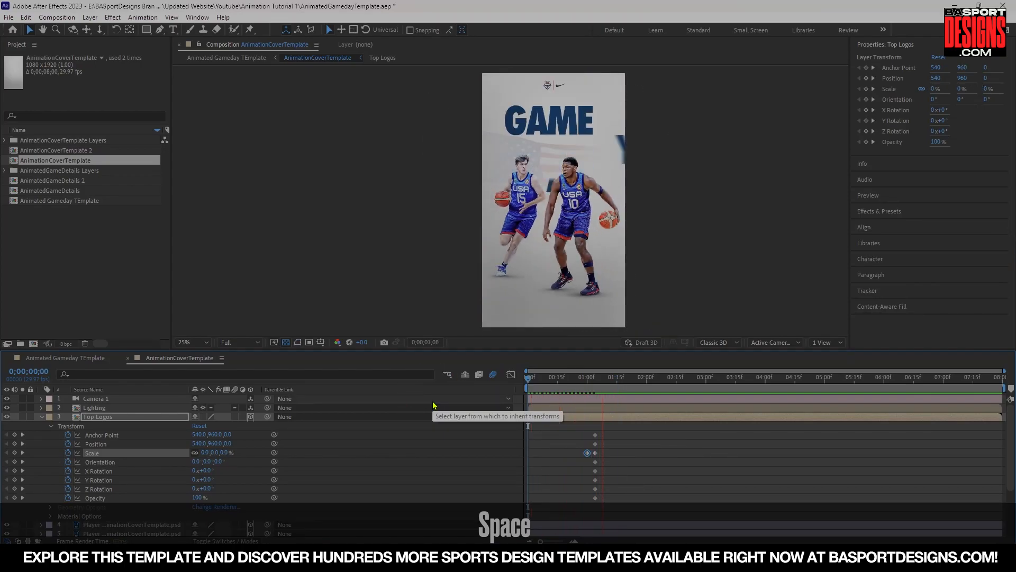
pyautogui.press('space')
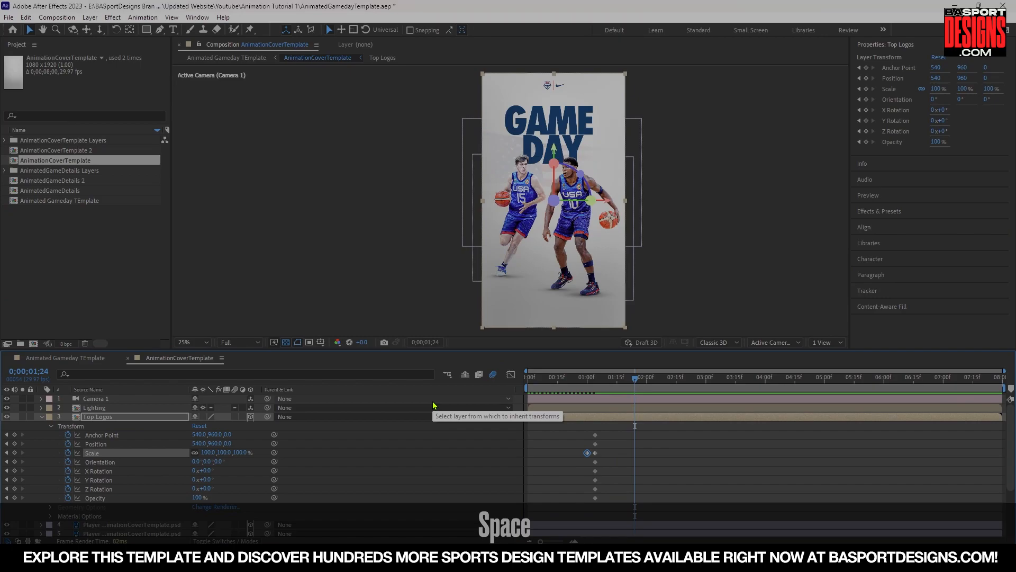
pyautogui.moveTo(595, 380); pyautogui.dragTo(550, 388)
# Collapse the Top Logos layer, open Camera 1's properties, and at 2:25 set its Z Rotation to -2°.
pyautogui.click(41, 417)
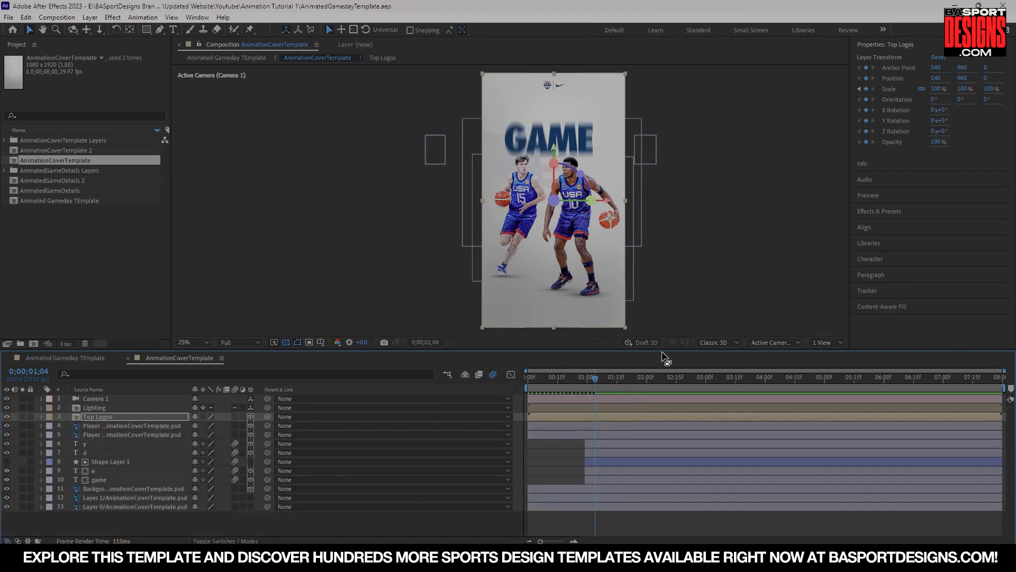
pyautogui.moveTo(596, 382); pyautogui.dragTo(702, 390)
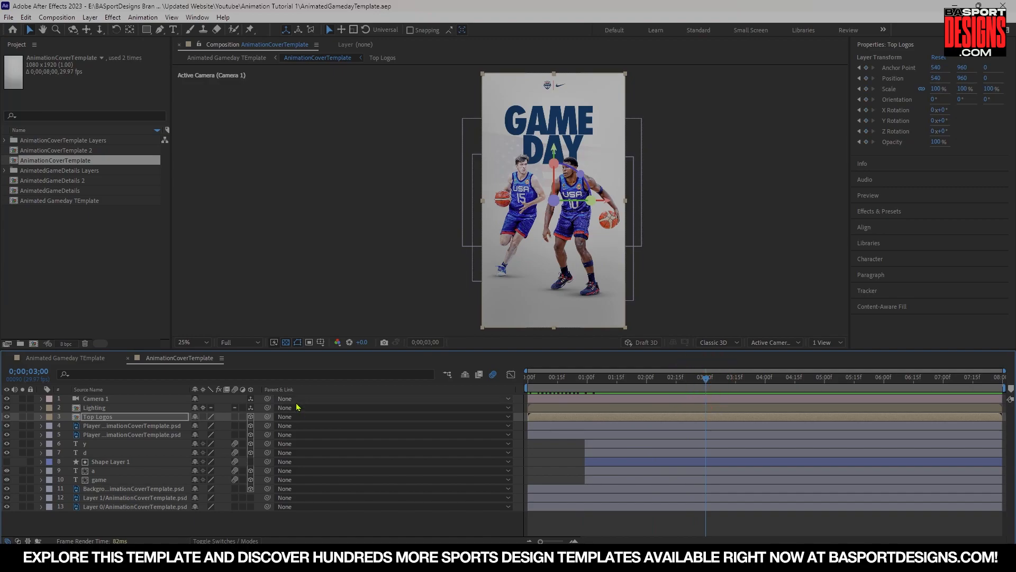
pyautogui.click(42, 399)
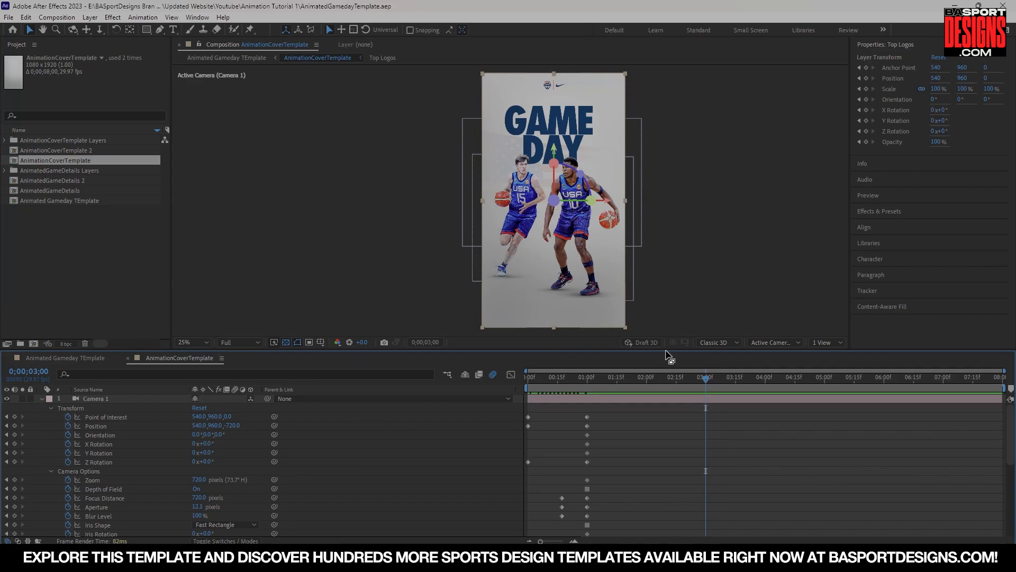
pyautogui.press('pageup')
pyautogui.press('pageup')
pyautogui.press('pageup')
pyautogui.press('pageup')
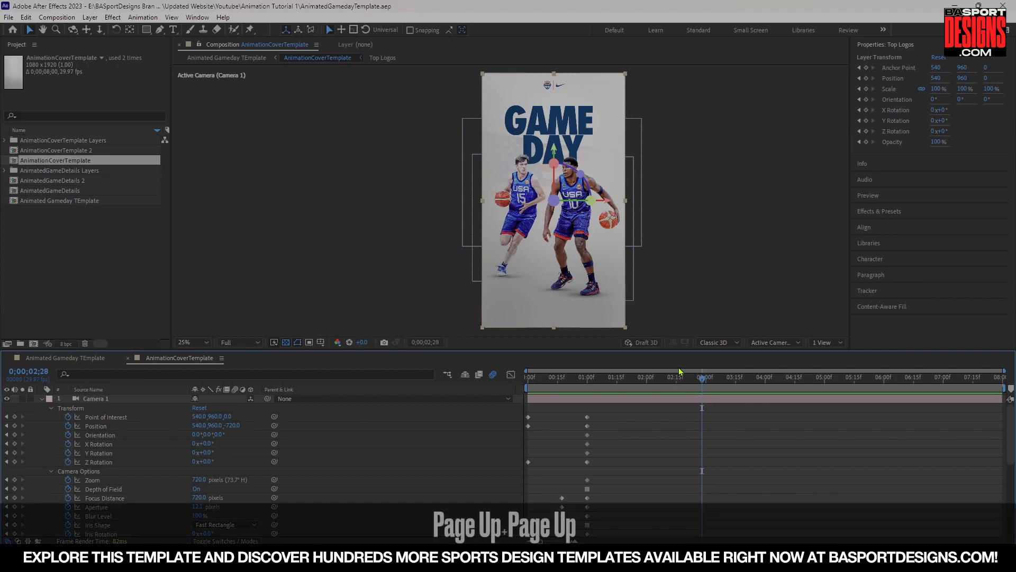
pyautogui.press('pageup')
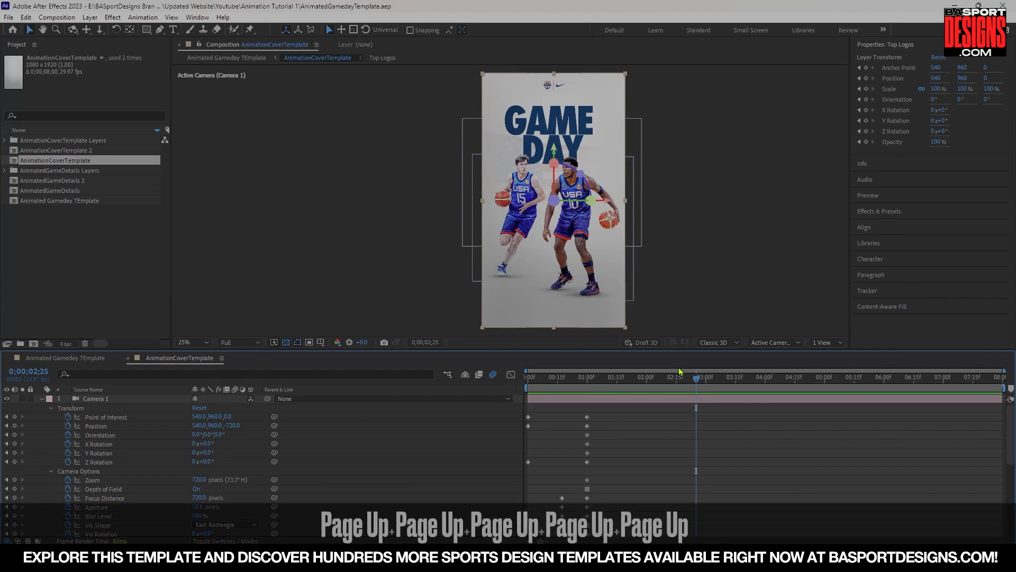
pyautogui.click(207, 461)
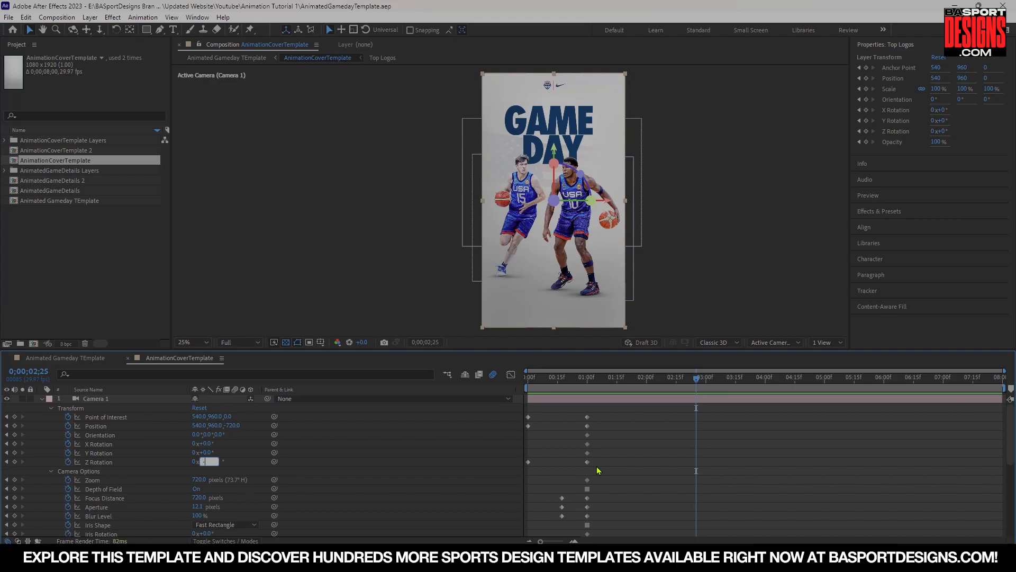
pyautogui.write('-2')
pyautogui.press('Return')
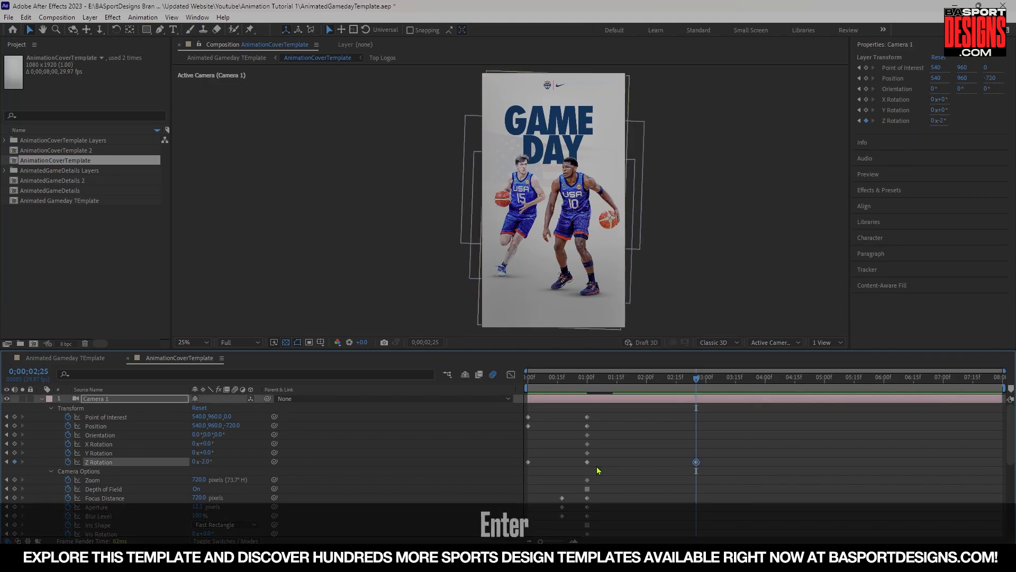
# At 2:25, increase Camera 1's Position Z value to push the camera closer to the poster.
pyautogui.moveTo(697, 384); pyautogui.dragTo(699, 407)
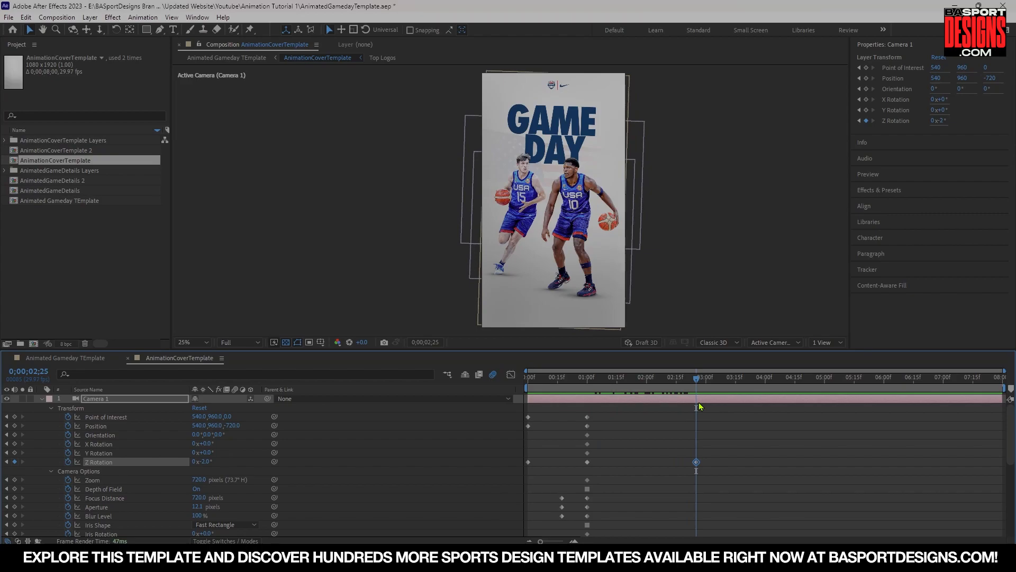
pyautogui.moveTo(230, 429); pyautogui.dragTo(259, 430)
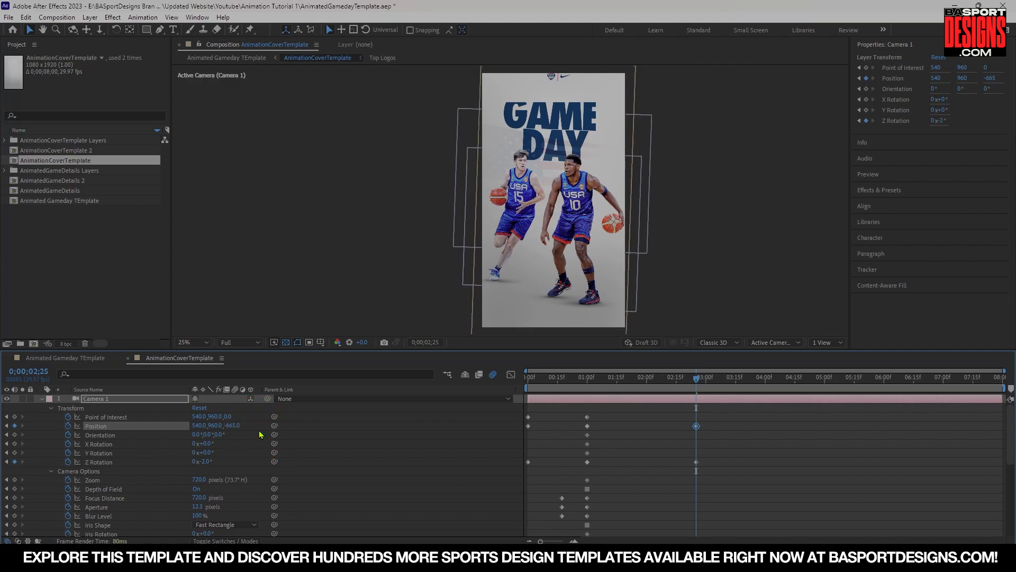
pyautogui.click(540, 238)
# Play back the camera push-in and rotation from the start and return to 2:25.
pyautogui.moveTo(695, 380); pyautogui.dragTo(581, 380)
pyautogui.press('space')
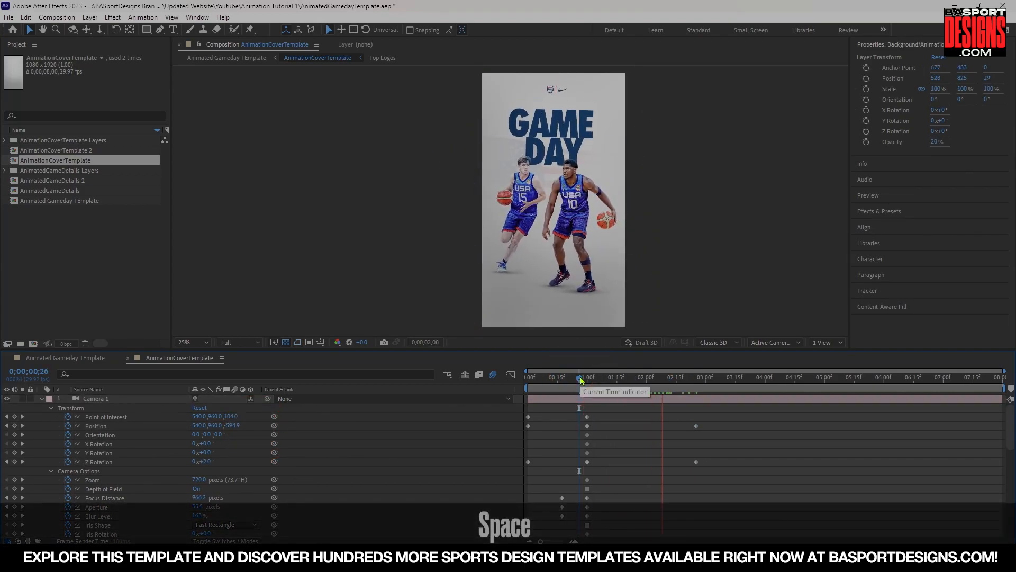
pyautogui.press('space')
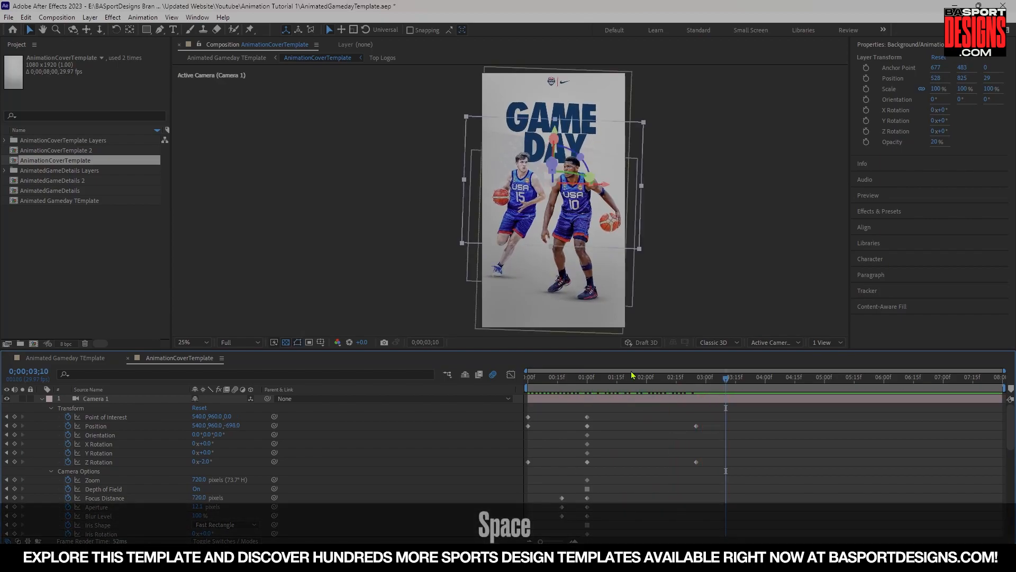
pyautogui.click(580, 377)
pyautogui.press('space')
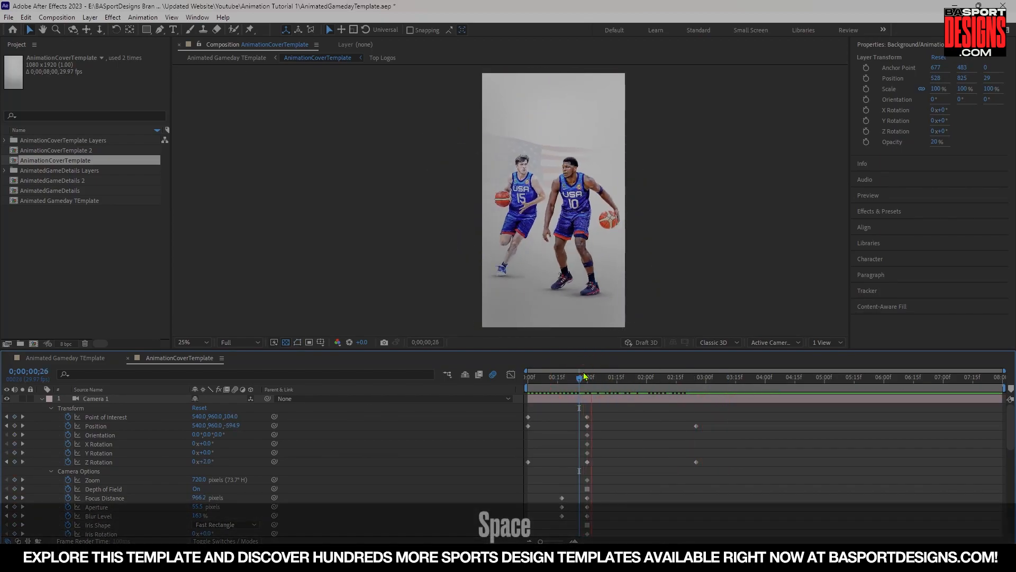
pyautogui.press('space')
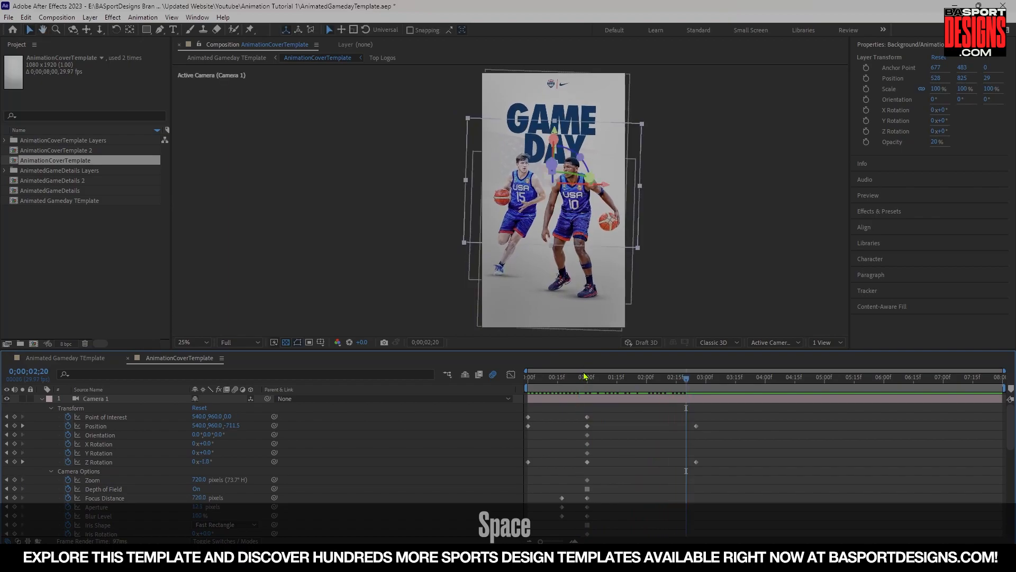
pyautogui.moveTo(679, 380); pyautogui.dragTo(699, 379)
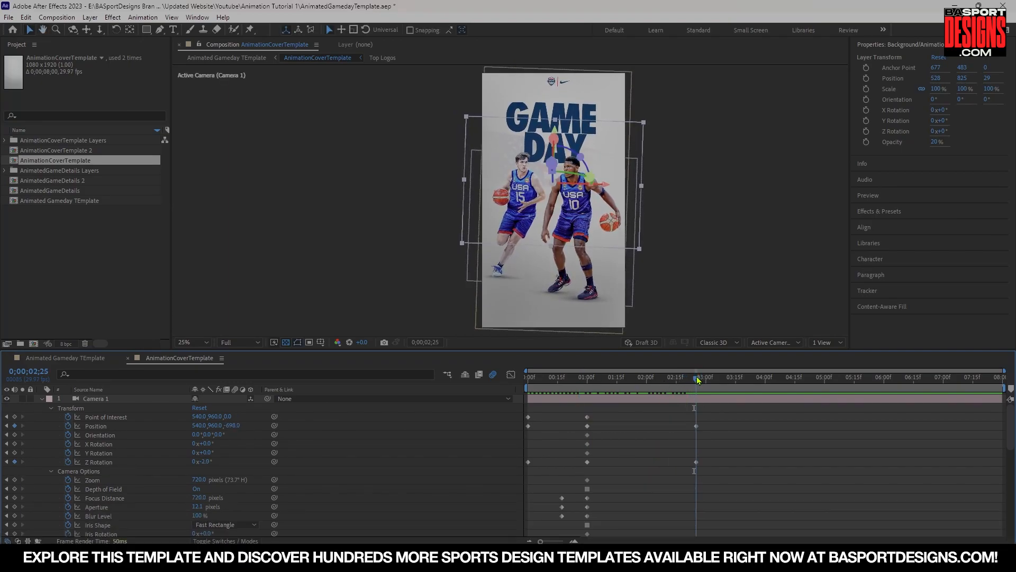
# At 3:00, switch the composition viewer to a 2 Views layout.
pyautogui.press('pagedown')
pyautogui.press('pagedown')
pyautogui.press('pagedown')
pyautogui.press('pagedown')
pyautogui.press('pagedown')
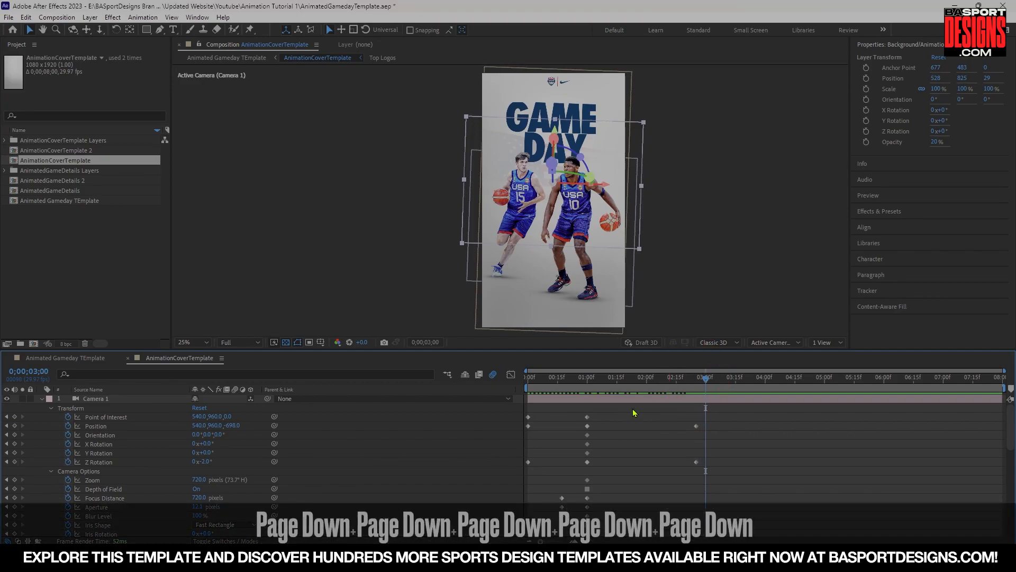
pyautogui.click(829, 343)
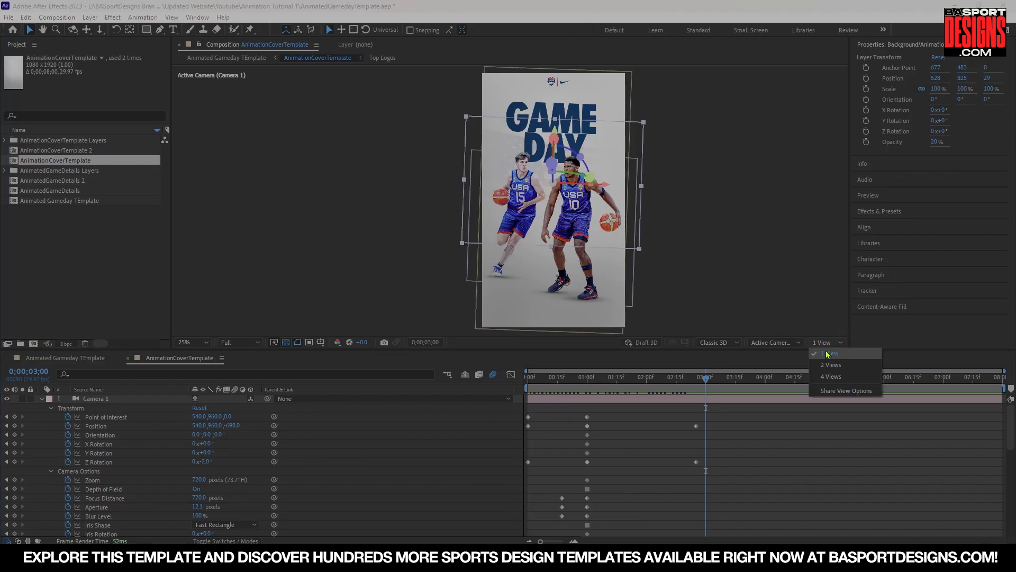
pyautogui.click(829, 365)
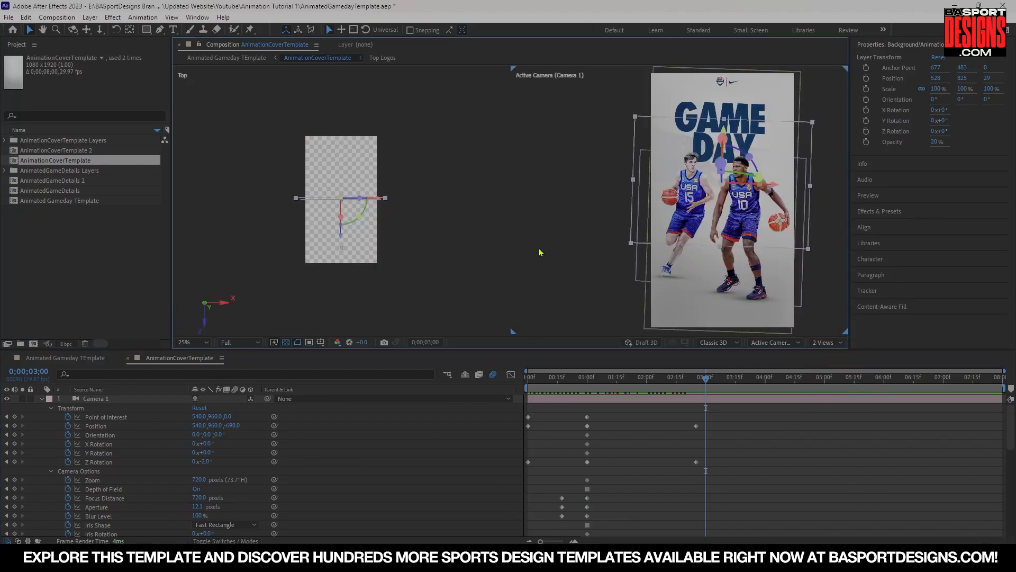
# With Camera 1 selected at 3:00, move the camera forward in the Top view to keyframe Position and Point of Interest.
pyautogui.moveTo(617, 220); pyautogui.dragTo(502, 221)
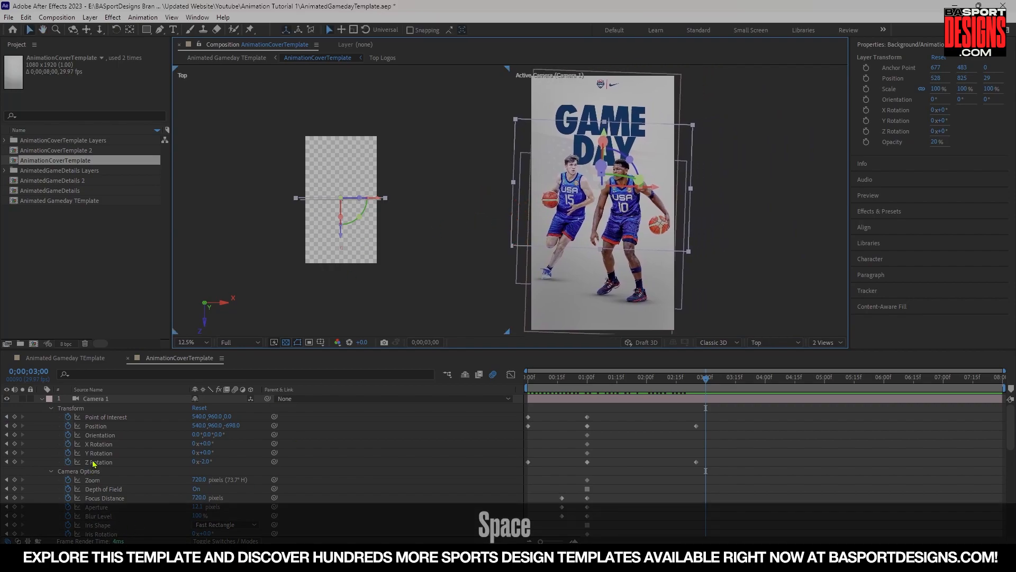
pyautogui.click(100, 399)
pyautogui.moveTo(343, 215); pyautogui.dragTo(342, 158)
# Preview the camera fly-through animation around the 2 to 3 second mark.
pyautogui.moveTo(703, 382); pyautogui.dragTo(651, 383)
pyautogui.press('space')
pyautogui.press('space')
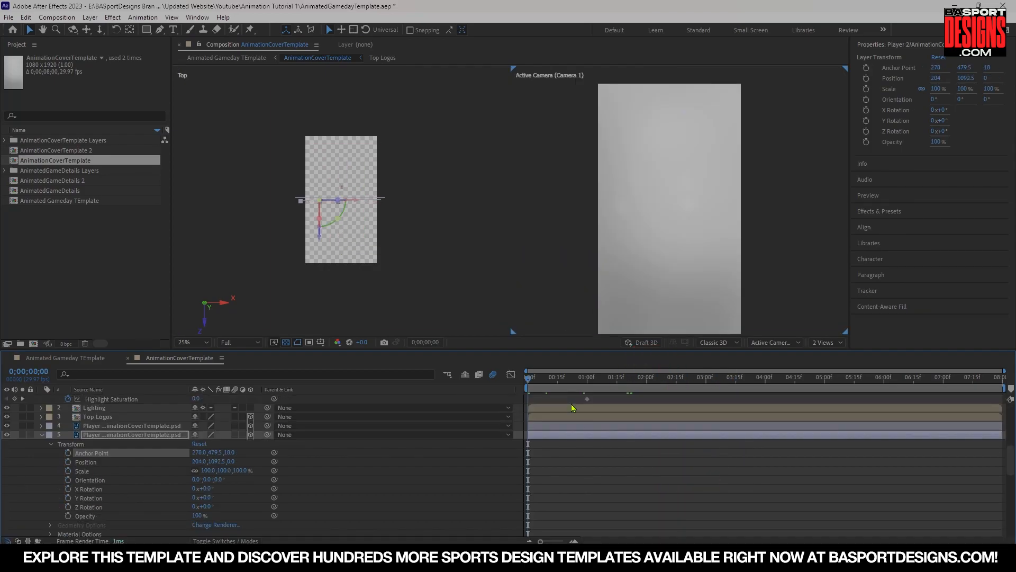
pyautogui.press('space')
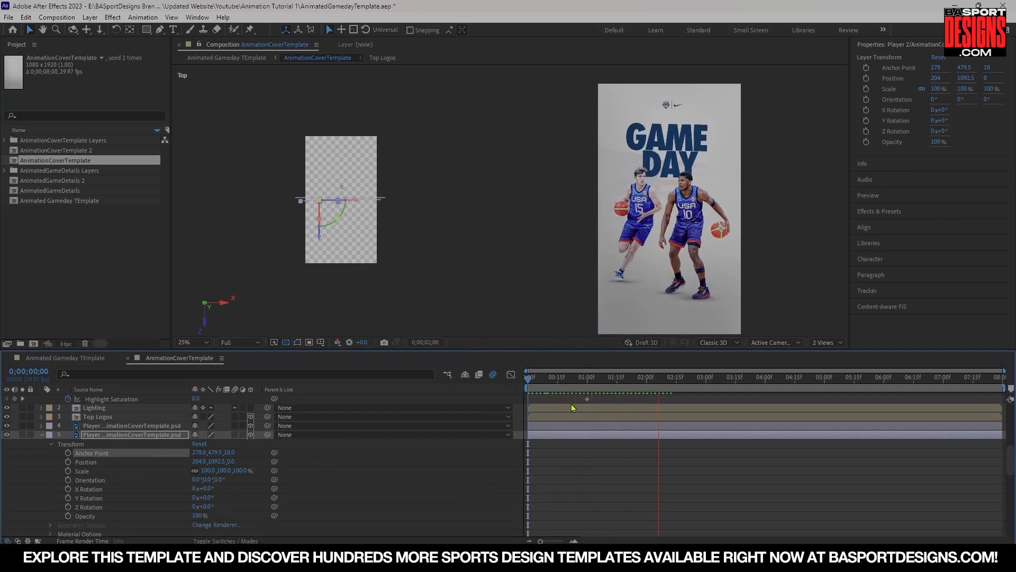
pyautogui.press('space')
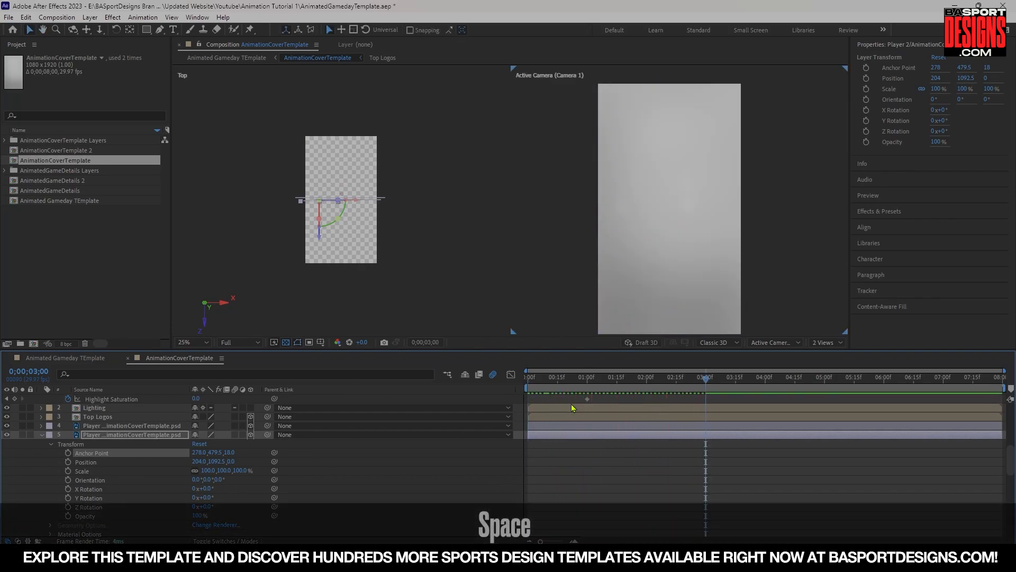
pyautogui.click(648, 378)
pyautogui.click(636, 378)
pyautogui.press('space')
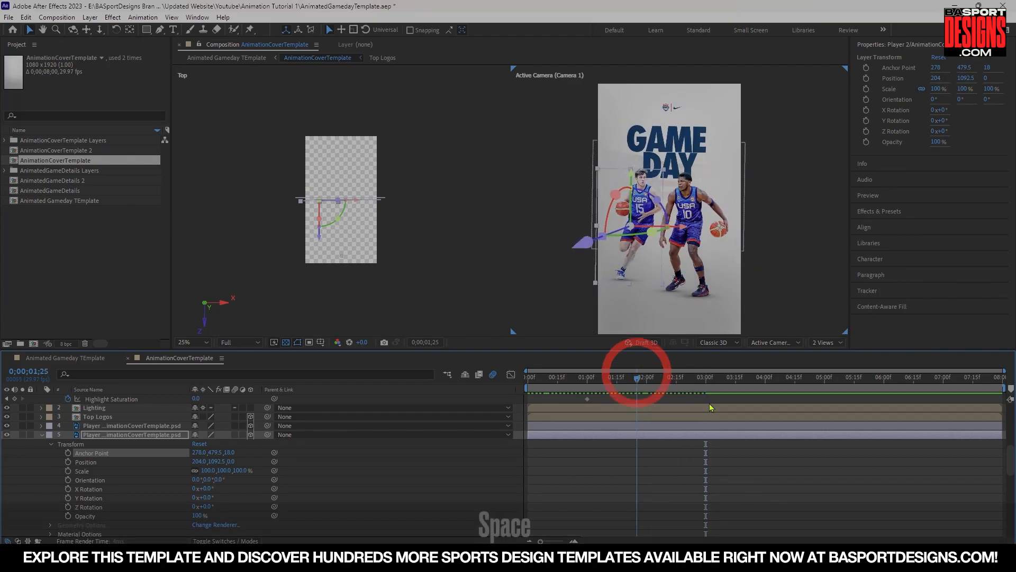
pyautogui.press('space')
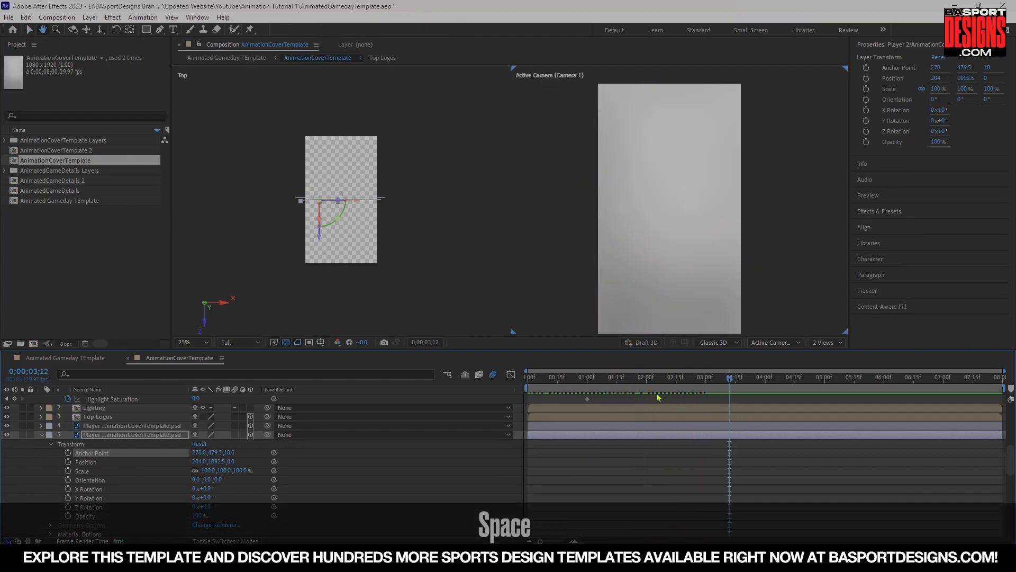
# At 2:25, add keyframes to all of Camera 1's Camera Options properties.
pyautogui.scroll(5, 741, 416)
pyautogui.moveTo(725, 380); pyautogui.dragTo(696, 383)
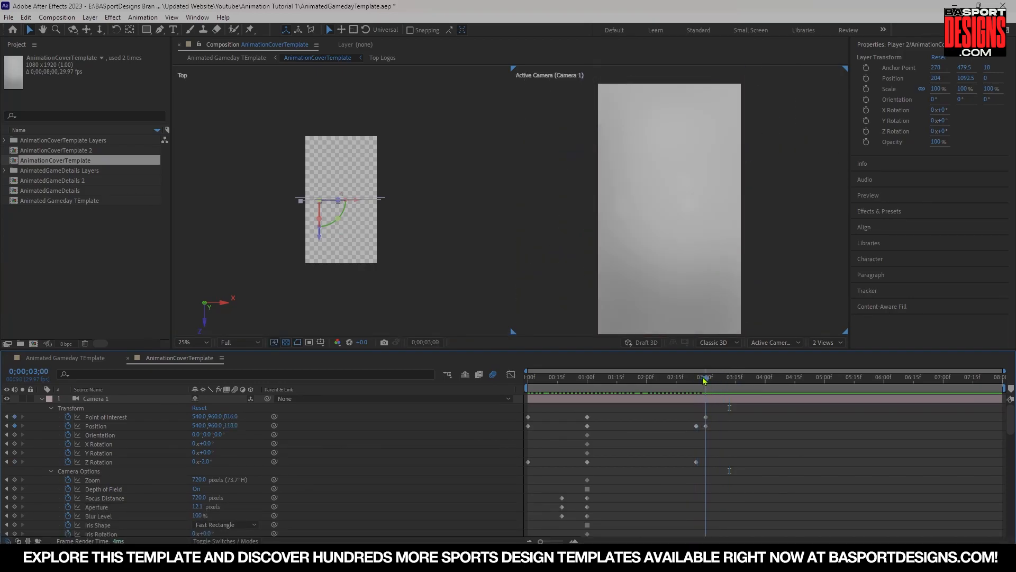
pyautogui.scroll(-3, 106, 457)
pyautogui.moveTo(14, 420); pyautogui.dragTo(14, 525)
pyautogui.scroll(3, 707, 413)
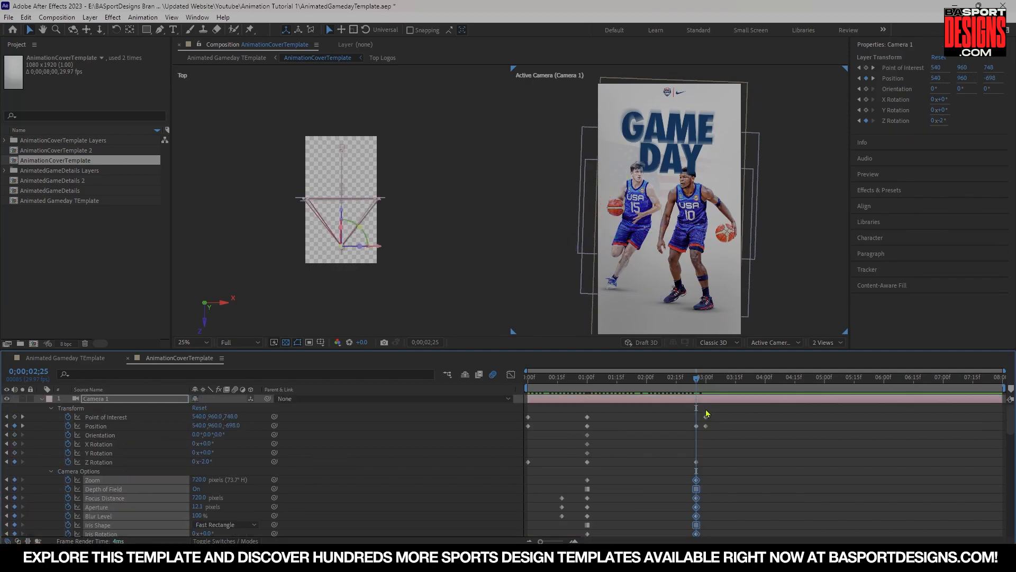
# At 3:00, set Camera 1's Blur Level to 295%.
pyautogui.moveTo(703, 383); pyautogui.dragTo(710, 385)
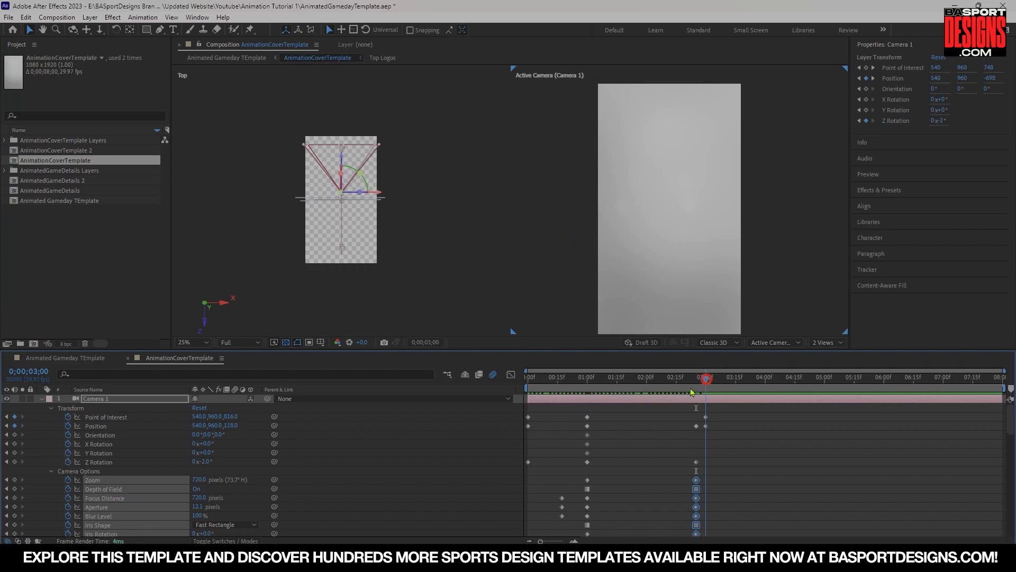
pyautogui.click(144, 473)
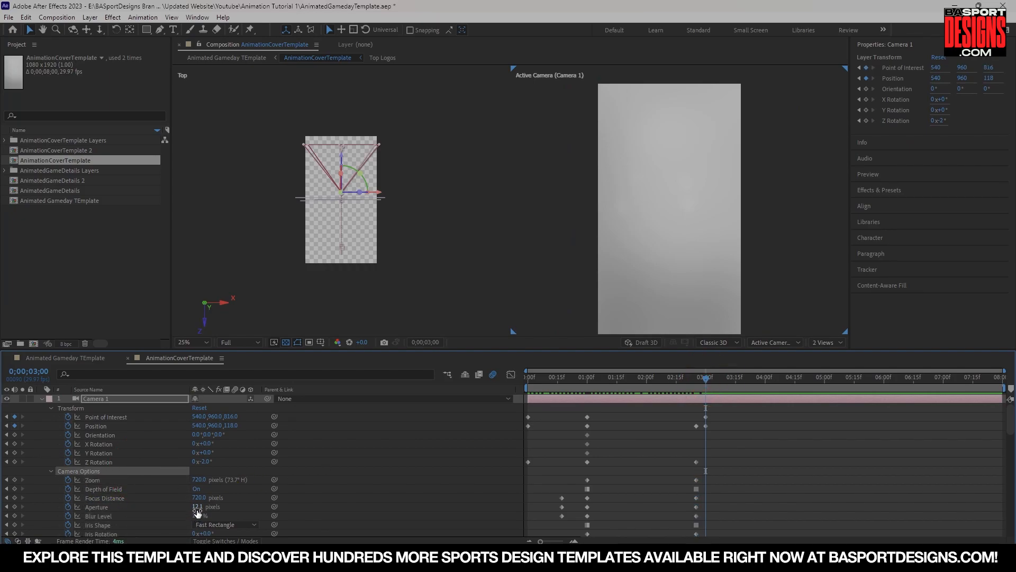
pyautogui.moveTo(199, 515); pyautogui.dragTo(306, 516)
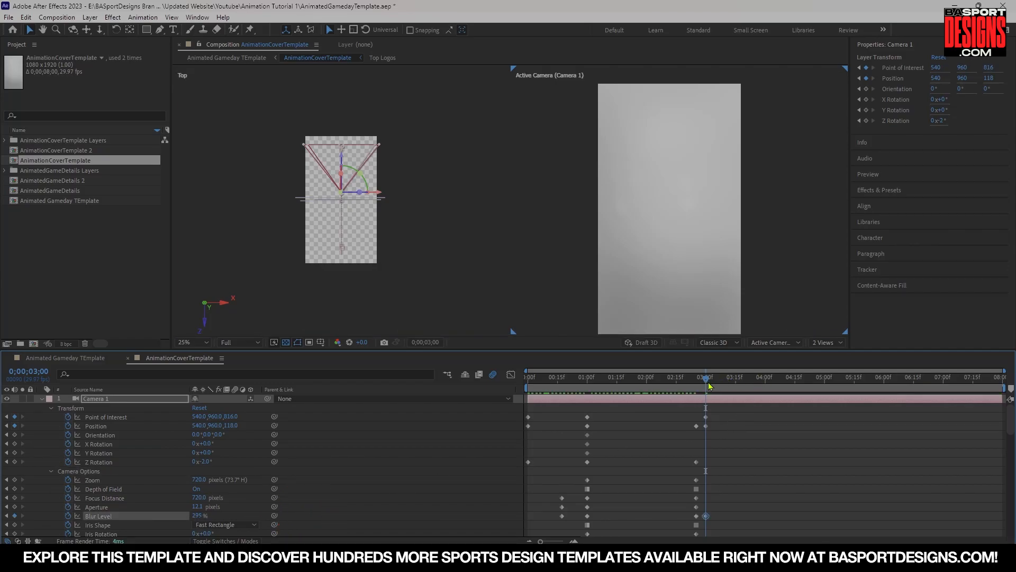
# Preview the camera blur transition near the 3 second mark.
pyautogui.moveTo(697, 382); pyautogui.dragTo(682, 382)
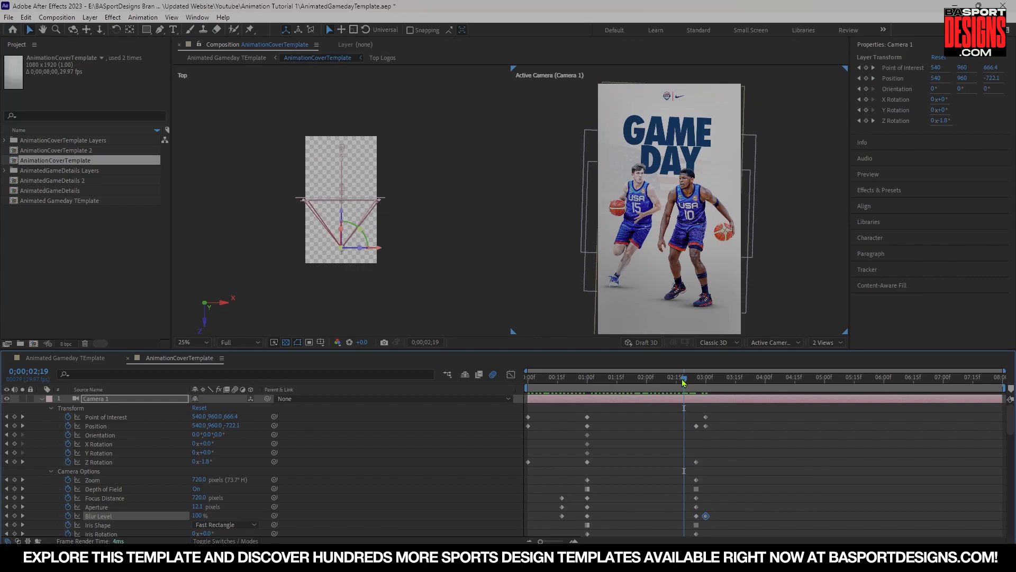
pyautogui.press('space')
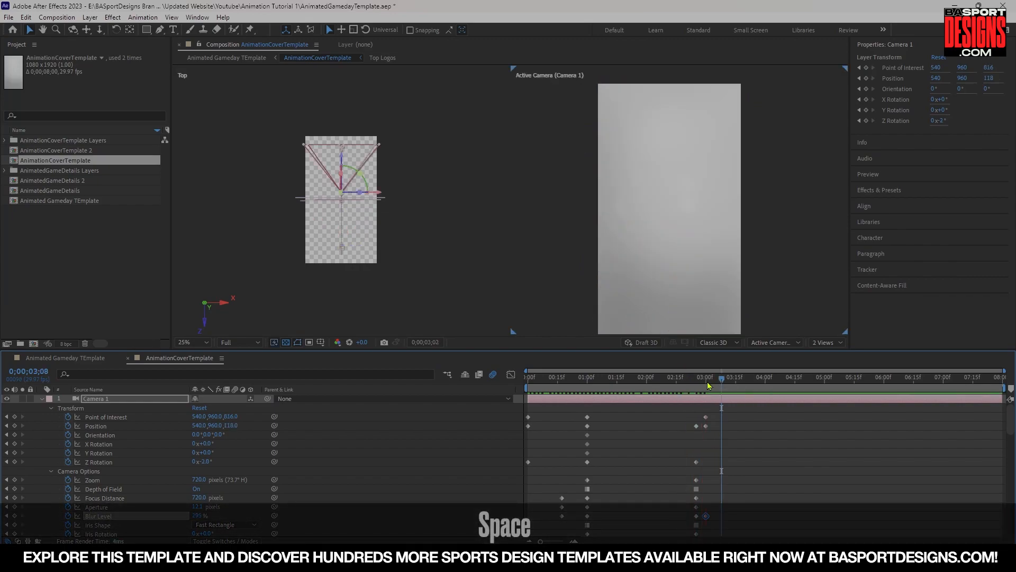
pyautogui.moveTo(698, 386); pyautogui.dragTo(689, 379)
pyautogui.press('space')
pyautogui.press('space')
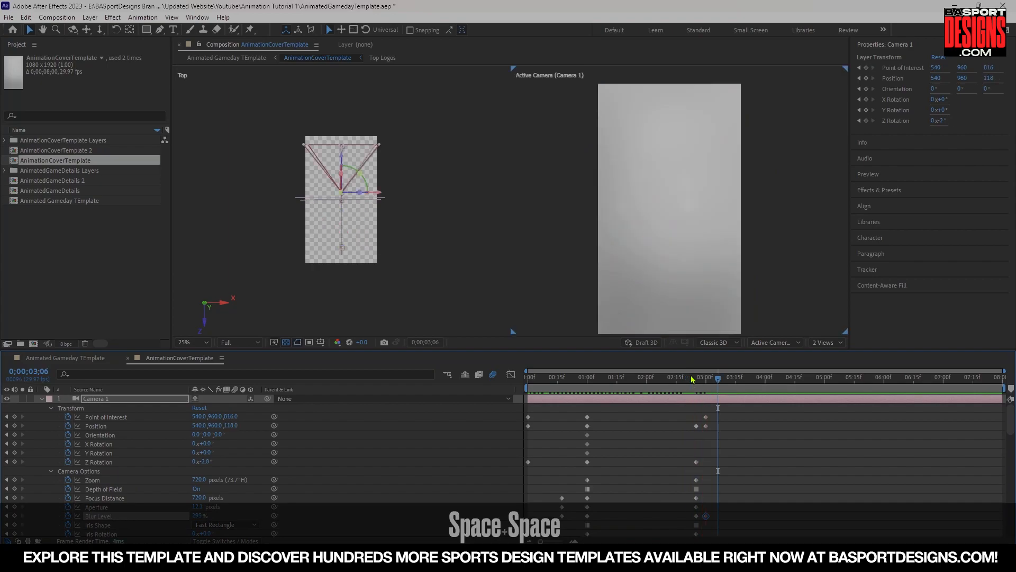
# At 3:00, lower Camera 1's Focus Distance, then move the playhead to 2:28.
pyautogui.moveTo(703, 385); pyautogui.dragTo(705, 383)
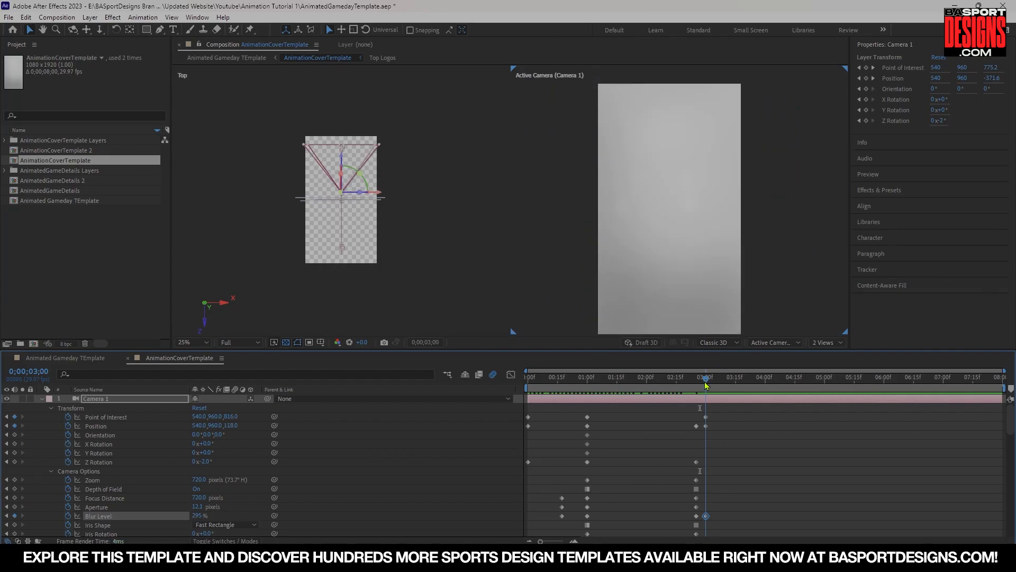
pyautogui.moveTo(198, 498); pyautogui.dragTo(155, 499)
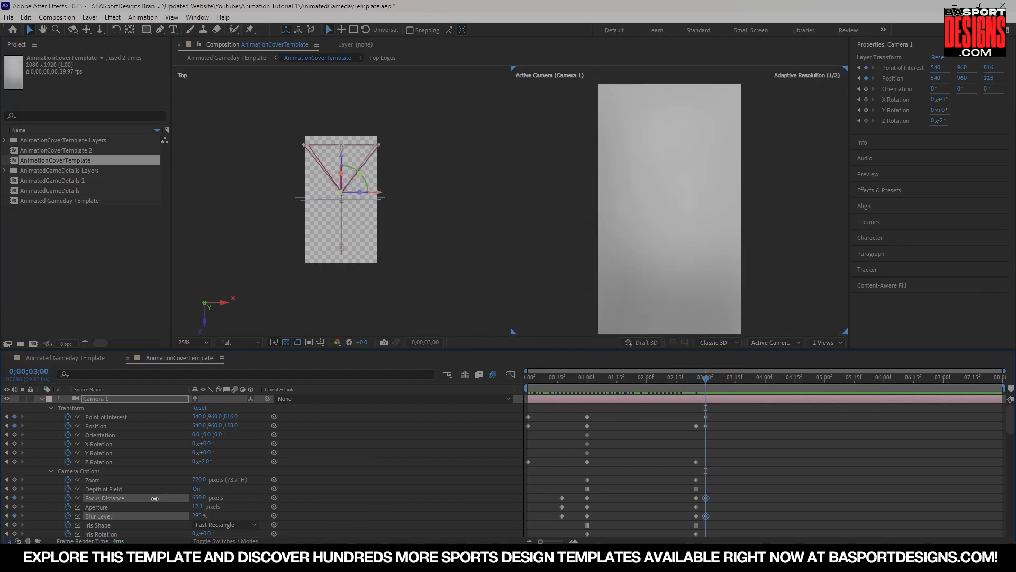
pyautogui.moveTo(70, 498); pyautogui.dragTo(41, 500)
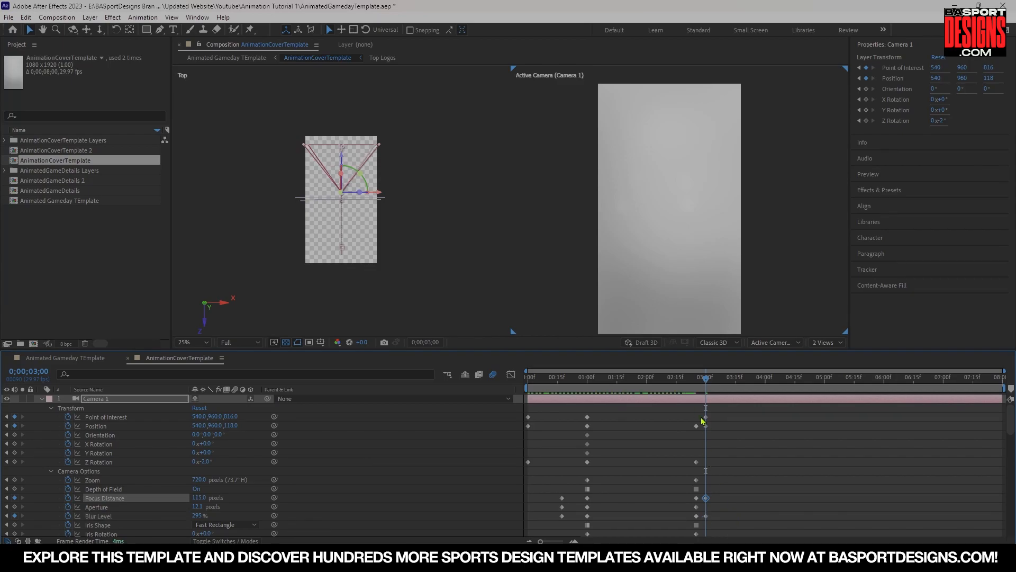
pyautogui.moveTo(706, 386); pyautogui.dragTo(704, 385)
pyautogui.click(702, 382)
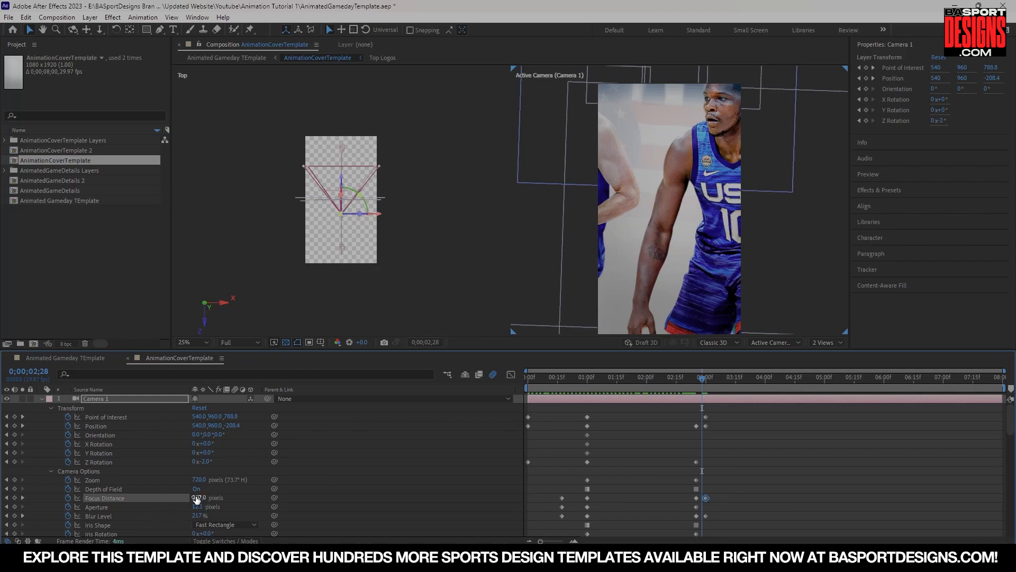
# At 2:28, raise Camera 1's Focus Distance to about 1529 pixels.
pyautogui.moveTo(196, 499); pyautogui.dragTo(274, 496)
pyautogui.moveTo(628, 489); pyautogui.dragTo(805, 489)
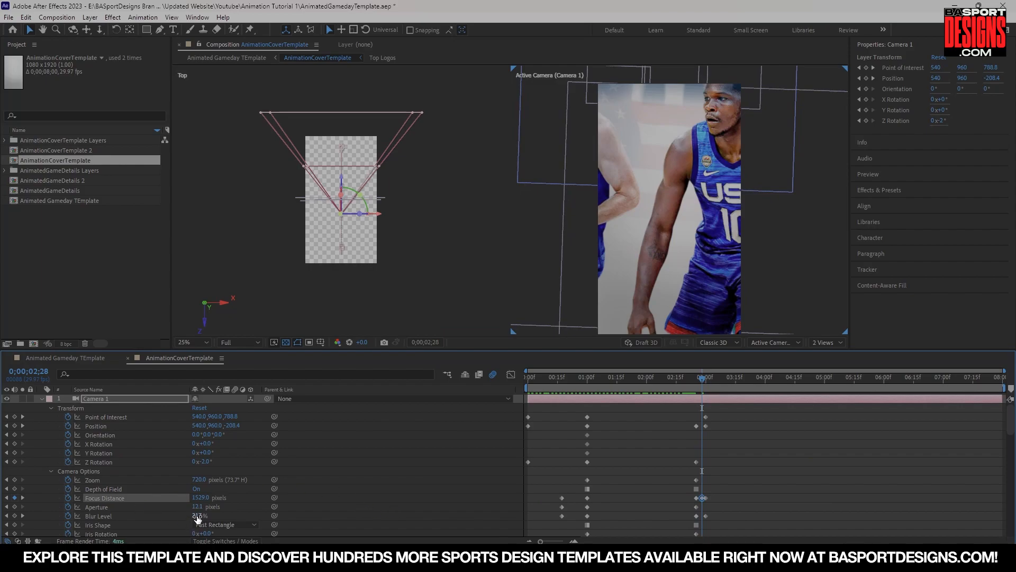
# At 3:00, raise Camera 1's Blur Level to about 824%.
pyautogui.moveTo(703, 382); pyautogui.dragTo(706, 382)
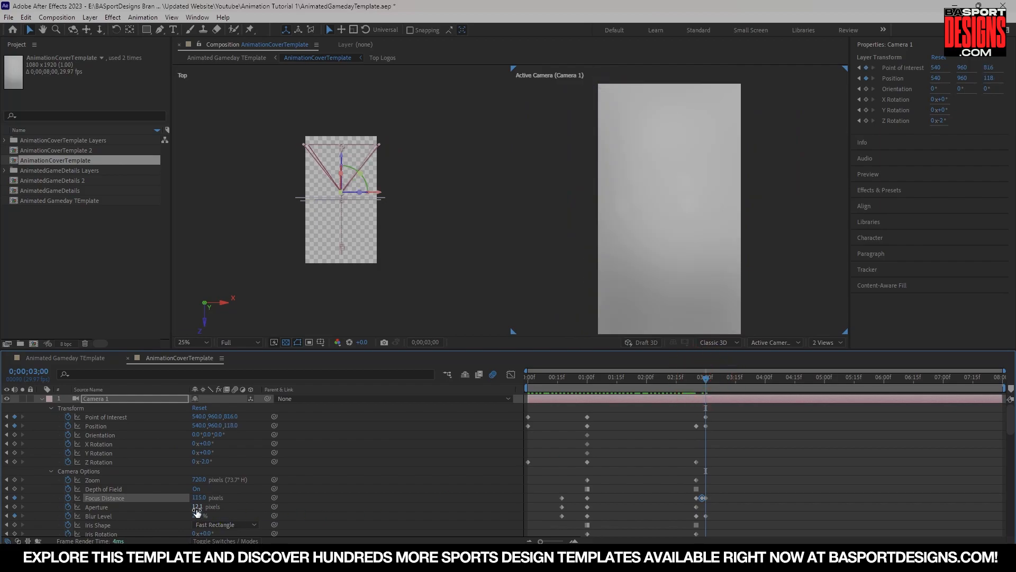
pyautogui.moveTo(199, 520); pyautogui.dragTo(357, 518)
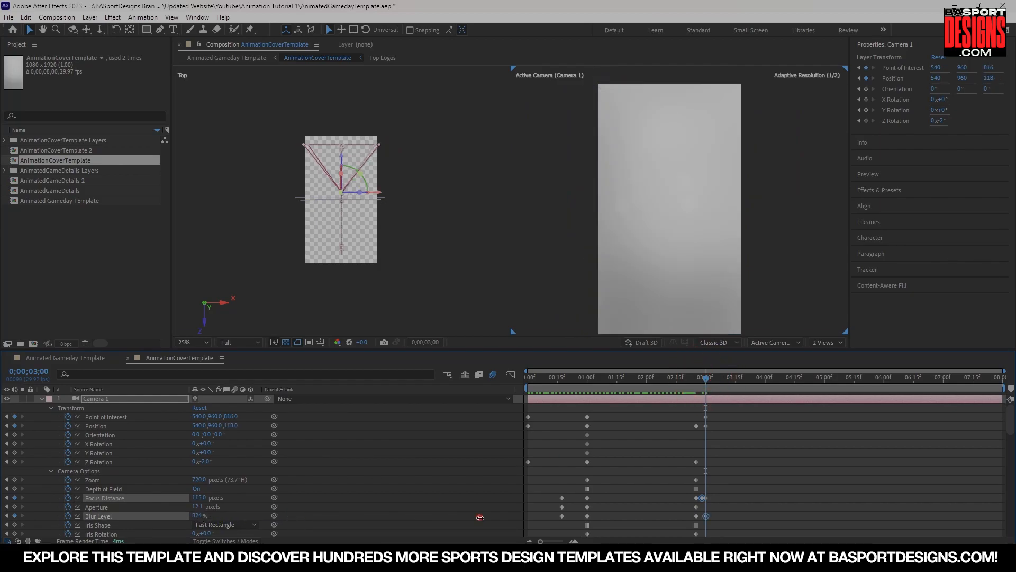
# At 2:28, raise Camera 1's Aperture to about 369 pixels.
pyautogui.moveTo(707, 383); pyautogui.dragTo(703, 382)
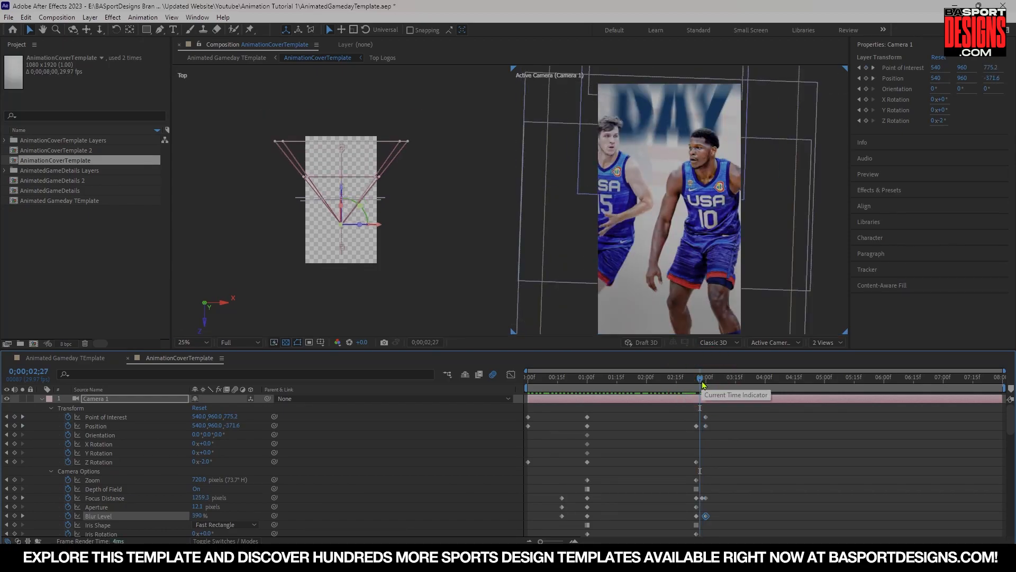
pyautogui.moveTo(703, 385); pyautogui.dragTo(707, 385)
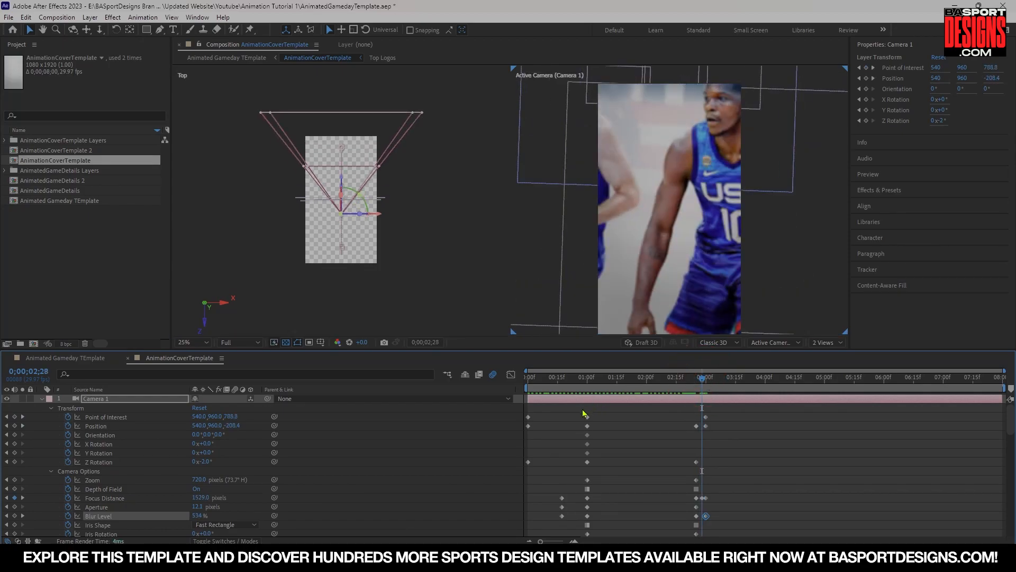
pyautogui.moveTo(198, 508); pyautogui.dragTo(453, 511)
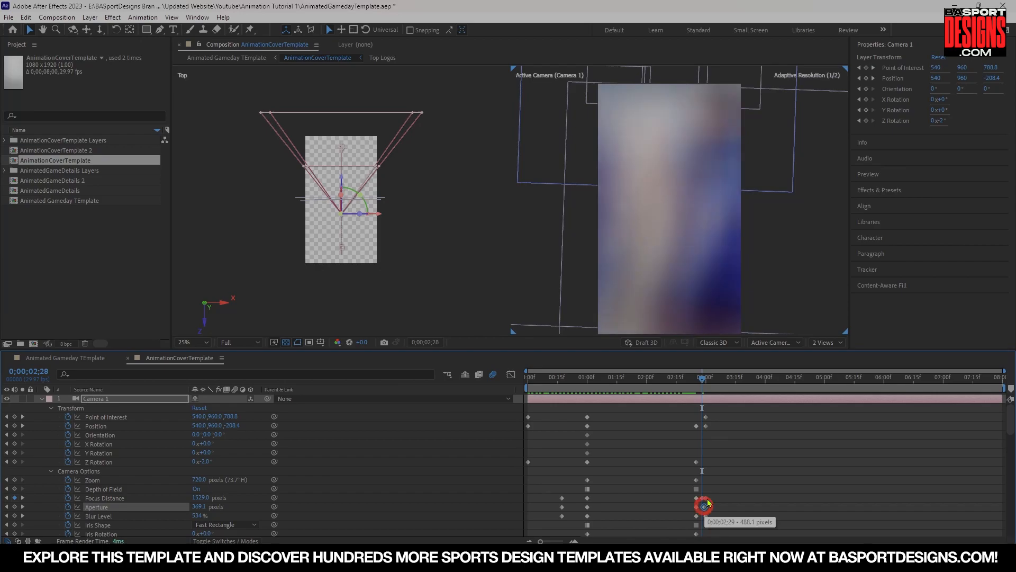
# Preview the camera focus and blur transition around the 3 second mark.
pyautogui.click(693, 382)
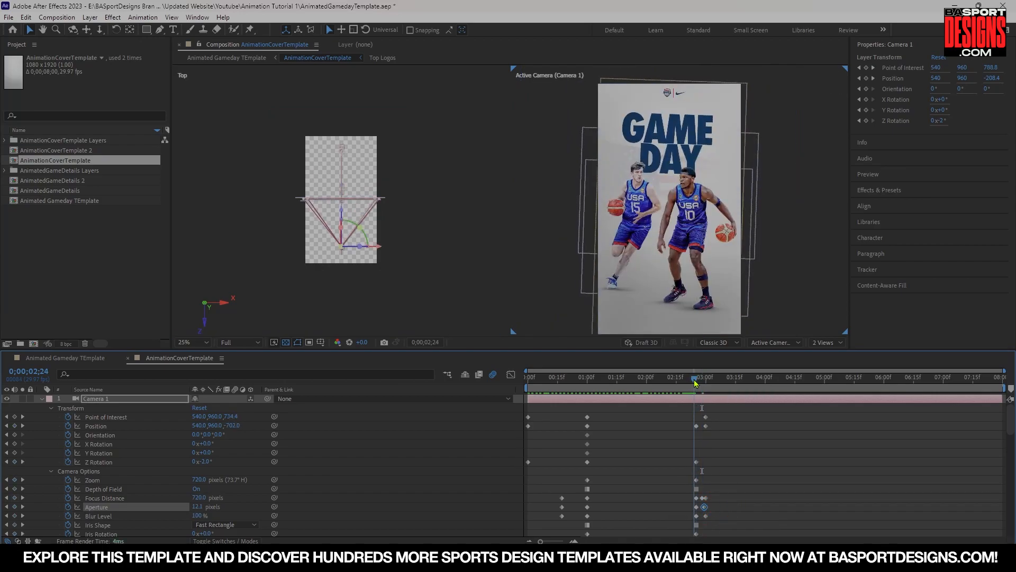
pyautogui.press('space')
pyautogui.press('space')
pyautogui.moveTo(695, 384); pyautogui.dragTo(688, 385)
pyautogui.press('space')
pyautogui.moveTo(688, 385); pyautogui.dragTo(517, 386)
pyautogui.press('space')
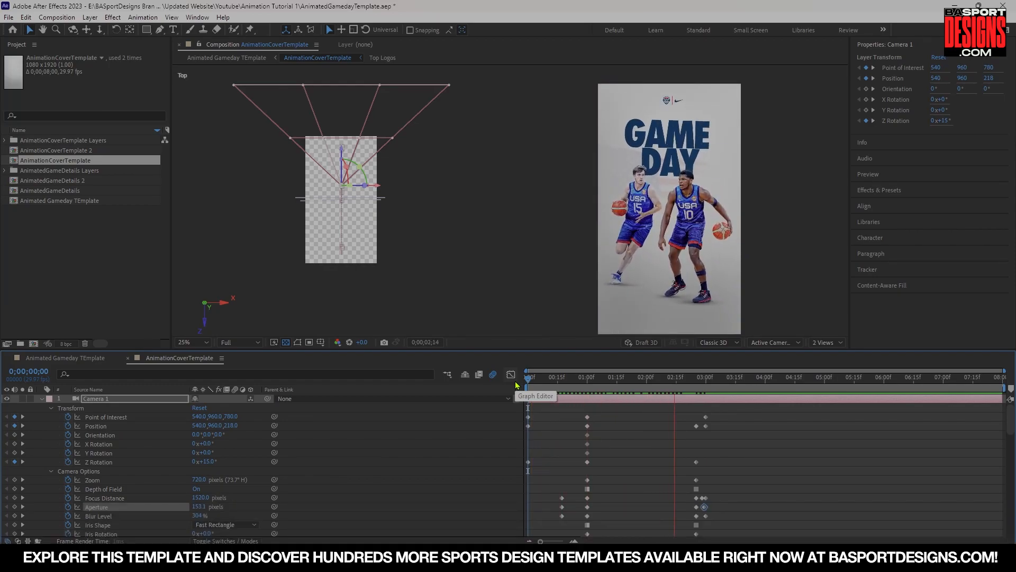
pyautogui.press('space')
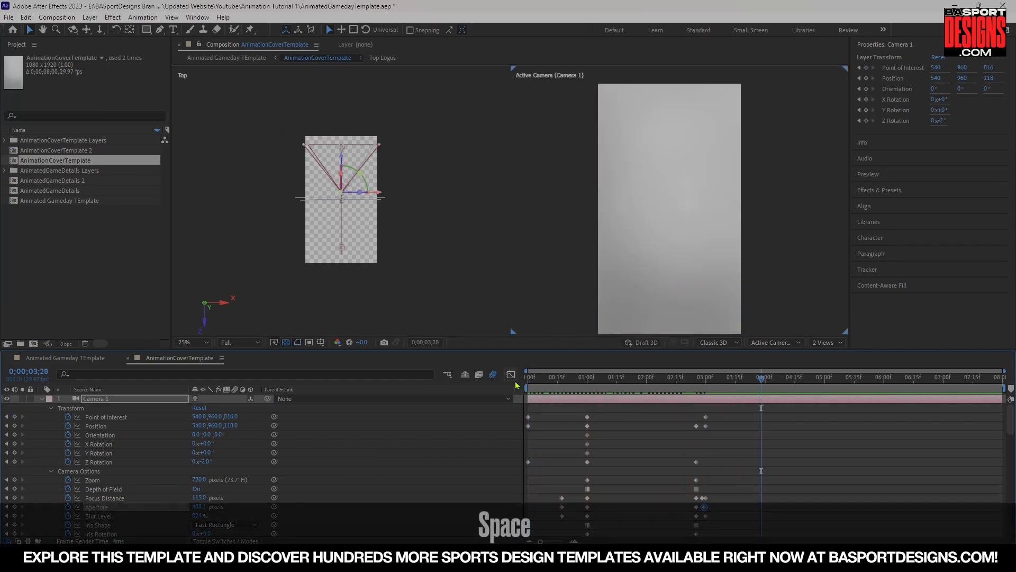
# Scrub through the camera move and zoom the viewer in and out to inspect the focus pull.
pyautogui.click(644, 376)
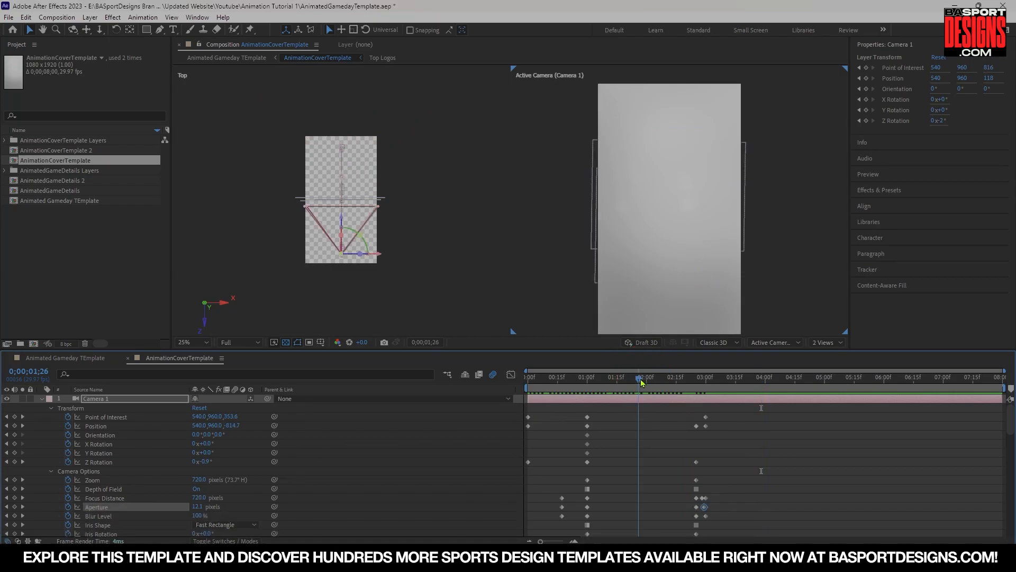
pyautogui.scroll(4, 704, 210)
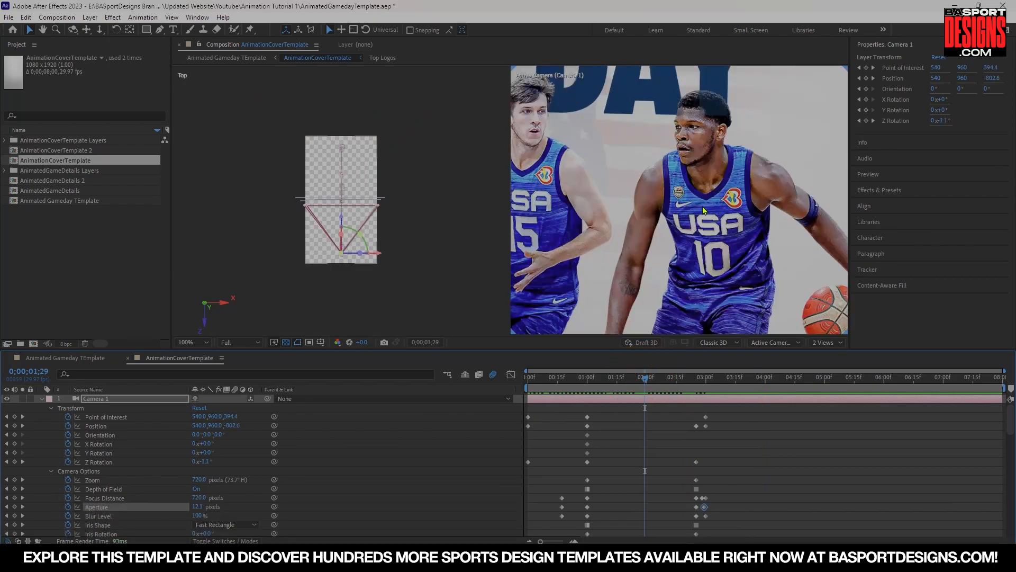
pyautogui.scroll(-2, 705, 202)
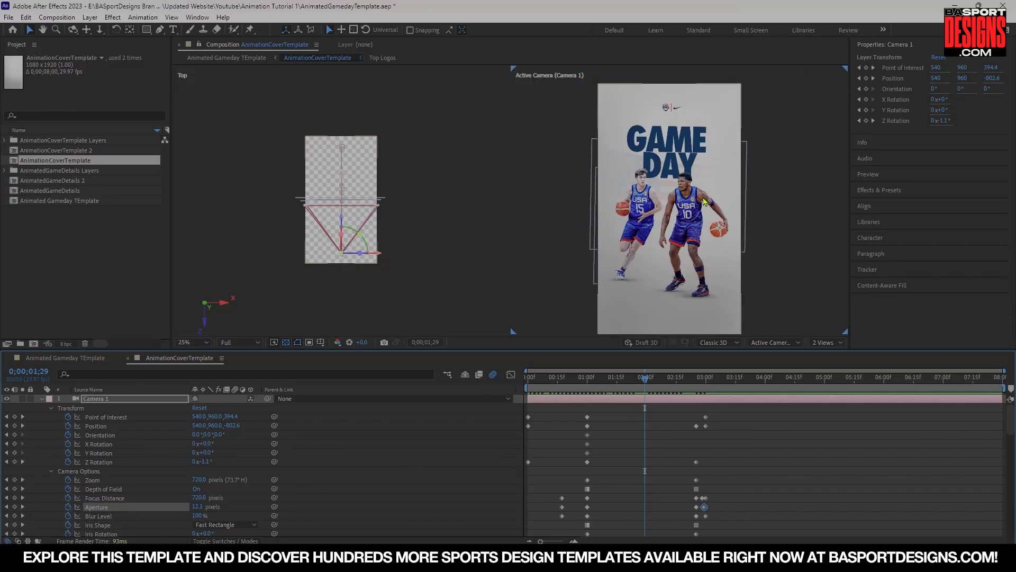
pyautogui.scroll(2, 704, 201)
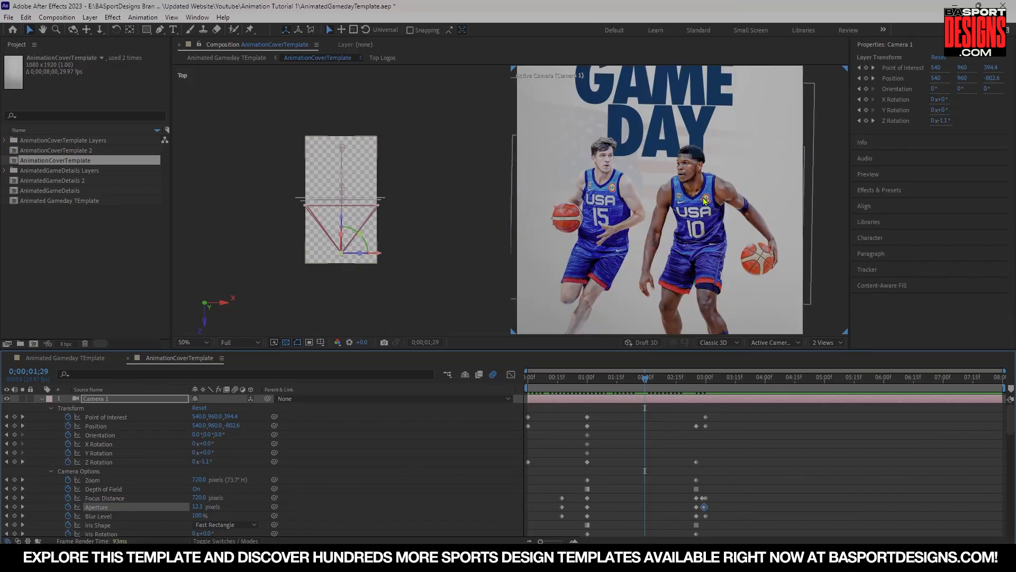
pyautogui.scroll(-2, 705, 202)
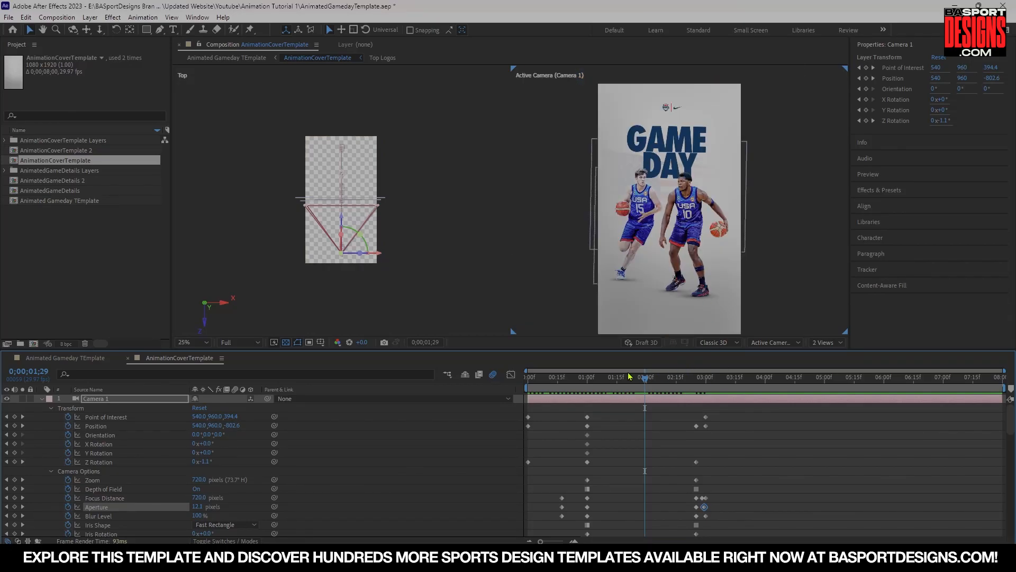
pyautogui.moveTo(630, 376); pyautogui.dragTo(509, 380)
pyautogui.press('space')
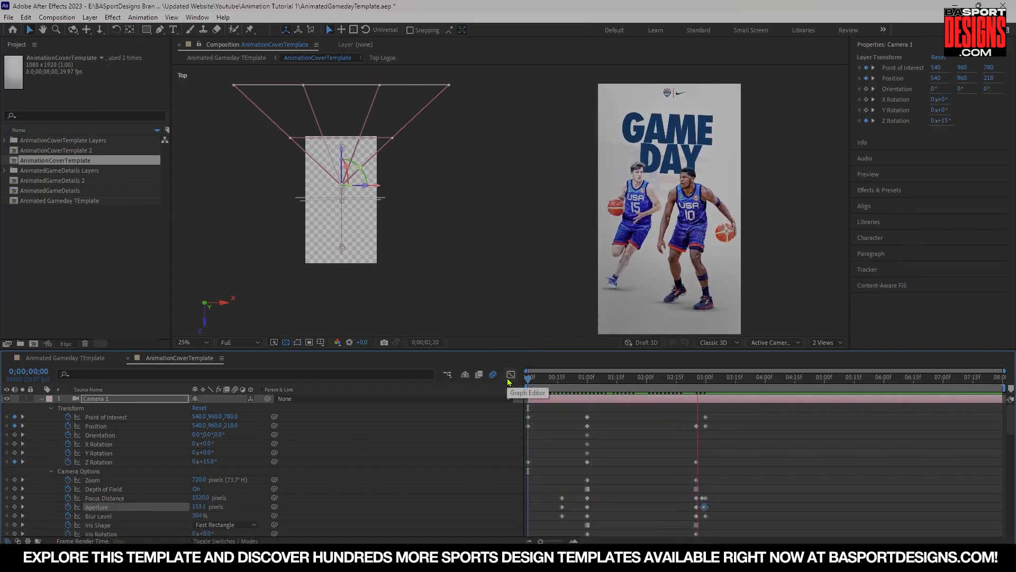
pyautogui.press('space')
pyautogui.moveTo(643, 377); pyautogui.dragTo(609, 377)
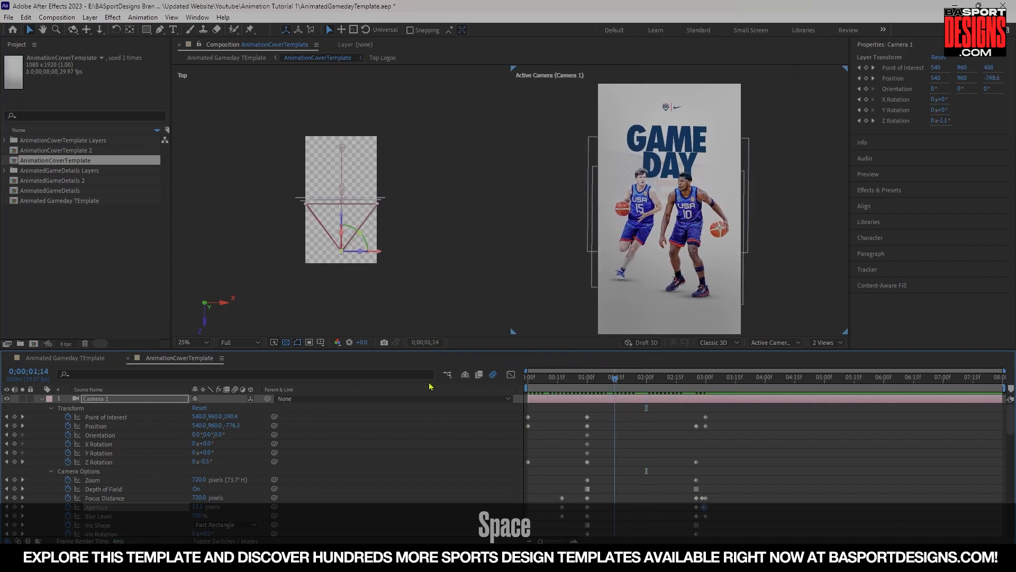
pyautogui.press('space')
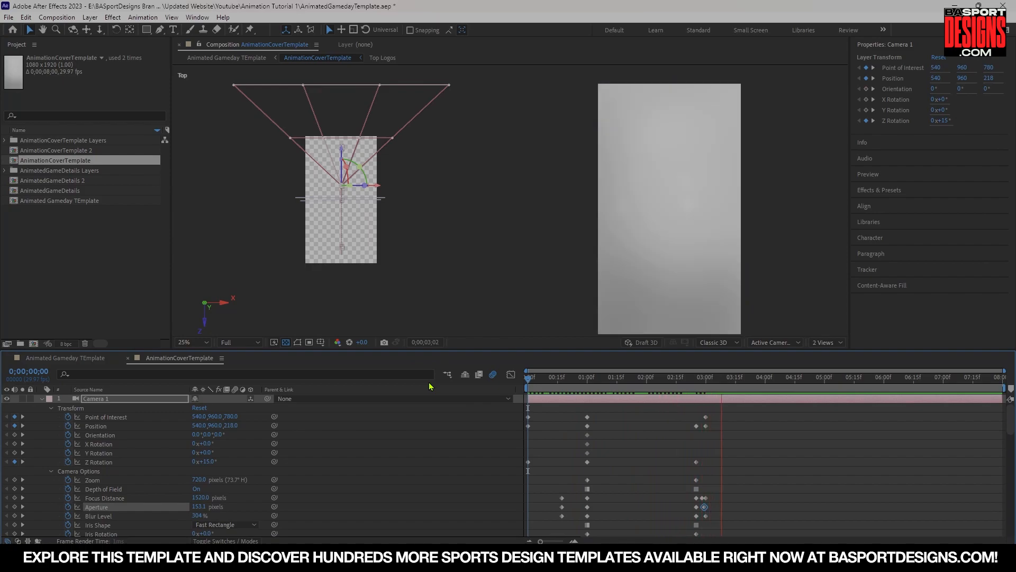
pyautogui.press('space')
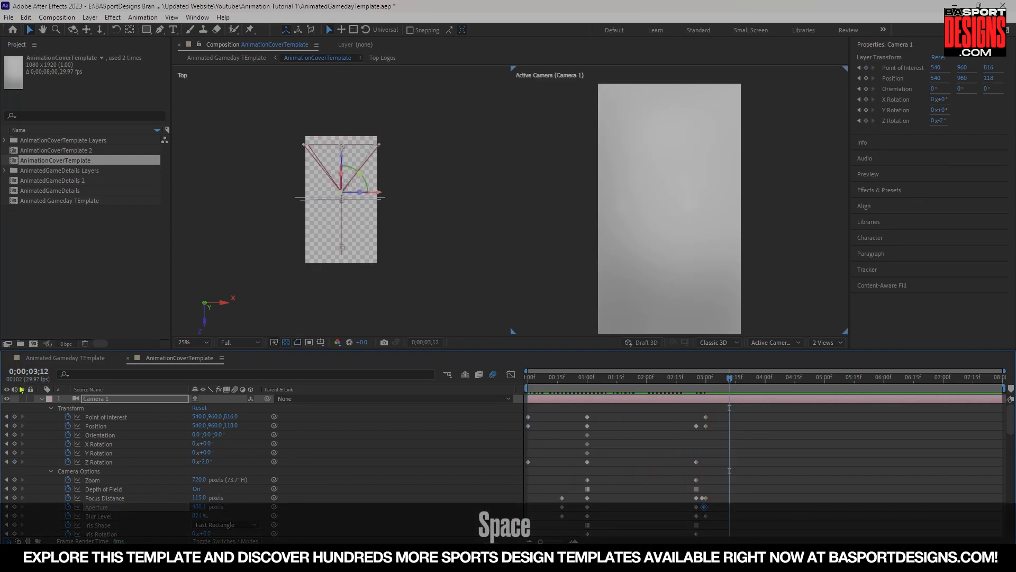
# Collapse the expanded layer properties in the timeline and return the playhead to 3:00.
pyautogui.click(41, 398)
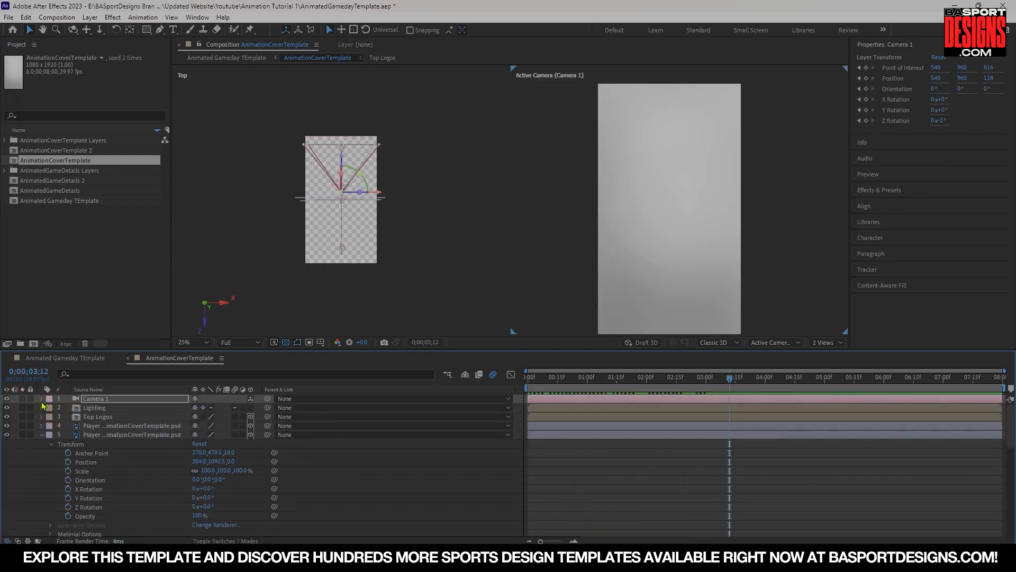
pyautogui.click(41, 435)
pyautogui.click(41, 453)
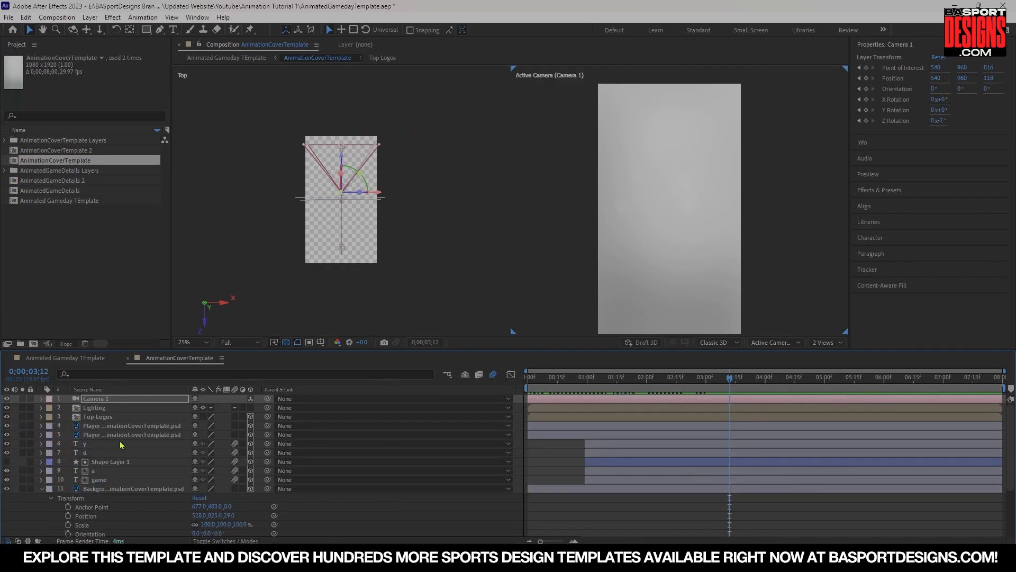
pyautogui.click(41, 489)
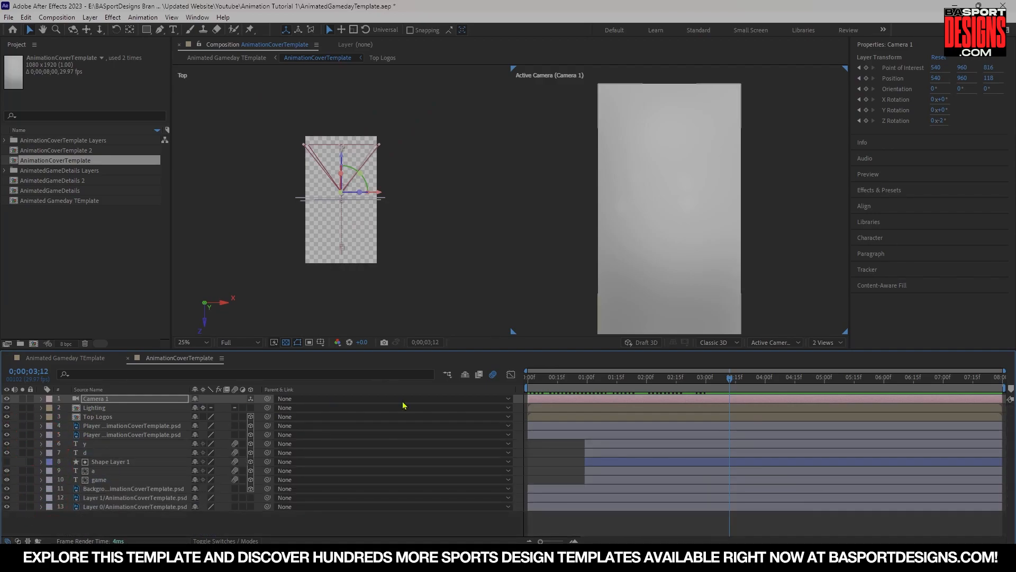
pyautogui.moveTo(711, 382); pyautogui.dragTo(698, 381)
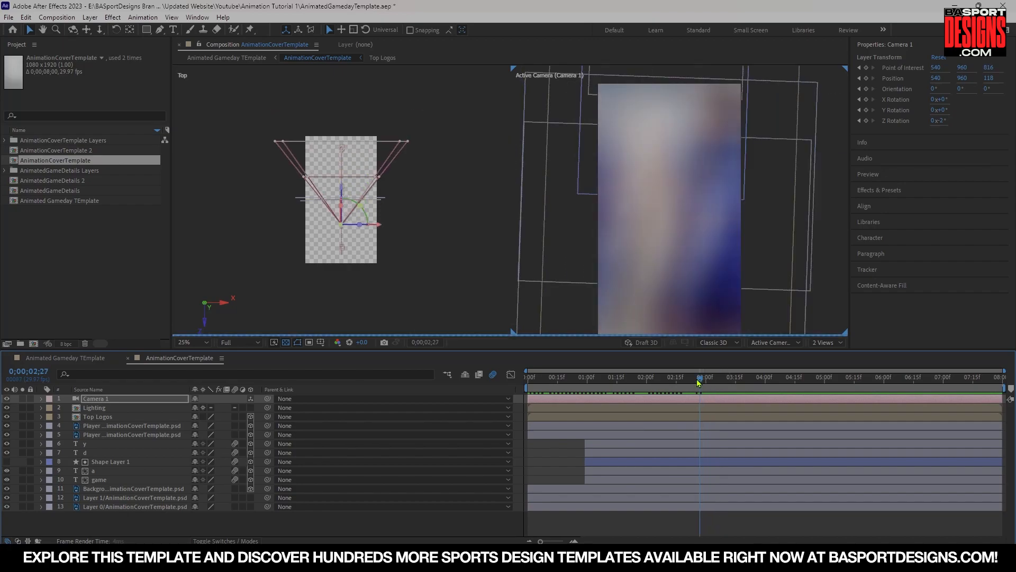
pyautogui.press('pagedown')
pyautogui.press('pagedown')
pyautogui.press('pagedown')
pyautogui.press('pagedown')
pyautogui.press('pagedown')
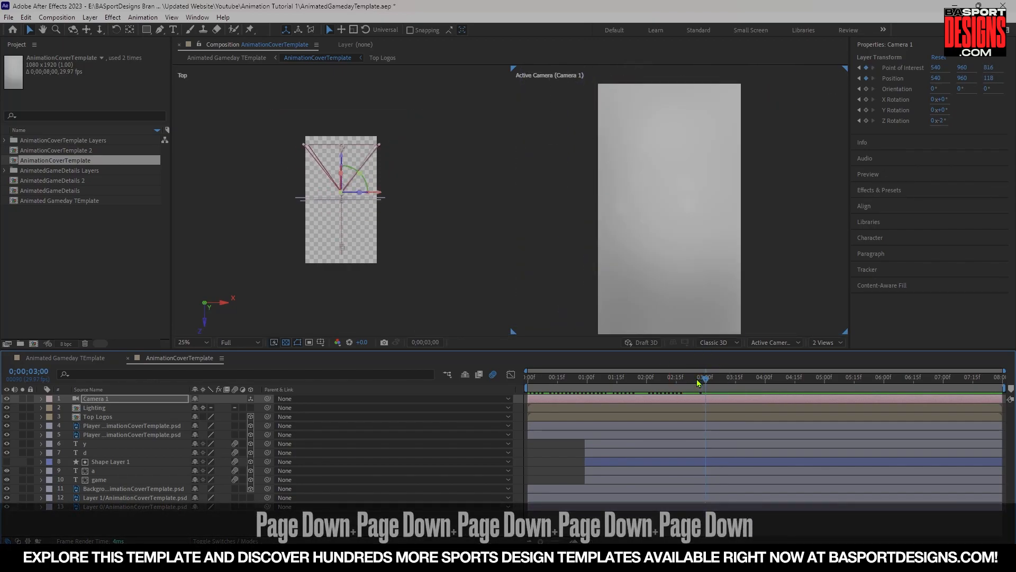
# Add the AnimatedGameDetails composition to the AnimationCoverTemplate timeline just below the Lighting layer.
pyautogui.click(15, 192)
pyautogui.moveTo(17, 197); pyautogui.dragTo(81, 415)
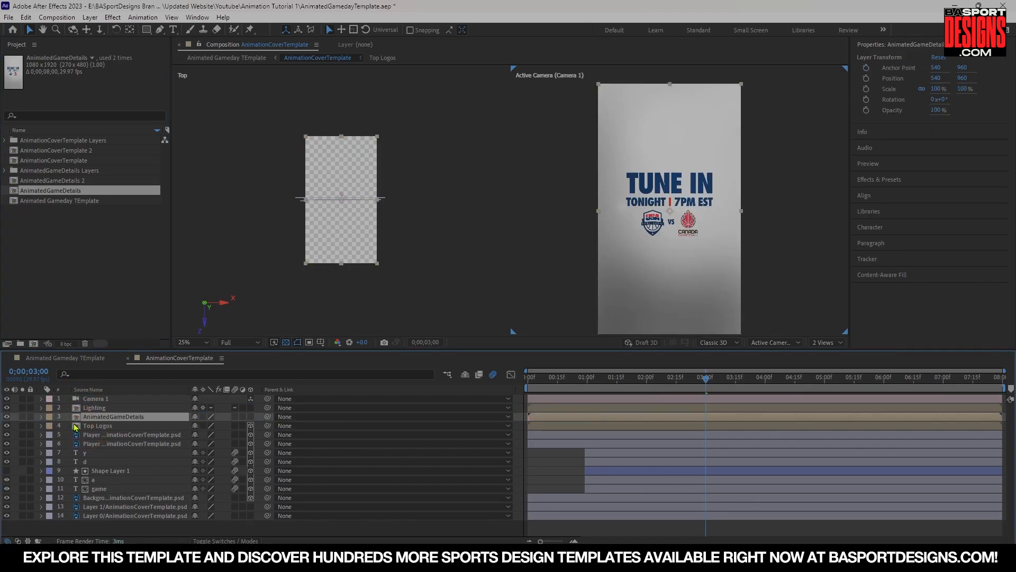
# Open the AnimatedGameDetails precomp for editing.
pyautogui.doubleClick(74, 418)
pyautogui.click(6, 471)
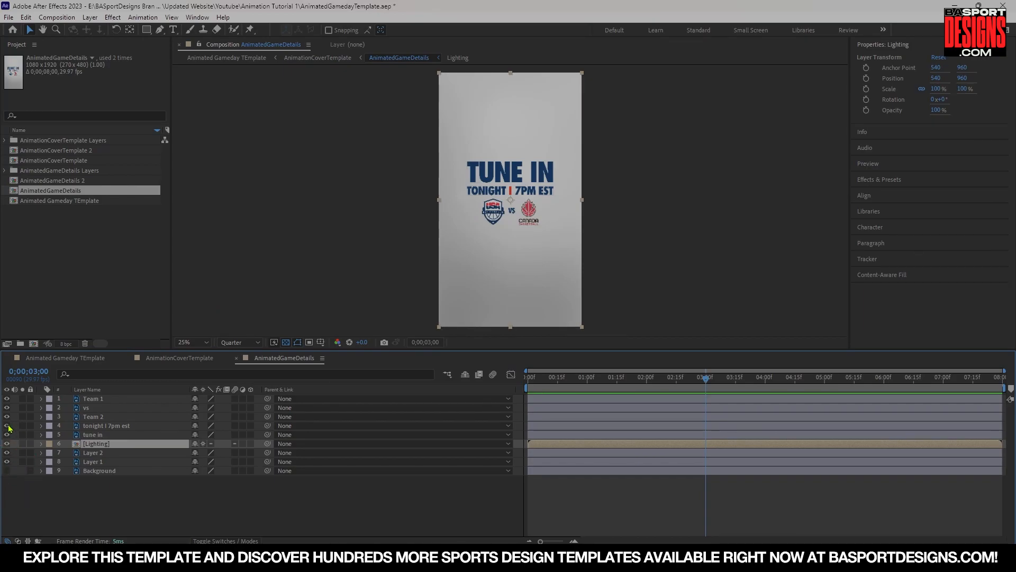
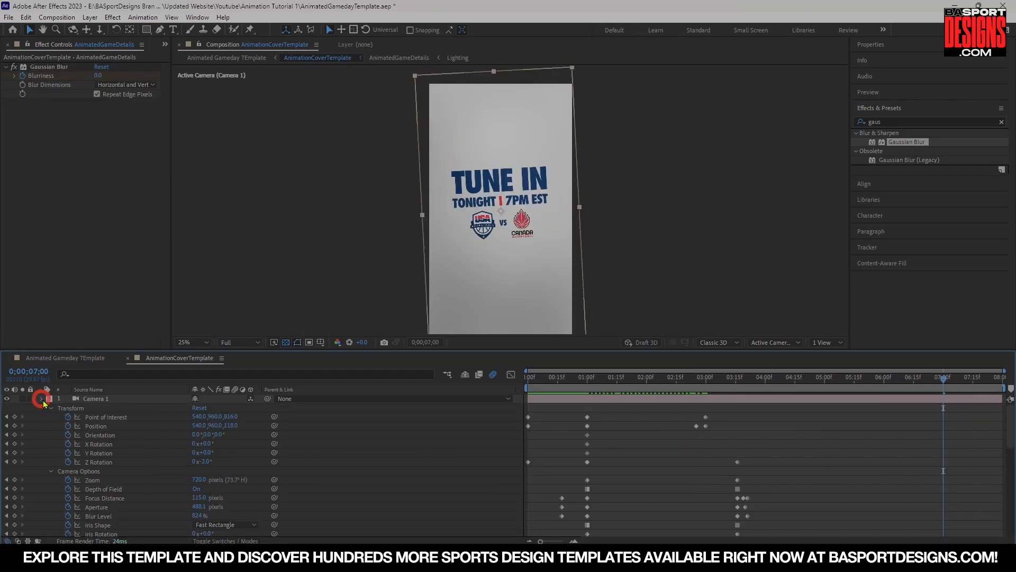
# Preview the camera animation from 7:00 with the camera layer selected, and return the playhead to the start.
pyautogui.click(41, 398)
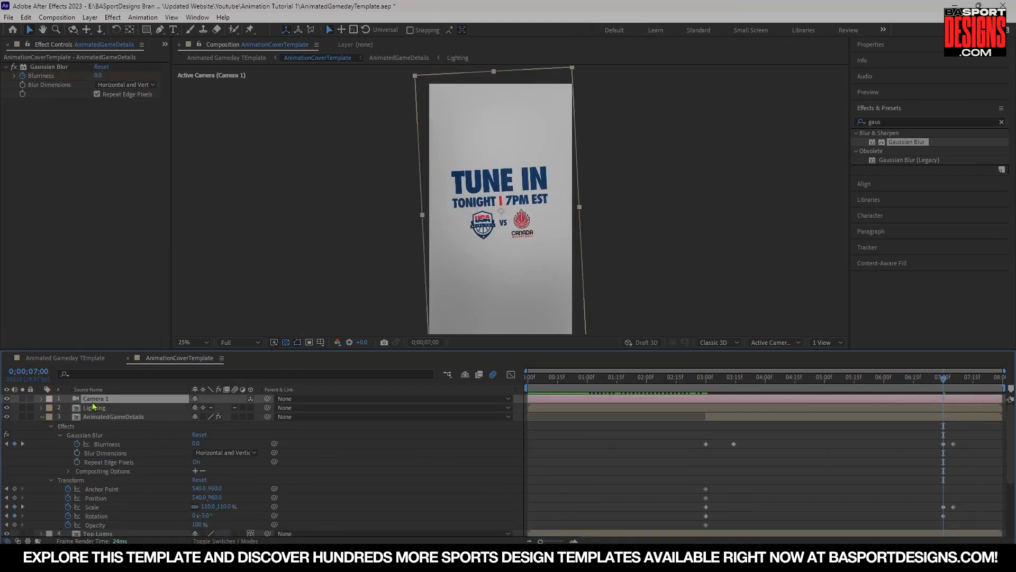
pyautogui.click(538, 382)
pyautogui.press('space')
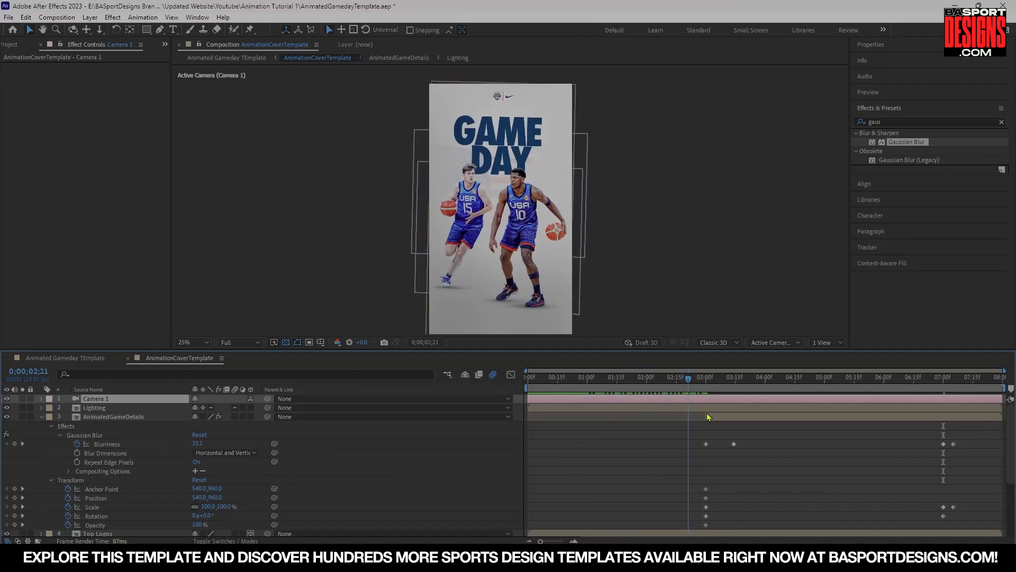
pyautogui.moveTo(582, 418); pyautogui.dragTo(533, 408)
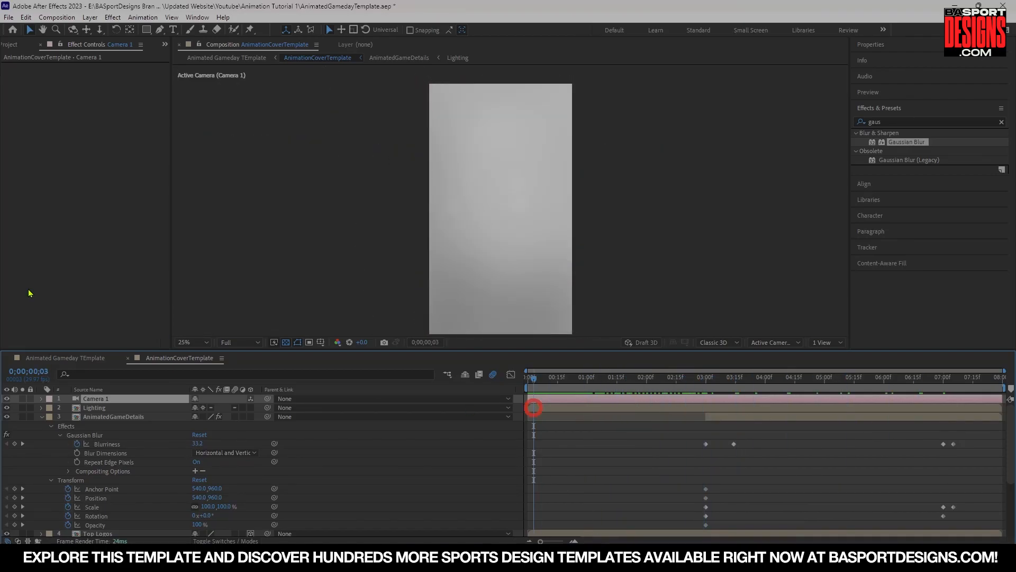
# Add The Hip-Hop Beat.mp3 from the project to the top of the AnimationCoverTemplate timeline.
pyautogui.click(38, 44)
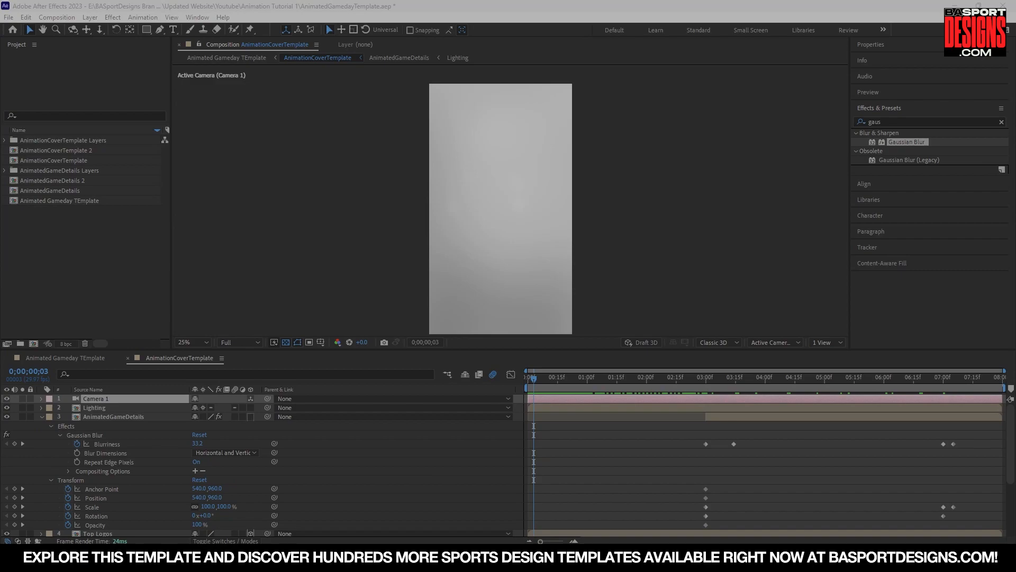
pyautogui.moveTo(0, 360); pyautogui.dragTo(56, 272)
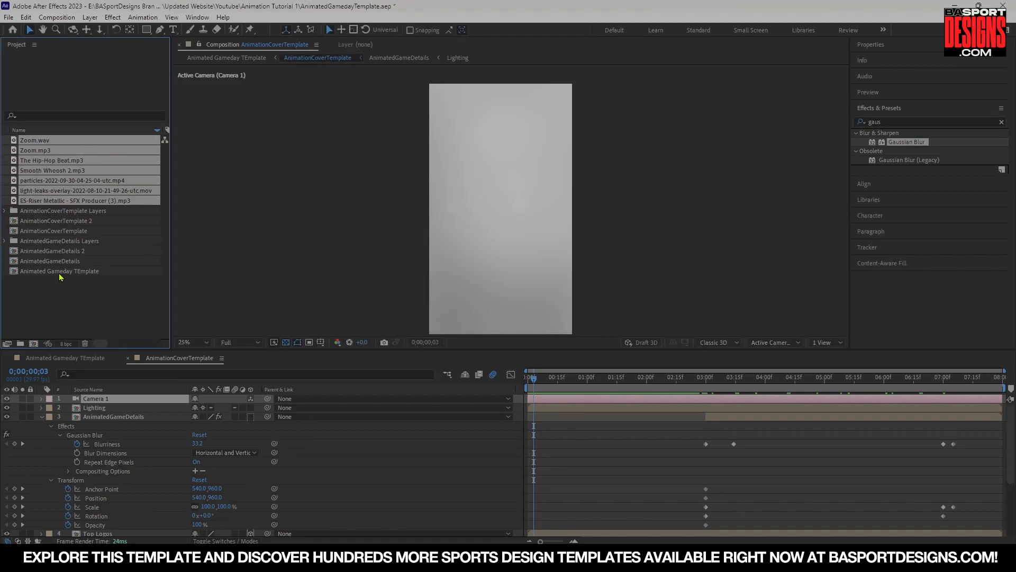
pyautogui.click(51, 160)
pyautogui.moveTo(52, 161); pyautogui.dragTo(122, 397)
# Expand the music layer's audio waveform and preview the composition with the beat.
pyautogui.click(42, 399)
pyautogui.click(52, 408)
pyautogui.click(60, 426)
pyautogui.moveTo(706, 378); pyautogui.dragTo(504, 385)
pyautogui.press('space')
pyautogui.hotkey('ctrl', 'z')
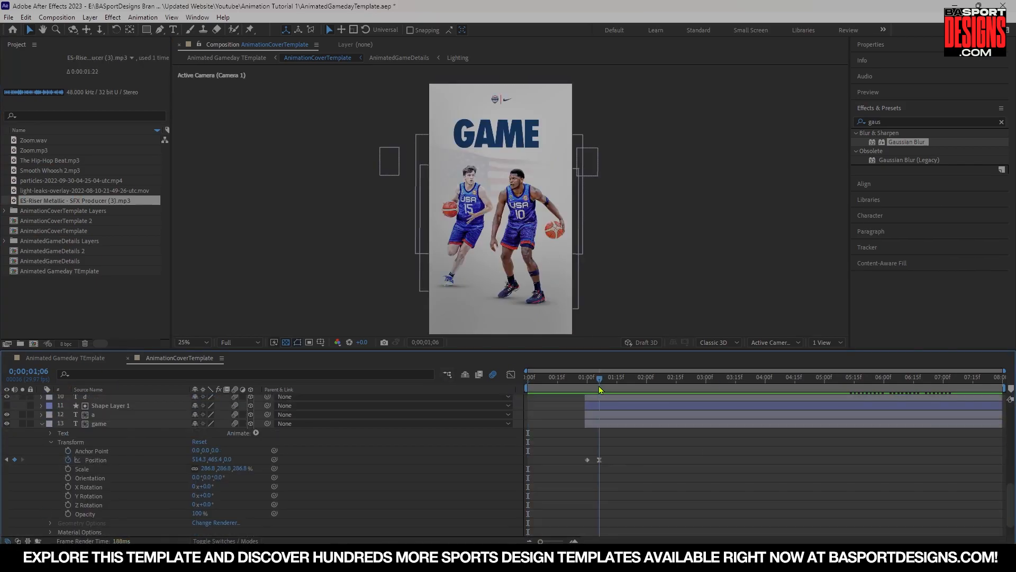
# Add the ES-Riser Metallic - SFX Producer (3).mp3 sound effect at the start of the timeline and preview it.
pyautogui.press('space')
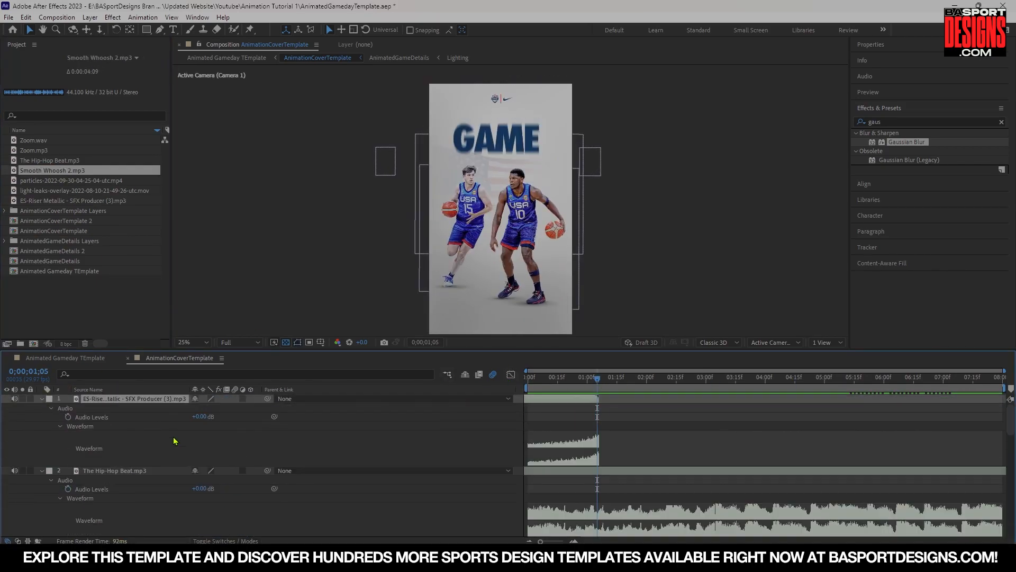
pyautogui.press('space')
pyautogui.hotkey('ctrl', 'c')
pyautogui.hotkey('ctrl', 'v')
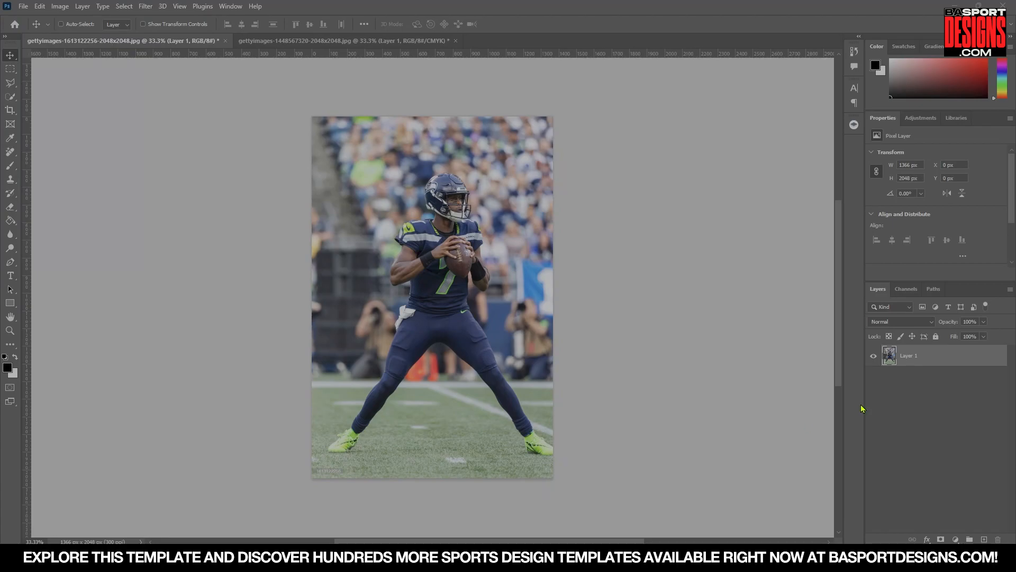
# Open the AnimatedGameDetails and AnimationCoverTemplate PSD files from the Animation Tutorial 1 folder.
pyautogui.click(24, 6)
pyautogui.click(32, 29)
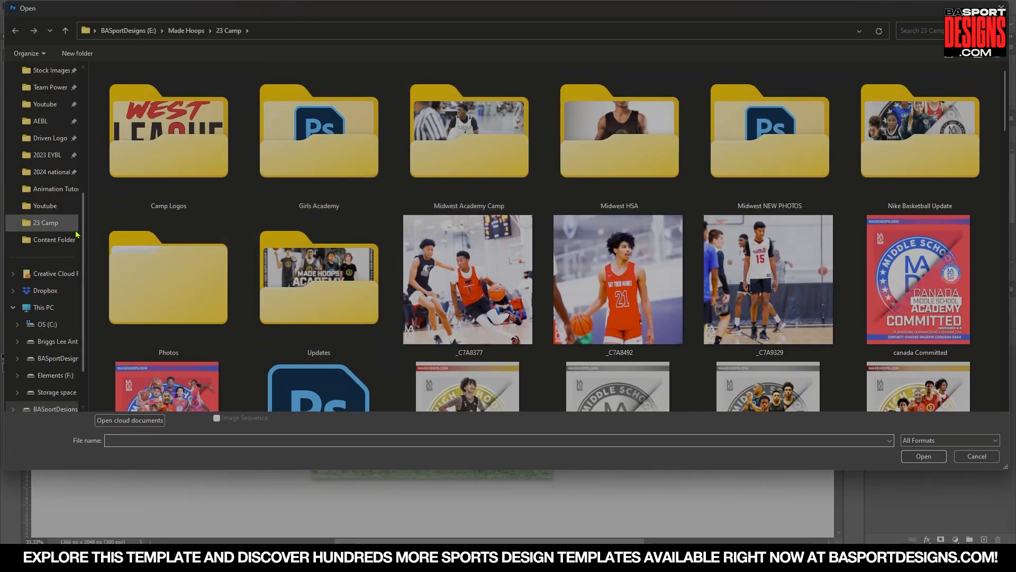
pyautogui.click(53, 239)
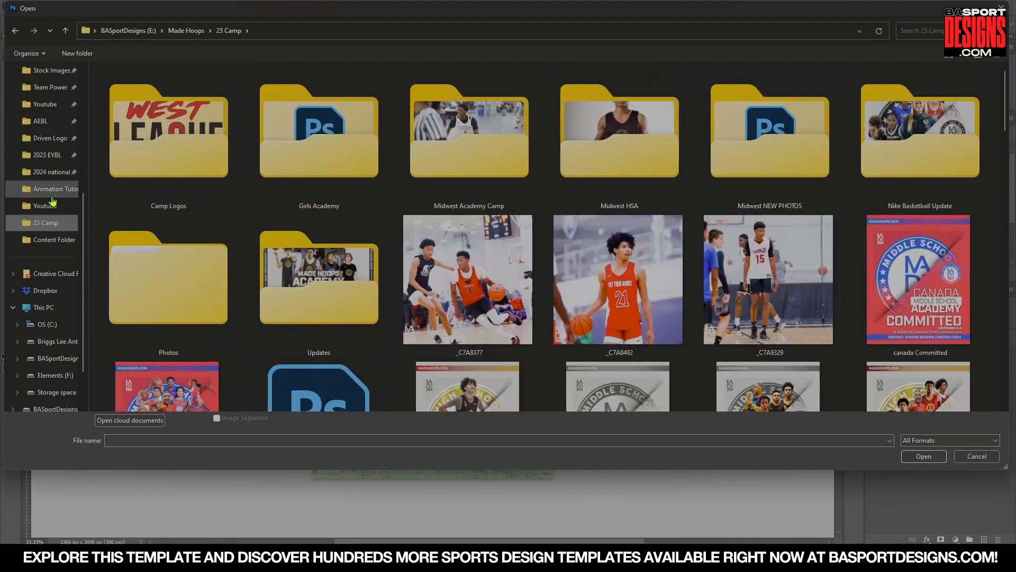
pyautogui.click(53, 189)
pyautogui.click(408, 95)
pyautogui.keyDown('ctrl'); pyautogui.click(313, 104); pyautogui.keyUp('ctrl')
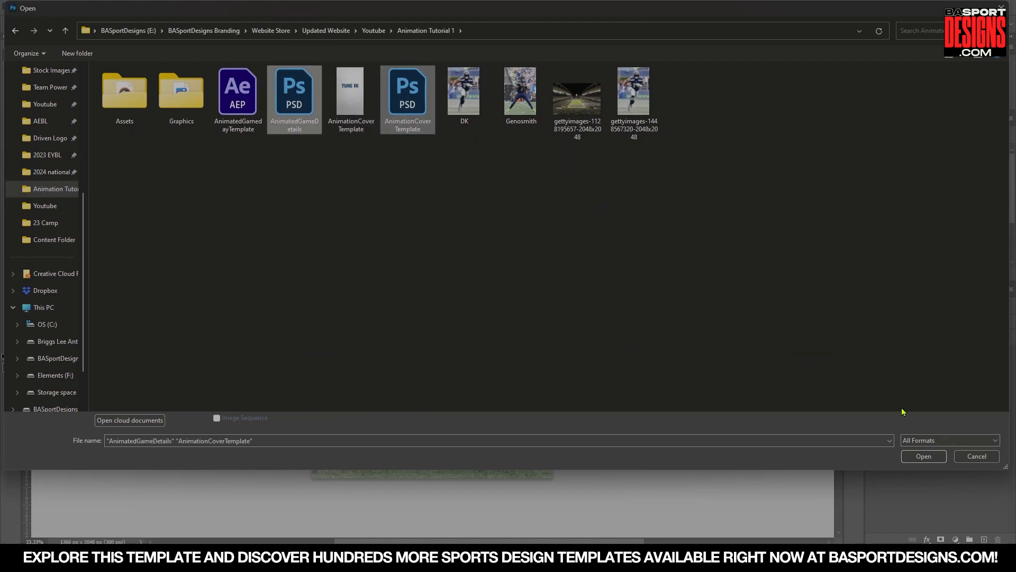
pyautogui.click(907, 456)
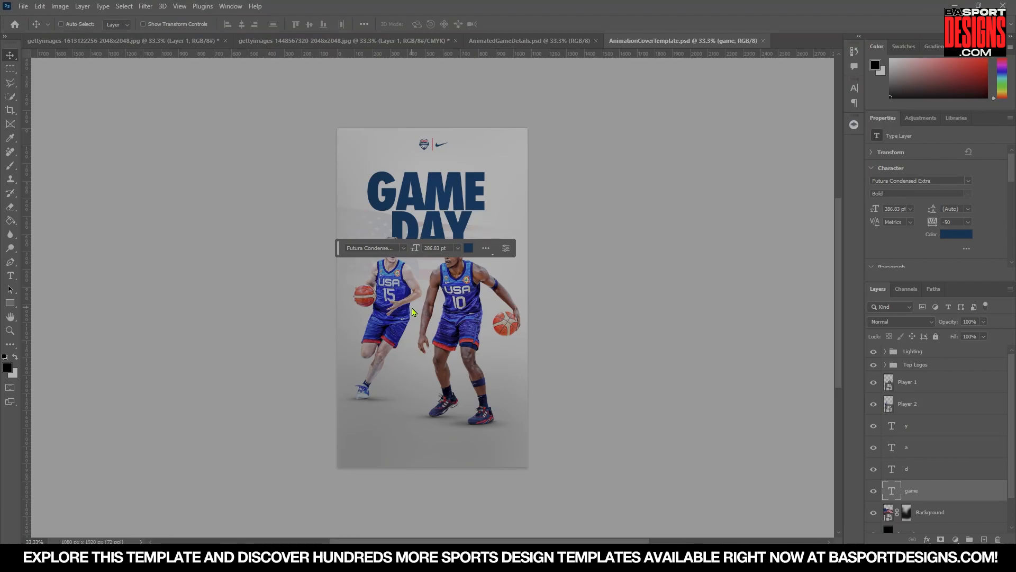
# Open the Player 1 smart object and bring the quarterback photo into it as a new layer.
pyautogui.keyDown('ctrl'); pyautogui.click(462, 277); pyautogui.keyUp('ctrl')
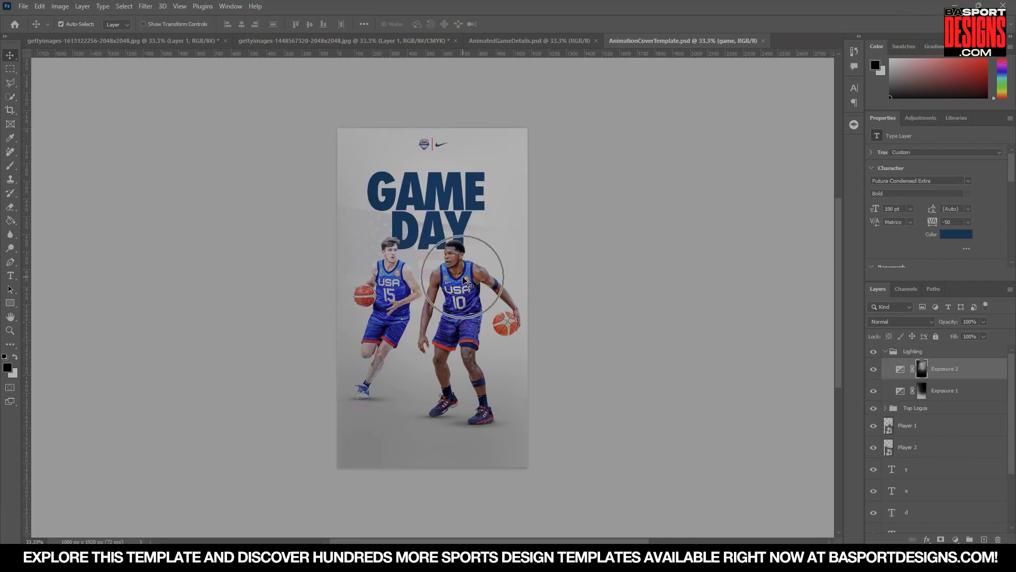
pyautogui.doubleClick(890, 426)
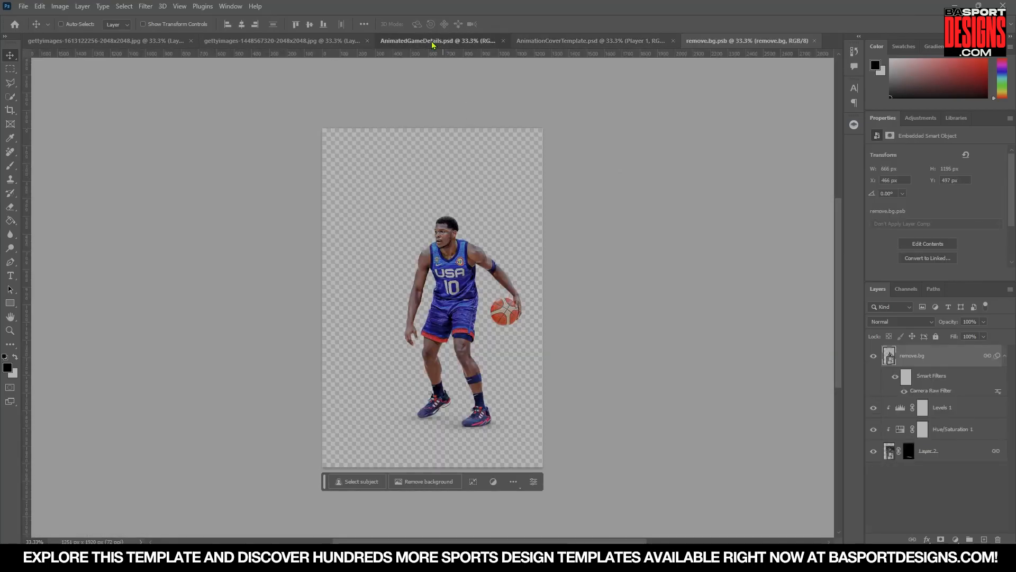
pyautogui.click(433, 41)
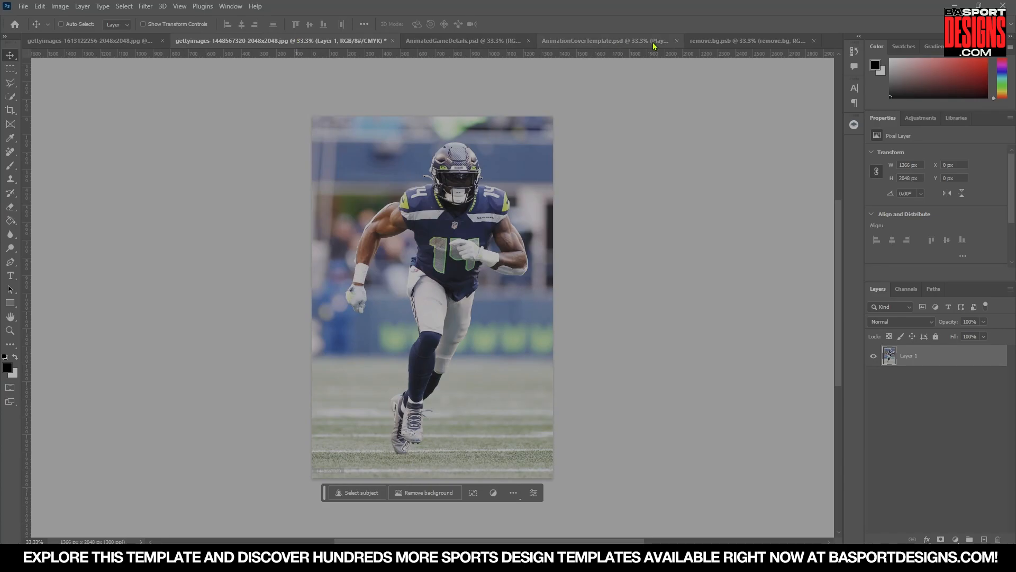
pyautogui.click(113, 43)
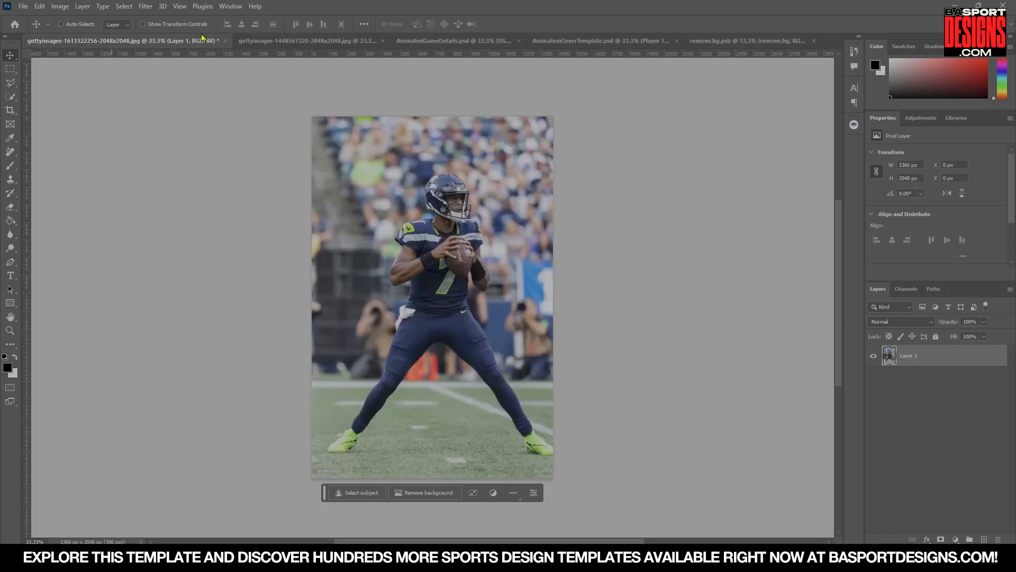
pyautogui.moveTo(151, 42); pyautogui.dragTo(160, 230)
pyautogui.click(593, 41)
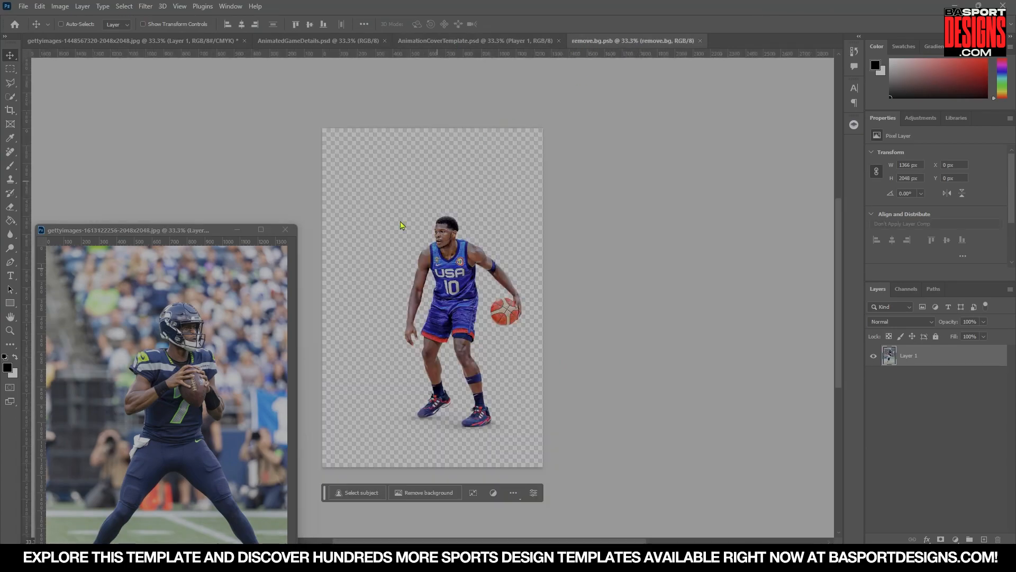
pyautogui.click(162, 358)
pyautogui.moveTo(161, 358); pyautogui.dragTo(384, 272)
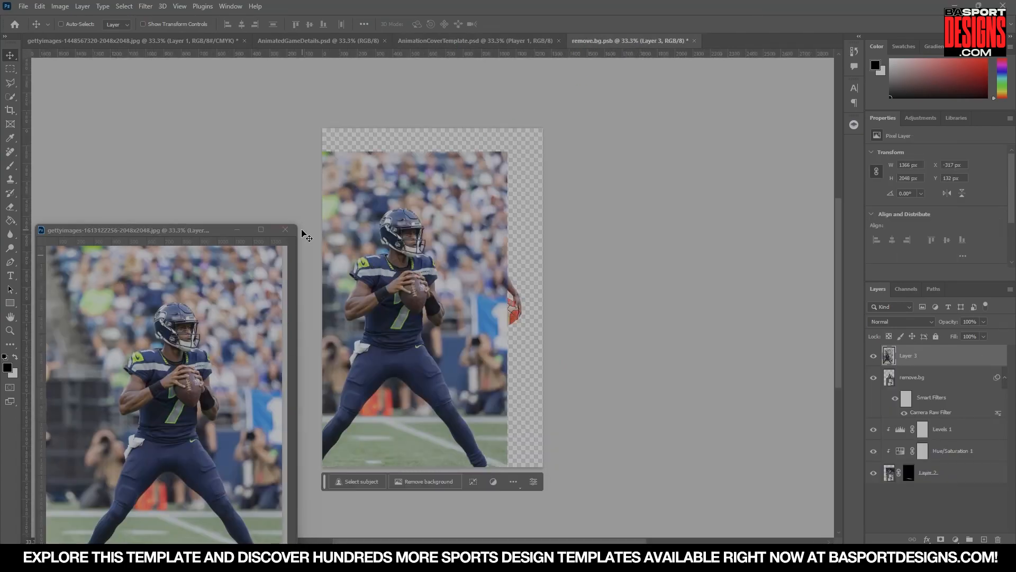
pyautogui.click(286, 230)
pyautogui.click(498, 203)
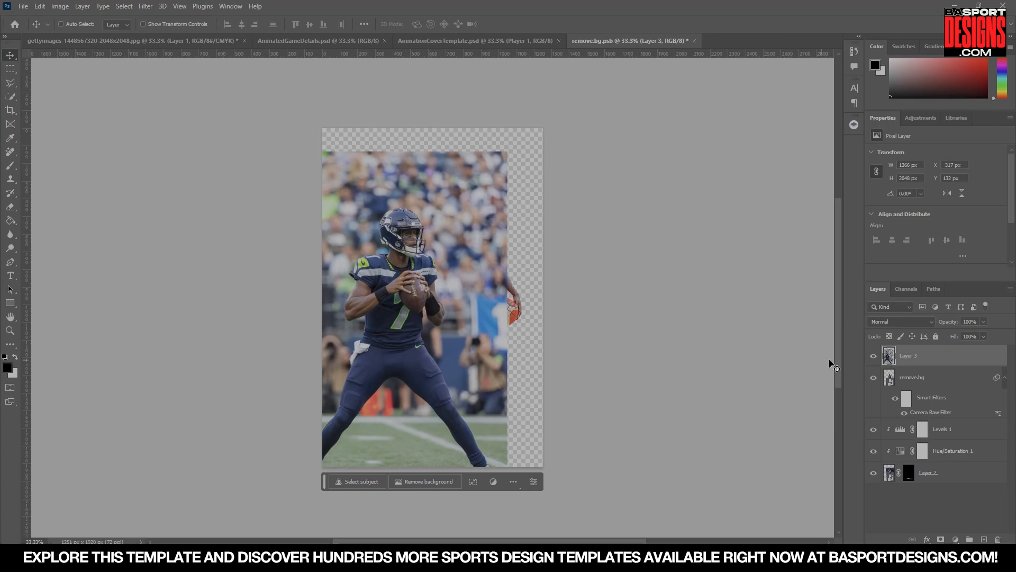
# Remove the quarterback layer's background and save the Player 1 smart object.
pyautogui.rightClick(922, 356)
pyautogui.click(890, 276)
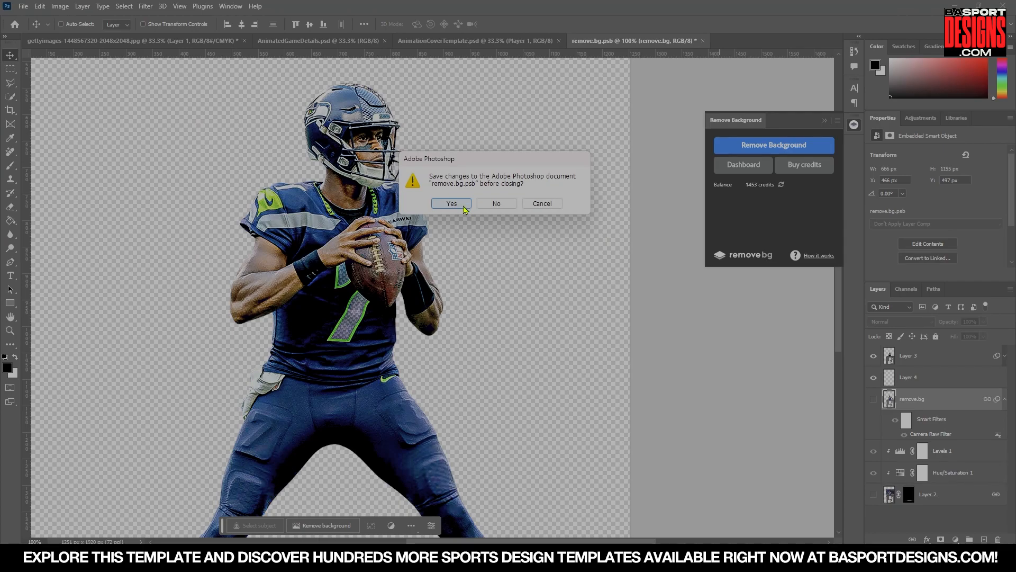
pyautogui.click(452, 203)
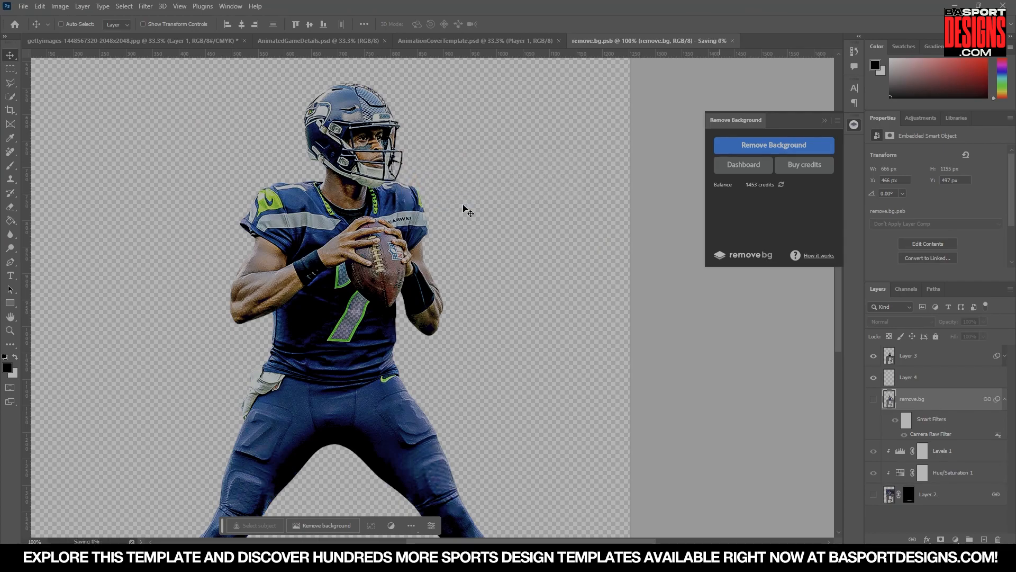
# Nudge the new quarterback slightly in the AnimationCoverTemplate poster.
pyautogui.click(437, 41)
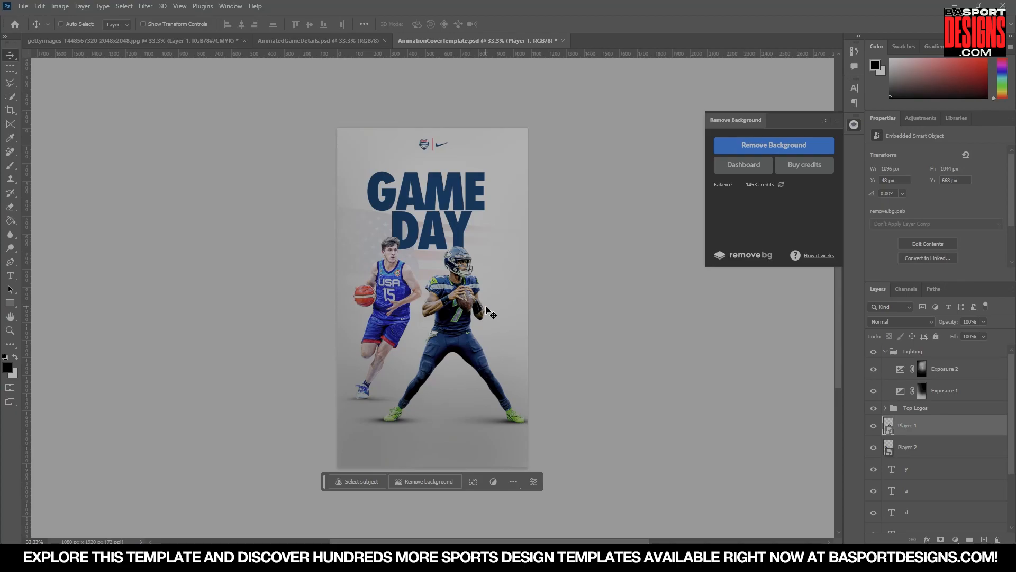
pyautogui.moveTo(459, 312); pyautogui.dragTo(464, 310)
pyautogui.hotkey('ctrl', 'z')
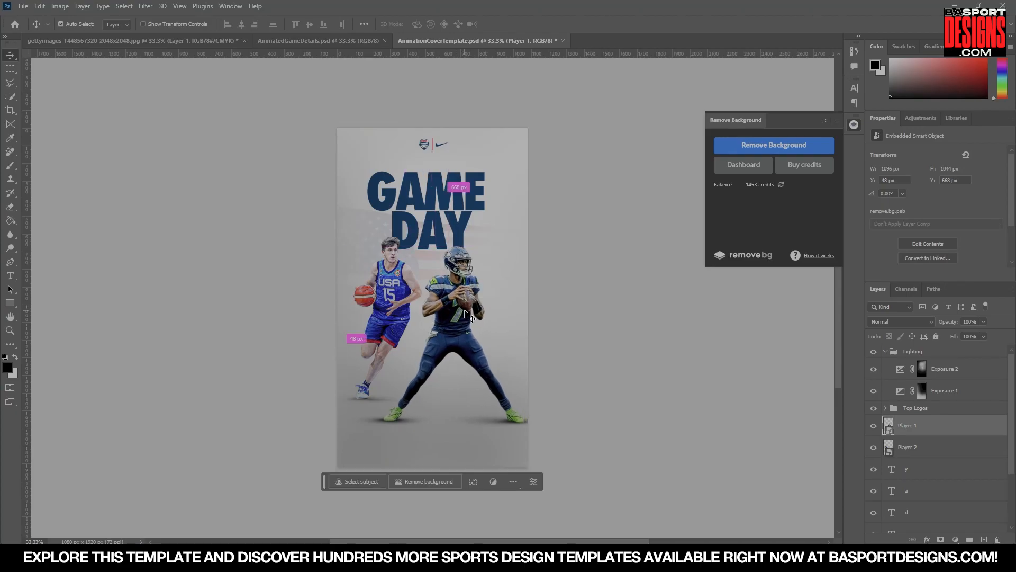
pyautogui.hotkey('ctrl', 'z')
pyautogui.hotkey('ctrl', 'shift', 'z')
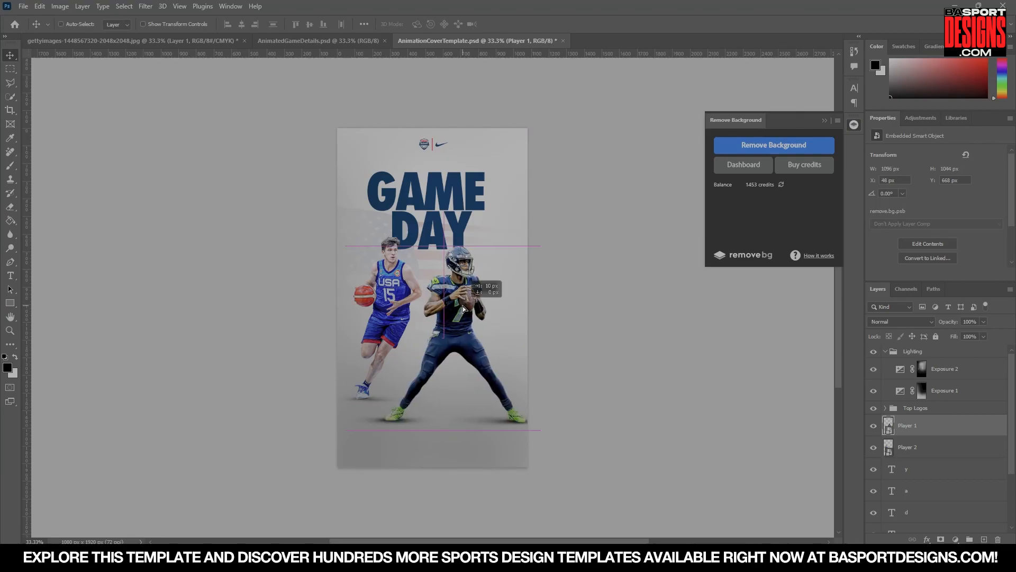
# Open the Player 2 smart object and hide its original player and adjustment layers.
pyautogui.doubleClick(888, 448)
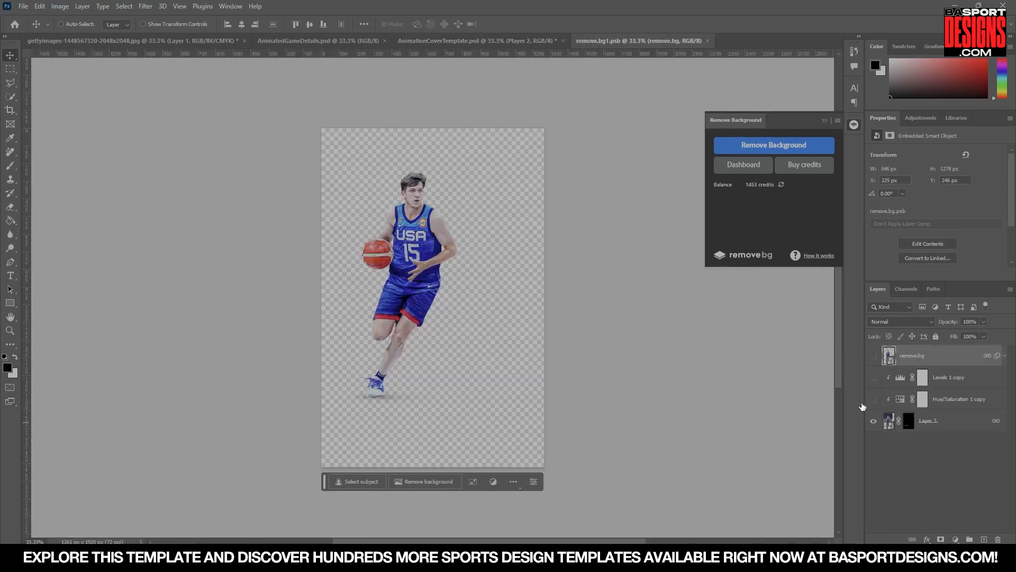
pyautogui.moveTo(874, 399); pyautogui.dragTo(874, 420)
pyautogui.click(467, 41)
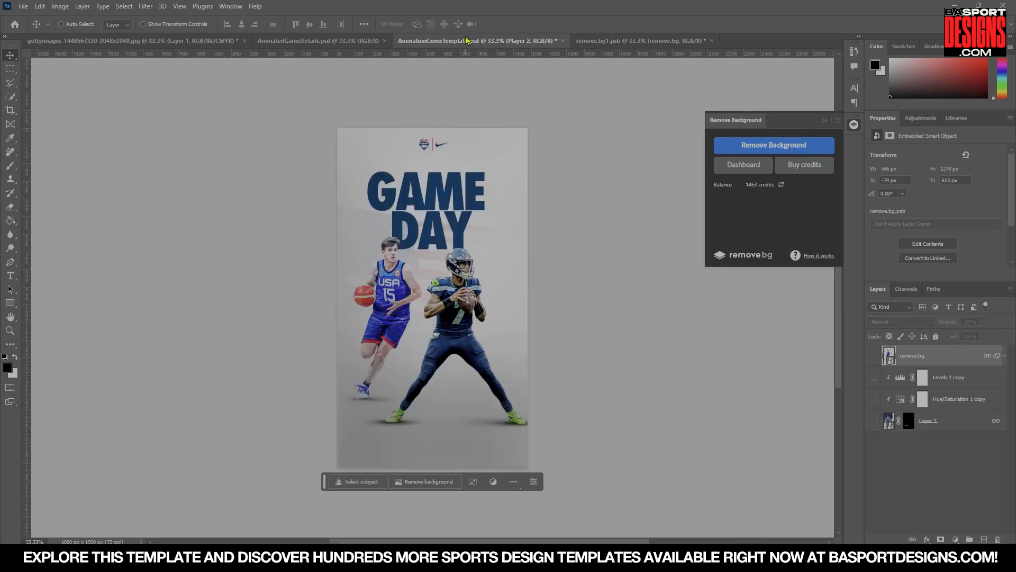
pyautogui.click(337, 41)
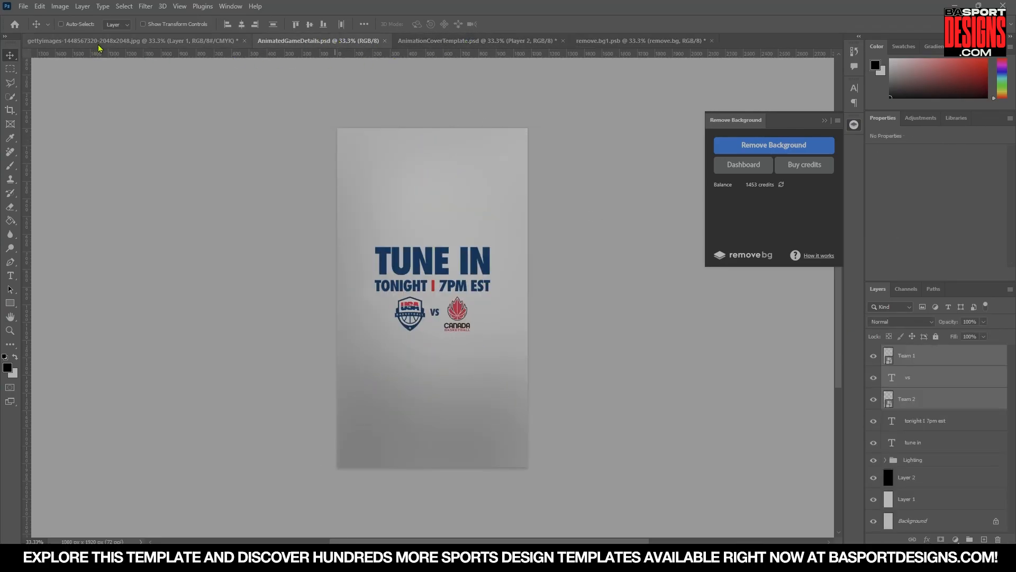
# Bring the receiver photo into the Player 2 smart object as a new layer.
pyautogui.click(643, 42)
pyautogui.click(159, 43)
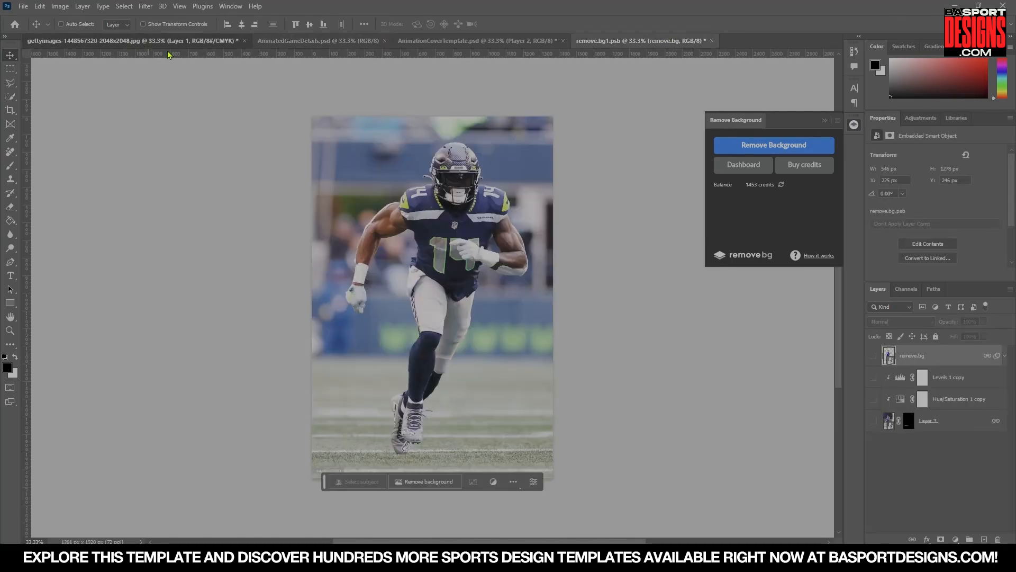
pyautogui.moveTo(161, 48); pyautogui.dragTo(164, 184)
pyautogui.moveTo(219, 318); pyautogui.dragTo(419, 262)
pyautogui.click(276, 185)
pyautogui.click(497, 204)
pyautogui.moveTo(488, 320); pyautogui.dragTo(565, 294)
# Remove the receiver's background and place it with copies of the Levels and Hue/Saturation adjustments.
pyautogui.click(774, 145)
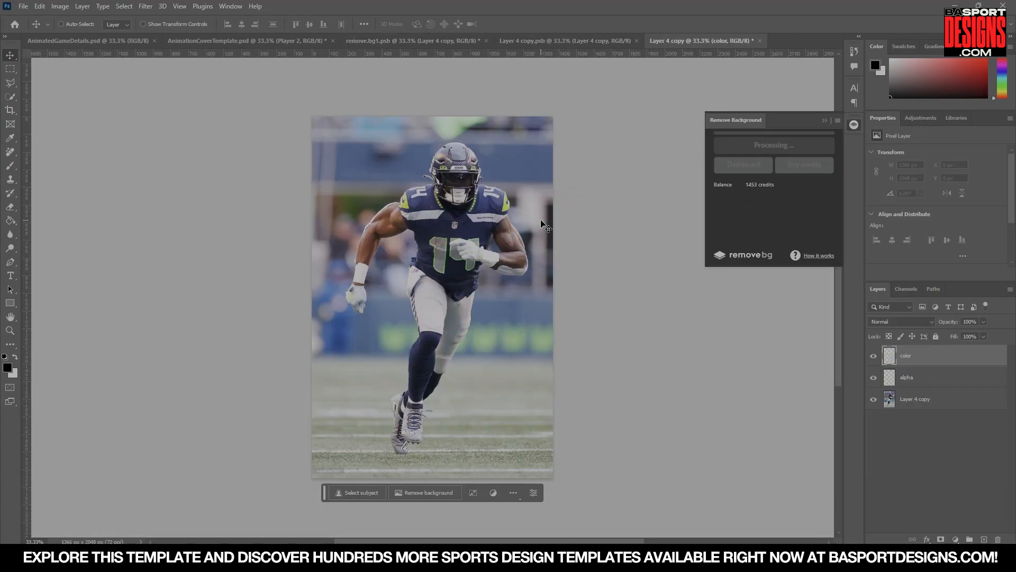
pyautogui.keyDown('shift'); pyautogui.click(942, 422); pyautogui.keyUp('shift')
pyautogui.moveTo(943, 422); pyautogui.dragTo(949, 368)
pyautogui.click(960, 403)
pyautogui.keyDown('alt'); pyautogui.click(960, 410); pyautogui.keyUp('alt')
pyautogui.click(909, 421)
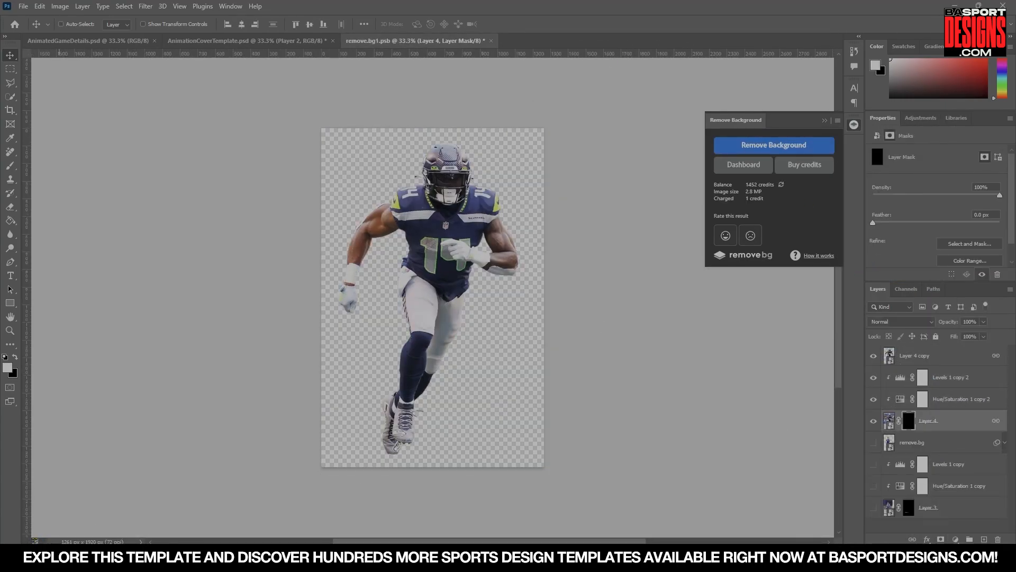
# Paint with the Brush on the receiver's lower area, then save and close the smart object.
pyautogui.scroll(6, 402, 460)
pyautogui.press('b')
pyautogui.moveTo(327, 419); pyautogui.dragTo(439, 423)
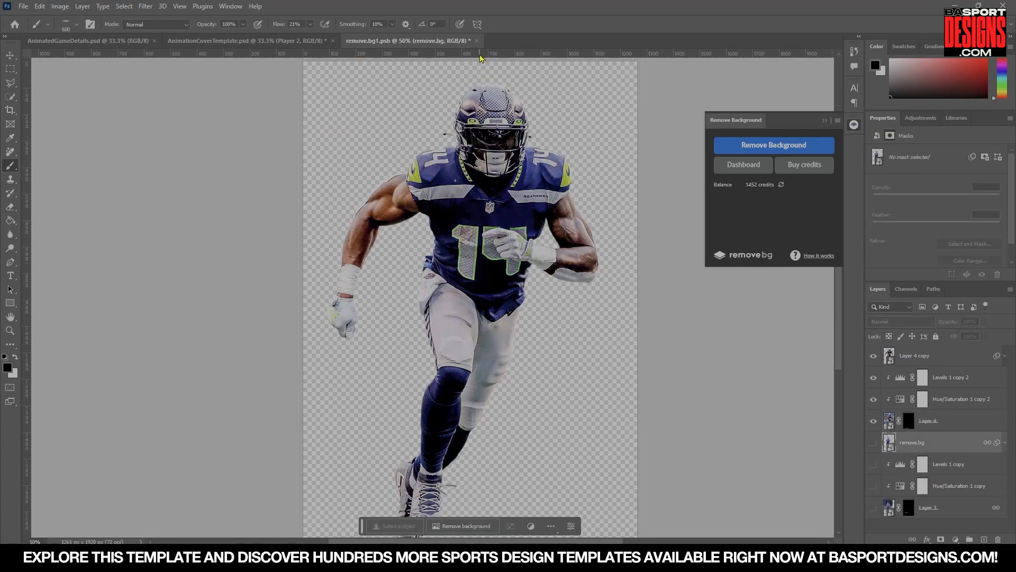
pyautogui.click(477, 41)
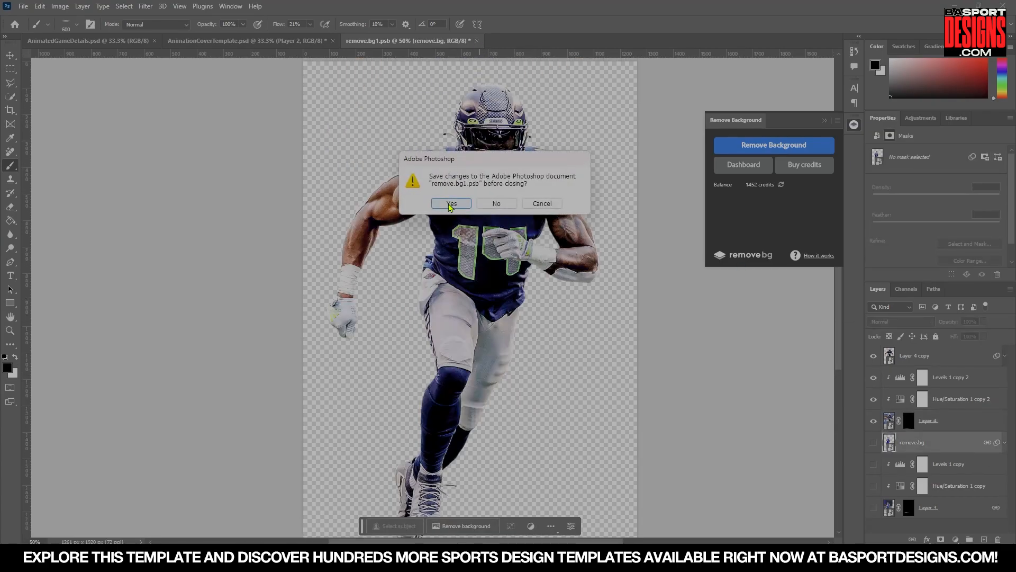
pyautogui.click(451, 204)
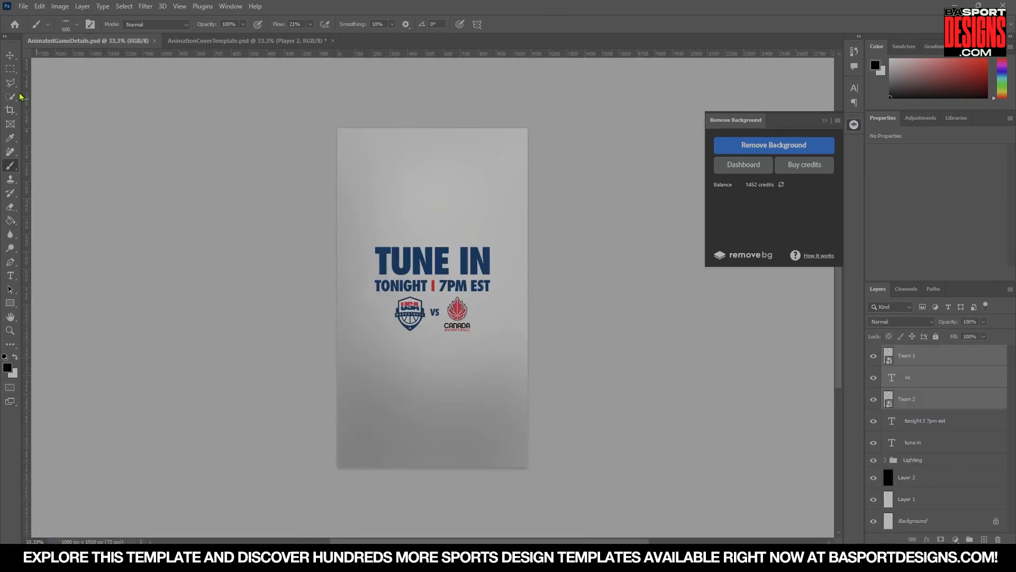
# Scale the receiver in the Player 2 smart object down to about 50% and reposition it beside the quarterback.
pyautogui.click(10, 55)
pyautogui.click(244, 41)
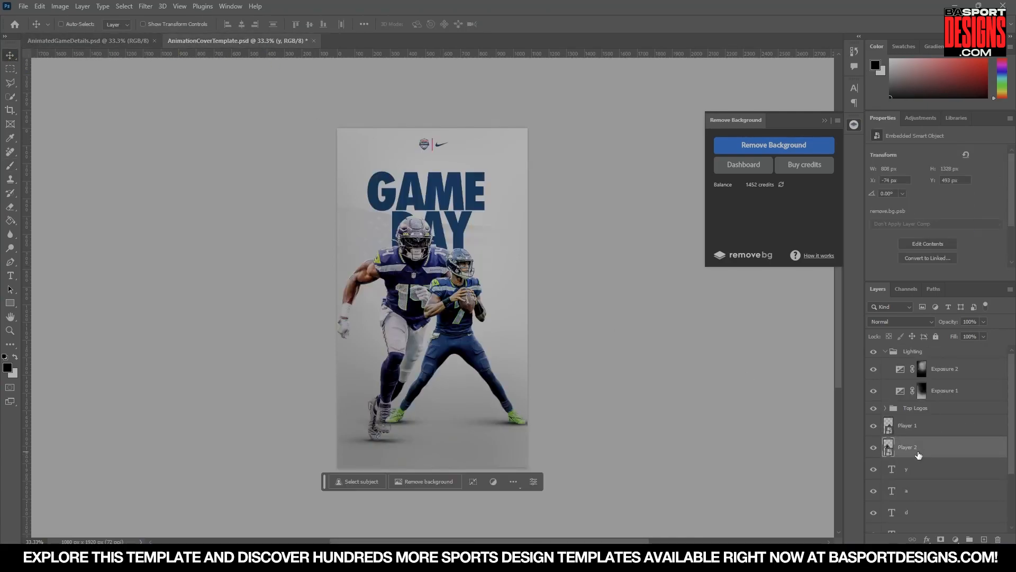
pyautogui.hotkey('ctrl', 't')
pyautogui.moveTo(404, 206); pyautogui.dragTo(405, 298)
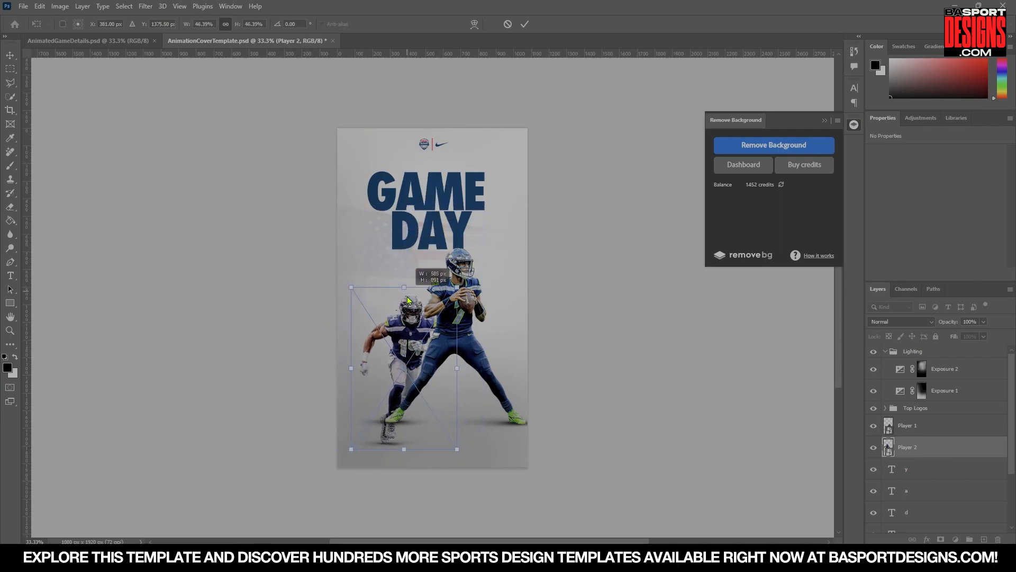
pyautogui.moveTo(422, 351); pyautogui.dragTo(408, 320)
pyautogui.press('Return')
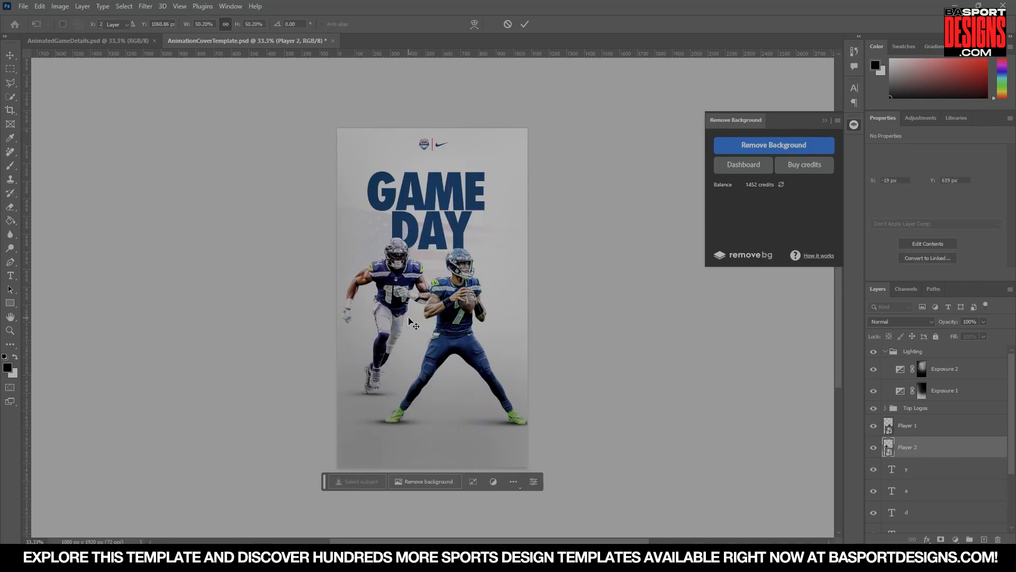
# Nudge the quarterback's Player 1 layer slightly to the right on the poster.
pyautogui.click(928, 431)
pyautogui.moveTo(492, 398); pyautogui.dragTo(503, 390)
pyautogui.click(391, 278)
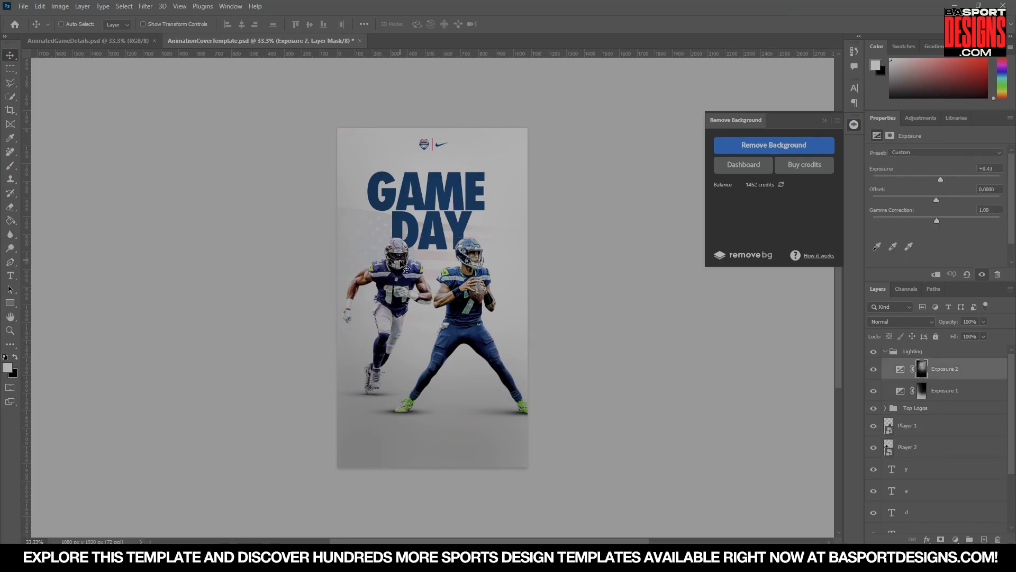
pyautogui.click(919, 425)
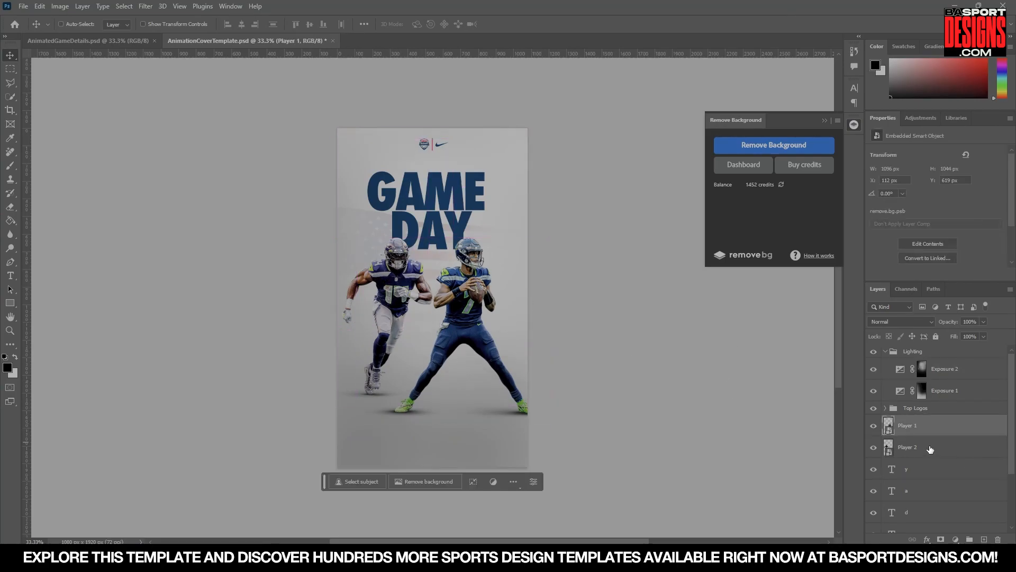
# Open the poster's Background smart object containing the flag for editing.
pyautogui.scroll(-3, 930, 449)
pyautogui.click(929, 479)
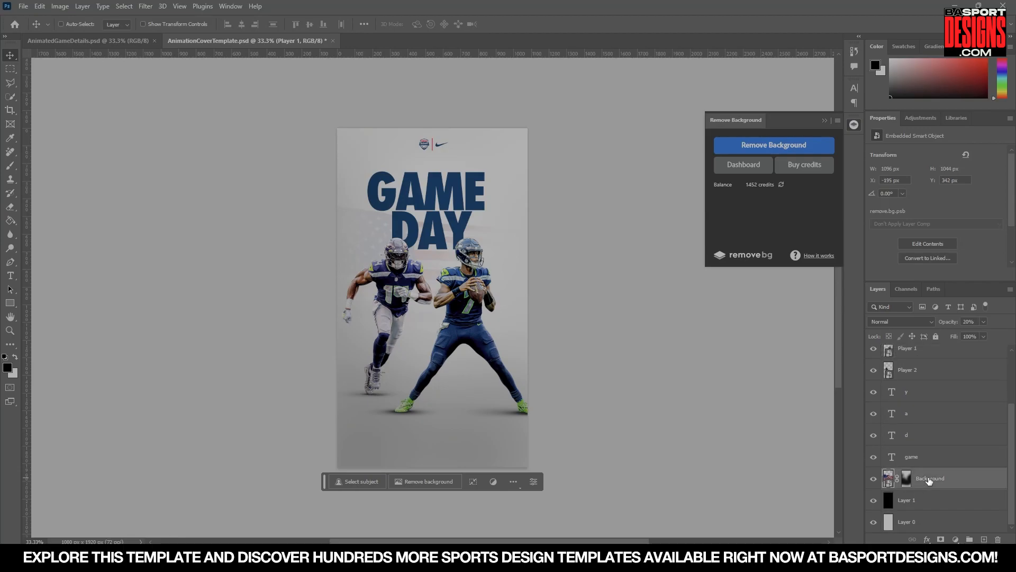
pyautogui.doubleClick(888, 479)
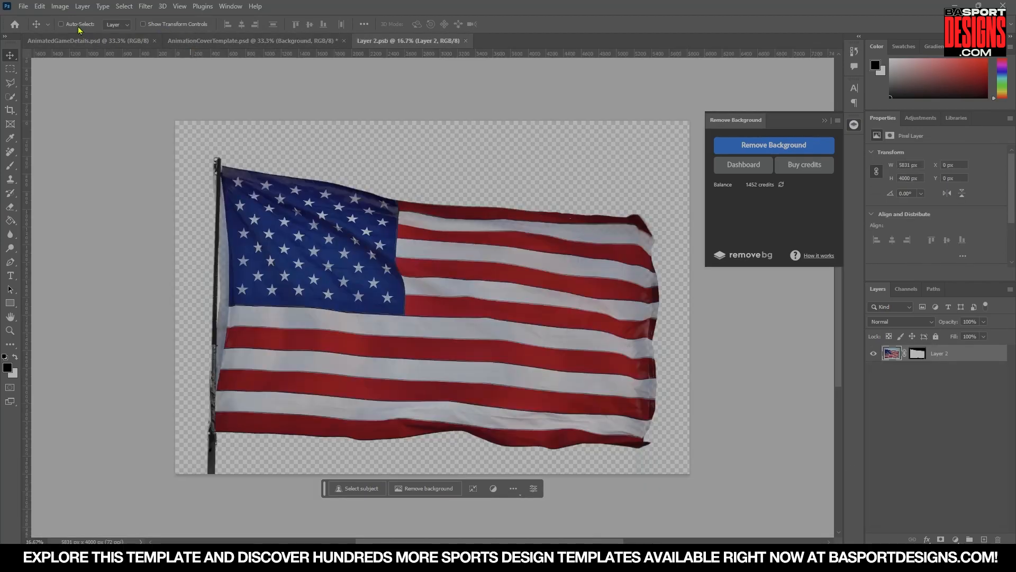
pyautogui.click(24, 7)
pyautogui.click(33, 30)
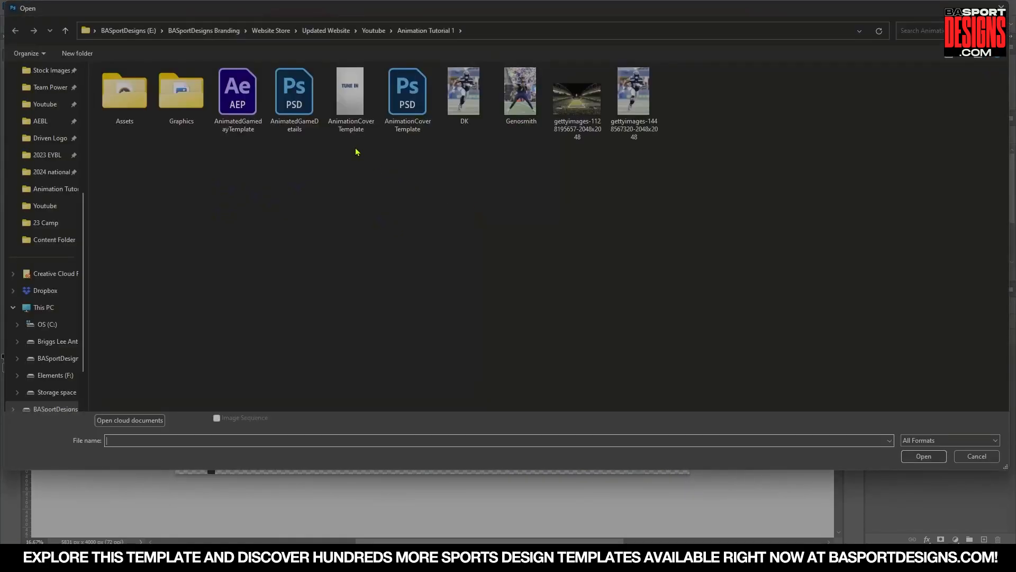
pyautogui.doubleClick(577, 98)
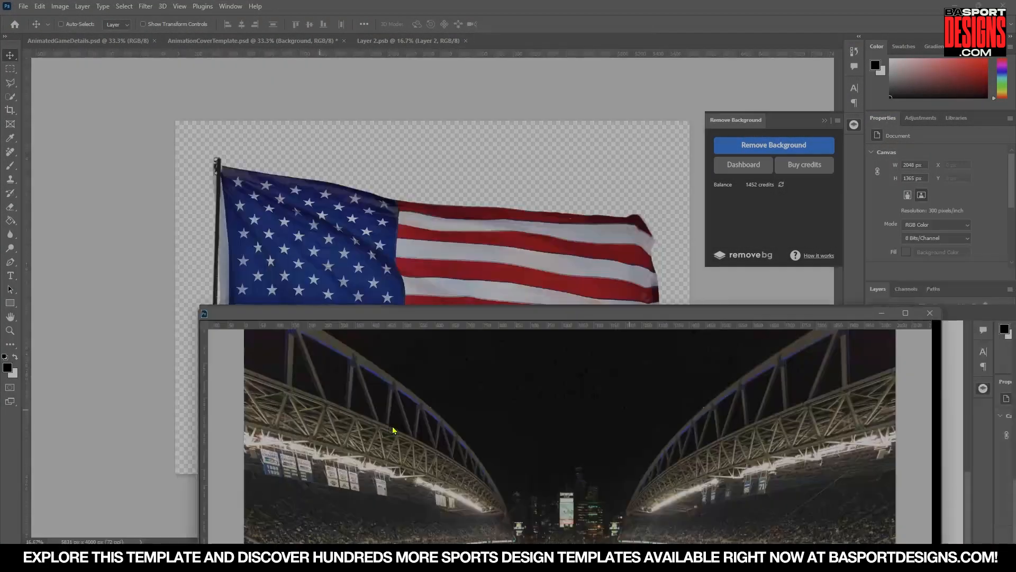
pyautogui.moveTo(393, 430); pyautogui.dragTo(451, 297)
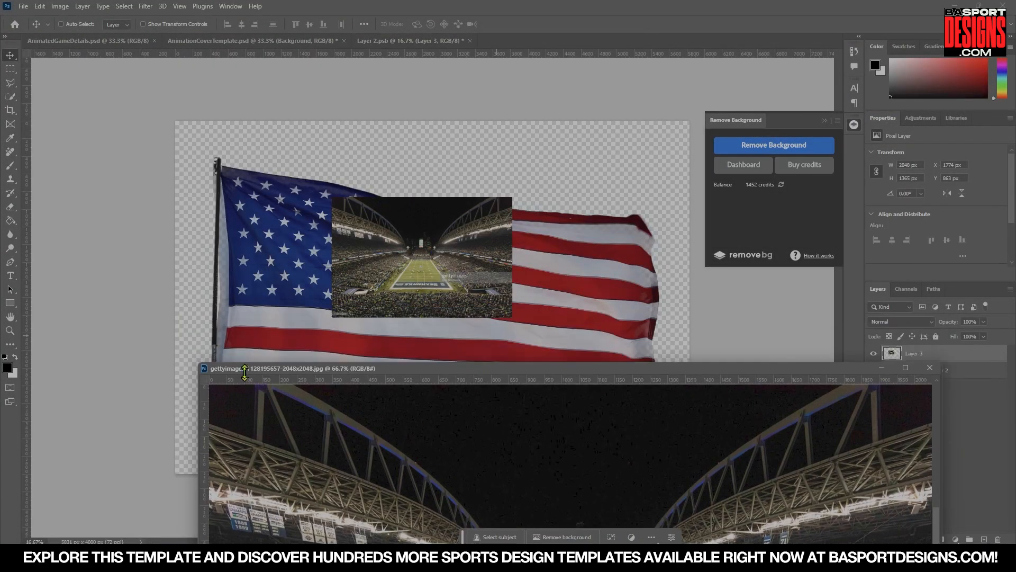
pyautogui.click(930, 376)
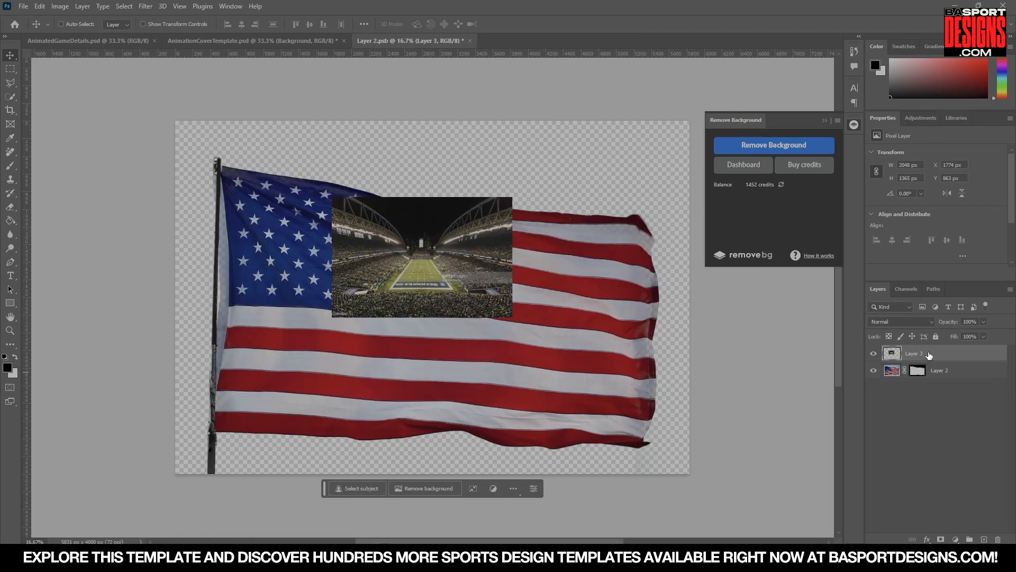
pyautogui.rightClick(929, 354)
pyautogui.click(894, 278)
# Stretch the stadium layer to fill the whole canvas, then save and close the smart object.
pyautogui.hotkey('ctrl', 't')
pyautogui.moveTo(422, 196); pyautogui.dragTo(422, 121)
pyautogui.moveTo(422, 316); pyautogui.dragTo(432, 479)
pyautogui.press('Return')
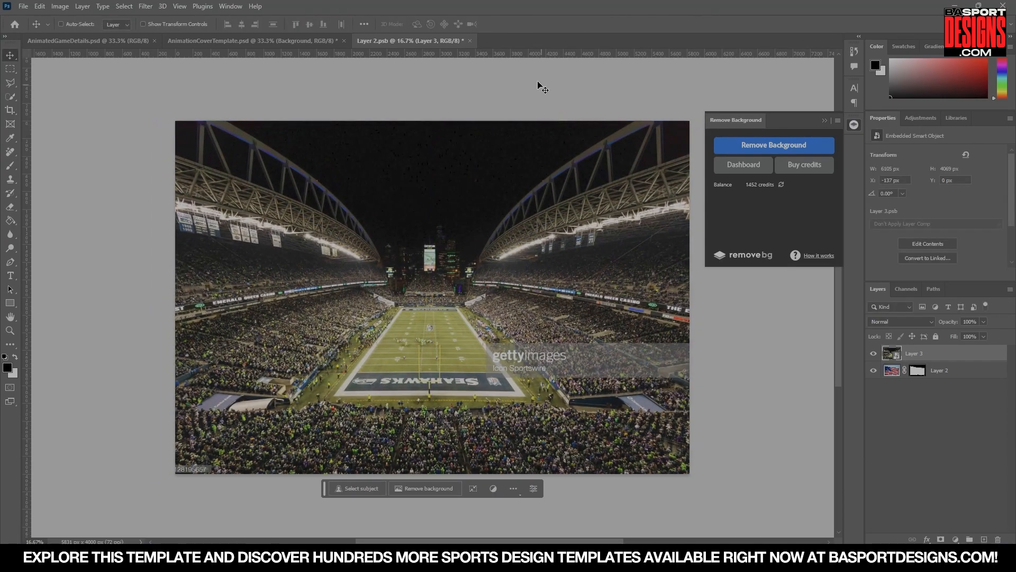
pyautogui.click(469, 41)
pyautogui.click(451, 203)
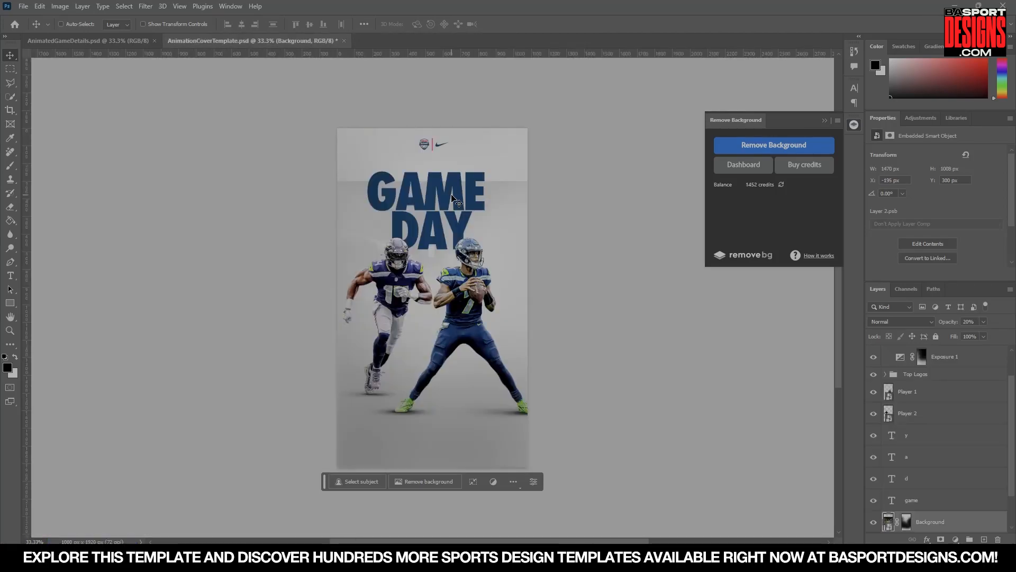
pyautogui.scroll(-1, 888, 469)
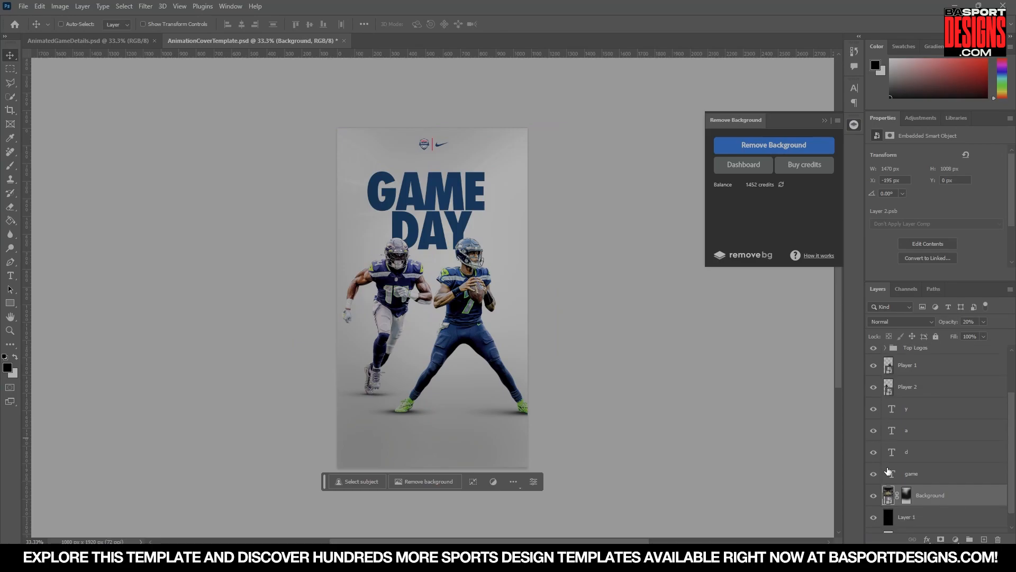
pyautogui.rightClick(908, 500)
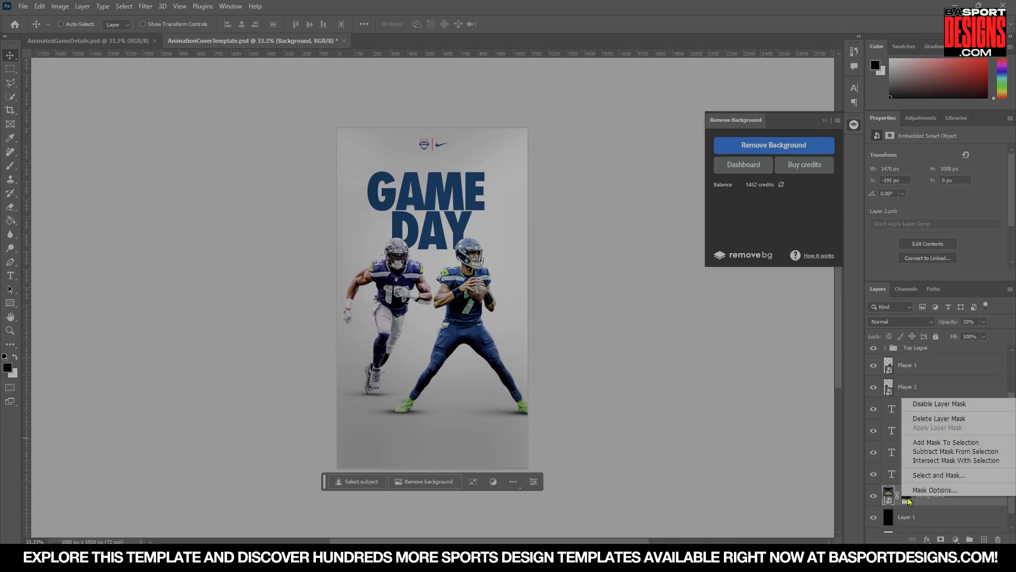
pyautogui.click(927, 419)
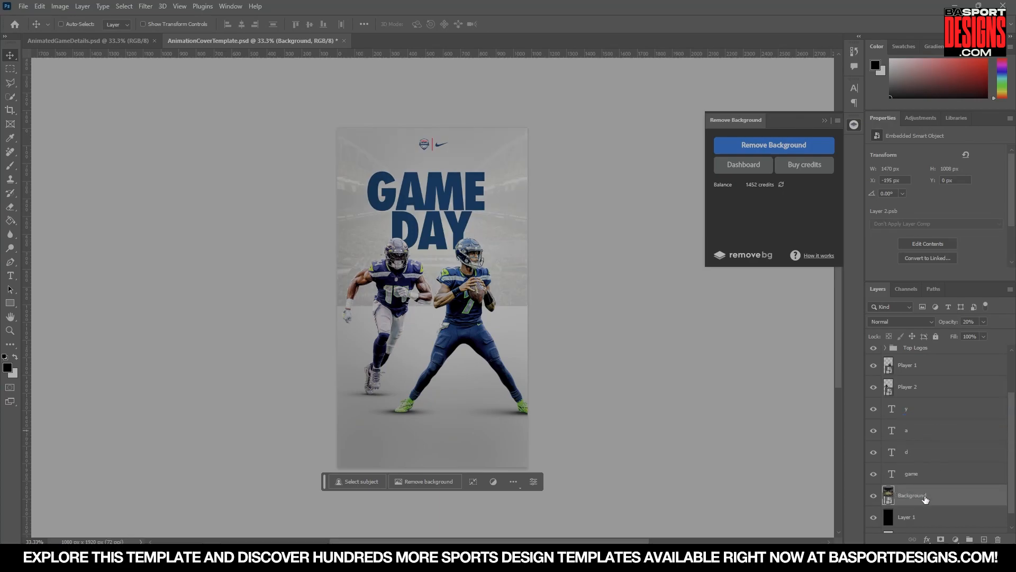
pyautogui.hotkey('ctrl', 'z')
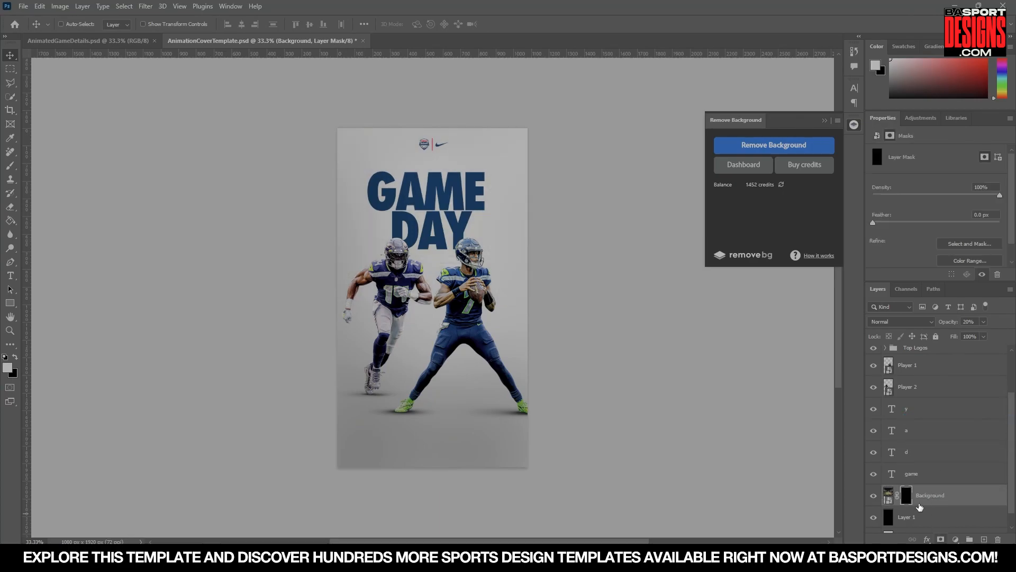
# Paint the Background layer's mask with a 900 px brush to reveal the stadium behind the title, then nudge the layer down.
pyautogui.click(928, 497)
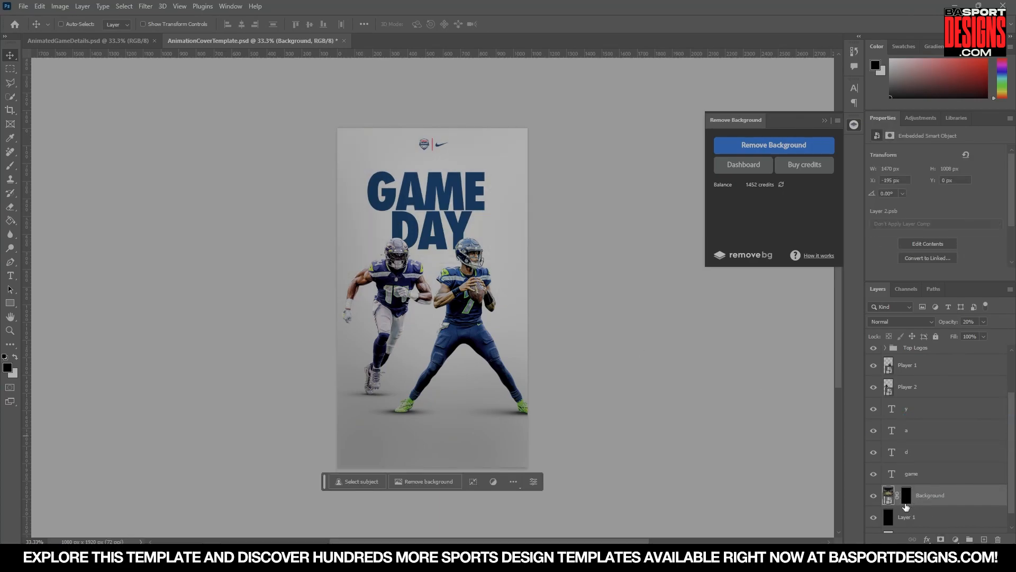
pyautogui.press('b')
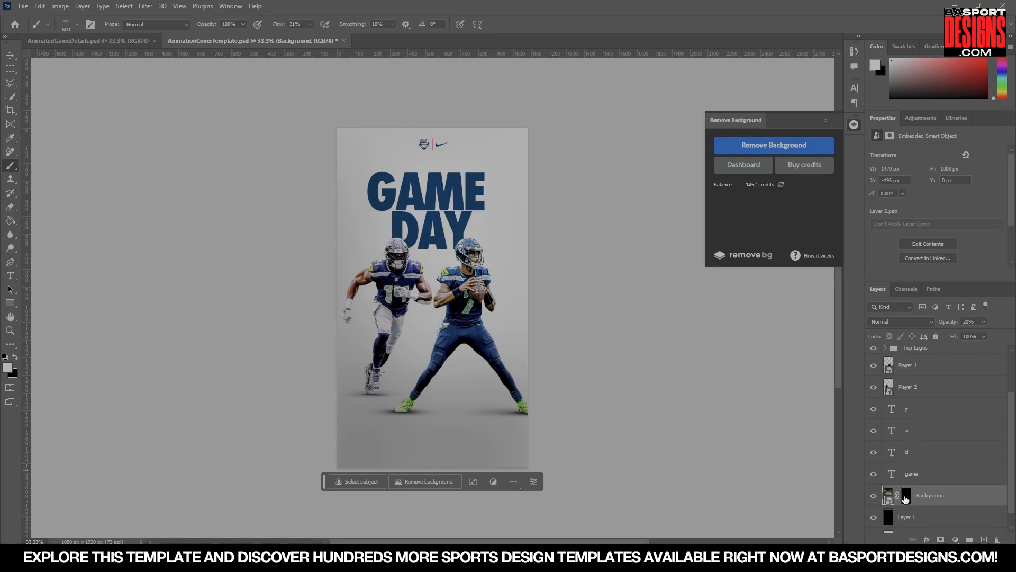
pyautogui.click(907, 496)
pyautogui.click(66, 25)
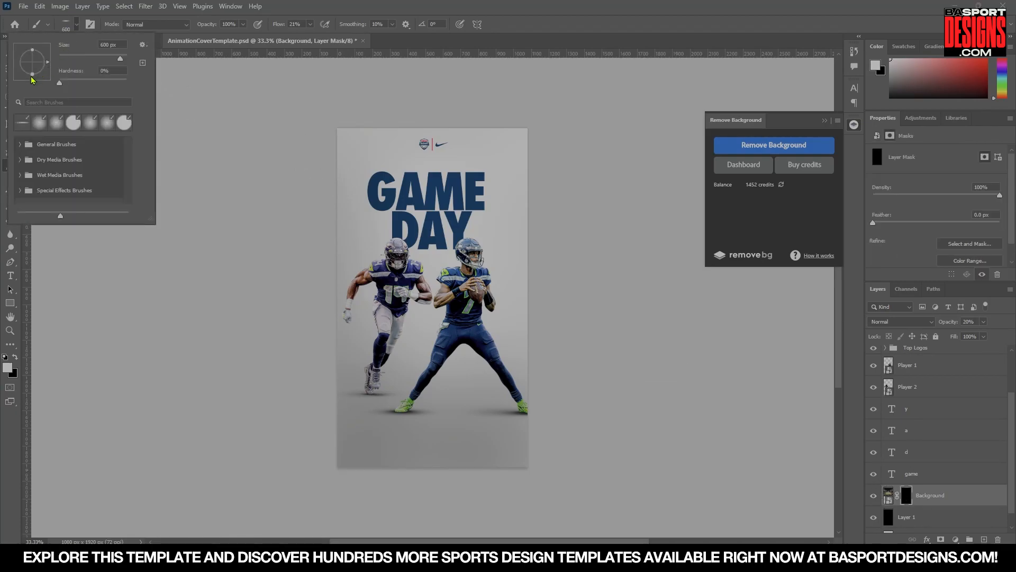
pyautogui.click(394, 241)
pyautogui.press(']')
pyautogui.press(']')
pyautogui.press(']')
pyautogui.click(397, 252)
pyautogui.moveTo(399, 254)
pyautogui.mouseDown()
pyautogui.moveTo(409, 276)
pyautogui.moveTo(399, 237)
pyautogui.moveTo(410, 199)
pyautogui.moveTo(467, 172)
pyautogui.moveTo(456, 192)
pyautogui.moveTo(412, 199)
pyautogui.mouseUp()
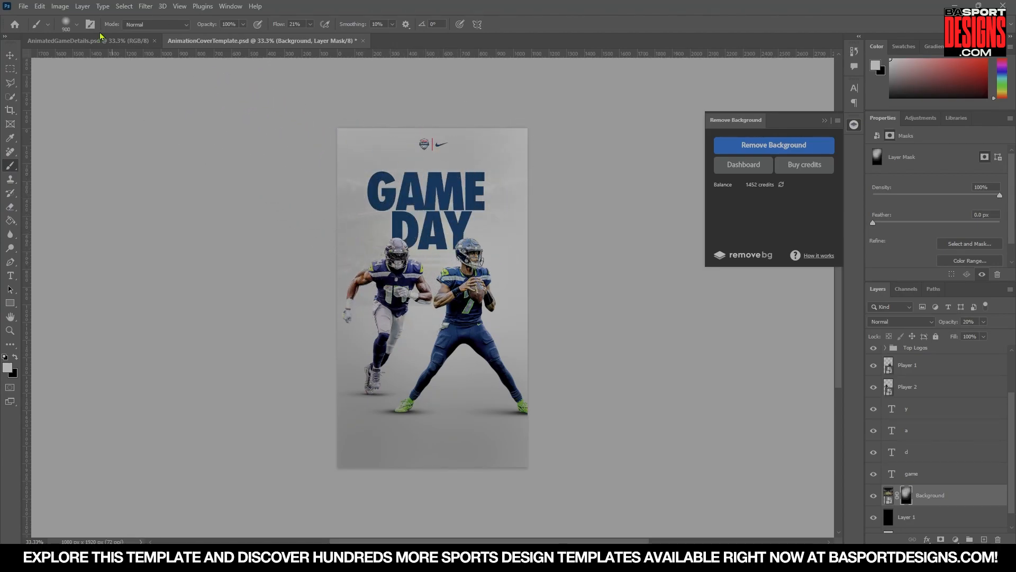
pyautogui.click(10, 55)
pyautogui.moveTo(398, 281)
pyautogui.mouseDown()
pyautogui.moveTo(427, 297)
pyautogui.moveTo(387, 322)
pyautogui.moveTo(389, 313)
pyautogui.mouseUp()
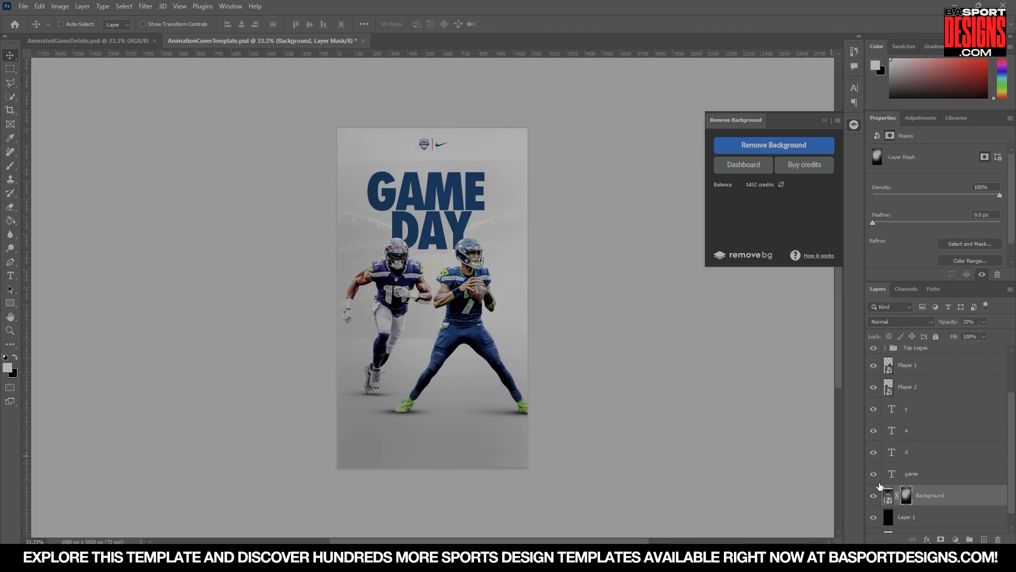